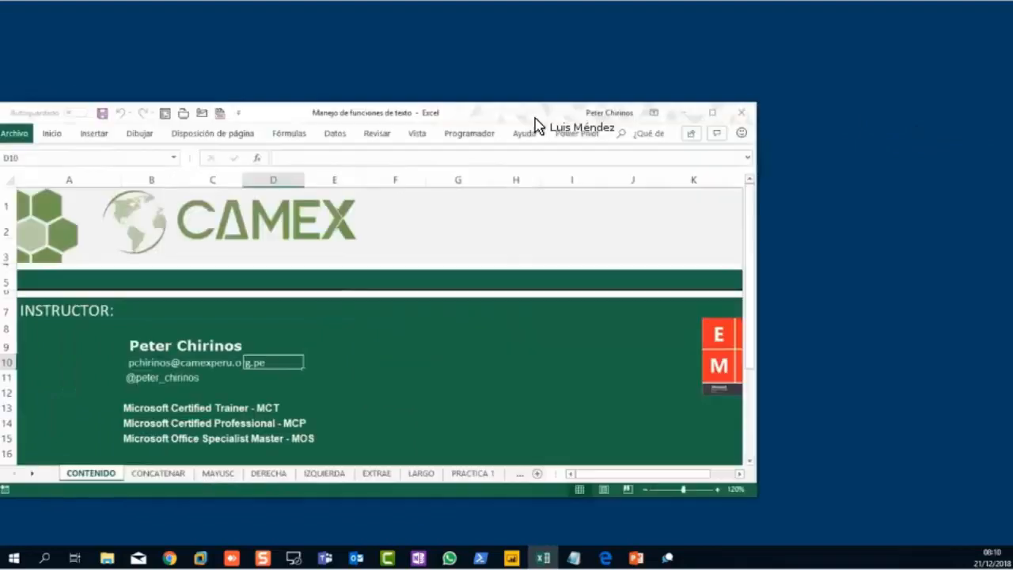
Step: Maximize the workbook window and show the CONCATENAR worksheet
{"action": "double_click", "coordinate": [538, 121]}
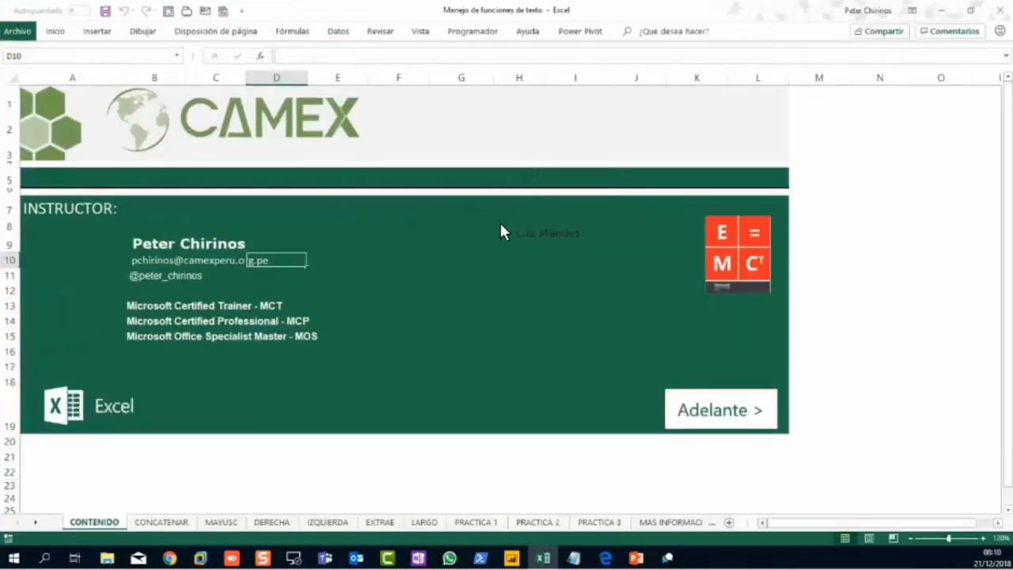
{"action": "left_click", "coordinate": [355, 456]}
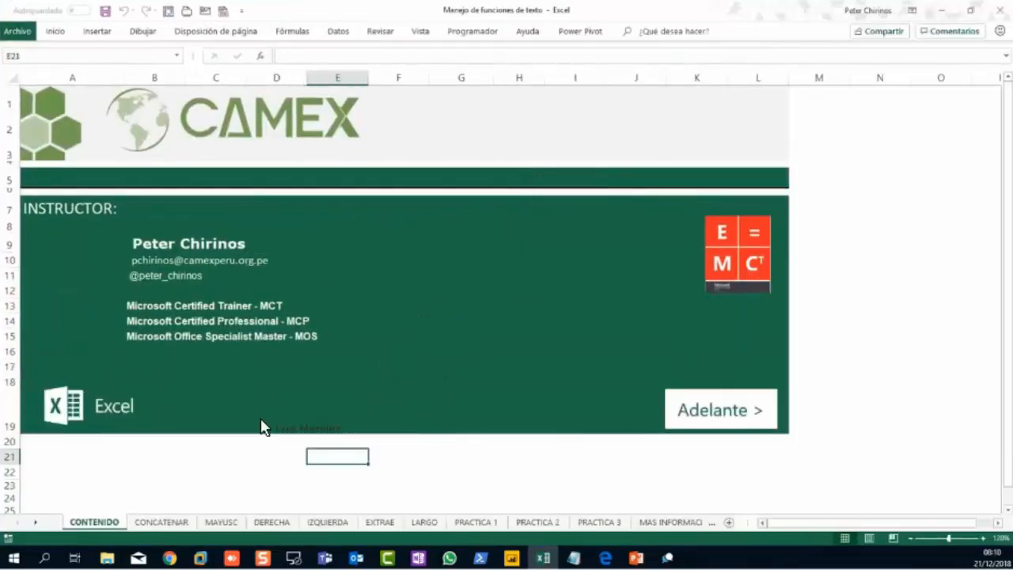
{"action": "left_click", "coordinate": [162, 522]}
{"action": "left_click", "coordinate": [370, 345]}
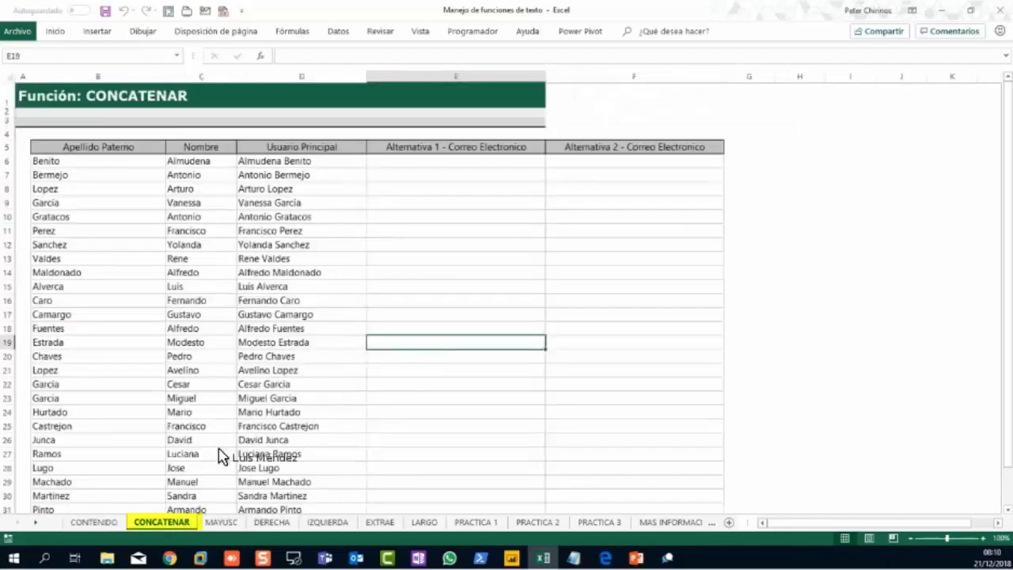
{"action": "left_click", "coordinate": [425, 216]}
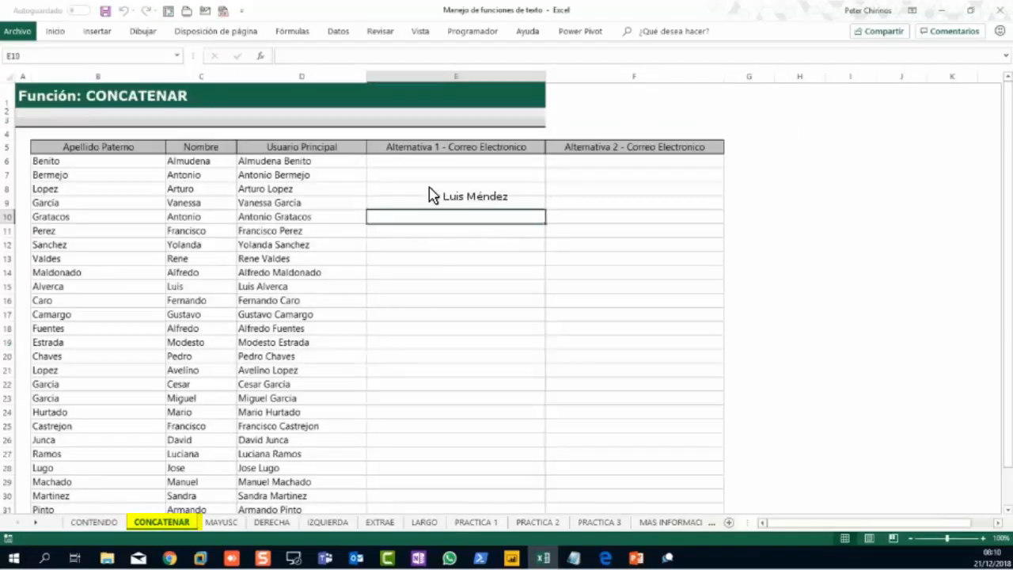
{"action": "left_click", "coordinate": [435, 164]}
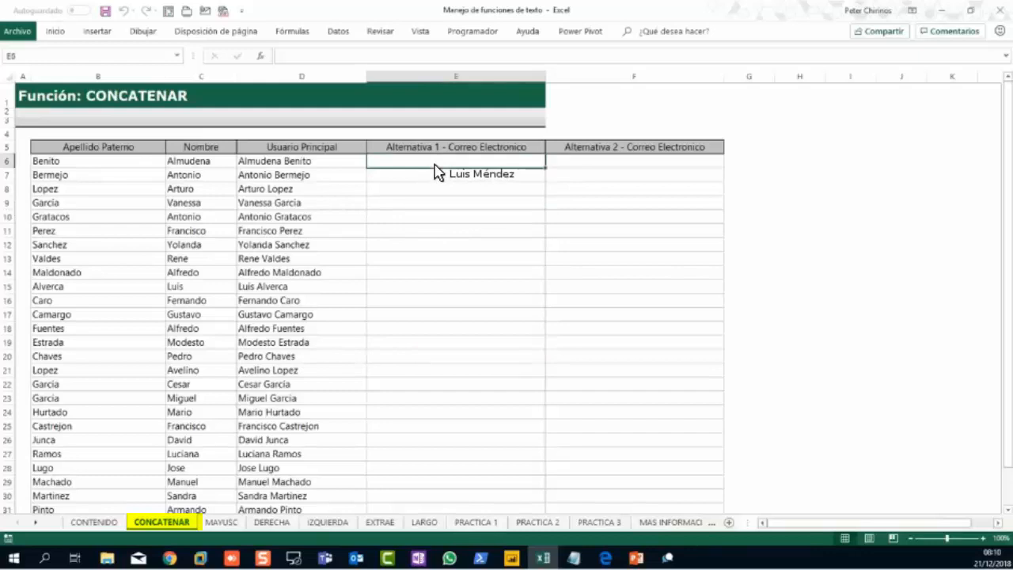
{"action": "left_click_drag", "start_coordinate": [477, 79], "coordinate": [585, 131]}
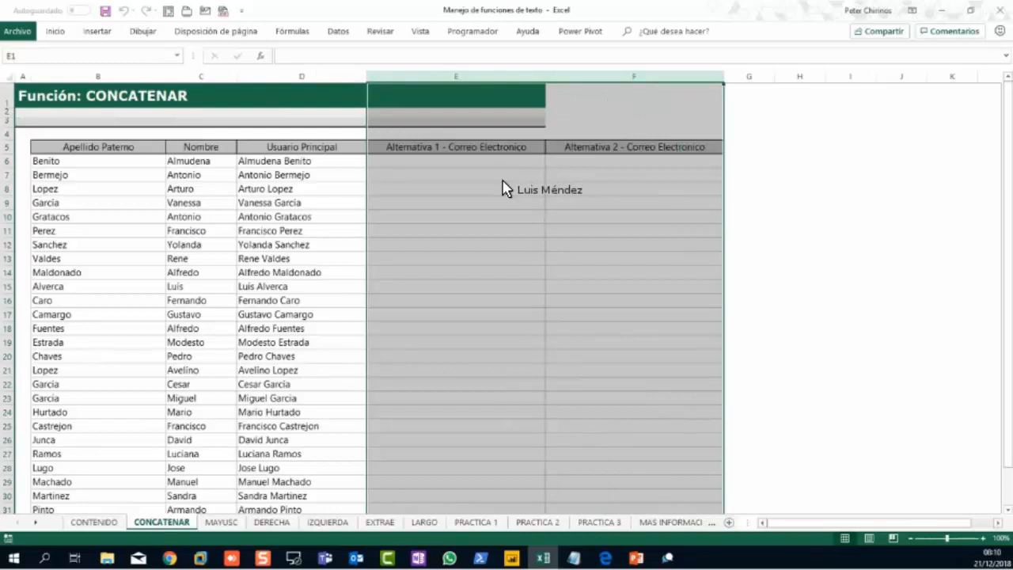
{"action": "left_click", "coordinate": [501, 191]}
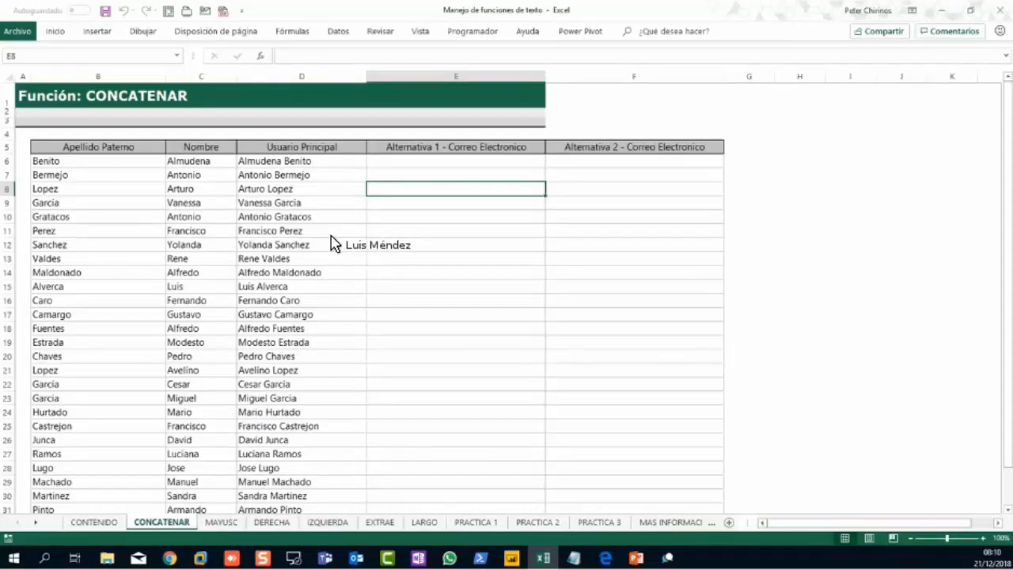
Step: Clear the existing formulas below the Usuario Principal heading, starting at cell D6, keeping the heading
{"action": "left_click", "coordinate": [324, 175]}
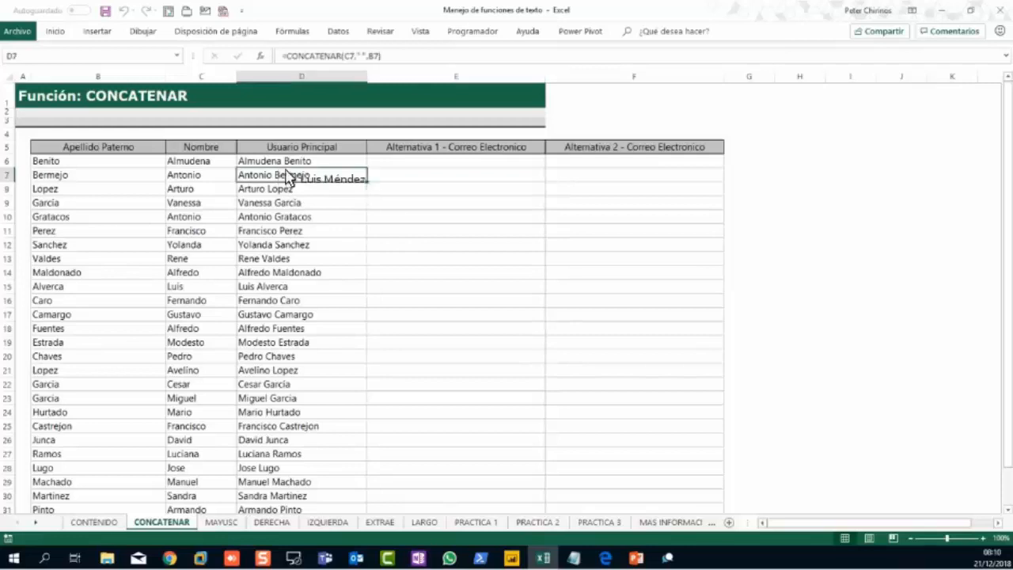
{"action": "key", "text": "Up"}
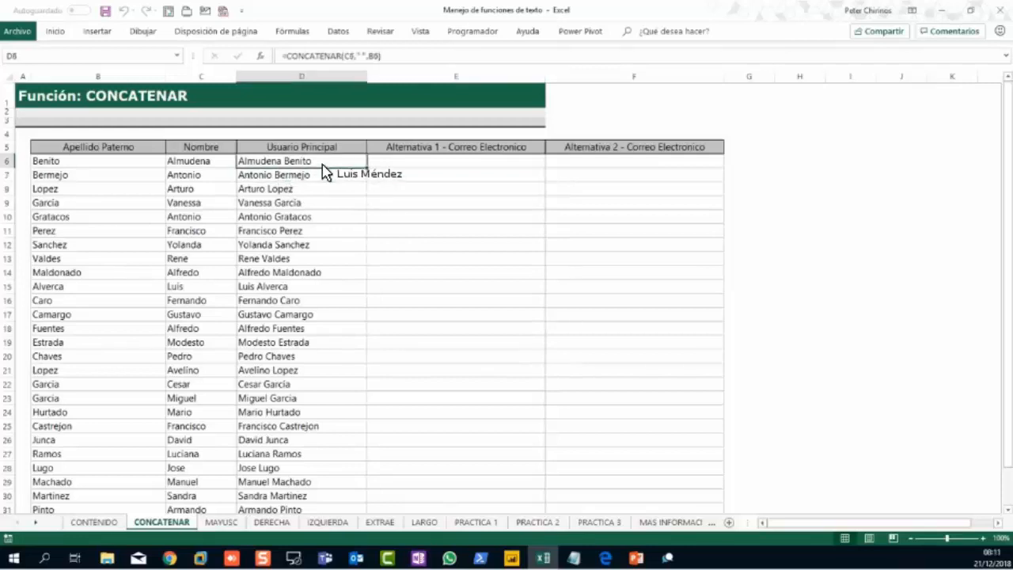
{"action": "scroll", "coordinate": [322, 166], "scroll_direction": "down", "scroll_amount": 1}
{"action": "key", "text": "ctrl+space"}
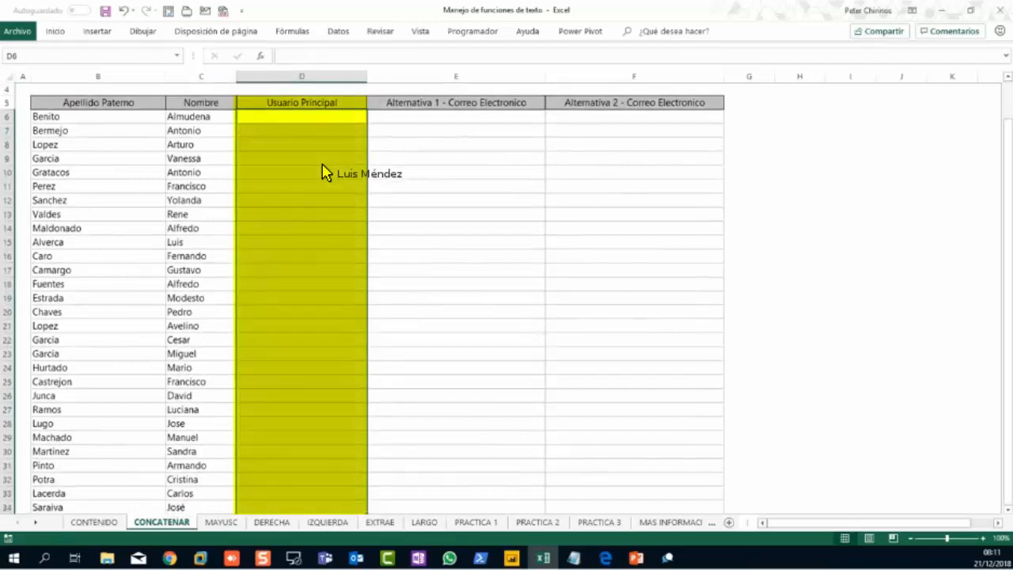
{"action": "left_click", "coordinate": [322, 162]}
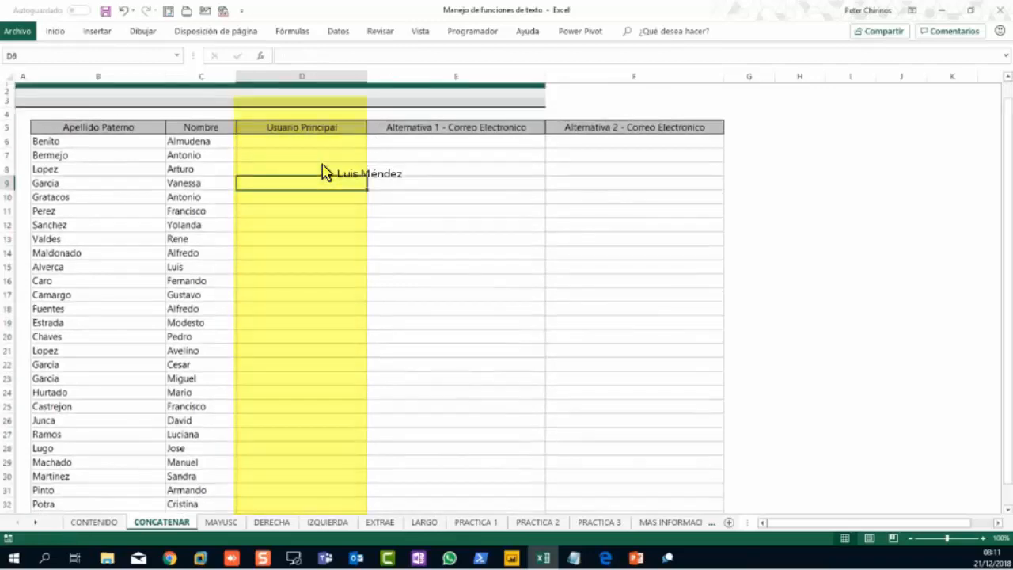
{"action": "key", "text": "Up"}
{"action": "key", "text": "Up"}
{"action": "key", "text": "Up"}
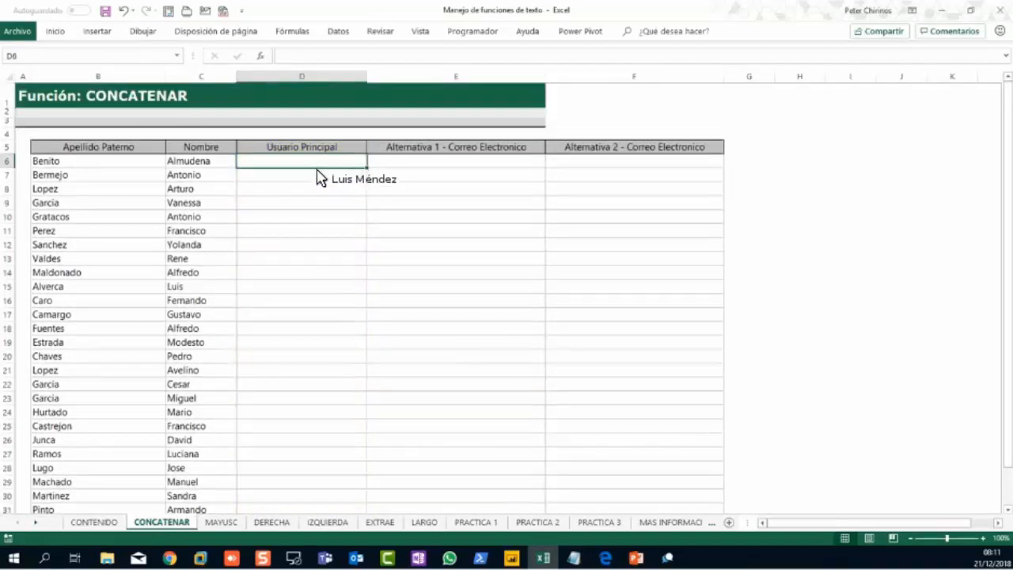
{"action": "key", "text": "Down"}
{"action": "left_click", "coordinate": [300, 273]}
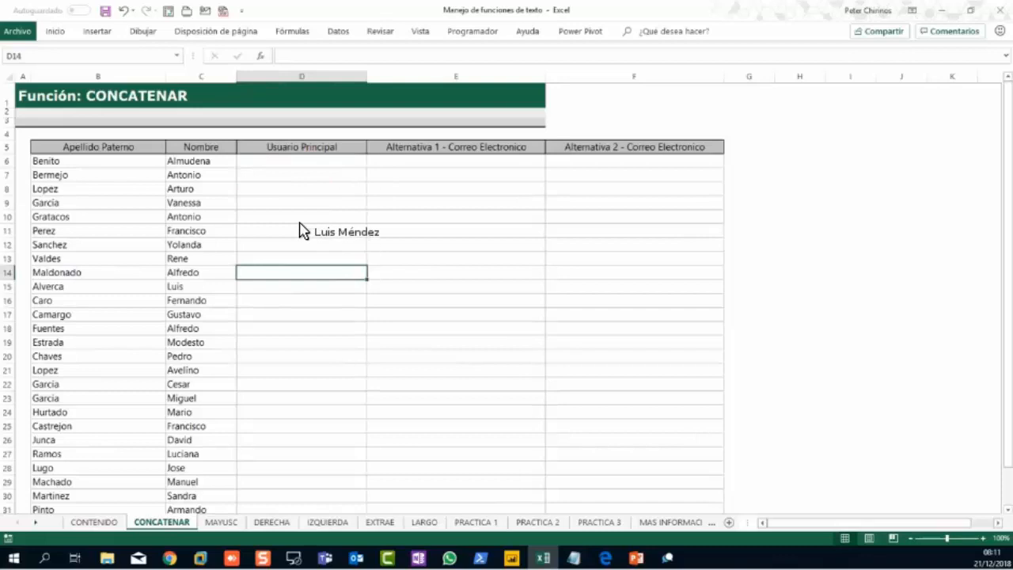
{"action": "left_click", "coordinate": [305, 77]}
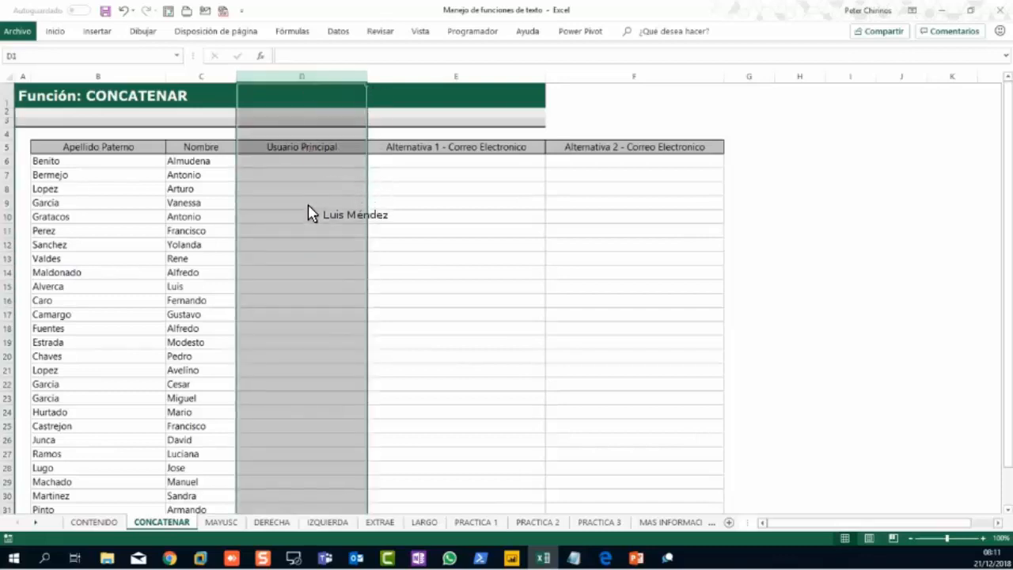
{"action": "left_click", "coordinate": [309, 214]}
{"action": "left_click", "coordinate": [308, 164]}
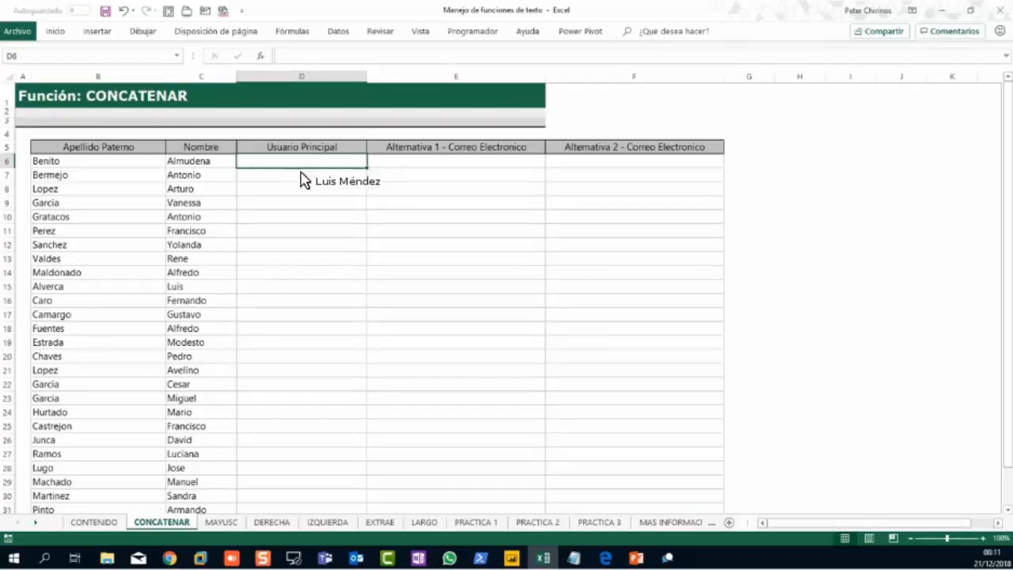
{"action": "left_click", "coordinate": [290, 204]}
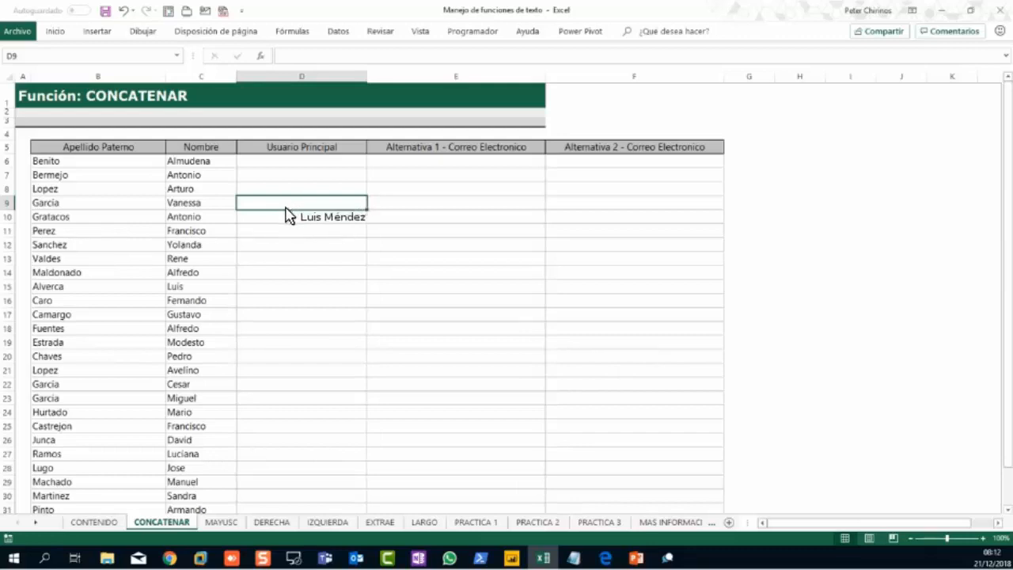
{"action": "left_click", "coordinate": [300, 76]}
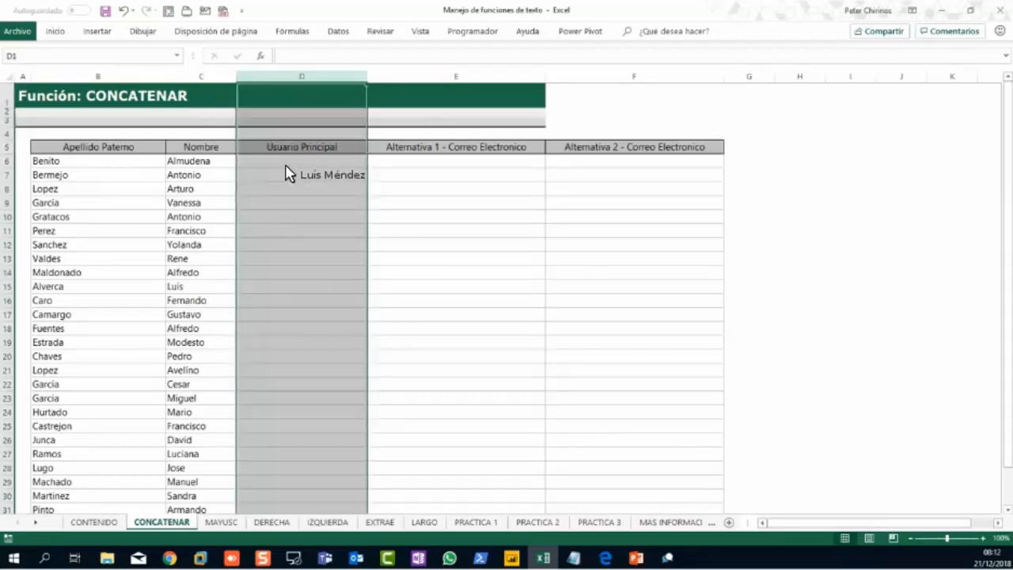
{"action": "left_click", "coordinate": [285, 166]}
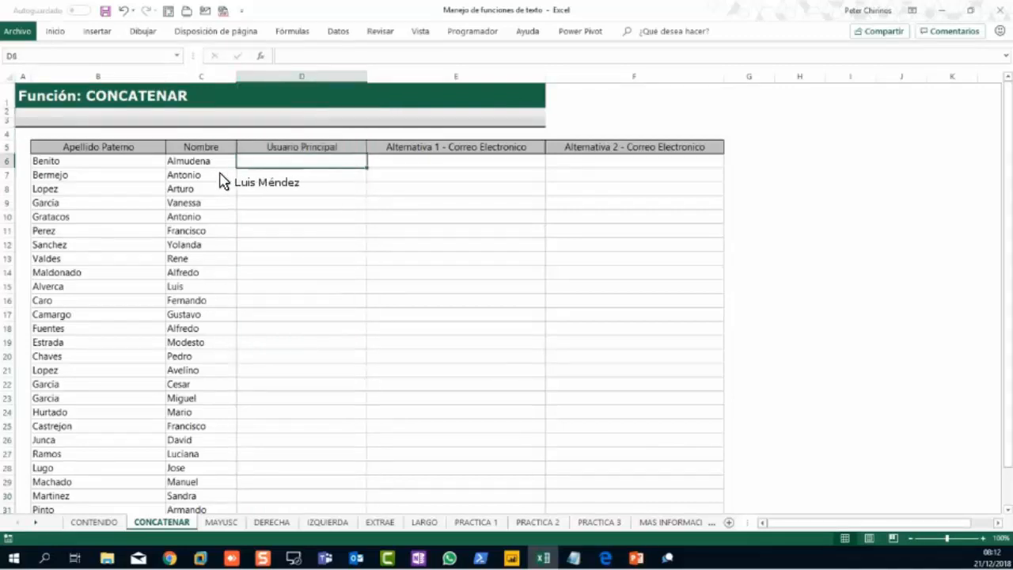
{"action": "left_click", "coordinate": [188, 163]}
{"action": "left_click", "coordinate": [101, 163]}
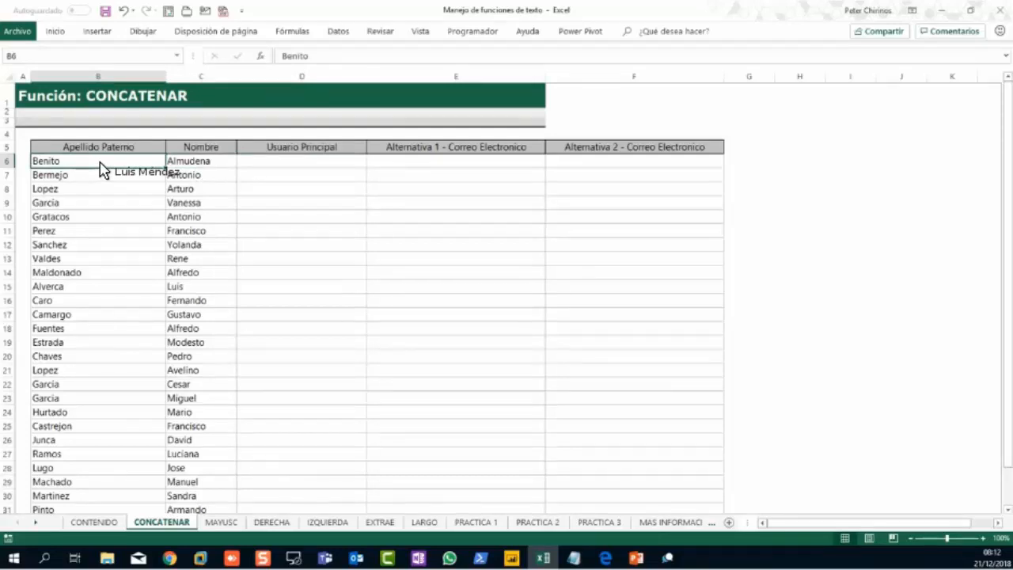
{"action": "left_click", "coordinate": [315, 166]}
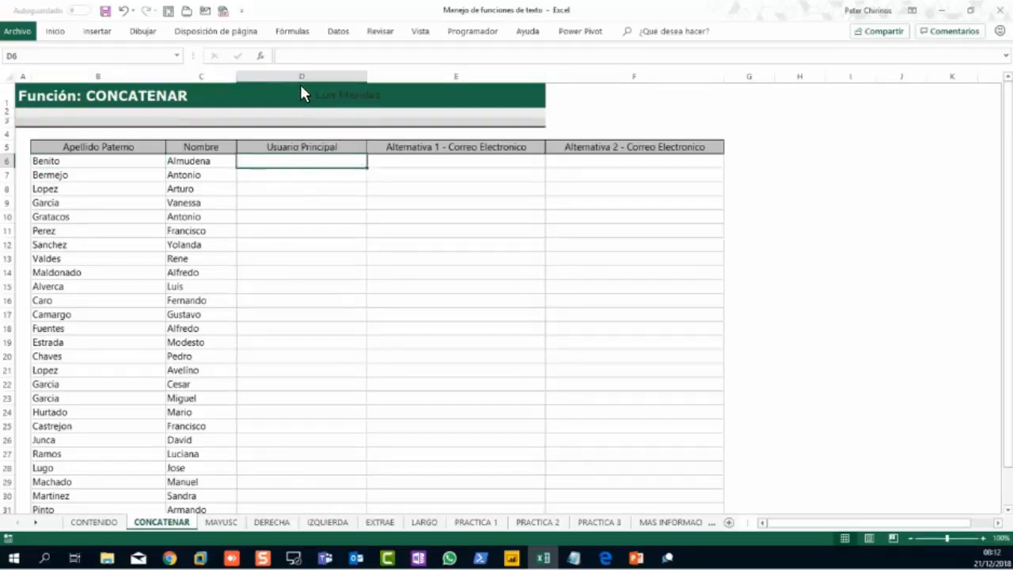
{"action": "left_click", "coordinate": [302, 78]}
{"action": "left_click", "coordinate": [300, 160]}
{"action": "left_click", "coordinate": [310, 77]}
{"action": "left_click", "coordinate": [291, 163]}
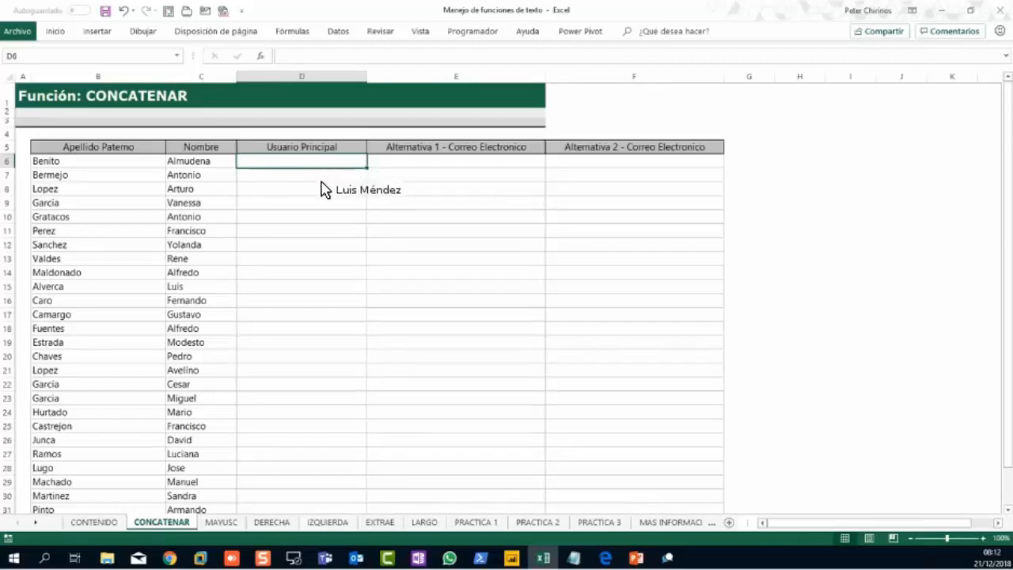
{"action": "left_click", "coordinate": [296, 178]}
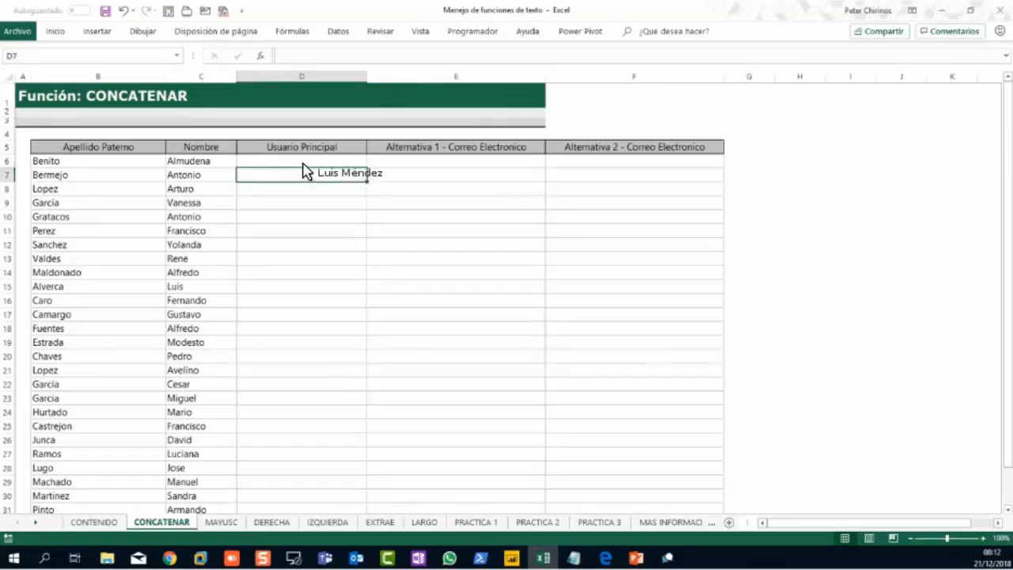
Step: Start inserting a function in cell D6 and list the functions of the Texto category
{"action": "left_click", "coordinate": [292, 163]}
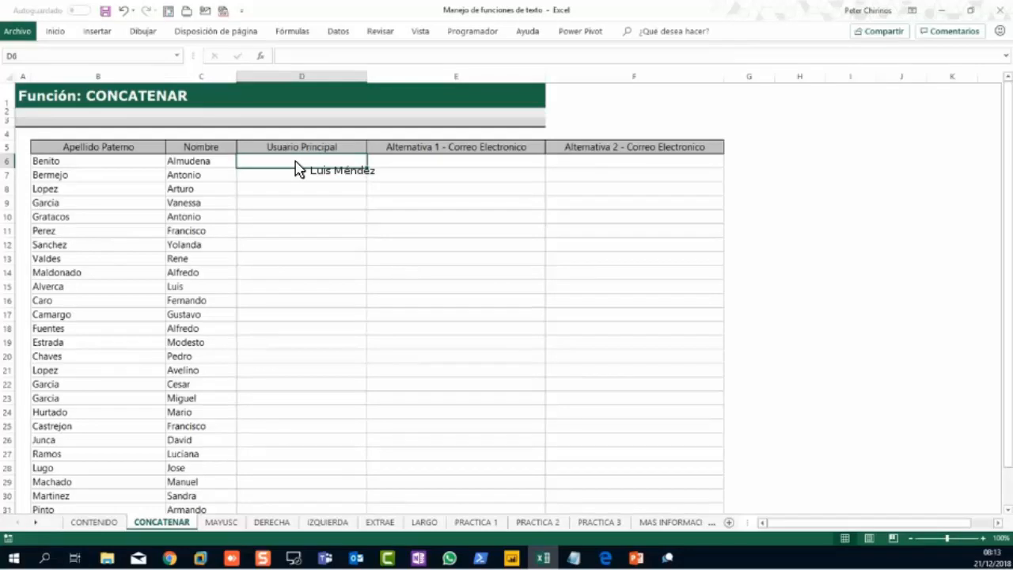
{"action": "left_click", "coordinate": [312, 58]}
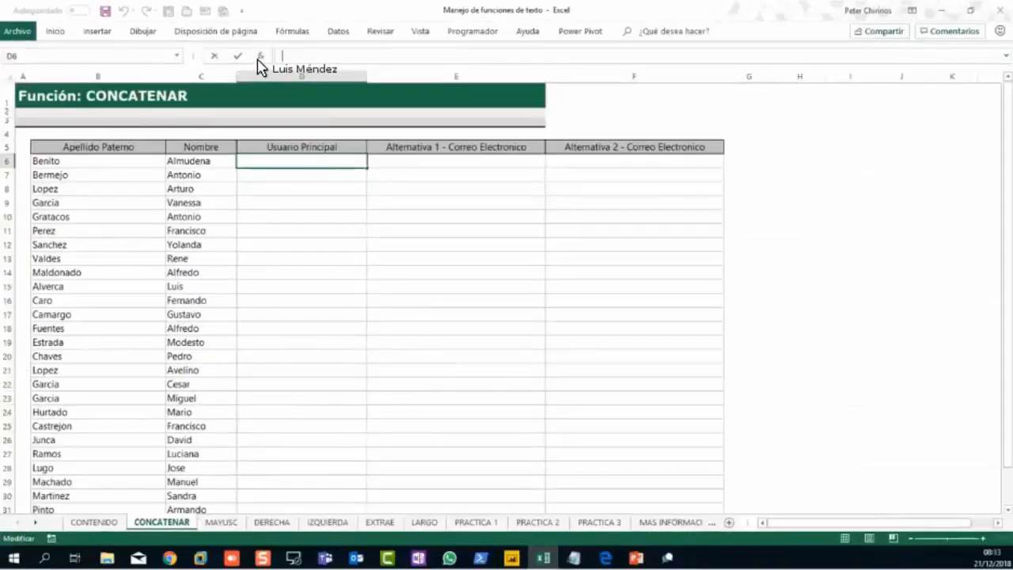
{"action": "left_click", "coordinate": [314, 112]}
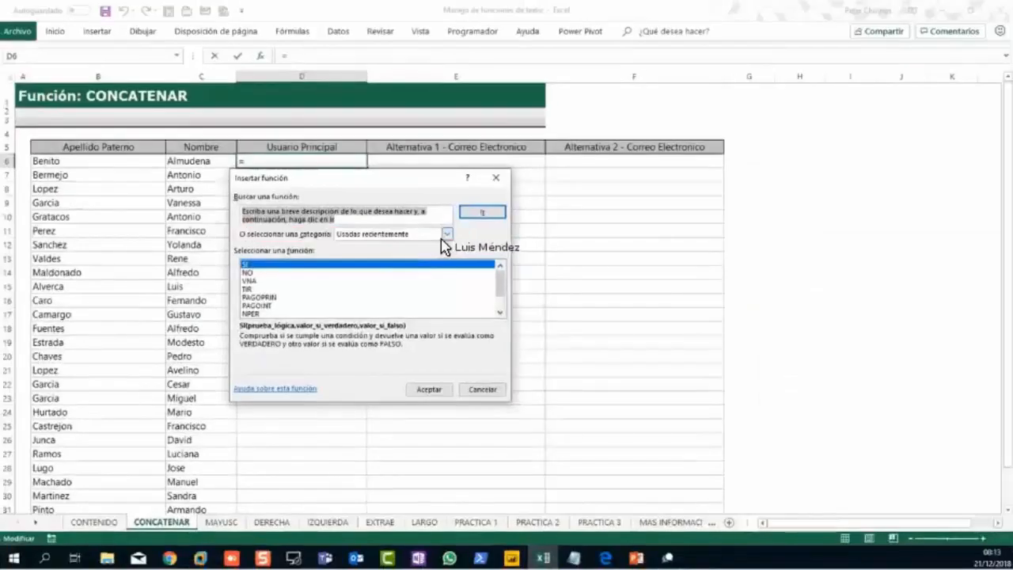
{"action": "left_click", "coordinate": [622, 230]}
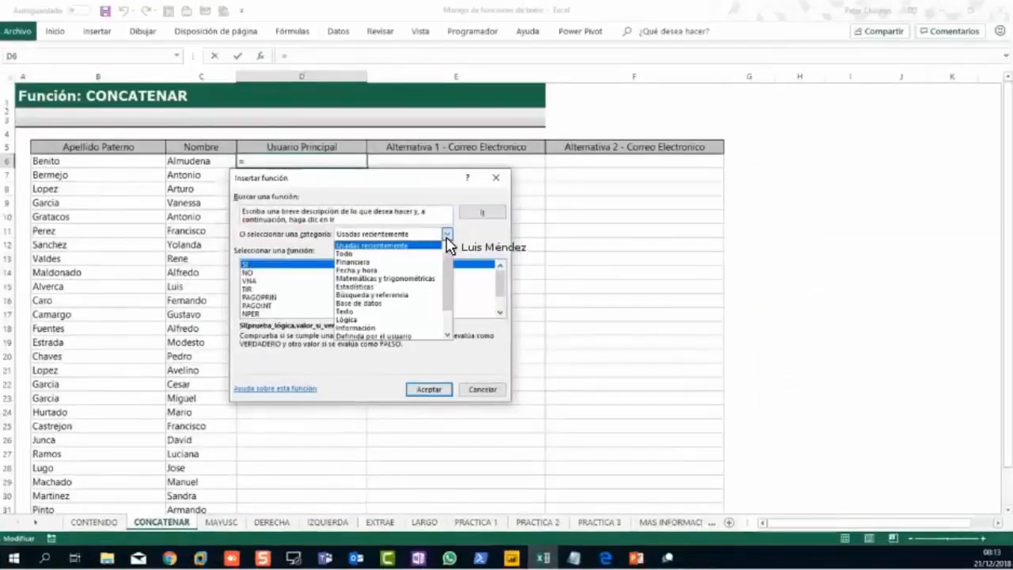
{"action": "left_click", "coordinate": [405, 313]}
{"action": "left_click_drag", "start_coordinate": [337, 183], "coordinate": [315, 198]}
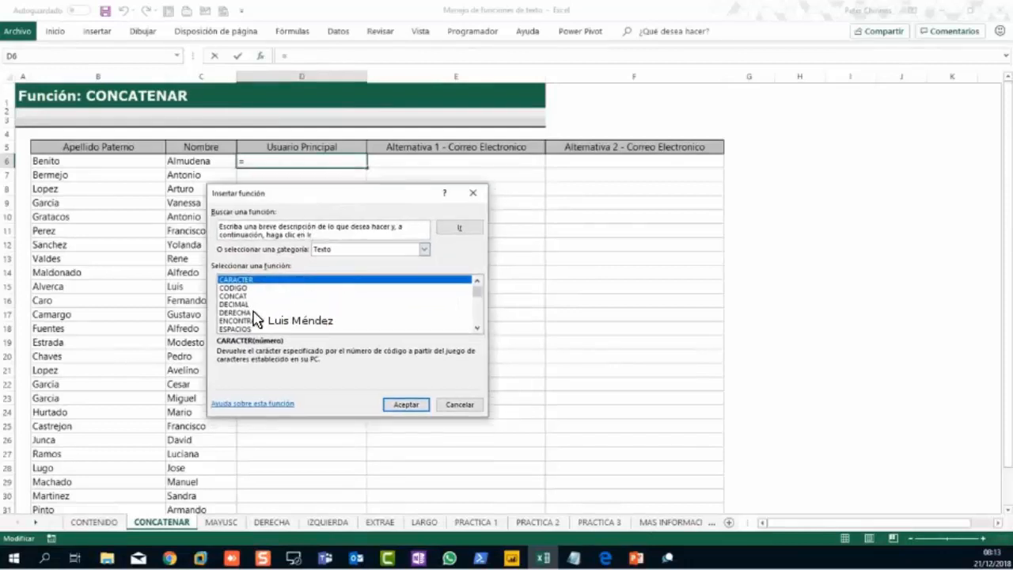
Step: Examine the functions in the Texto category, the recently used functions and the complete Todo list
{"action": "left_click", "coordinate": [265, 322]}
{"action": "scroll", "coordinate": [267, 325], "scroll_direction": "down", "scroll_amount": 3}
{"action": "scroll", "coordinate": [268, 327], "scroll_direction": "down", "scroll_amount": 3}
{"action": "scroll", "coordinate": [267, 327], "scroll_direction": "up", "scroll_amount": 6}
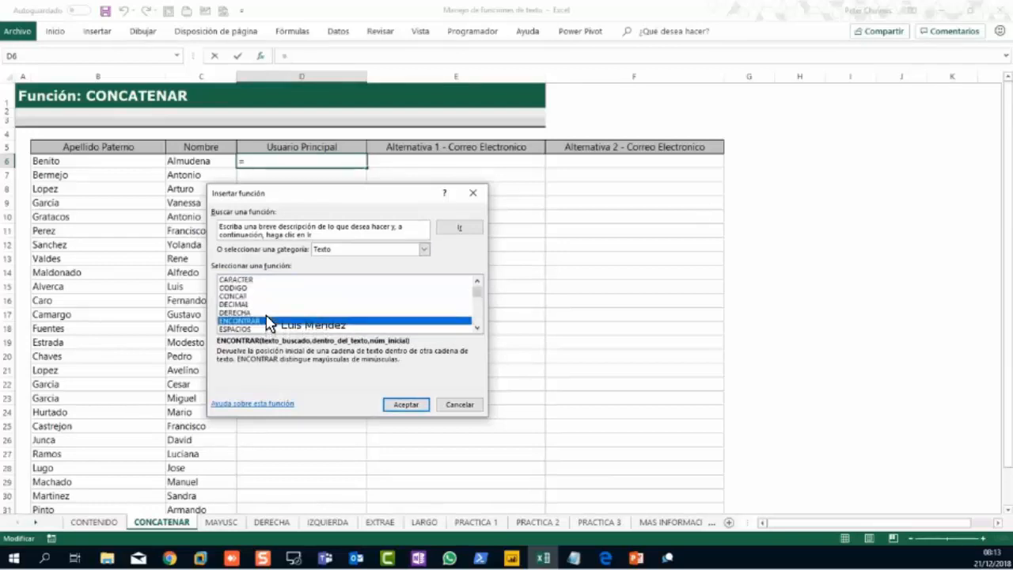
{"action": "left_click", "coordinate": [373, 250]}
{"action": "left_click", "coordinate": [387, 259]}
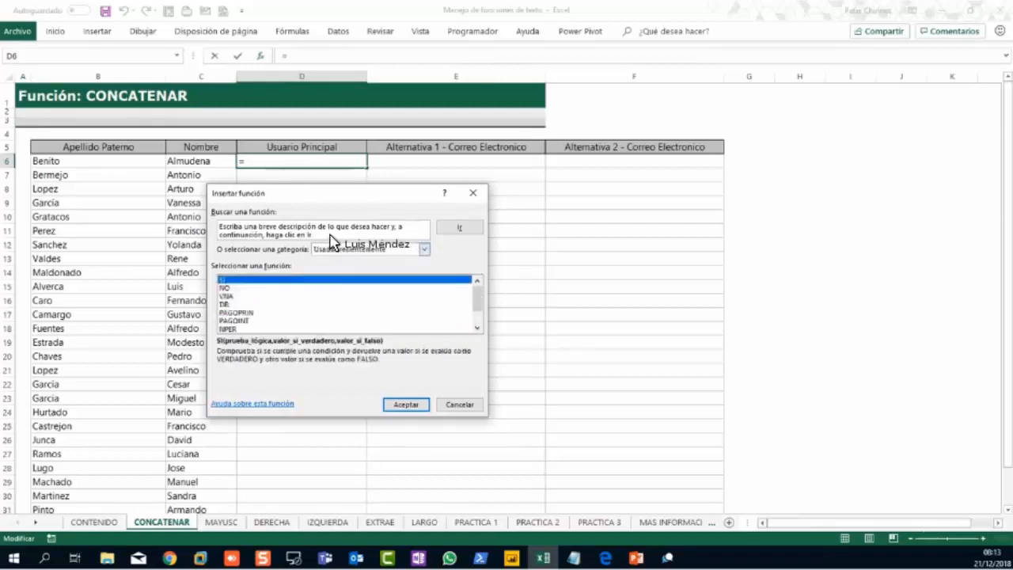
{"action": "left_click", "coordinate": [340, 250]}
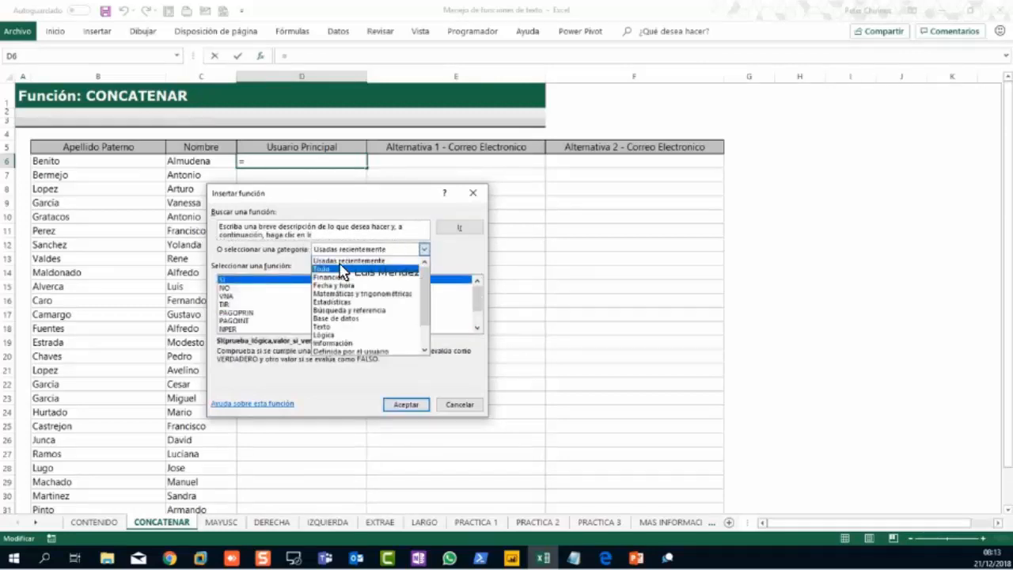
{"action": "left_click", "coordinate": [340, 269]}
Step: Search the functions for "concatenar" and open the arguments of the CONCATENAR function for cell D6
{"action": "left_click", "coordinate": [271, 233]}
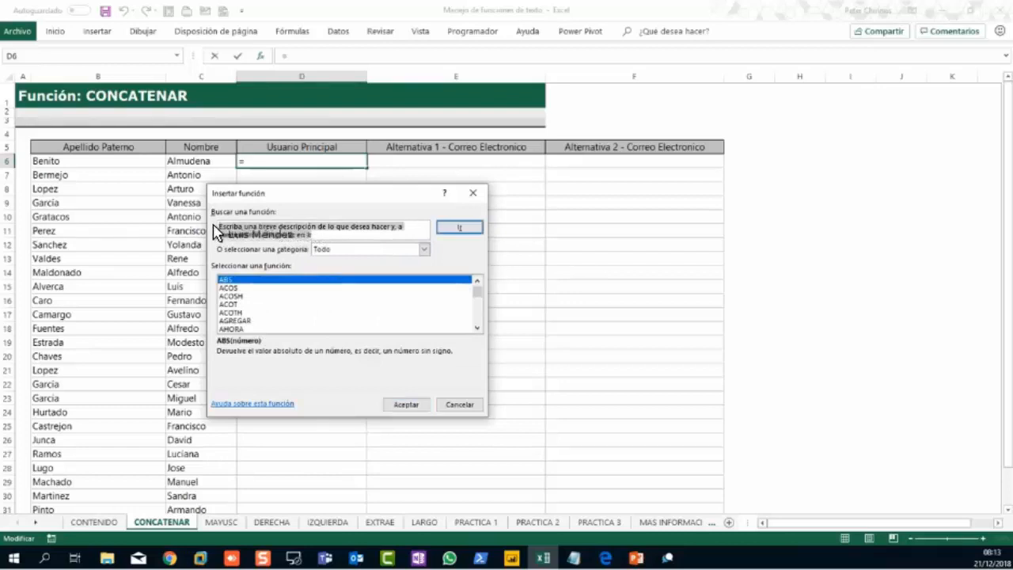
{"action": "type", "text": "concatenar"}
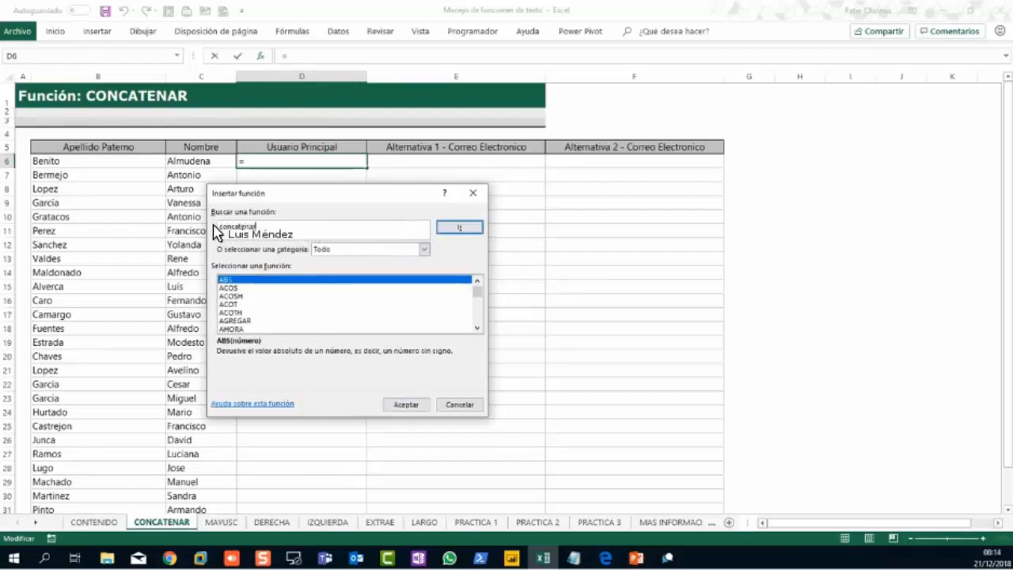
{"action": "key", "text": "Return"}
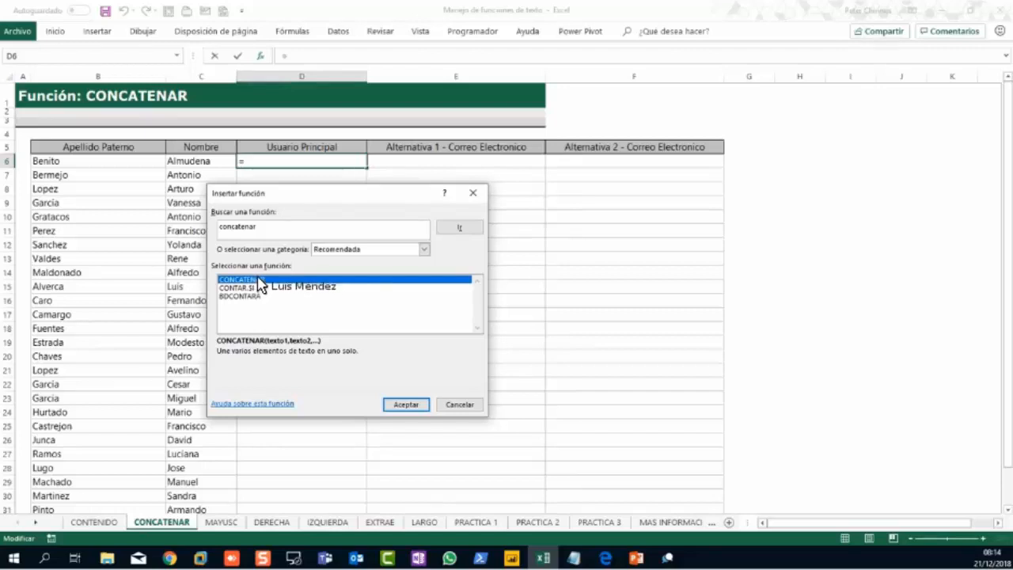
{"action": "double_click", "coordinate": [346, 280]}
{"action": "left_click_drag", "start_coordinate": [397, 203], "coordinate": [369, 199]}
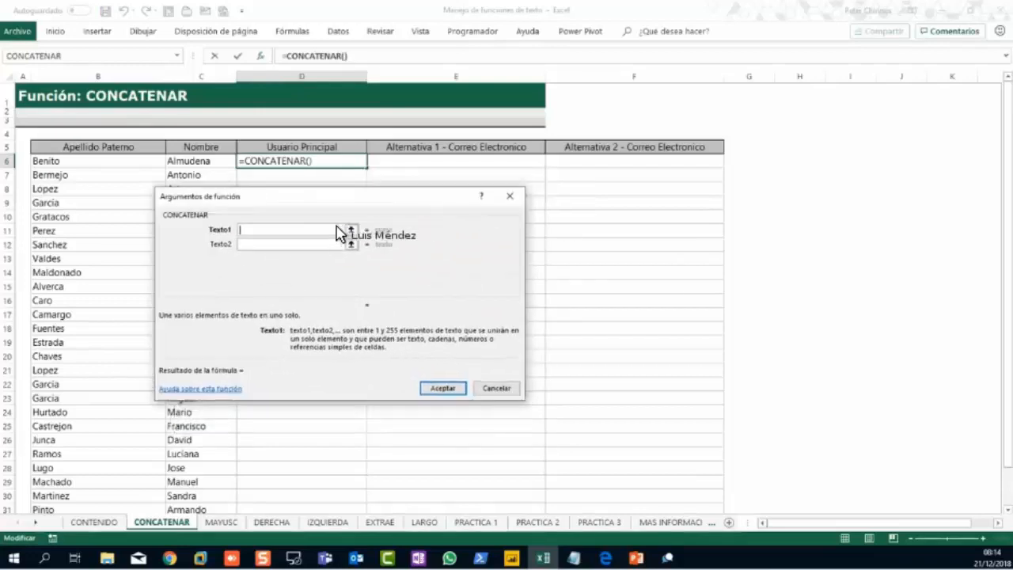
{"action": "left_click", "coordinate": [316, 243]}
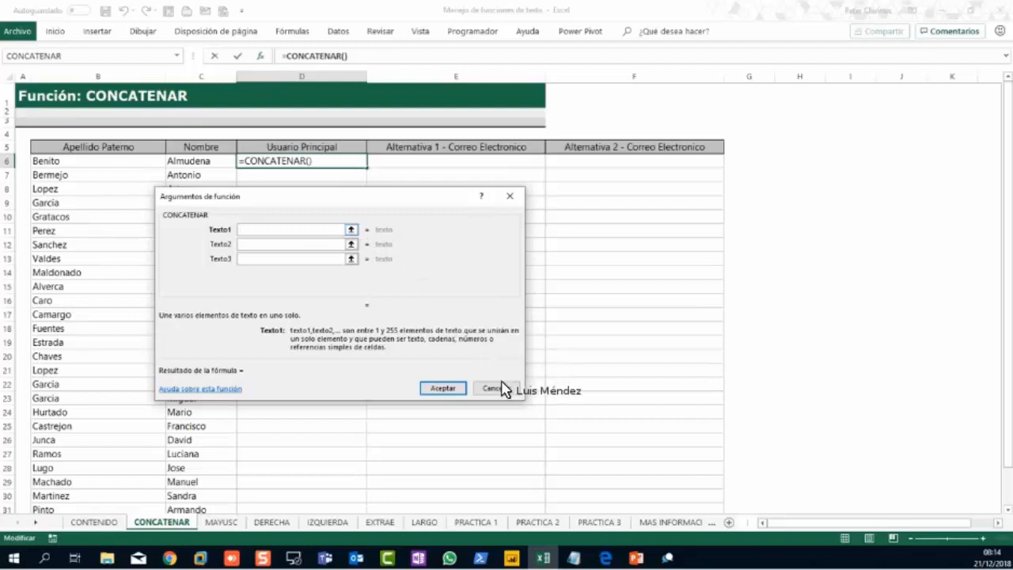
Step: Cancel the CONCATENAR function arguments and start a CONCATENAR formula directly in cell D6
{"action": "key", "text": "Escape"}
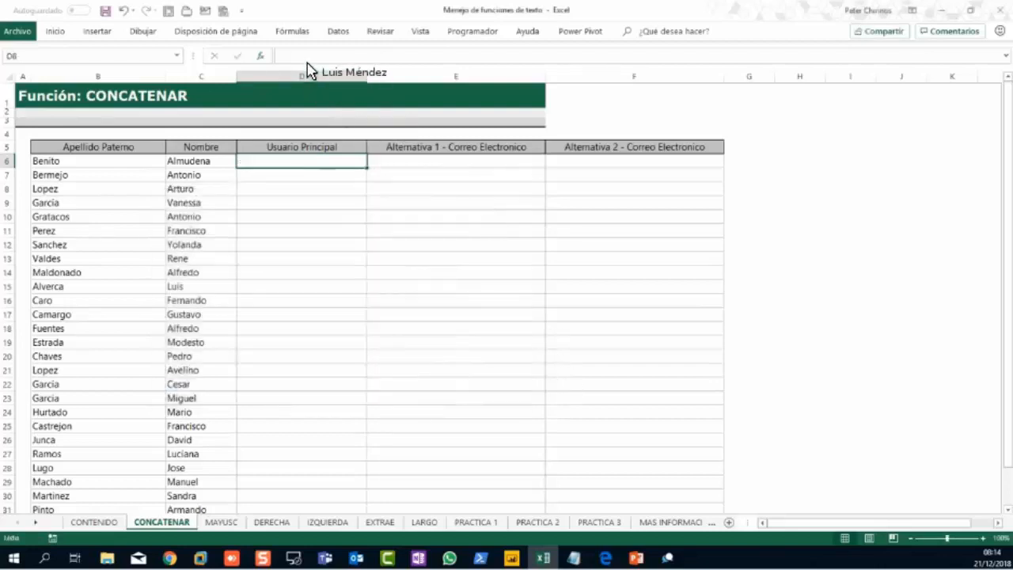
{"action": "left_click", "coordinate": [305, 57]}
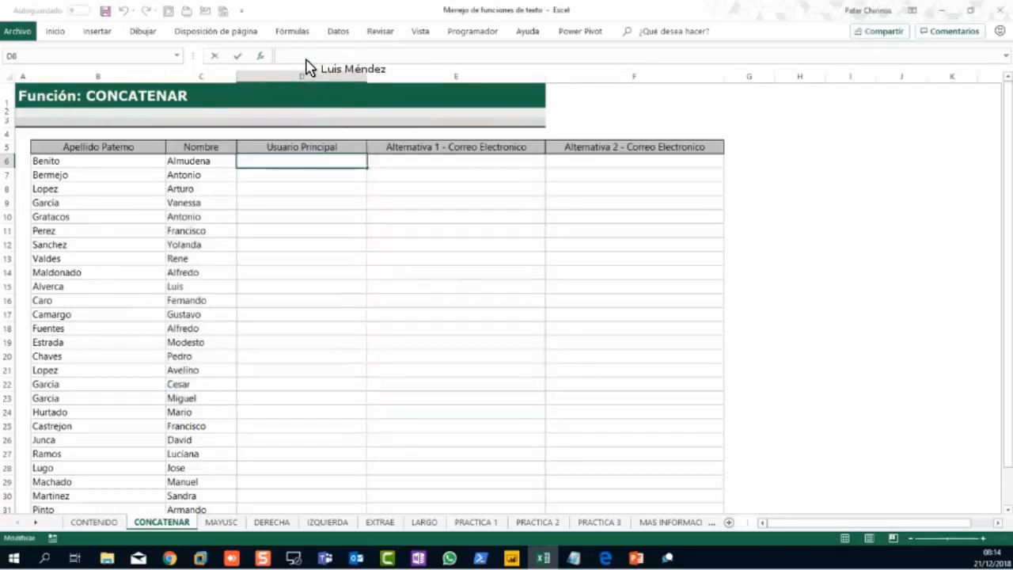
{"action": "left_click", "coordinate": [315, 218]}
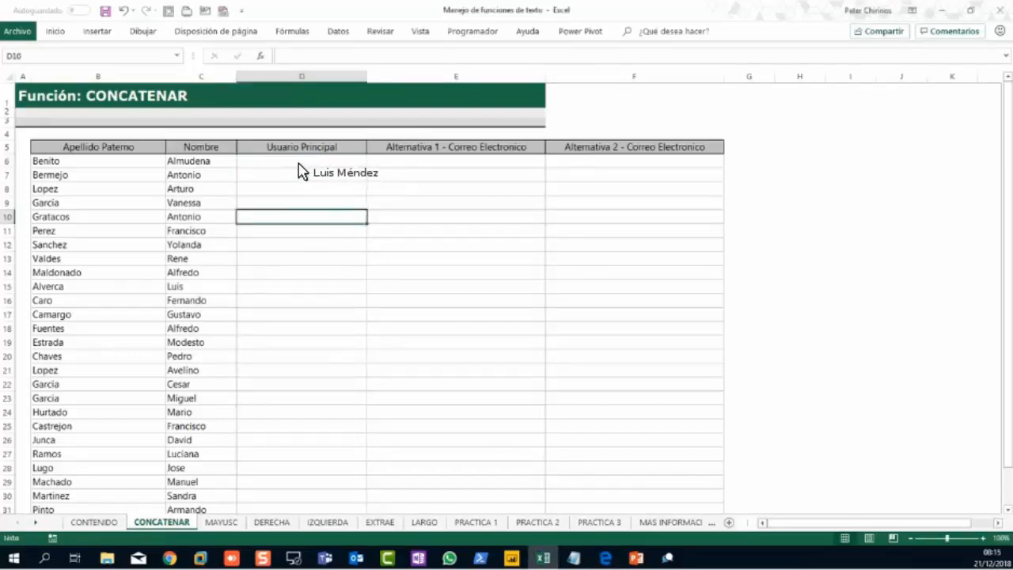
{"action": "left_click", "coordinate": [303, 161]}
{"action": "left_click", "coordinate": [306, 57]}
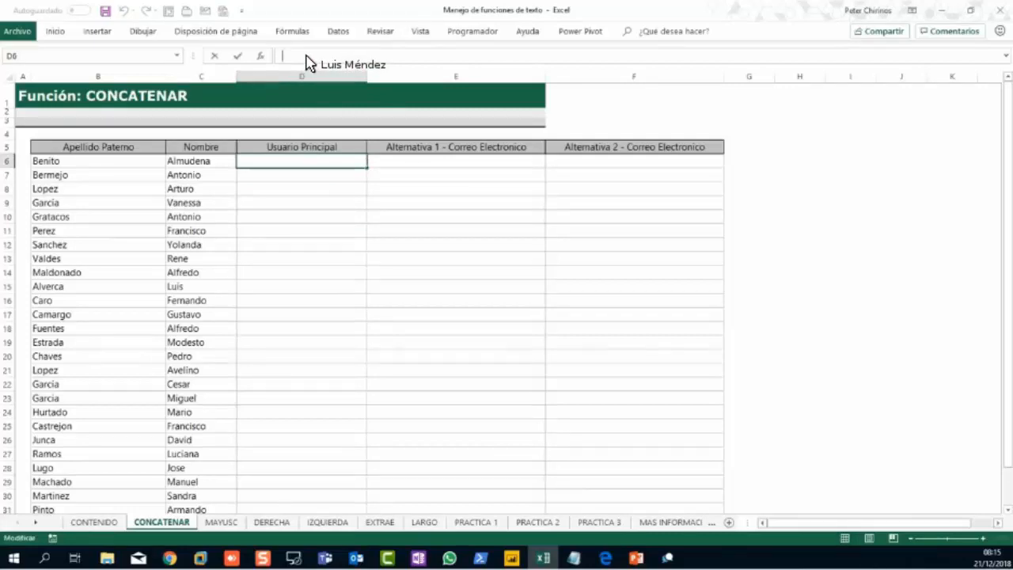
{"action": "type", "text": "=con"}
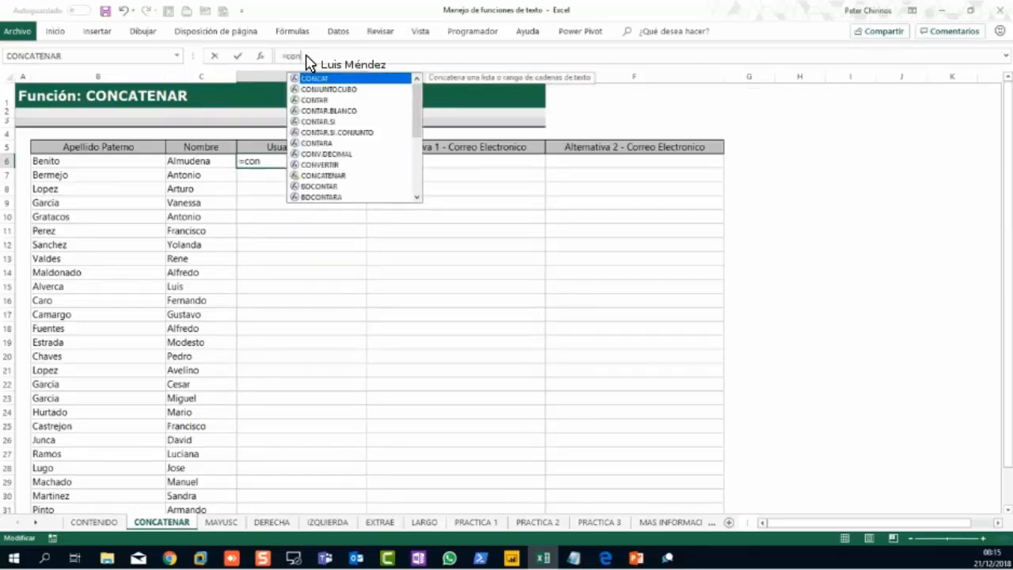
{"action": "double_click", "coordinate": [330, 179]}
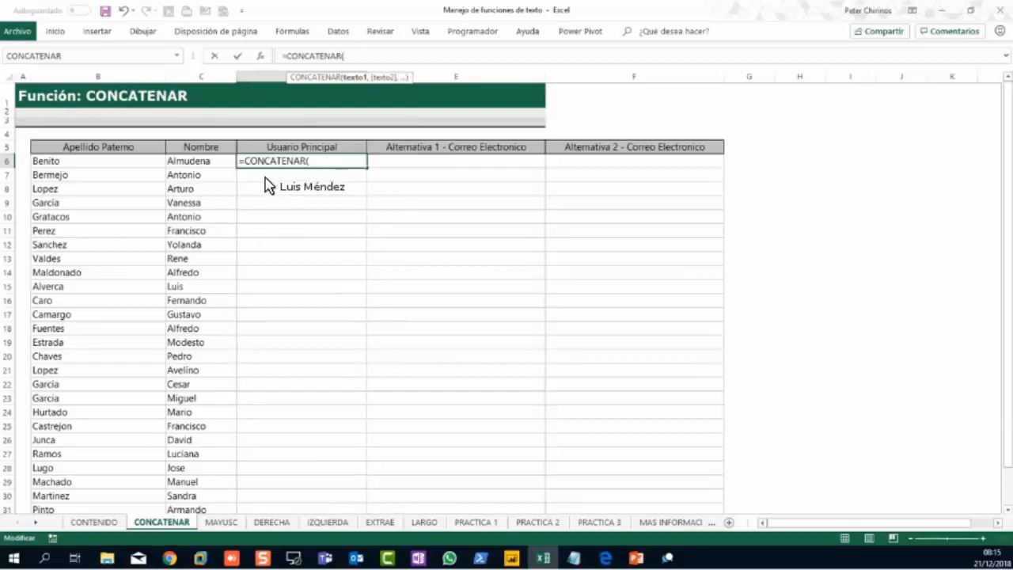
Step: Complete the formula in D6 as =CONCATENAR(C6,B6) to join the first name and the surname
{"action": "left_click", "coordinate": [327, 162]}
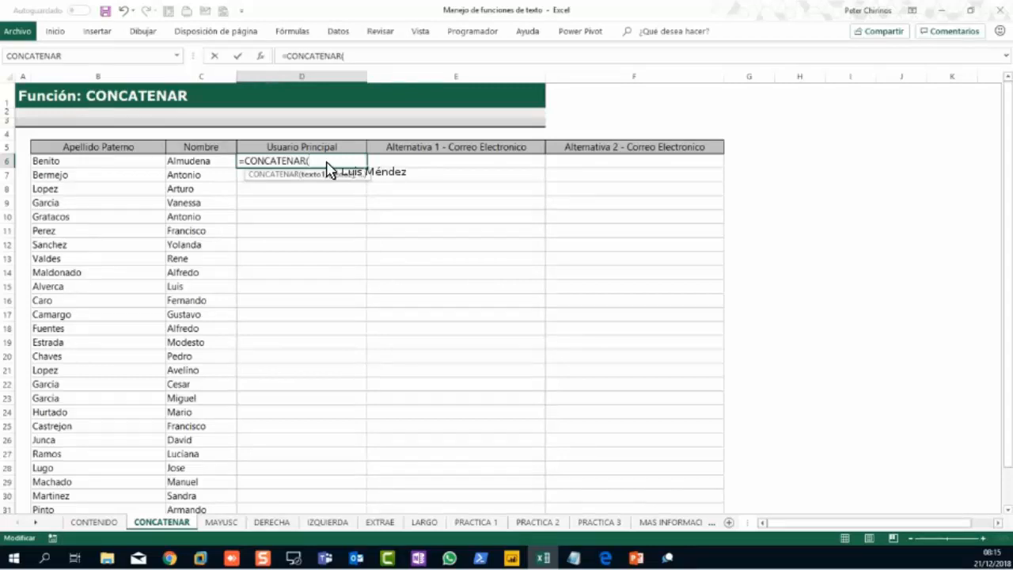
{"action": "left_click", "coordinate": [208, 167]}
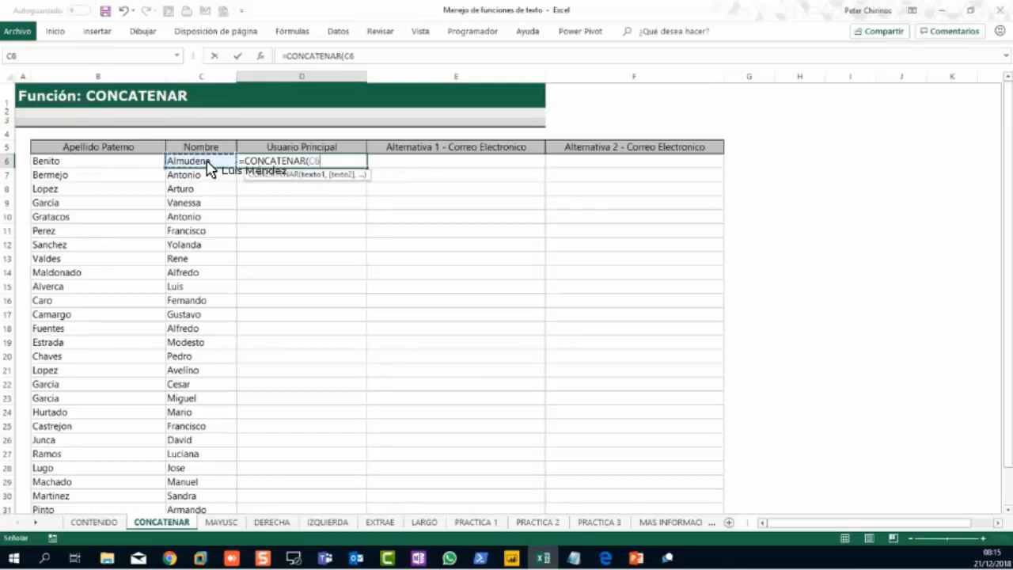
{"action": "type", "text": ","}
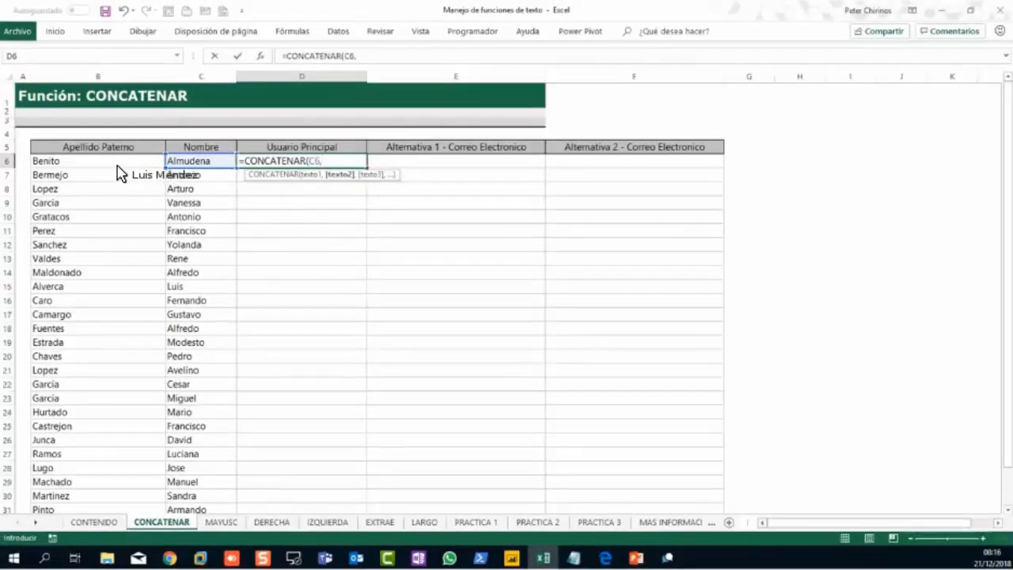
{"action": "left_click", "coordinate": [117, 164]}
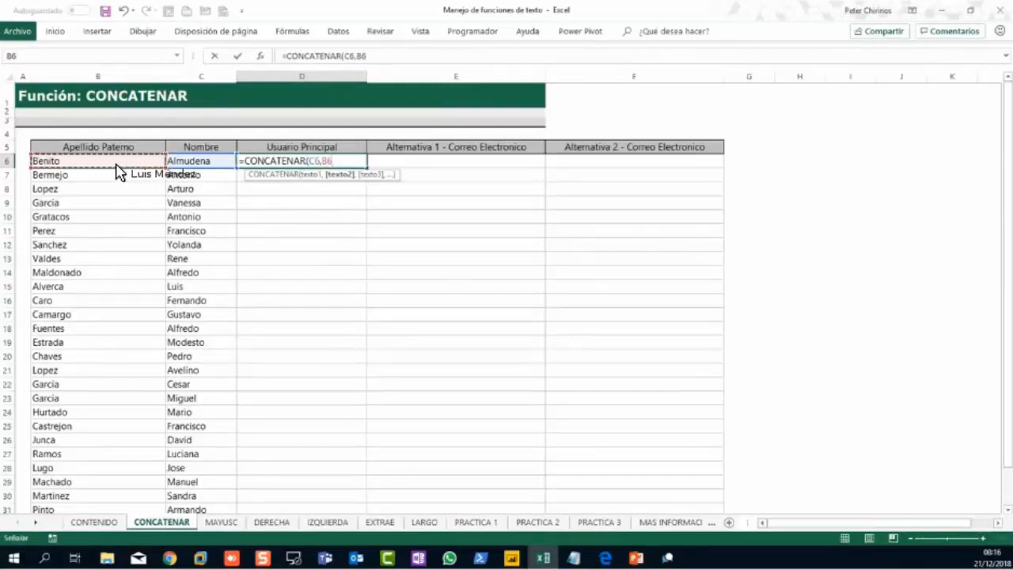
{"action": "key", "text": "Return"}
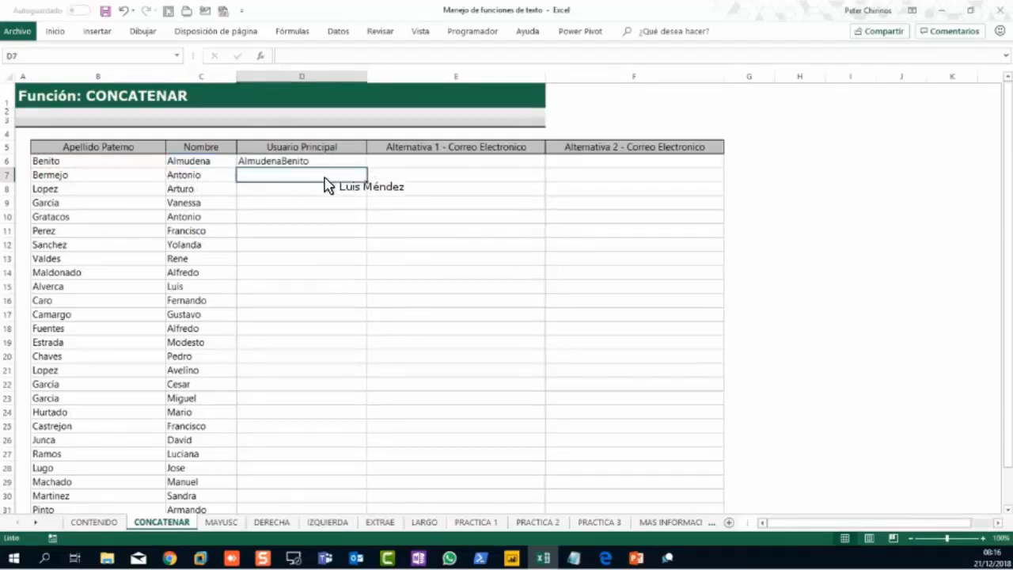
{"action": "key", "text": "Up"}
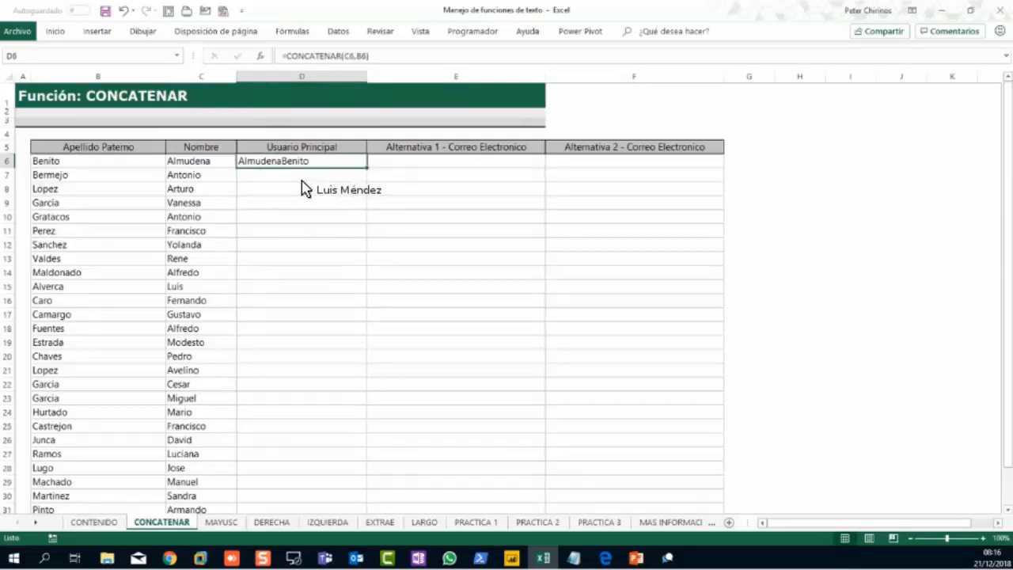
{"action": "key", "text": "Down"}
{"action": "left_click", "coordinate": [308, 162]}
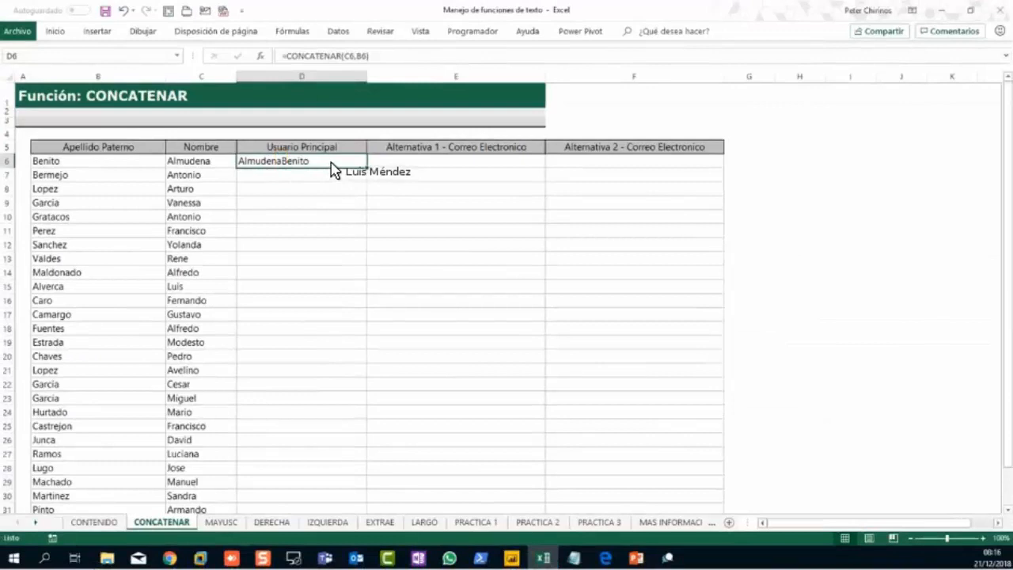
Step: Edit the D6 formula to =CONCATENAR(C6," ",B6) so that a space separates the first name and surname
{"action": "double_click", "coordinate": [333, 162]}
{"action": "left_click", "coordinate": [336, 160]}
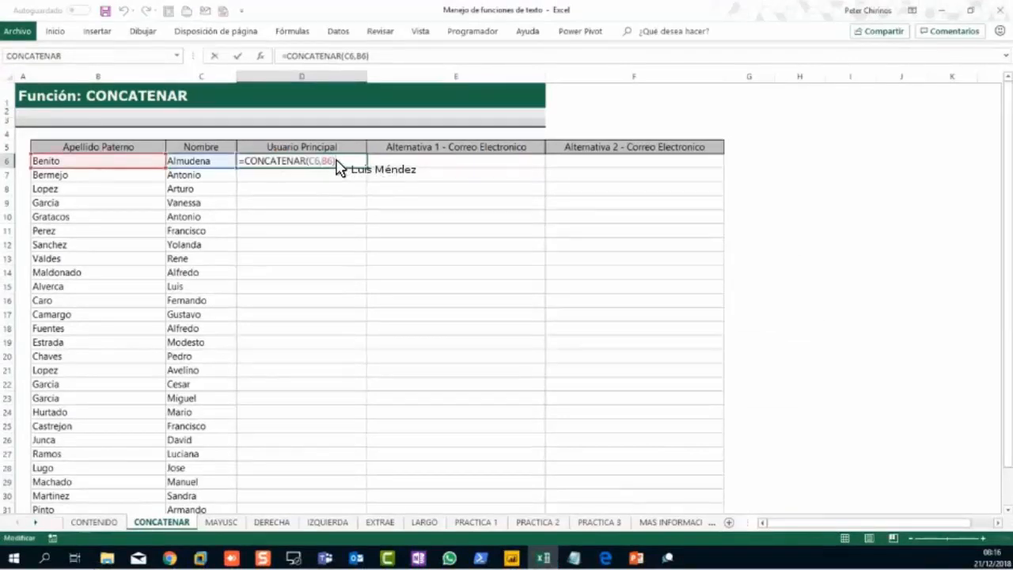
{"action": "key", "text": "BackSpace"}
{"action": "key", "text": "BackSpace"}
{"action": "key", "text": "BackSpace"}
{"action": "key", "text": "BackSpace"}
{"action": "type", "text": ","}
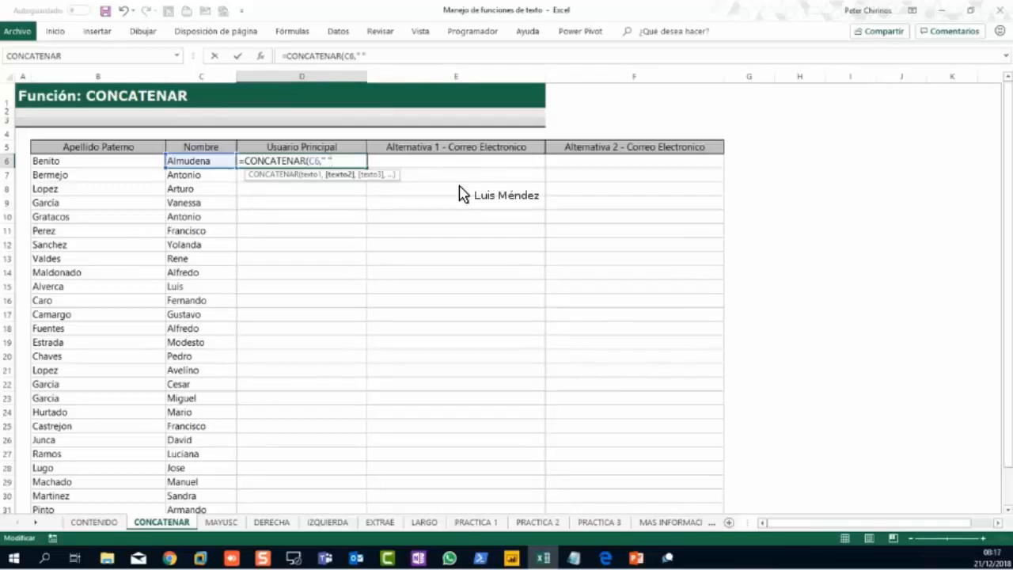
{"action": "type", "text": ","}
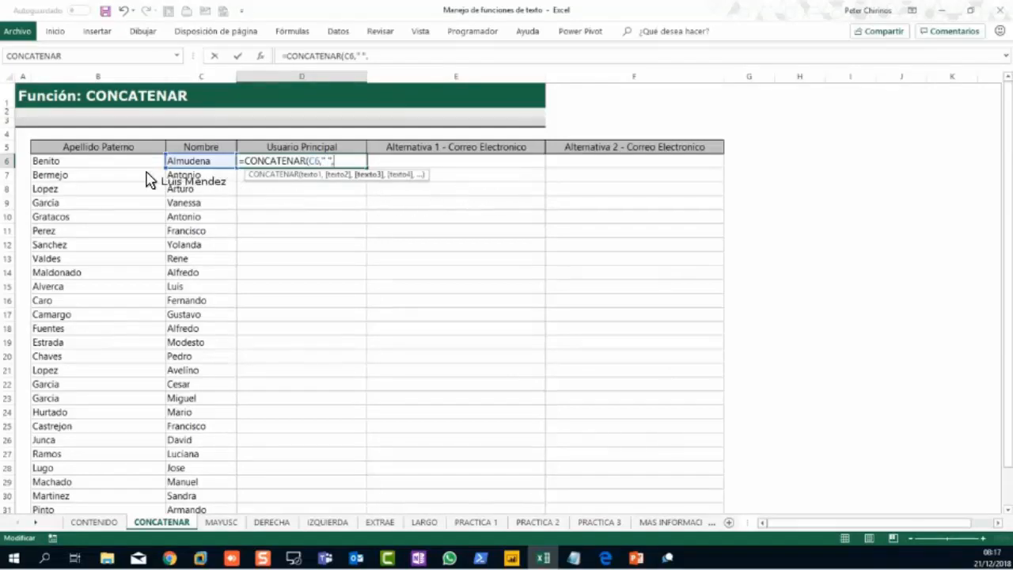
{"action": "left_click", "coordinate": [116, 170]}
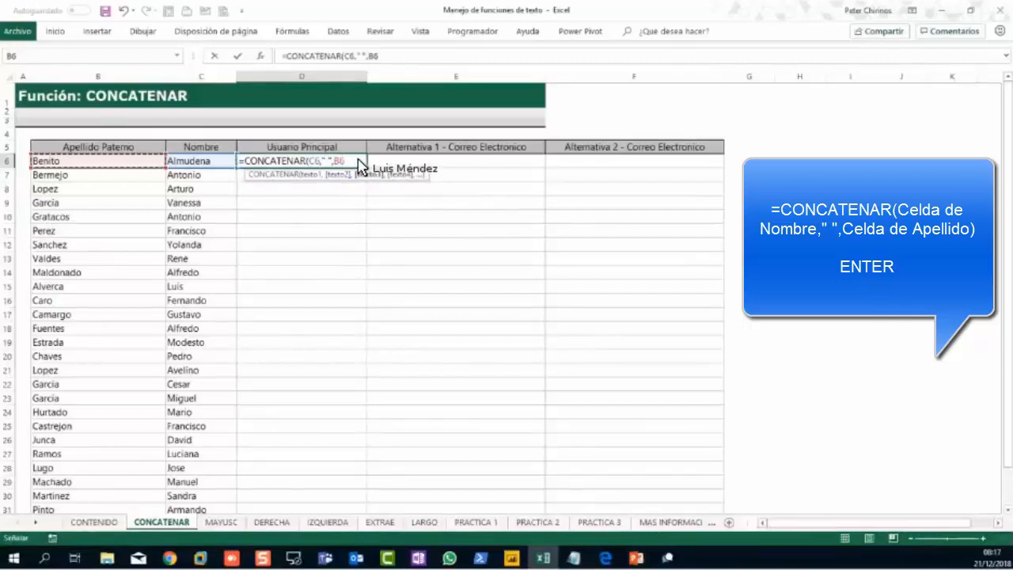
{"action": "key", "text": "Return"}
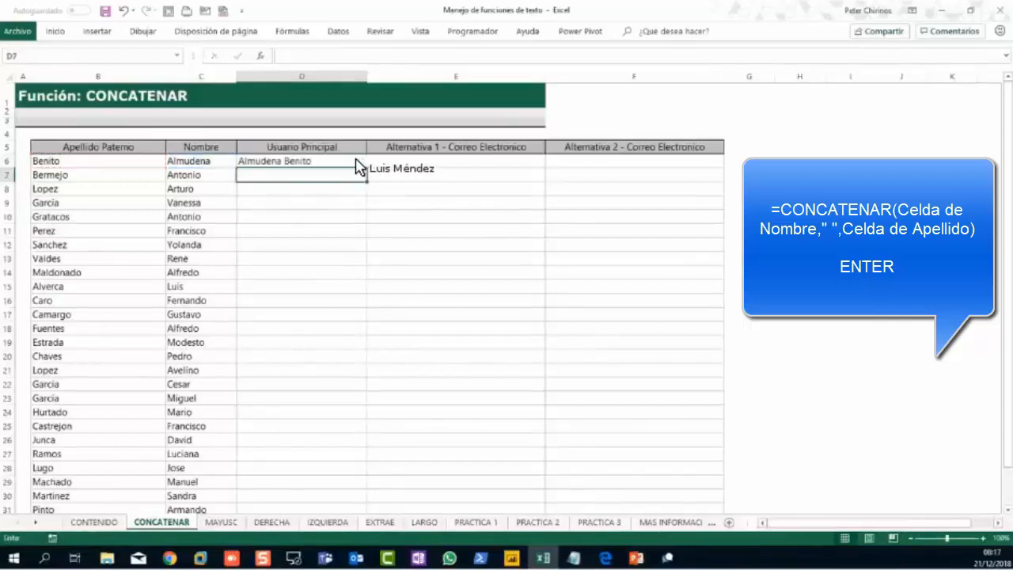
Step: Copy the D6 formula down the Usuario Principal column to the last data row, row 34
{"action": "left_click", "coordinate": [354, 165]}
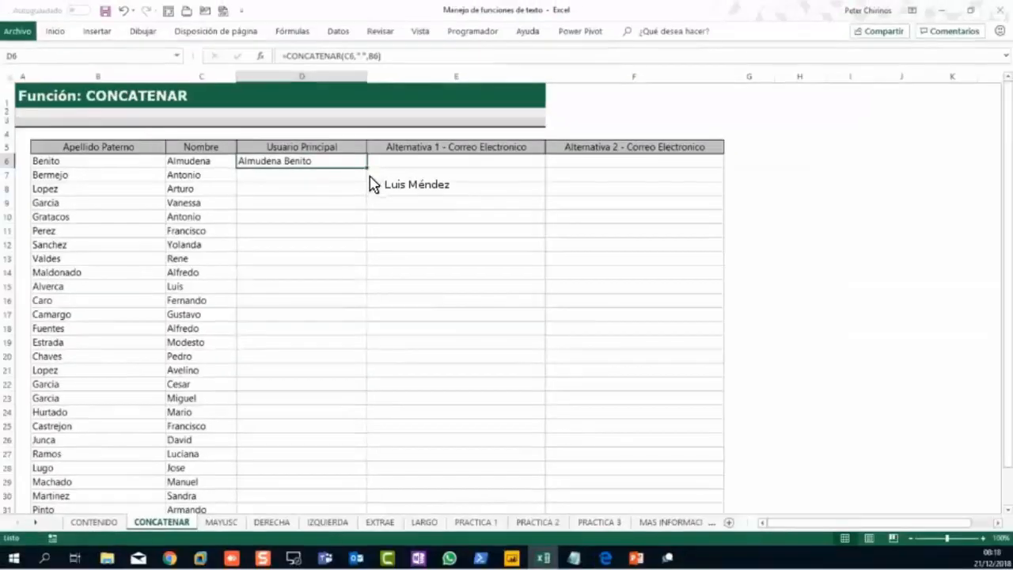
{"action": "double_click", "coordinate": [368, 168]}
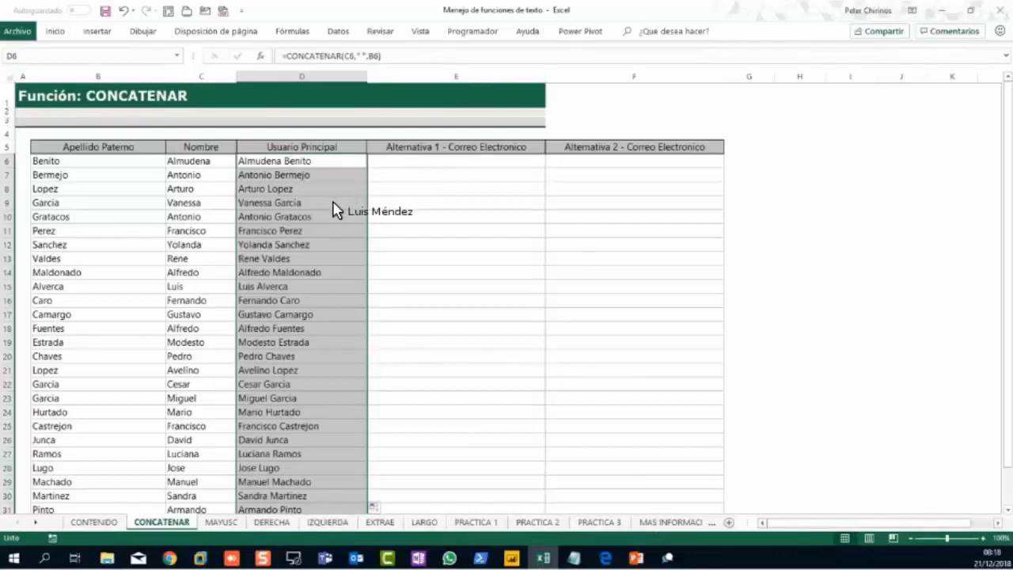
{"action": "scroll", "coordinate": [333, 209], "scroll_direction": "down", "scroll_amount": 3}
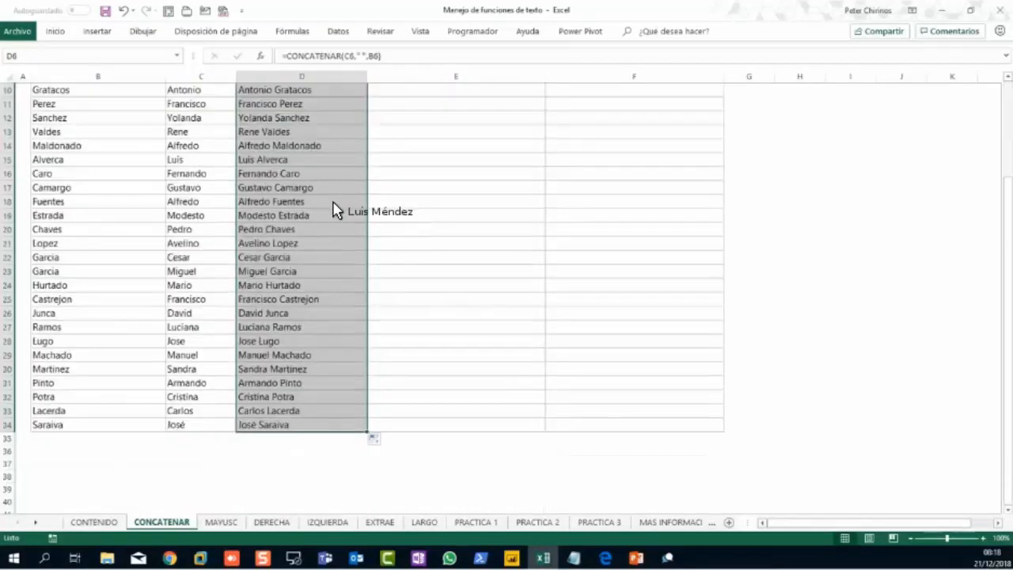
{"action": "scroll", "coordinate": [333, 203], "scroll_direction": "up", "scroll_amount": 3}
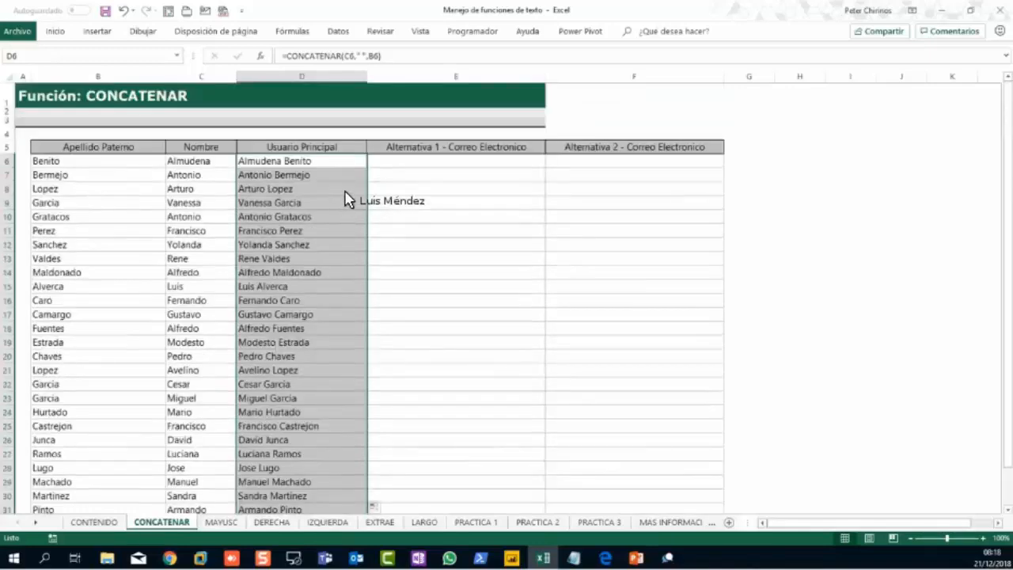
Step: Check the copied CONCATENAR formulas in several cells of the Usuario Principal column, including D11 and D9
{"action": "left_click", "coordinate": [335, 160]}
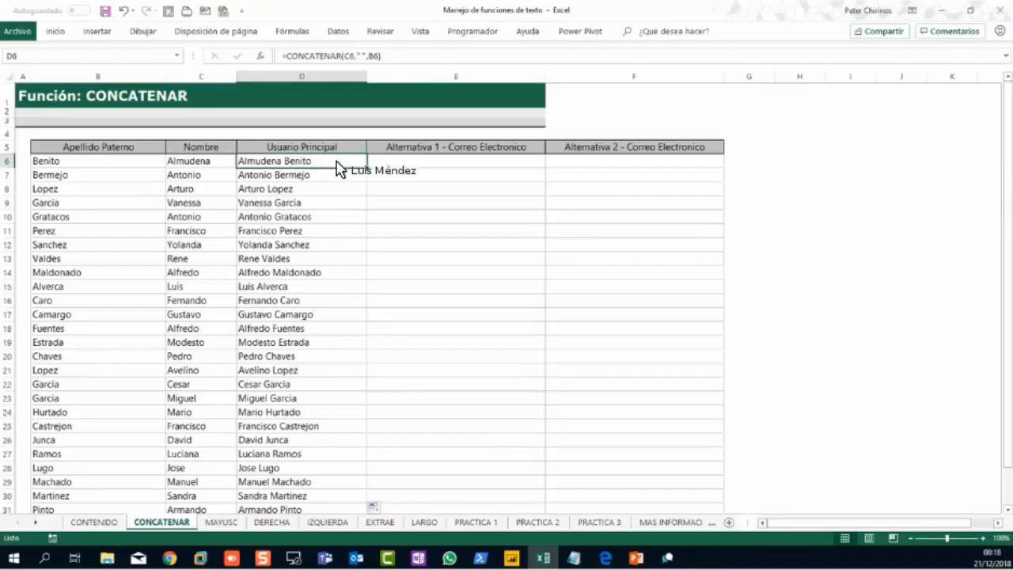
{"action": "left_click", "coordinate": [322, 230]}
{"action": "left_click", "coordinate": [309, 297]}
{"action": "left_click", "coordinate": [309, 230]}
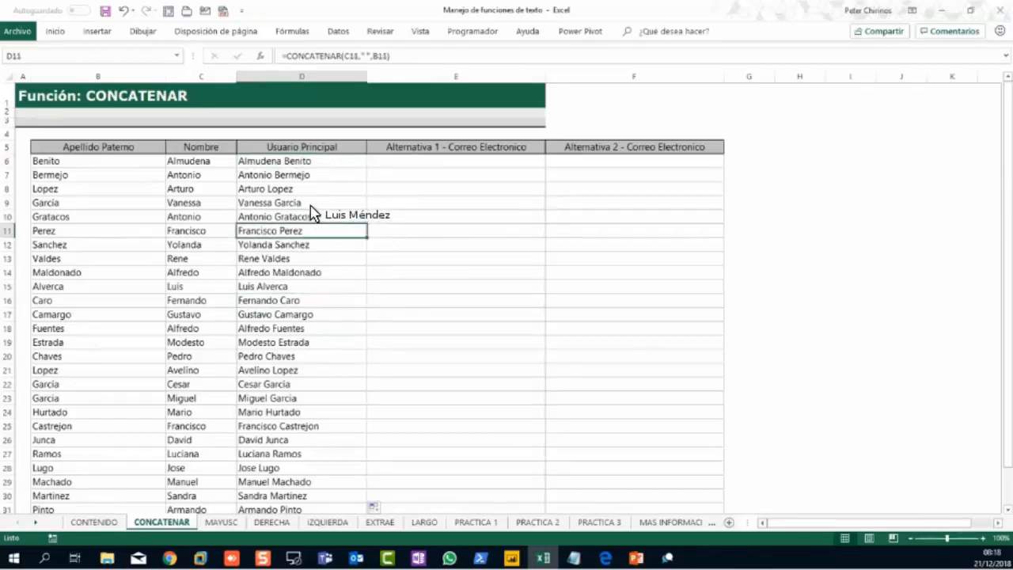
{"action": "left_click", "coordinate": [311, 206]}
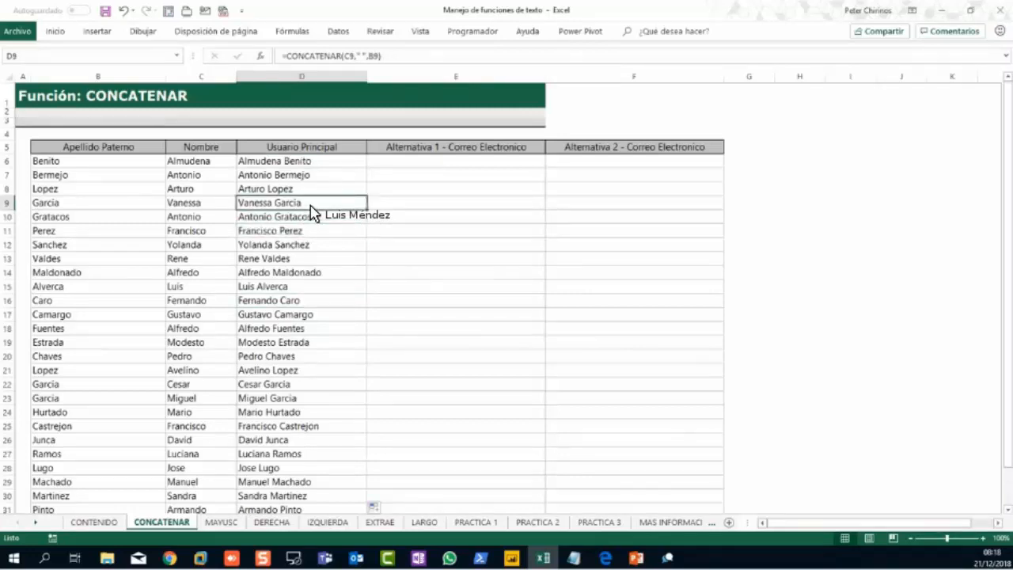
{"action": "left_click", "coordinate": [322, 164]}
Step: Start a CONCATENAR formula in cell E6, the first cell under Alternativa 1 - Correo Electronico
{"action": "left_click", "coordinate": [417, 166]}
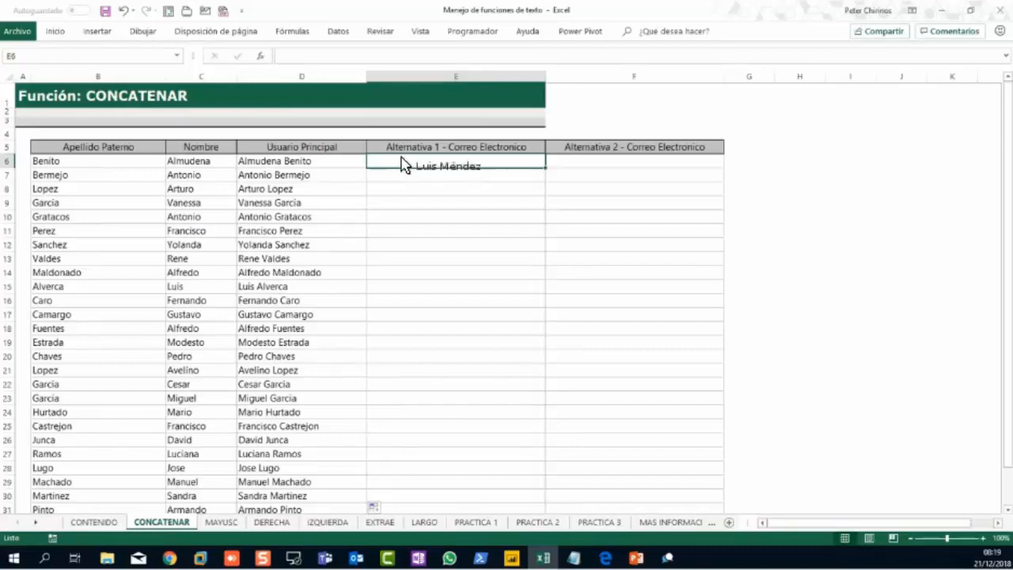
{"action": "left_click", "coordinate": [327, 57]}
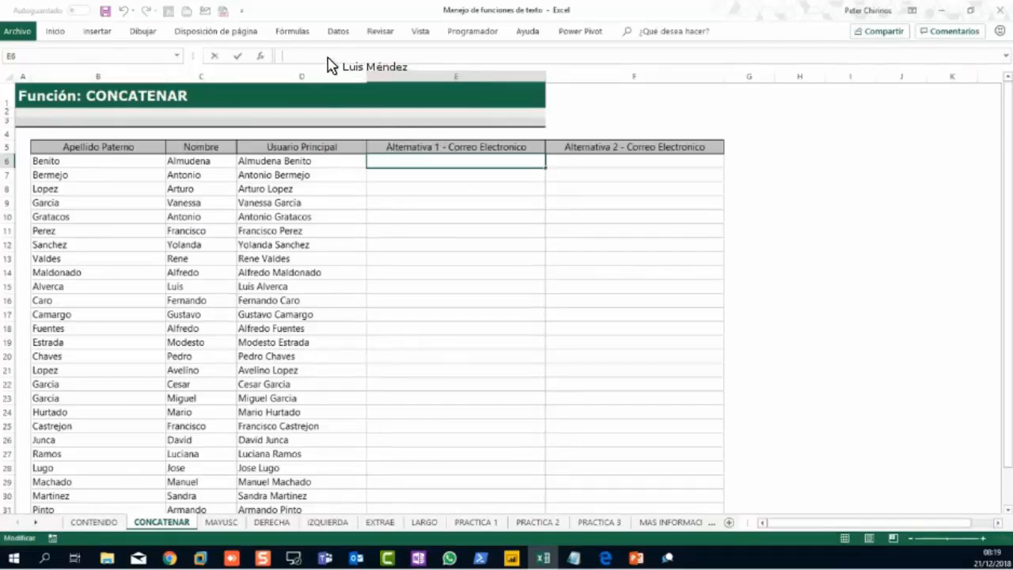
{"action": "type", "text": "="}
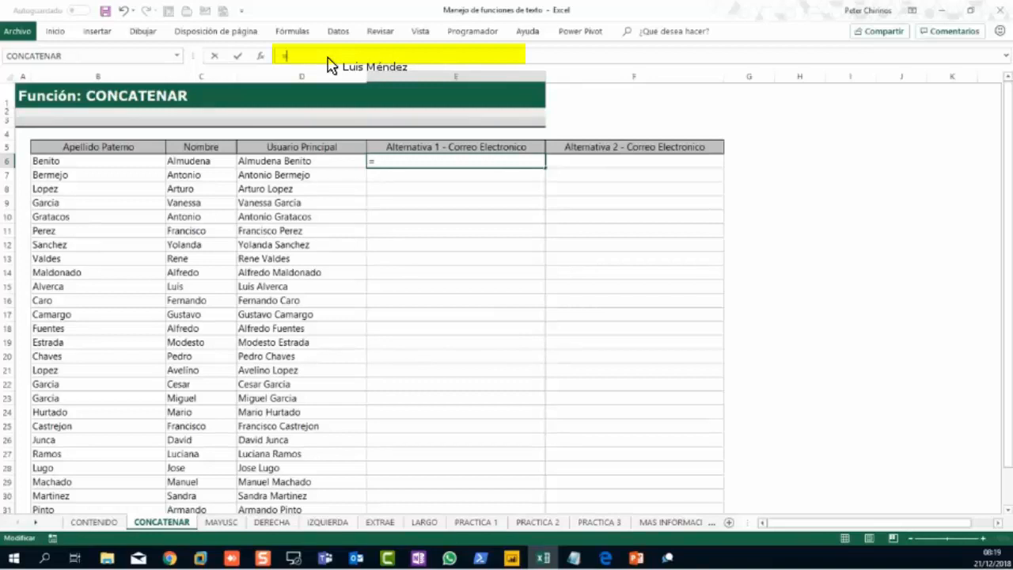
{"action": "type", "text": "con"}
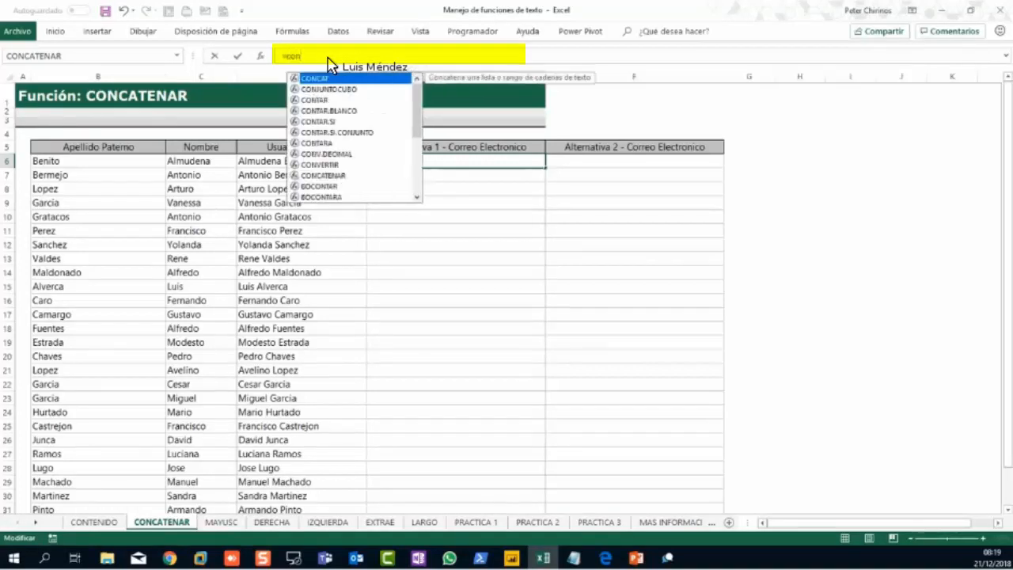
{"action": "key", "text": "Down"}
{"action": "key", "text": "Down"}
{"action": "key", "text": "Down"}
{"action": "key", "text": "Down"}
{"action": "key", "text": "Down"}
{"action": "key", "text": "Down"}
{"action": "key", "text": "Down"}
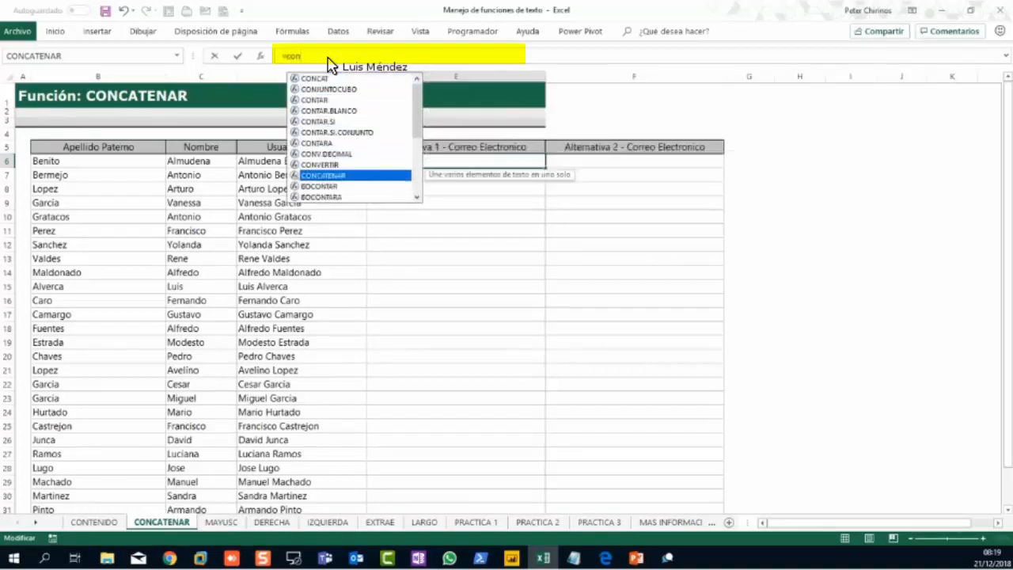
{"action": "key", "text": "Tab"}
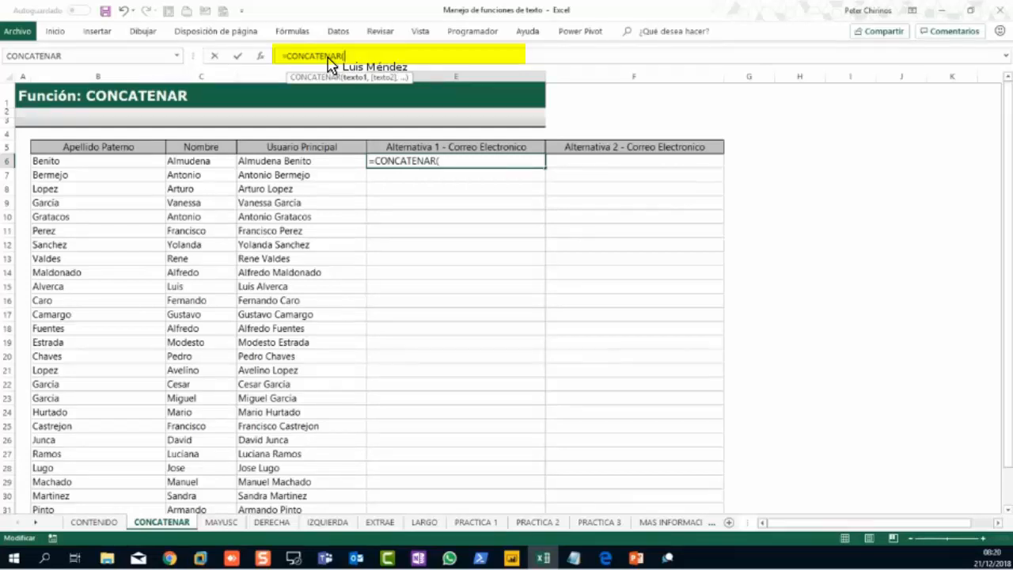
{"action": "left_click", "coordinate": [212, 166]}
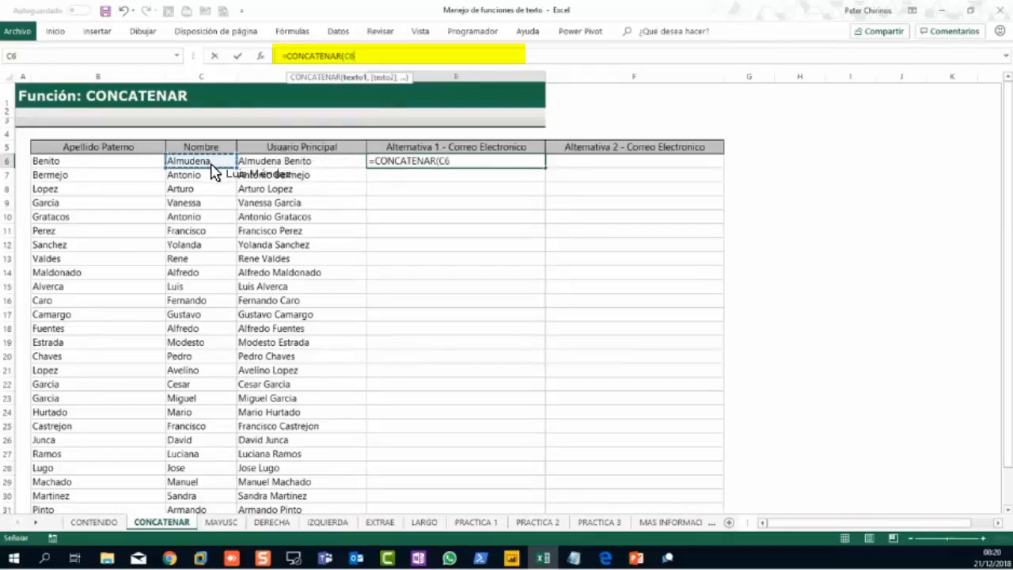
{"action": "type", "text": ","}
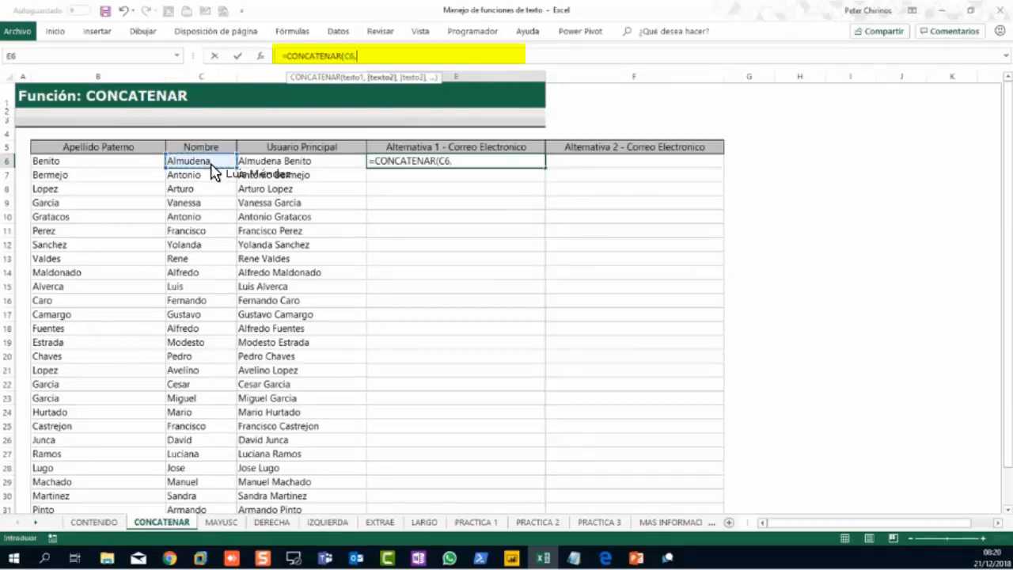
{"action": "type", "text": "\".\","}
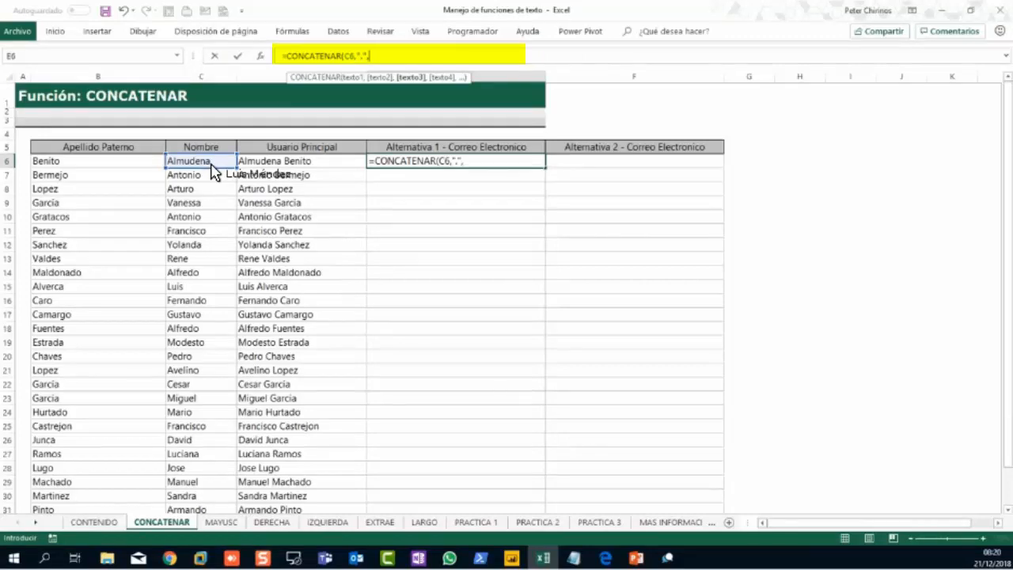
{"action": "left_click", "coordinate": [139, 165]}
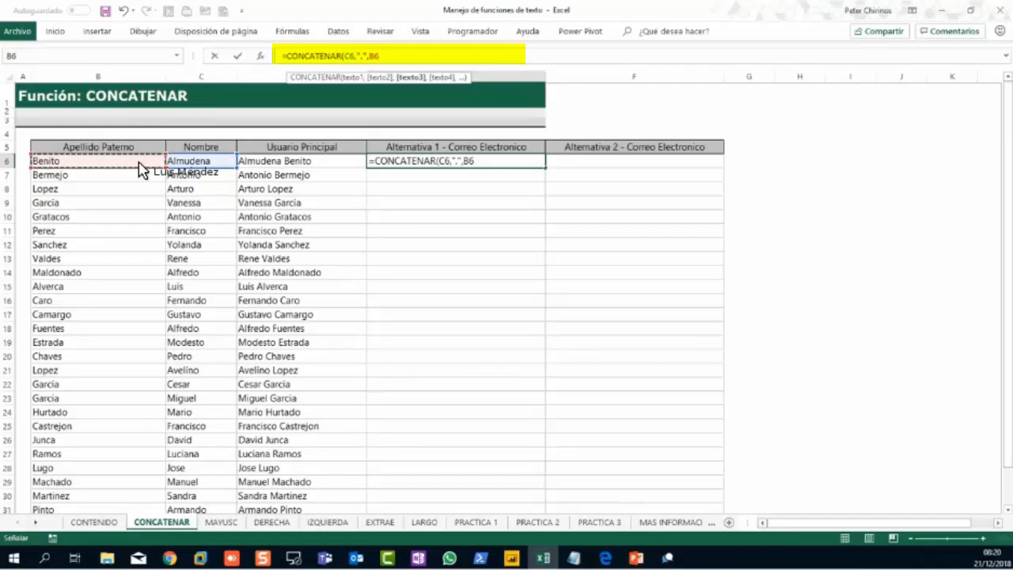
{"action": "type", "text": ","}
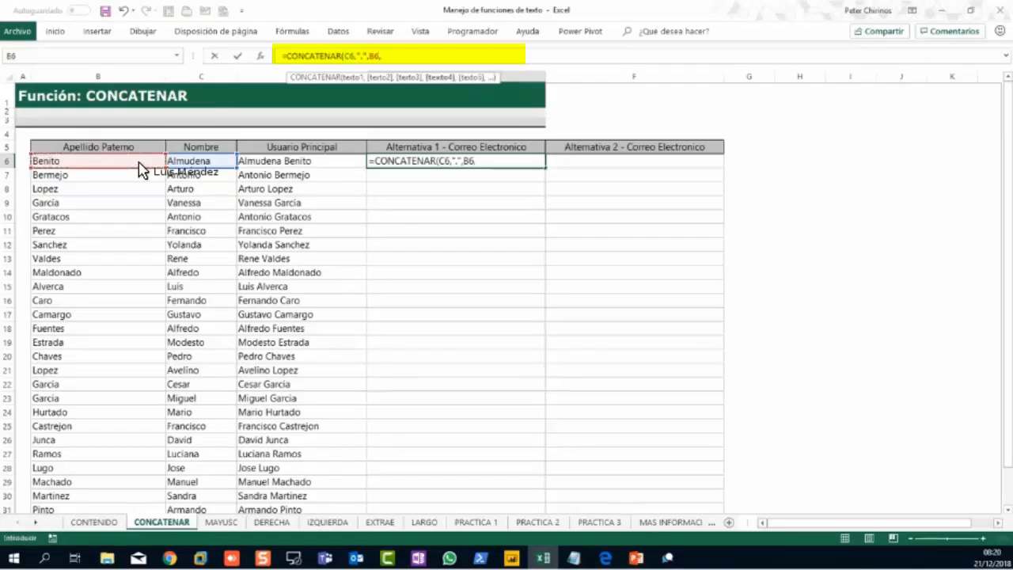
{"action": "type", "text": "\"@tintegra.pe"}
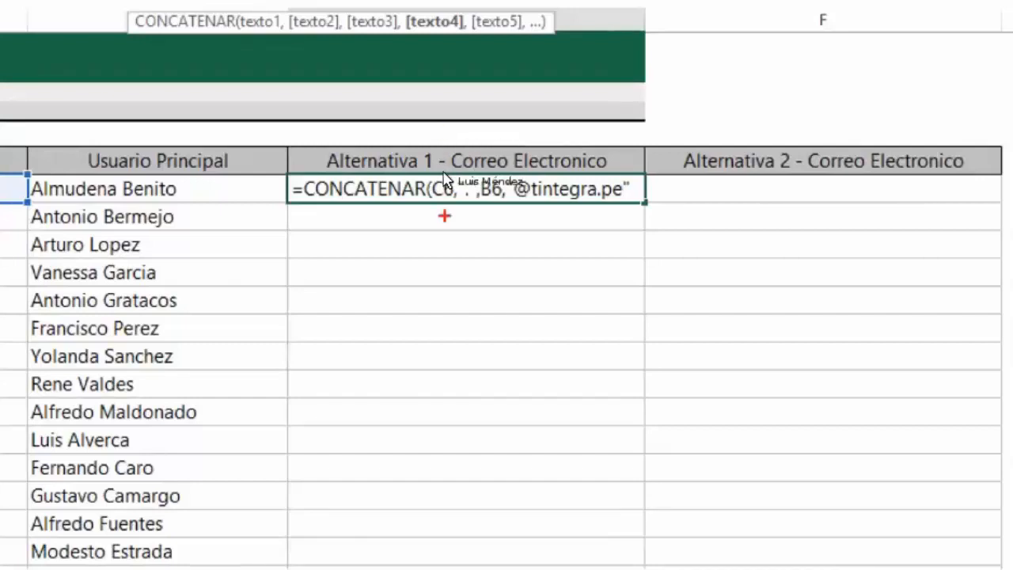
{"action": "left_click_drag", "start_coordinate": [447, 208], "coordinate": [433, 304]}
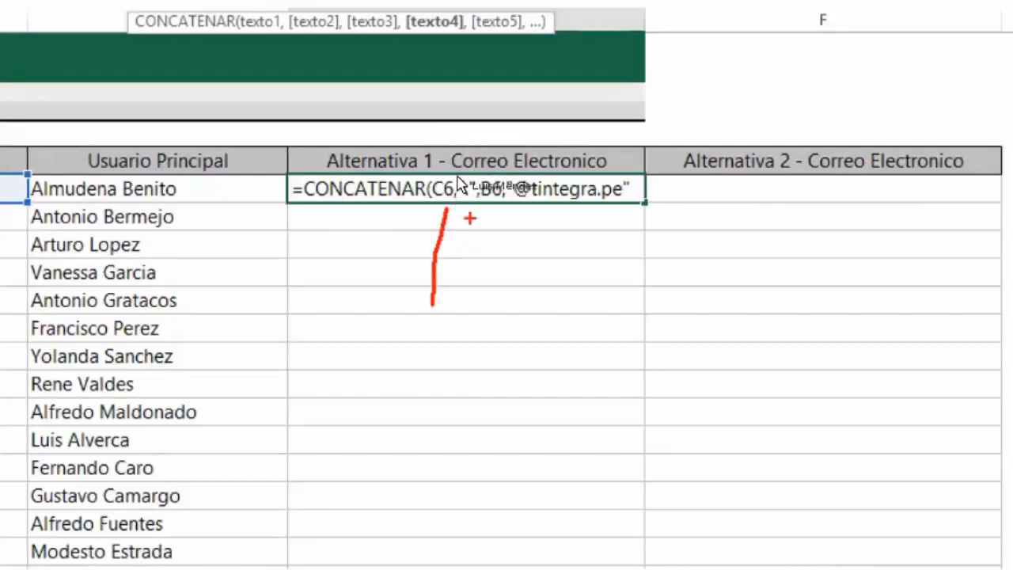
{"action": "left_click", "coordinate": [470, 212]}
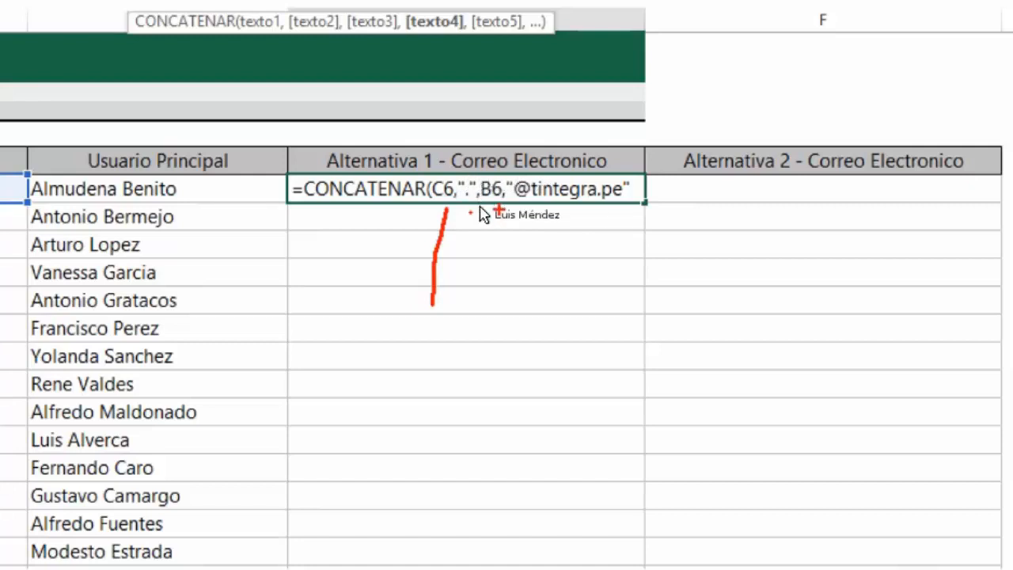
{"action": "left_click_drag", "start_coordinate": [500, 210], "coordinate": [522, 307]}
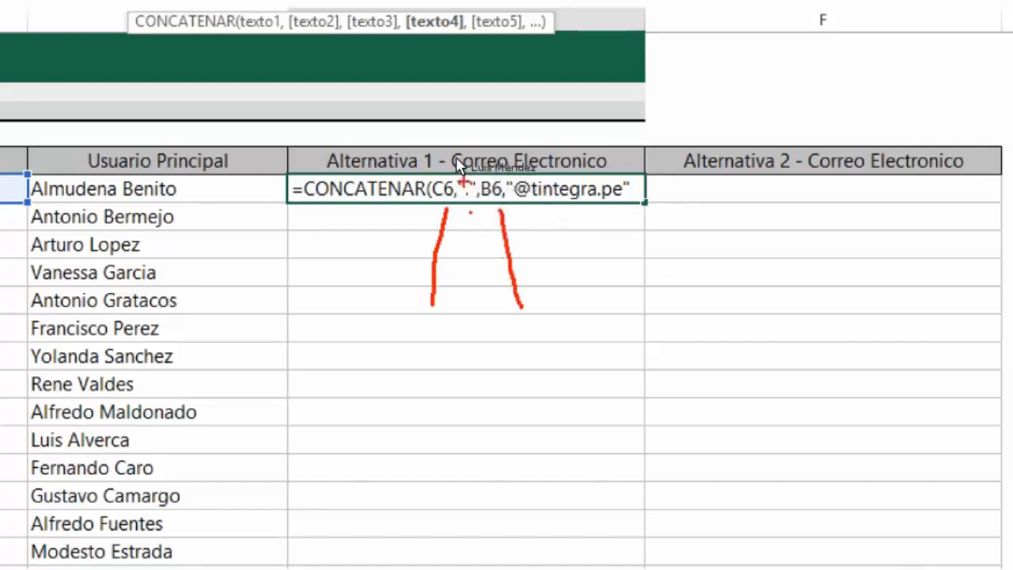
{"action": "left_click_drag", "start_coordinate": [457, 176], "coordinate": [443, 113]}
{"action": "left_click_drag", "start_coordinate": [465, 182], "coordinate": [541, 97]}
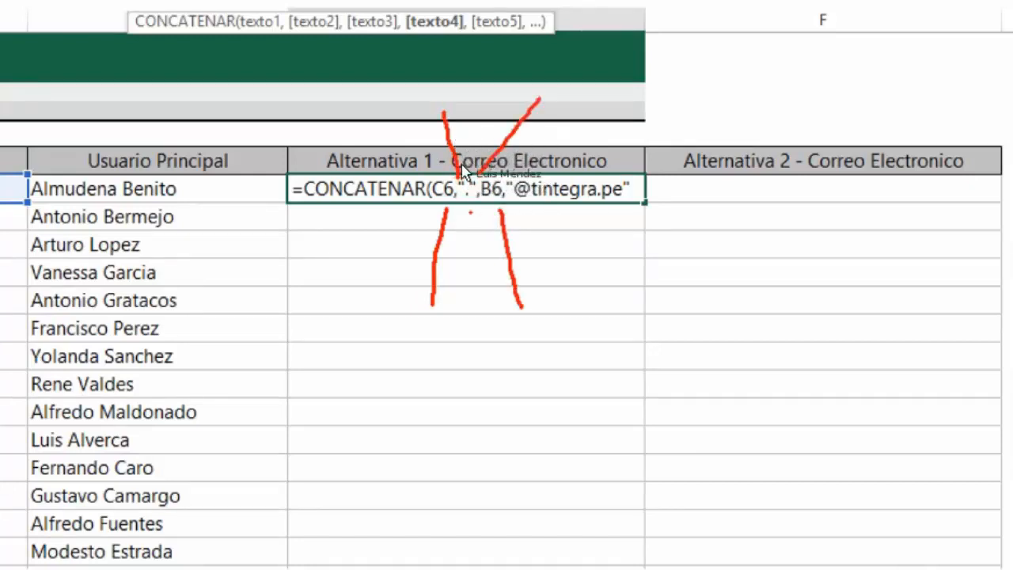
{"action": "key", "text": "e"}
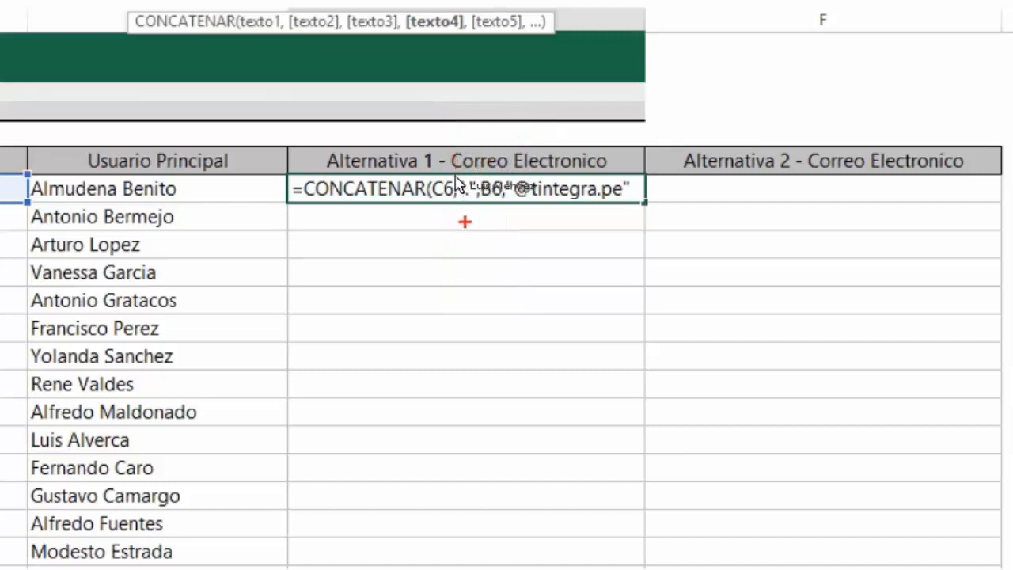
{"action": "left_click_drag", "start_coordinate": [467, 208], "coordinate": [460, 307]}
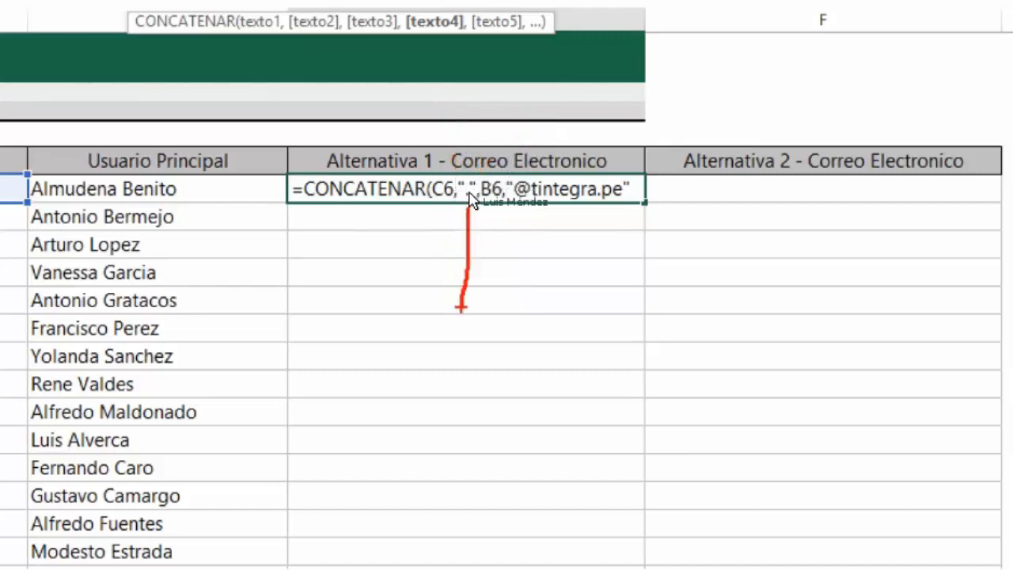
{"action": "mouse_move", "coordinate": [511, 207]}
{"action": "left_mouse_down"}
{"action": "mouse_move", "coordinate": [503, 304]}
{"action": "mouse_move", "coordinate": [582, 301]}
{"action": "left_mouse_up"}
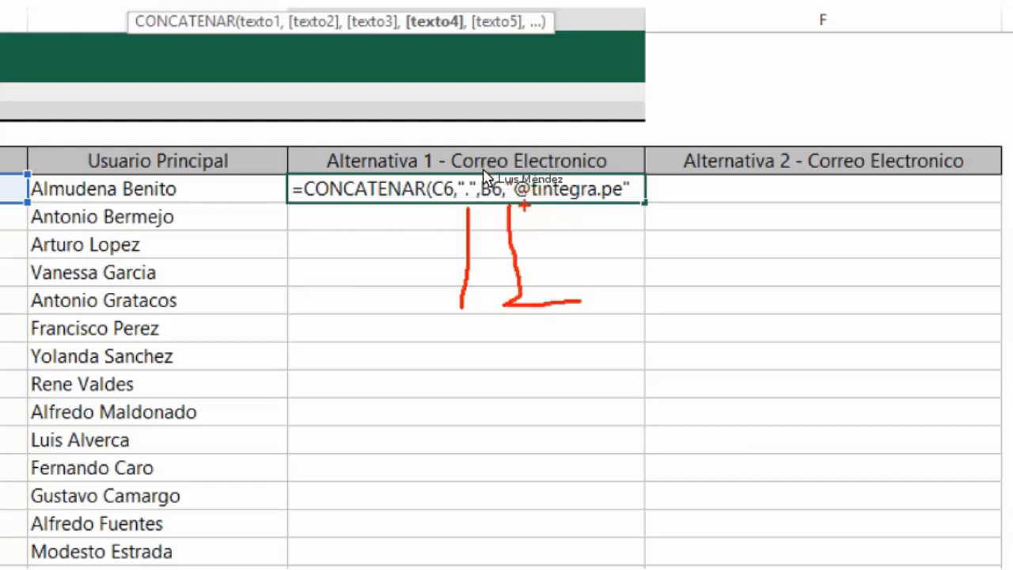
{"action": "left_click_drag", "start_coordinate": [514, 206], "coordinate": [637, 204]}
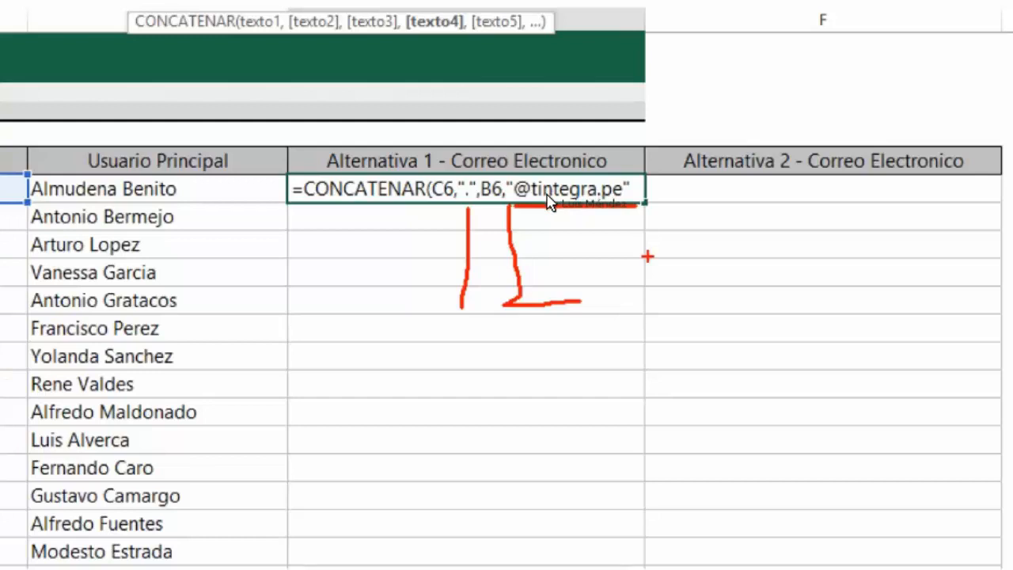
{"action": "key", "text": "e"}
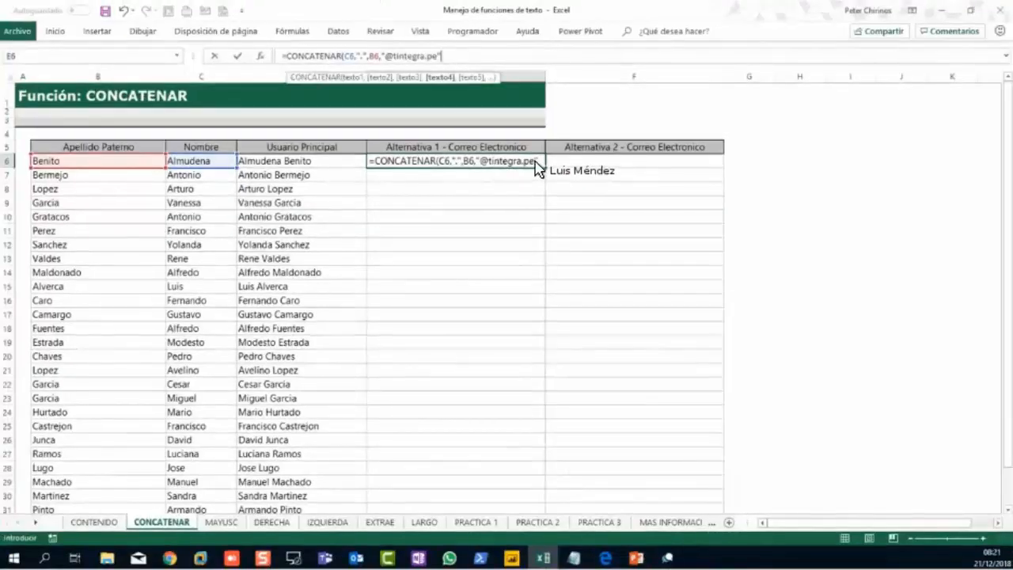
Step: Complete the E6 formula and copy it down the Alternativa 1 - Correo Electronico column to the last data row
{"action": "key", "text": "Return"}
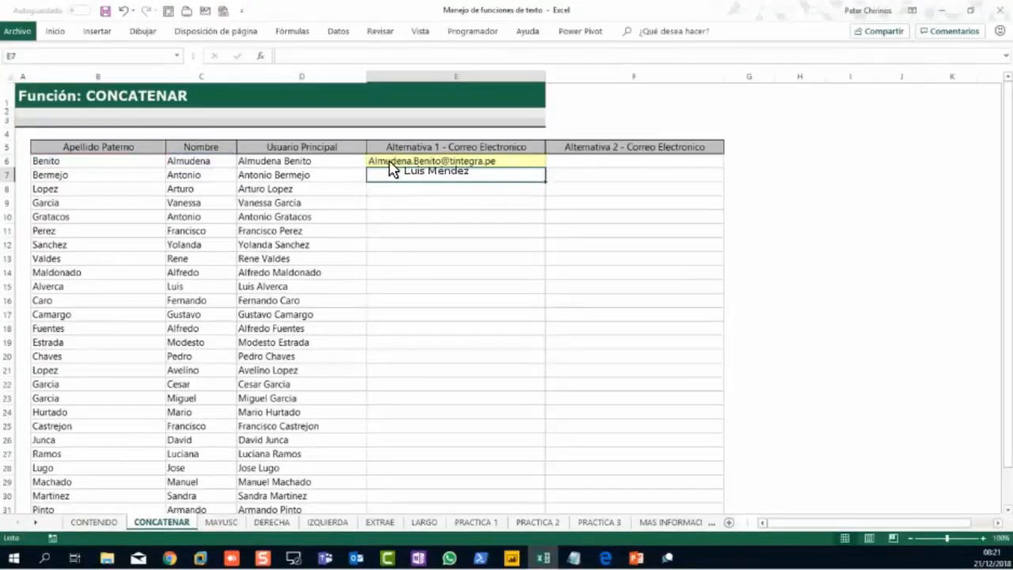
{"action": "left_click", "coordinate": [470, 162]}
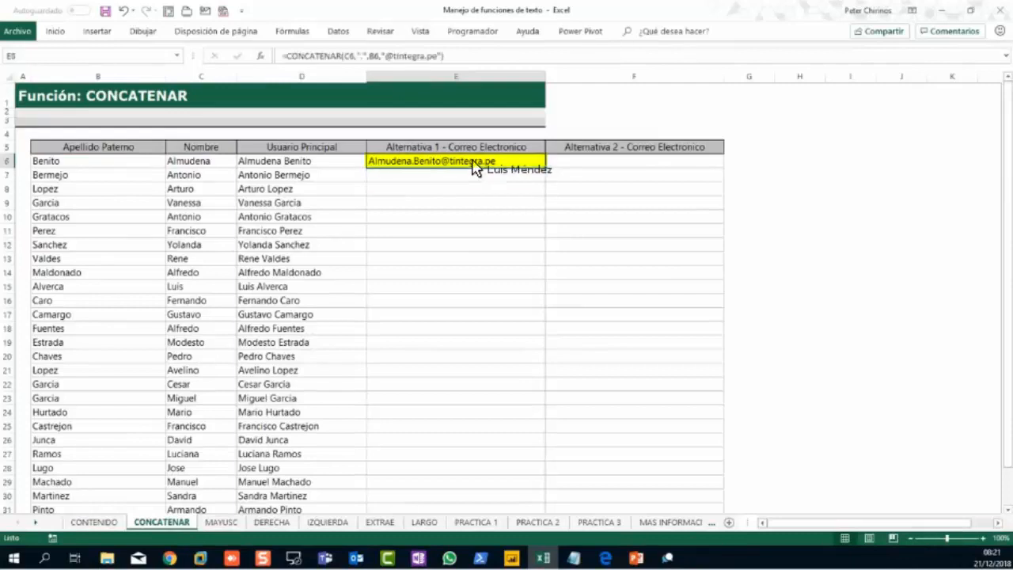
{"action": "double_click", "coordinate": [545, 169]}
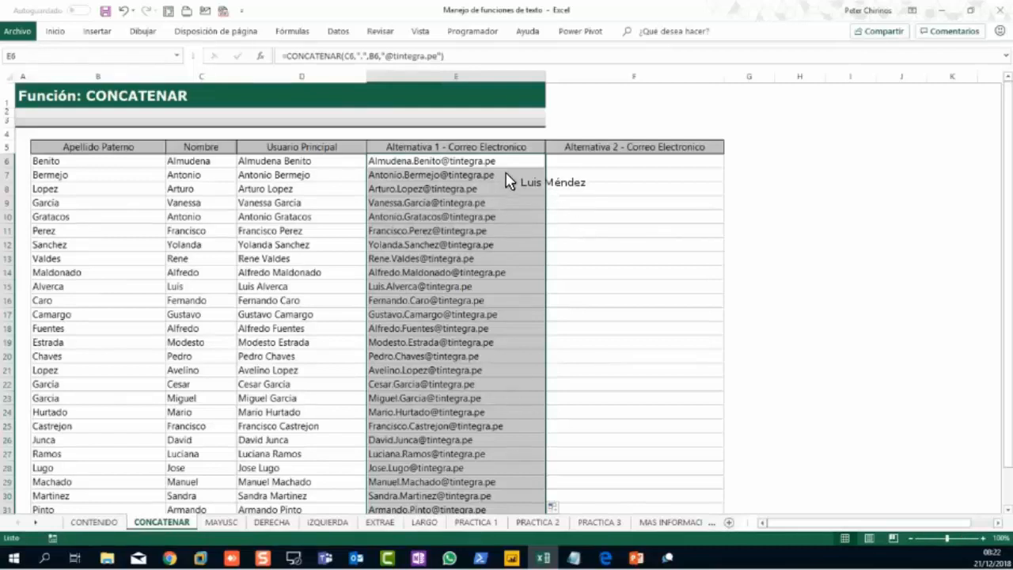
Step: Check the copied e-mail formulas in the Alternativa 1 - Correo Electronico column, including E6, E12 and E10
{"action": "left_click", "coordinate": [465, 166]}
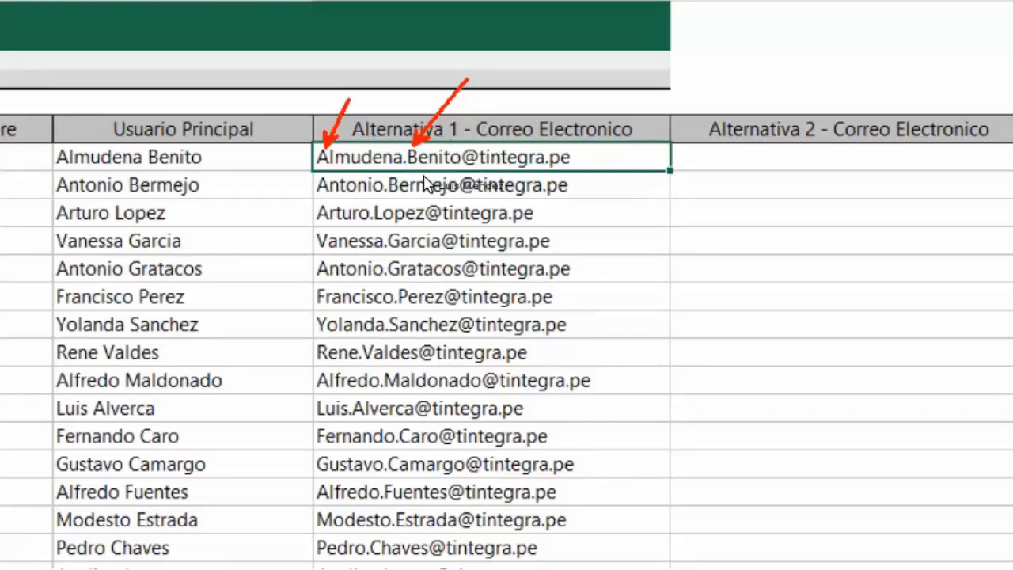
{"action": "key", "text": "Escape"}
{"action": "left_click", "coordinate": [396, 175]}
{"action": "mouse_move", "coordinate": [201, 147]}
{"action": "left_mouse_down"}
{"action": "mouse_move", "coordinate": [625, 431]}
{"action": "mouse_move", "coordinate": [625, 453]}
{"action": "left_mouse_up"}
{"action": "left_click", "coordinate": [477, 245]}
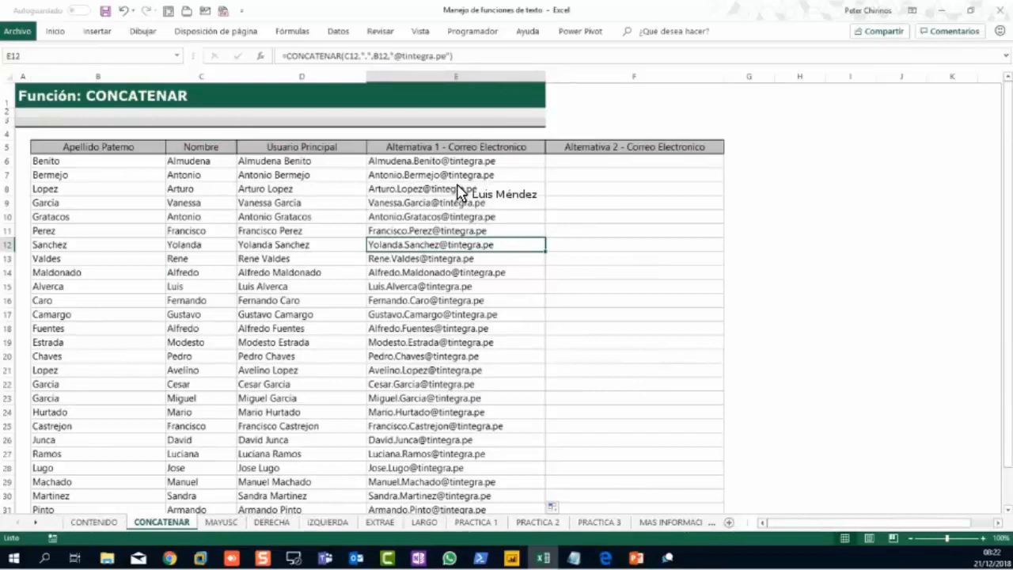
{"action": "left_click", "coordinate": [447, 80]}
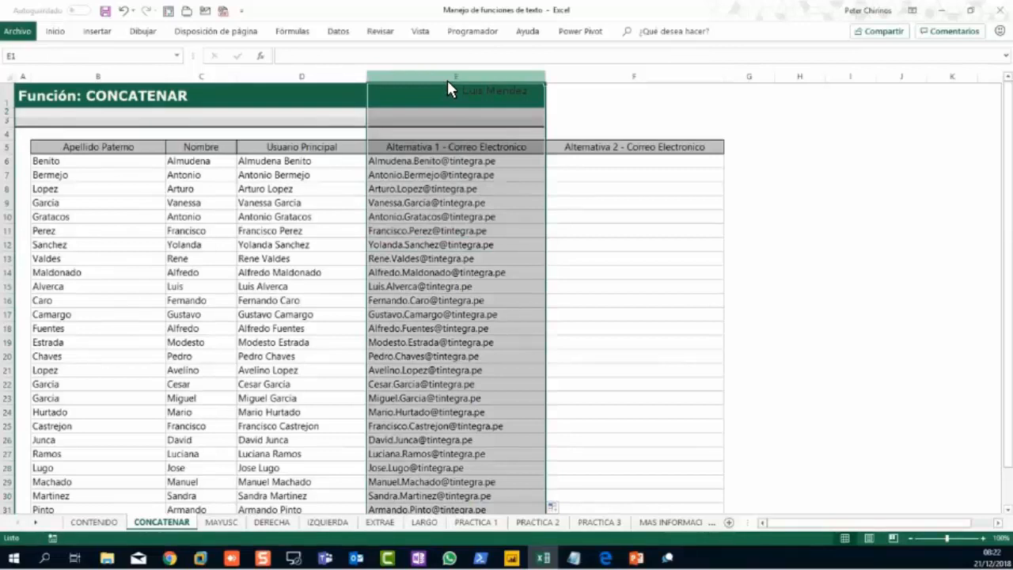
{"action": "left_click", "coordinate": [462, 216]}
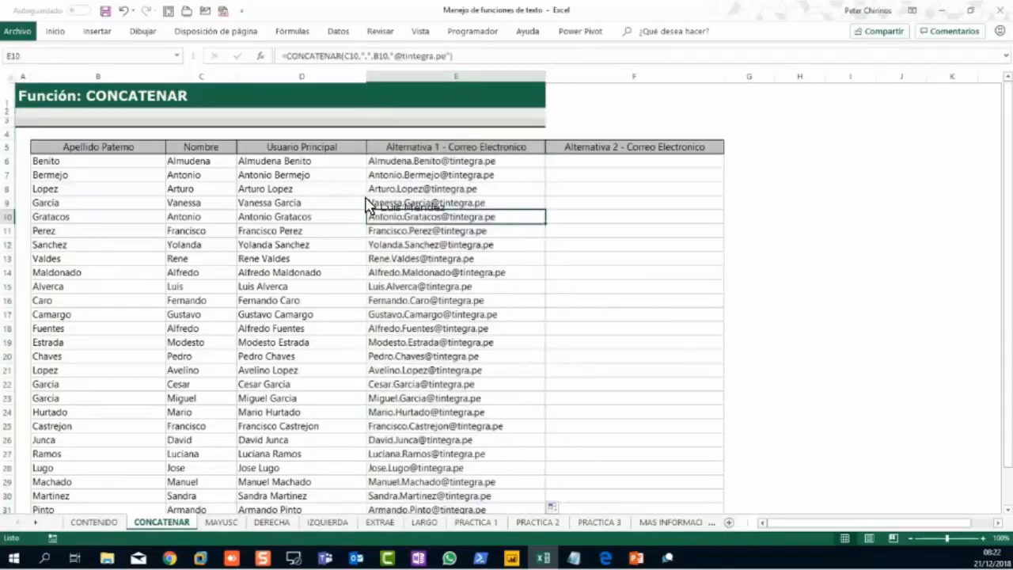
Step: Review the CONCATENAR formulas in D6 and E6 to compare their separators and arguments without changing them
{"action": "left_click", "coordinate": [318, 163]}
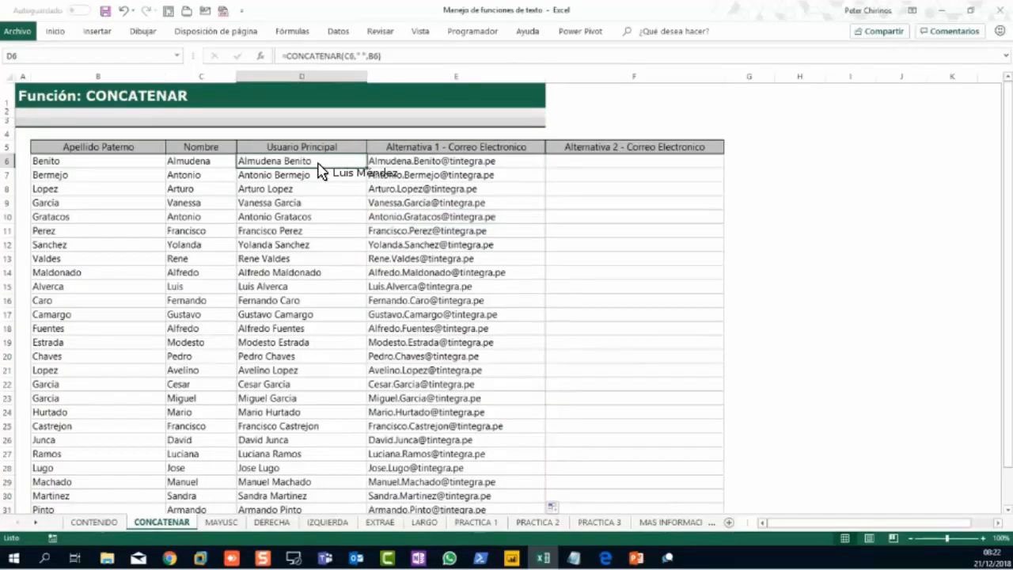
{"action": "double_click", "coordinate": [318, 163]}
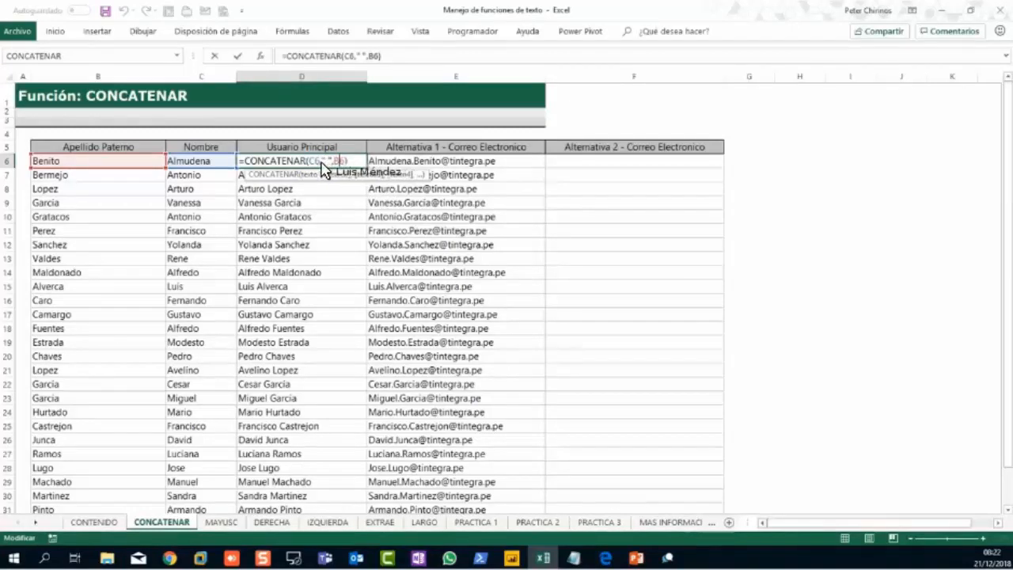
{"action": "key", "text": "Return"}
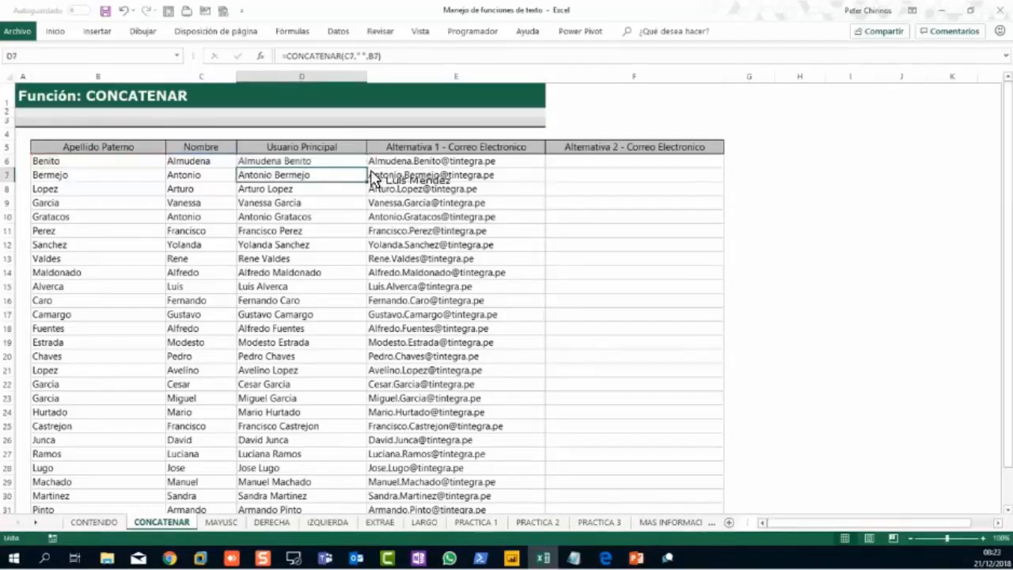
{"action": "double_click", "coordinate": [413, 164]}
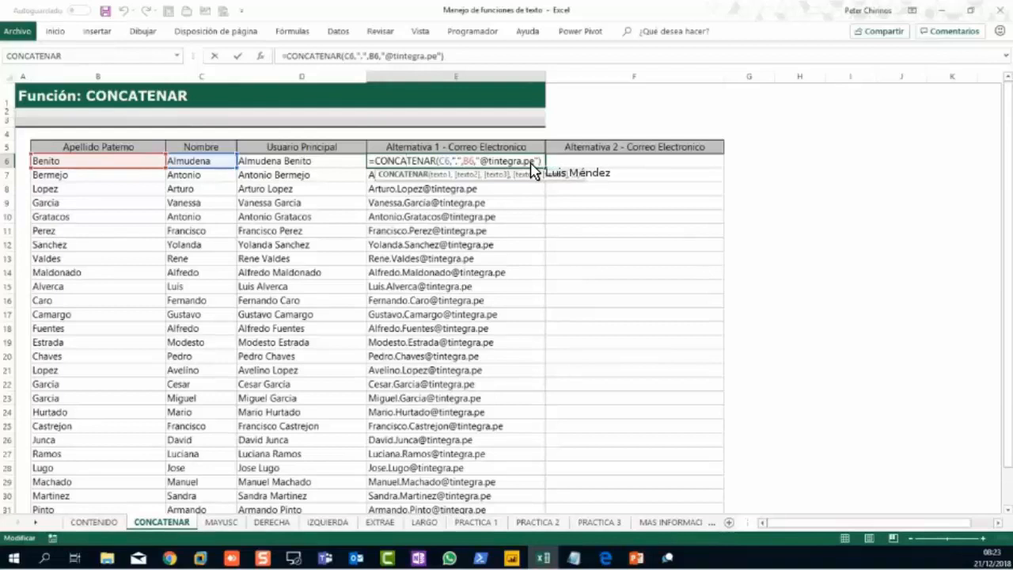
{"action": "key", "text": "Return"}
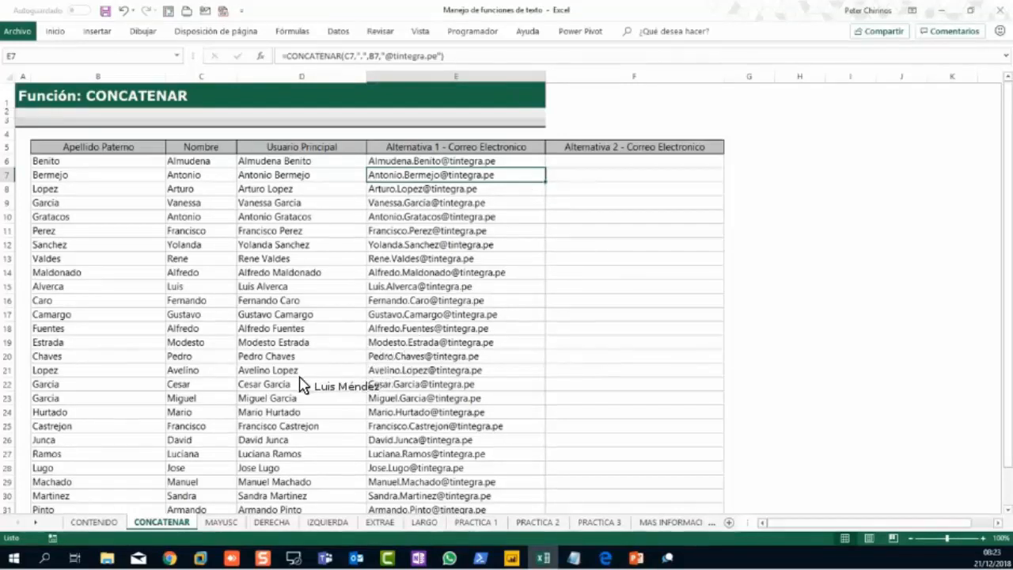
Step: Open the MAYUSC sheet and examine the function's syntax and the MINUSC and NOMPROPIO exercise rows
{"action": "left_click", "coordinate": [222, 521]}
{"action": "left_click", "coordinate": [571, 305]}
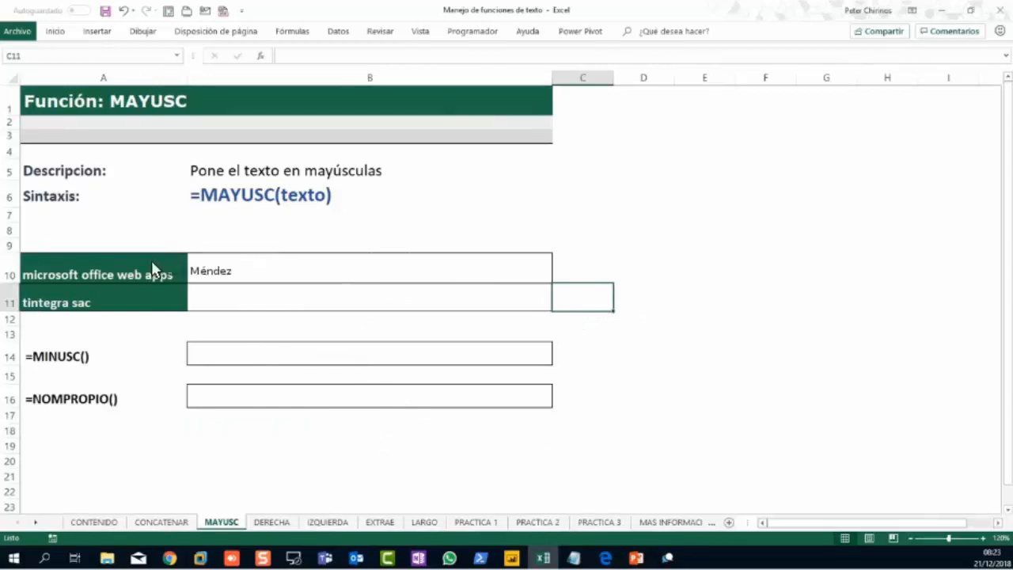
{"action": "left_click_drag", "start_coordinate": [165, 208], "coordinate": [364, 210]}
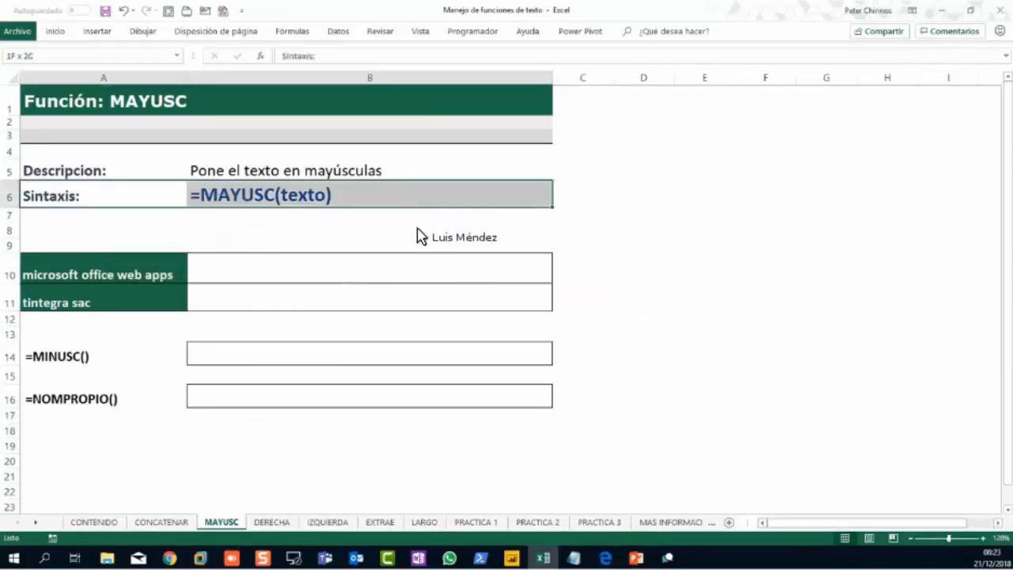
{"action": "left_click_drag", "start_coordinate": [90, 357], "coordinate": [272, 362]}
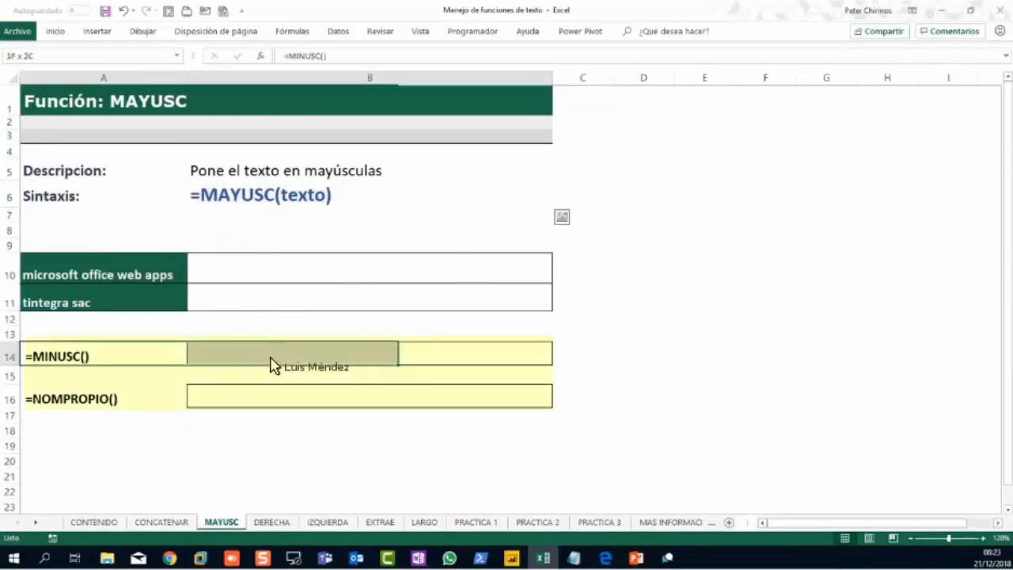
{"action": "left_click", "coordinate": [130, 405]}
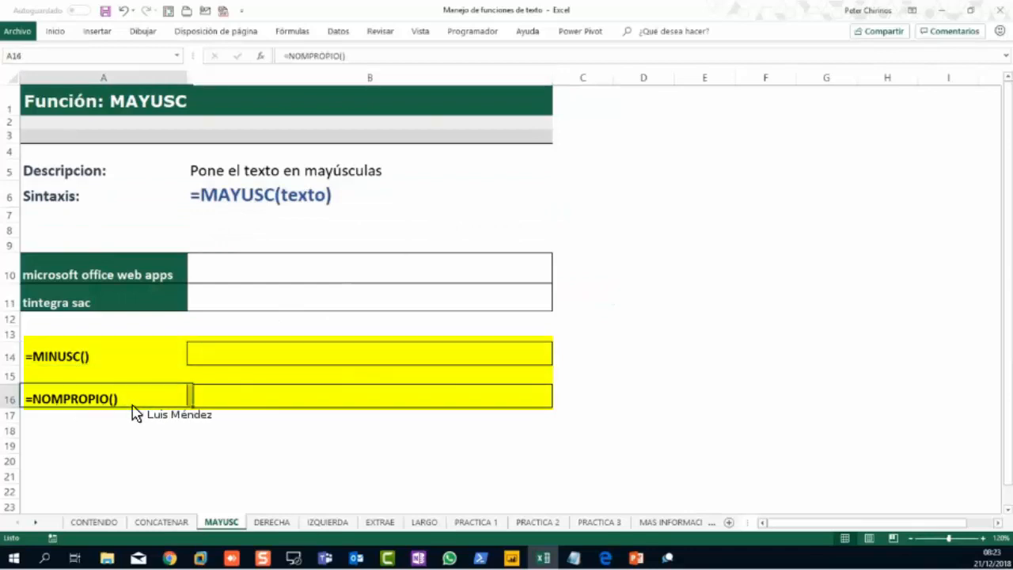
{"action": "left_click", "coordinate": [247, 435]}
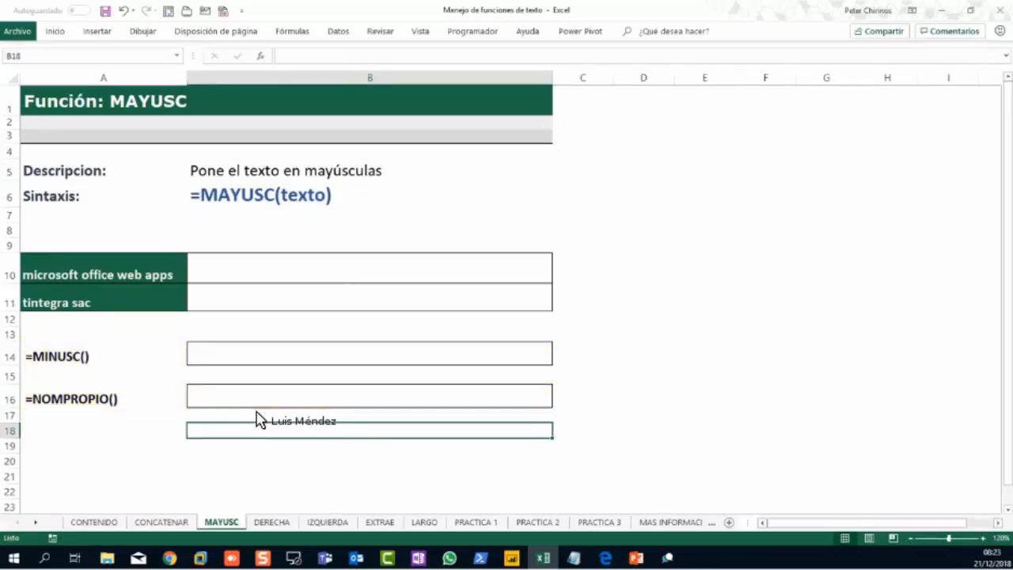
Step: Look again at column E on the CONCATENAR sheet, and return to the MAYUSC sheet
{"action": "left_click", "coordinate": [167, 521]}
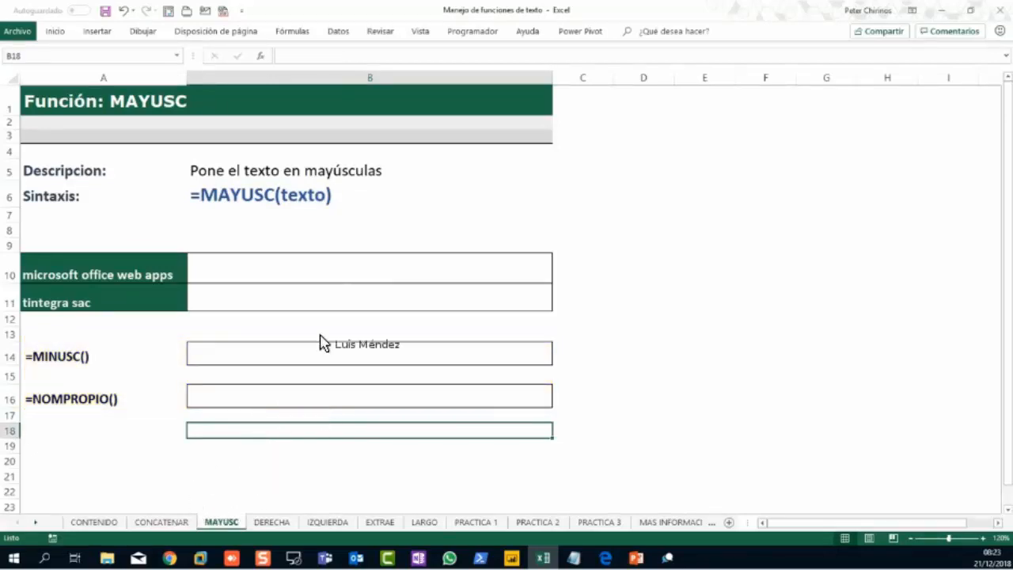
{"action": "left_click", "coordinate": [448, 76]}
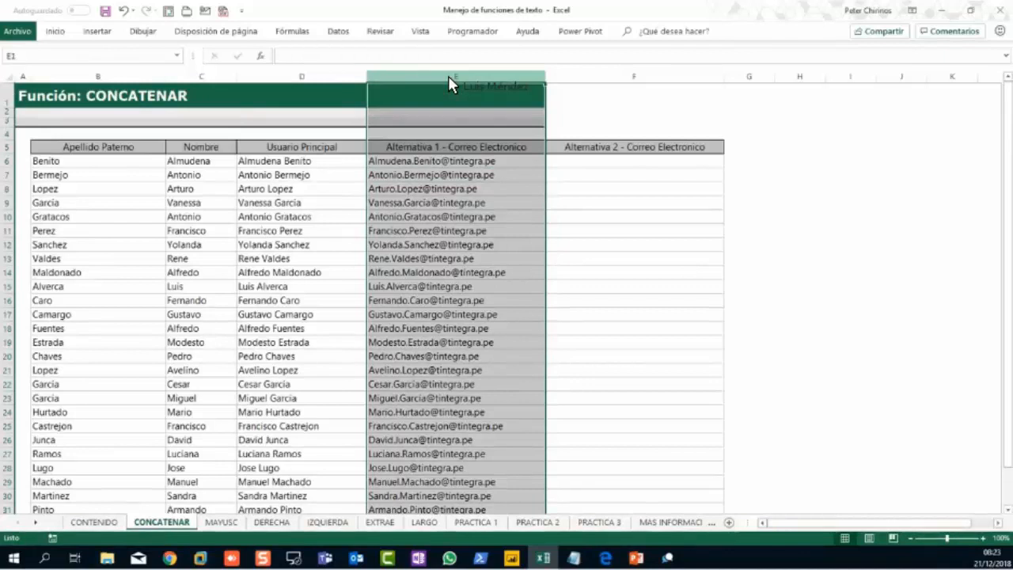
{"action": "left_click", "coordinate": [221, 522]}
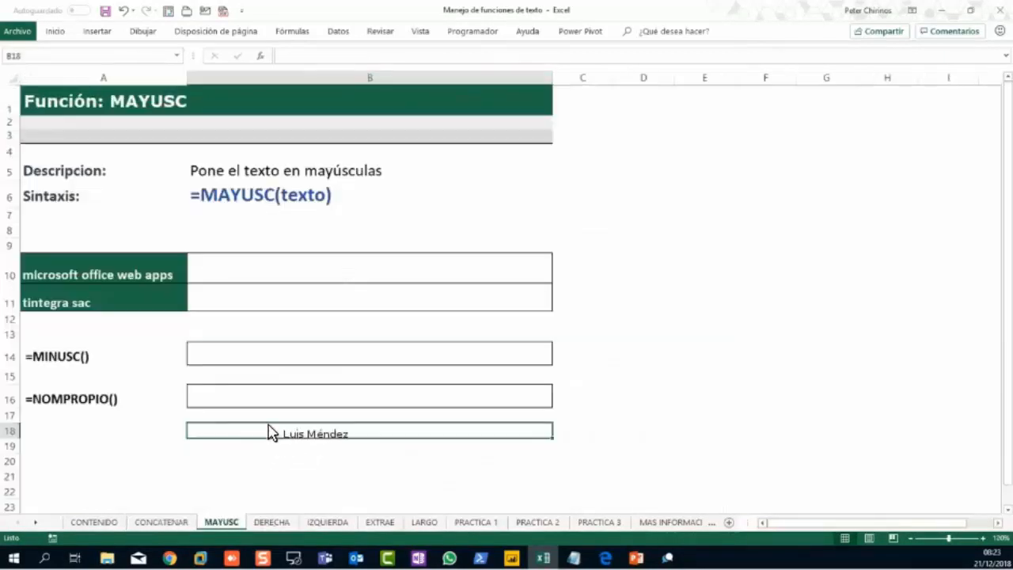
Step: Highlight cell B10, beside microsoft office web apps, with a yellow fill
{"action": "left_click", "coordinate": [307, 274]}
{"action": "right_click", "coordinate": [340, 257]}
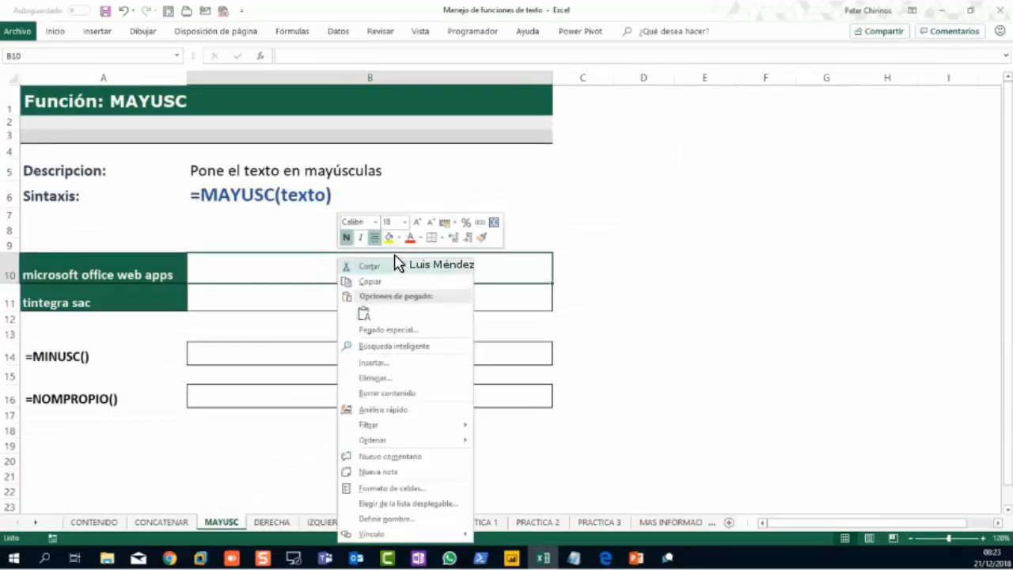
{"action": "left_click", "coordinate": [388, 236]}
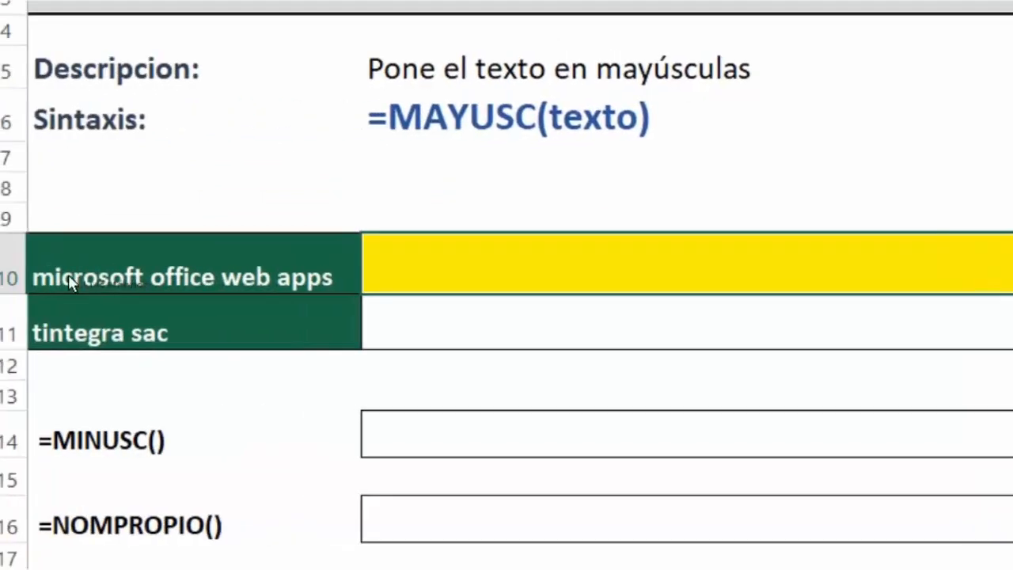
Step: Annotate the zoomed screen with a red box around microsoft office web apps and the red text owa, and exit the annotation
{"action": "mouse_move", "coordinate": [18, 252]}
{"action": "left_mouse_down"}
{"action": "mouse_move", "coordinate": [226, 296]}
{"action": "mouse_move", "coordinate": [356, 302]}
{"action": "left_mouse_up"}
{"action": "key", "text": "t"}
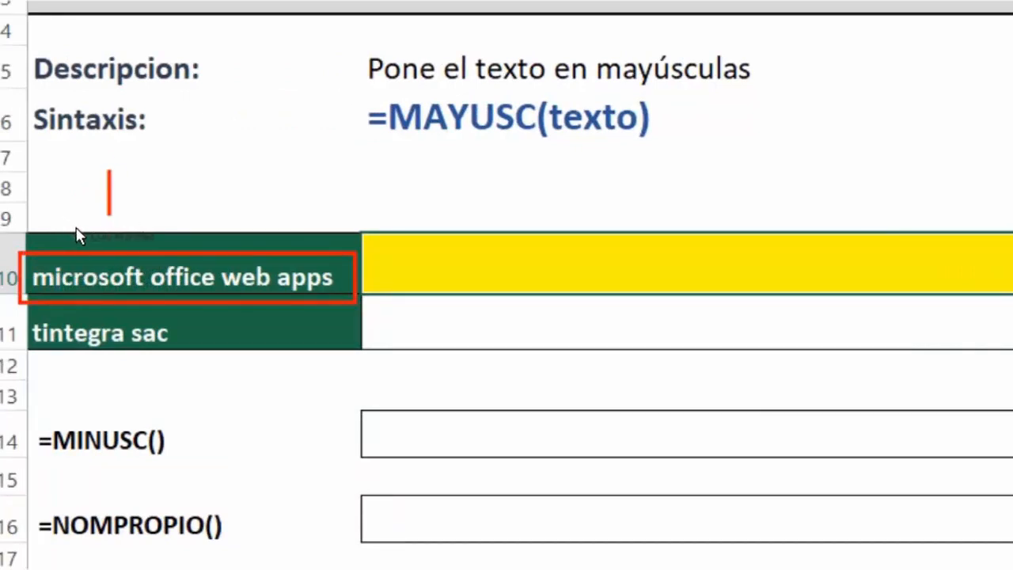
{"action": "type", "text": "owa"}
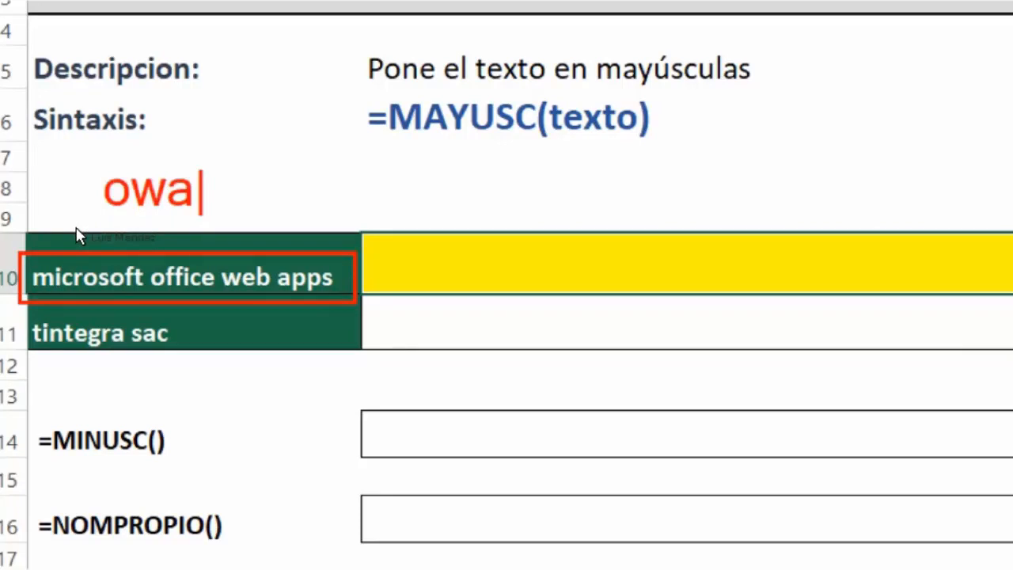
{"action": "key", "text": "Escape"}
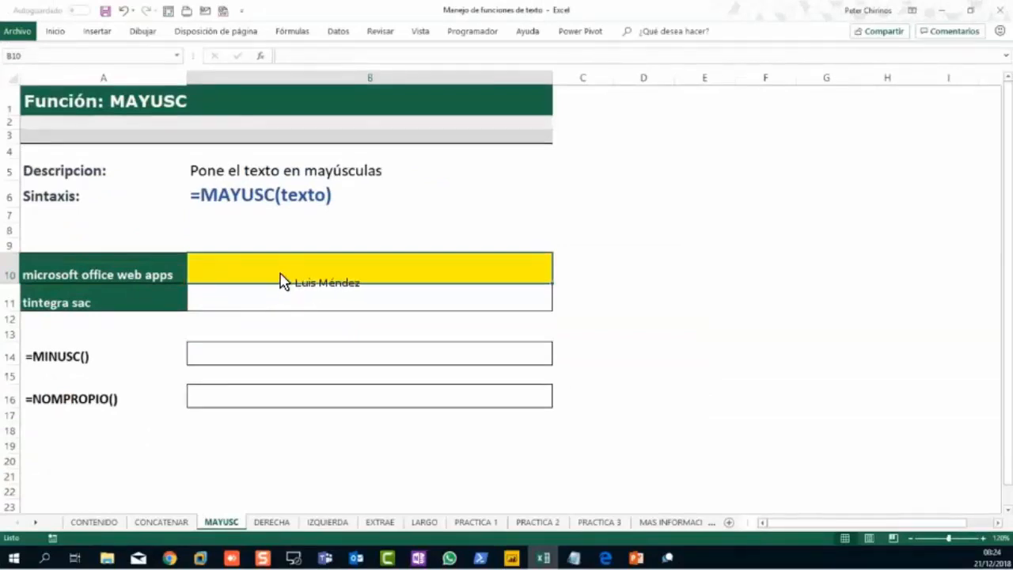
Step: Enter a MAYUSC formula in B10 that converts the text in A10 to uppercase
{"action": "left_click", "coordinate": [77, 272]}
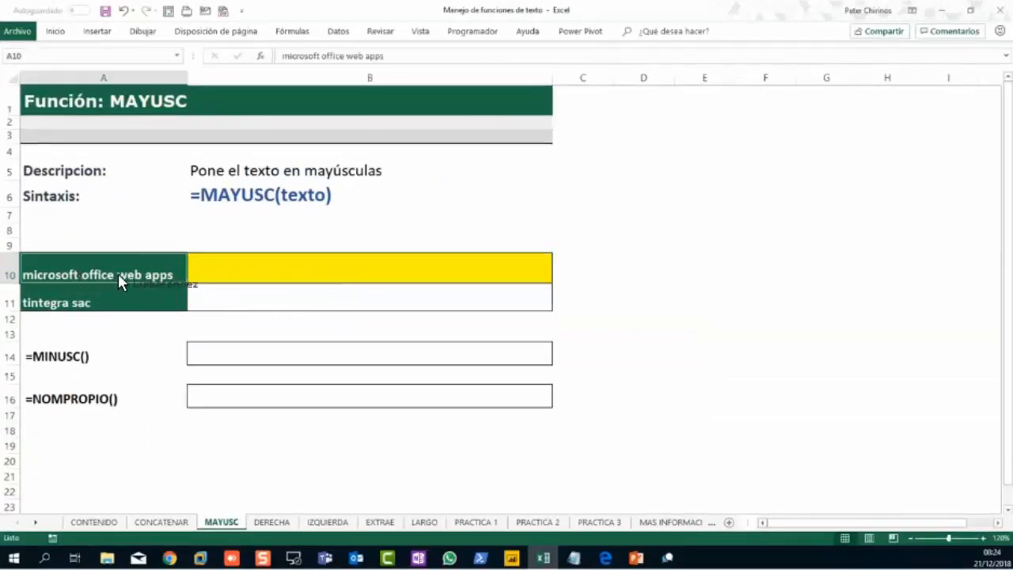
{"action": "left_click", "coordinate": [341, 276]}
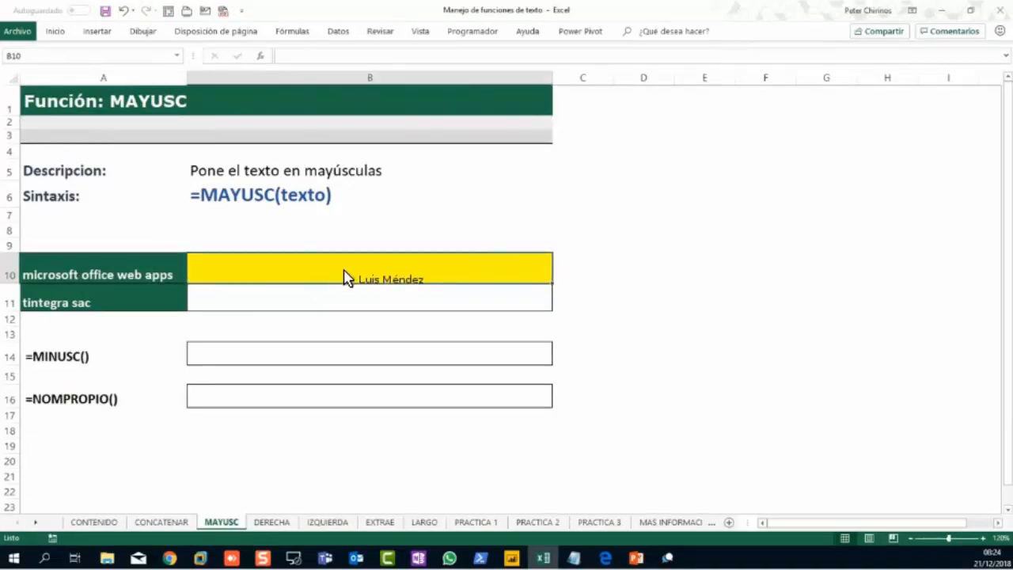
{"action": "type", "text": "="}
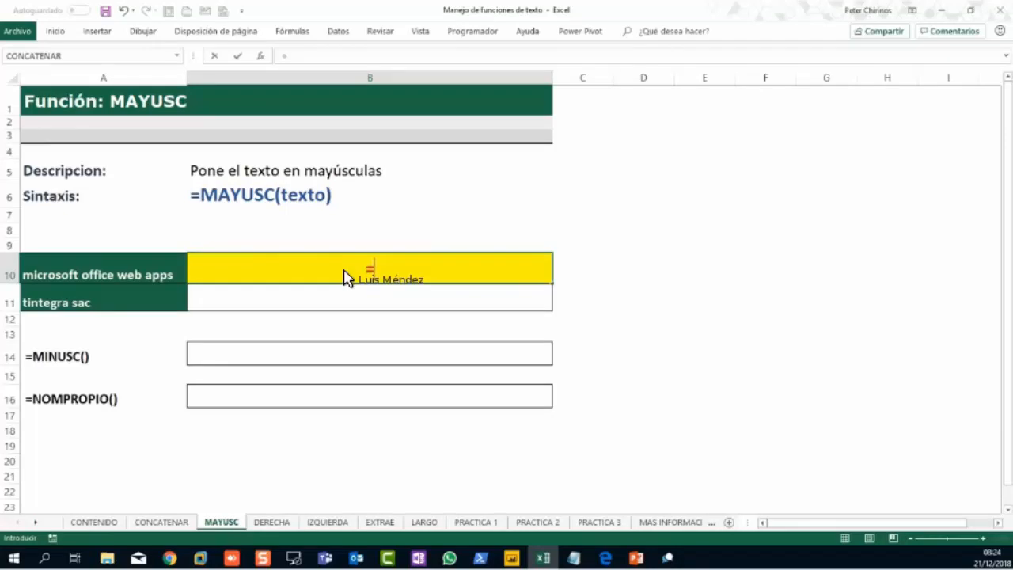
{"action": "type", "text": "mayu"}
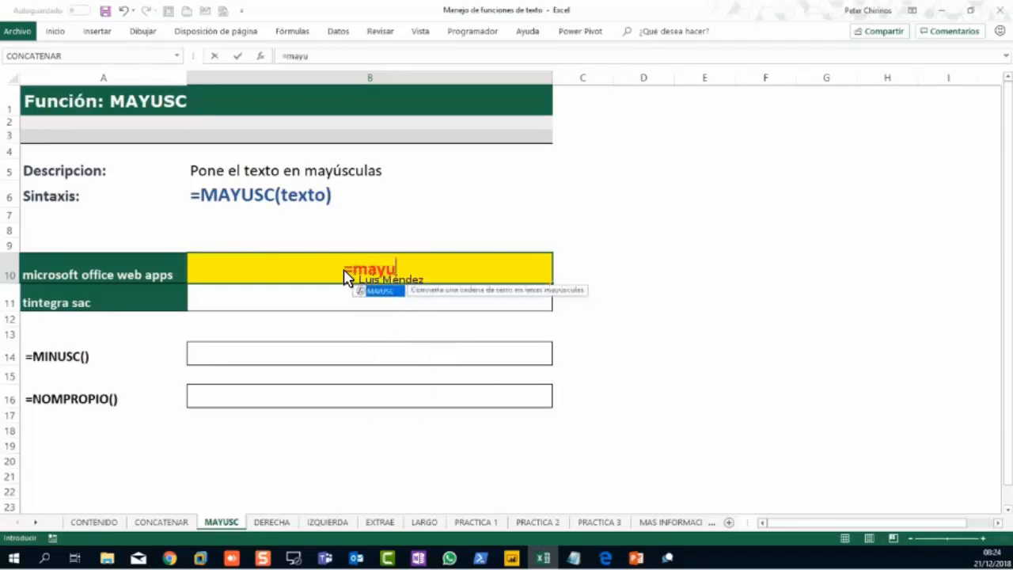
{"action": "key", "text": "Tab"}
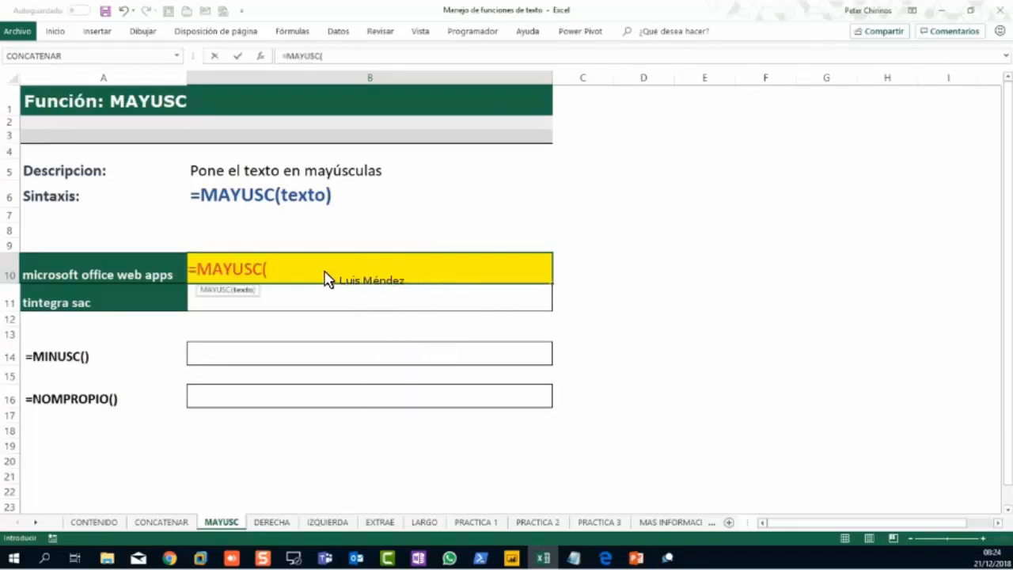
{"action": "key", "text": "Left"}
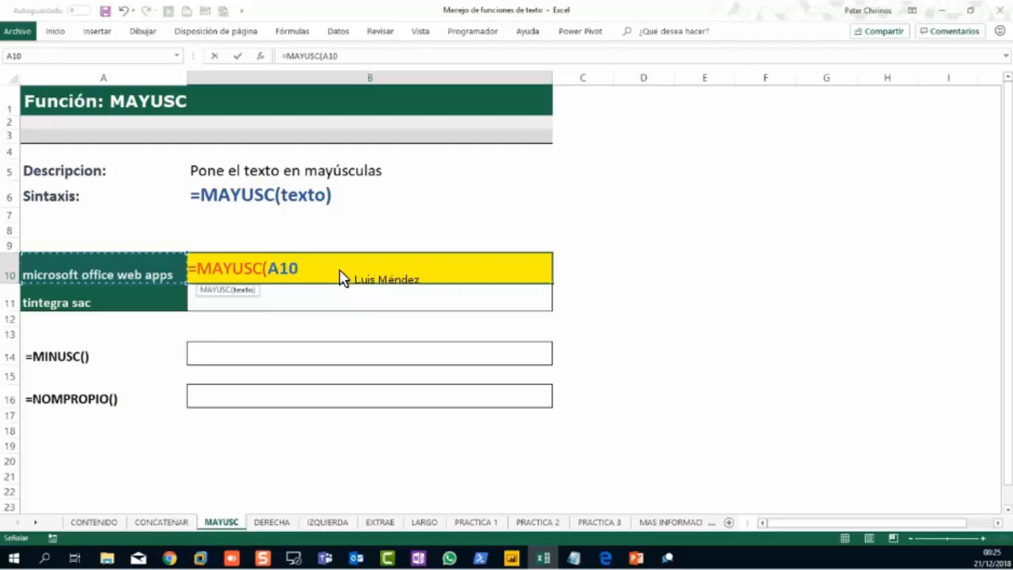
{"action": "key", "text": "Return"}
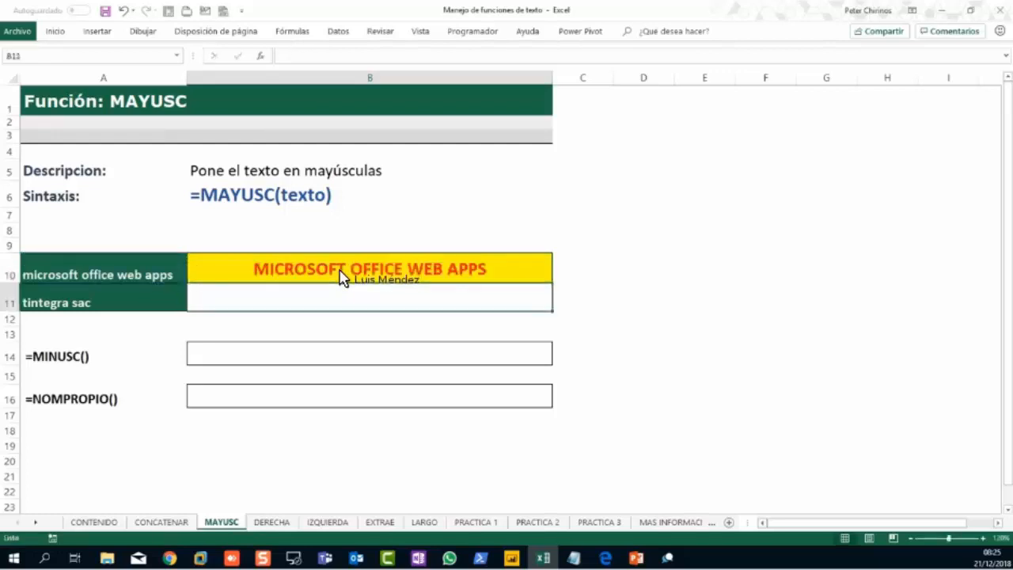
Step: Clear the yellow fill from B10 and highlight B11 in yellow instead
{"action": "right_click", "coordinate": [301, 310]}
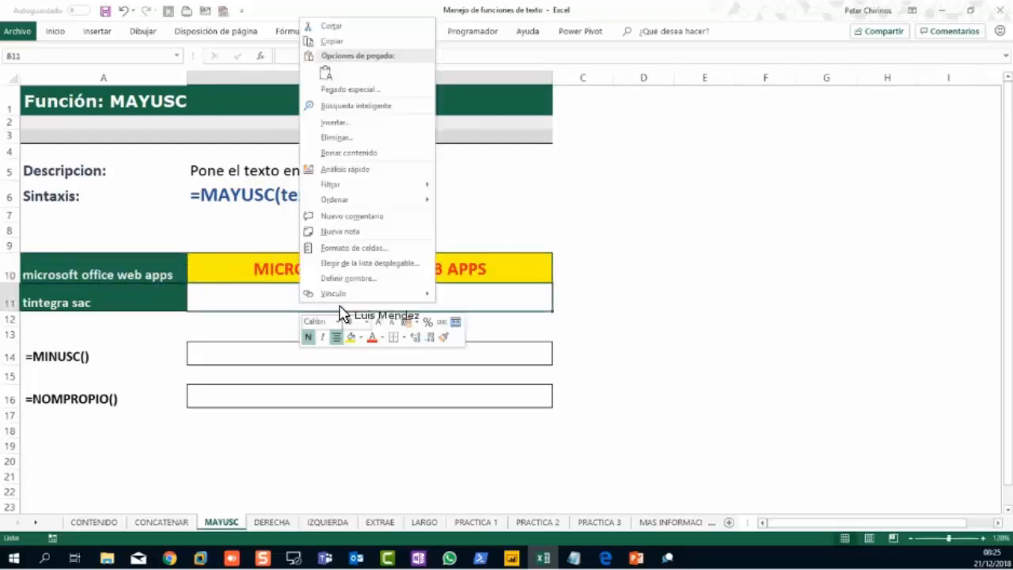
{"action": "key", "text": "Escape"}
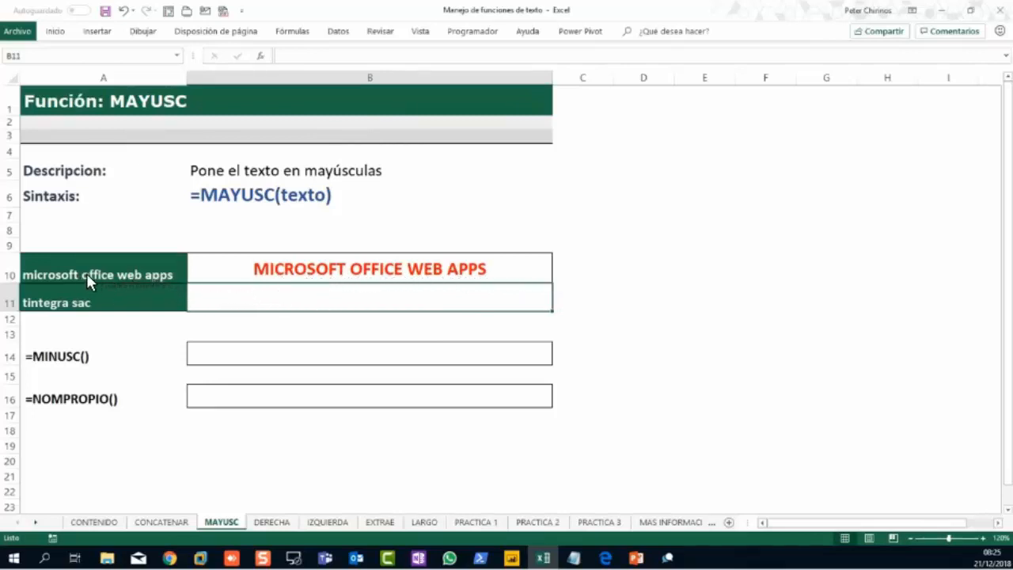
{"action": "right_click", "coordinate": [408, 310]}
{"action": "left_click", "coordinate": [446, 337]}
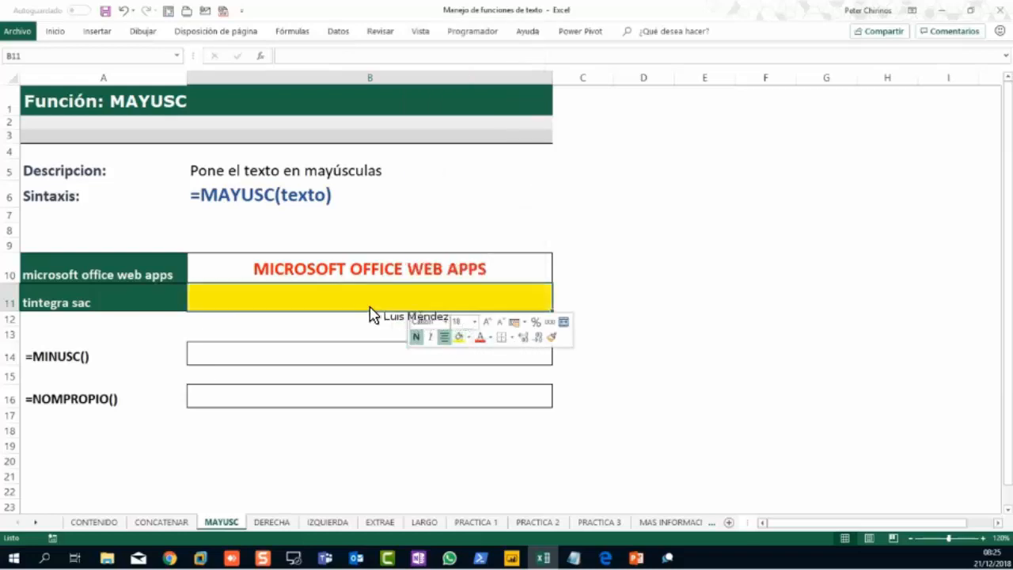
Step: Enter a MAYUSC formula in B11 that converts tintegra sac in A11 to uppercase
{"action": "left_click", "coordinate": [111, 307]}
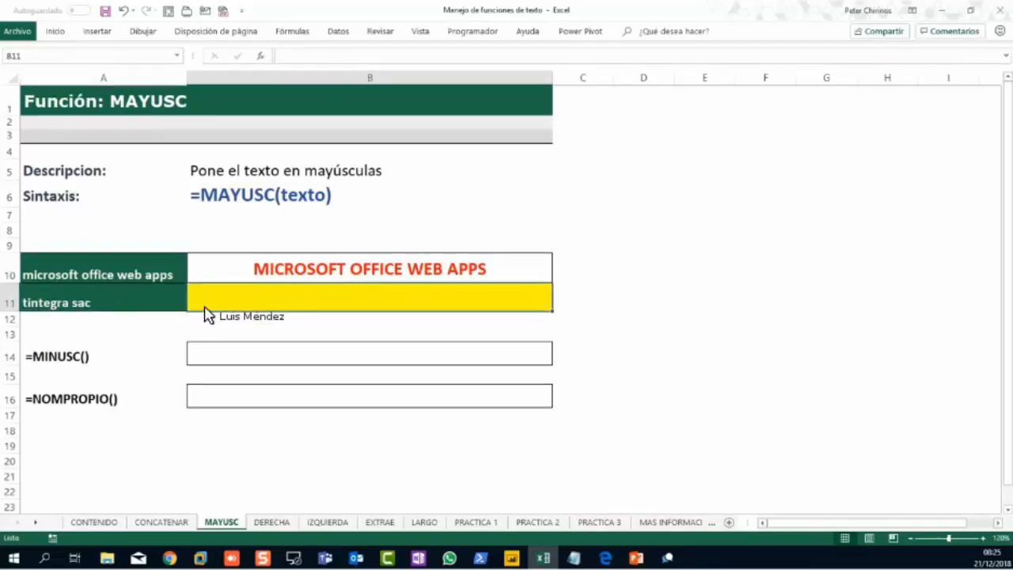
{"action": "left_click", "coordinate": [319, 307]}
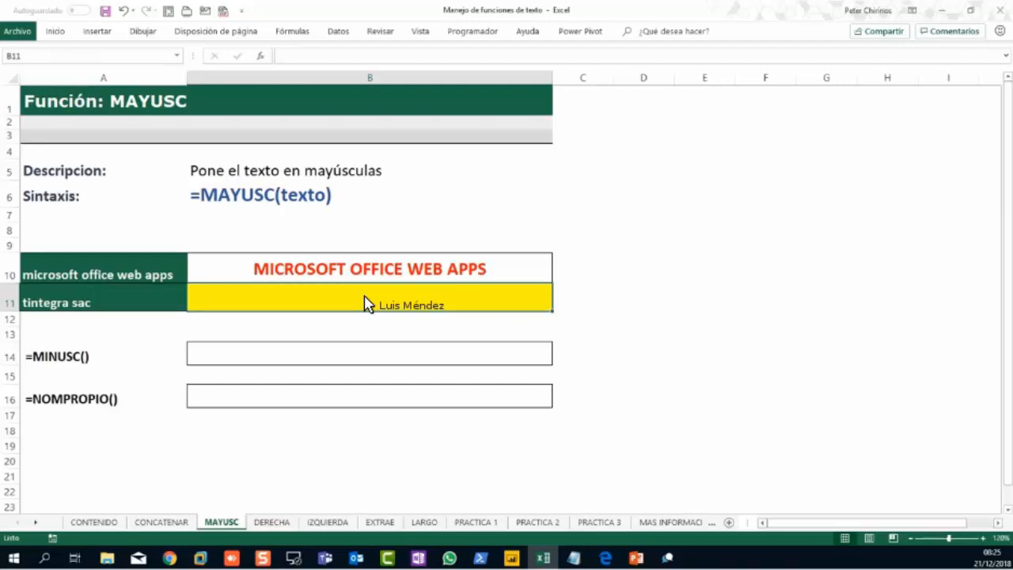
{"action": "type", "text": "="}
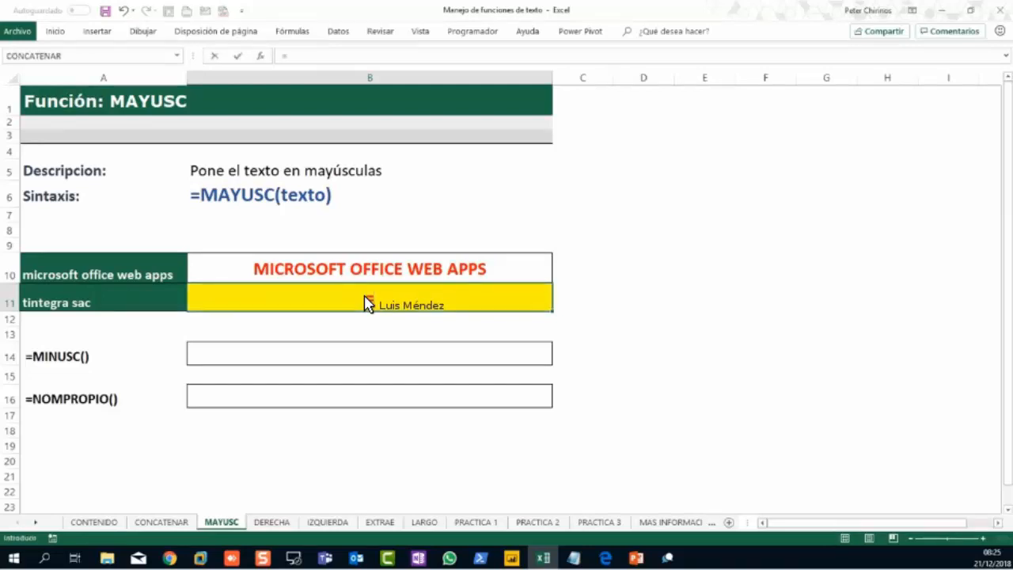
{"action": "type", "text": "m"}
{"action": "key", "text": "Tab"}
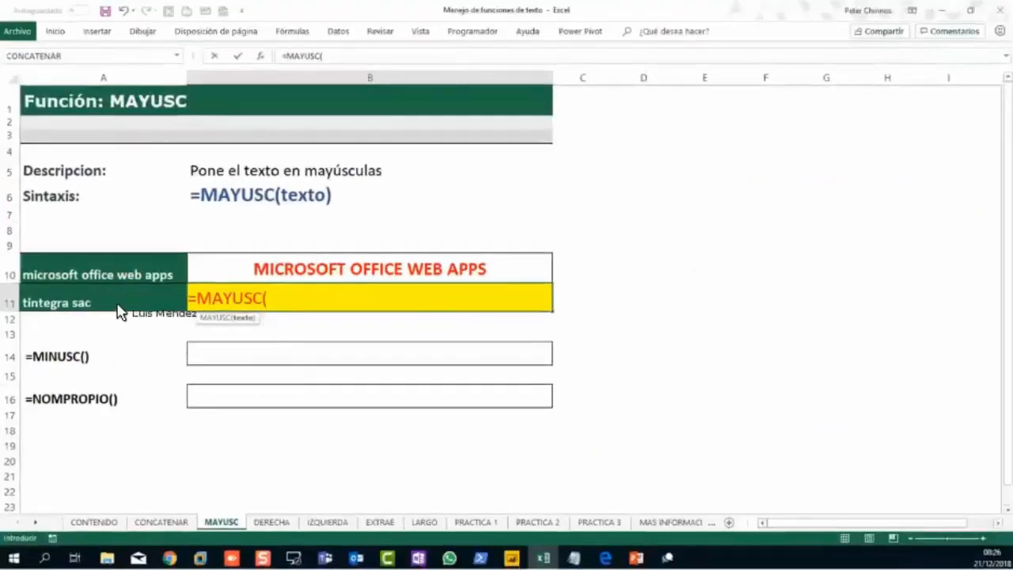
{"action": "left_click", "coordinate": [227, 270]}
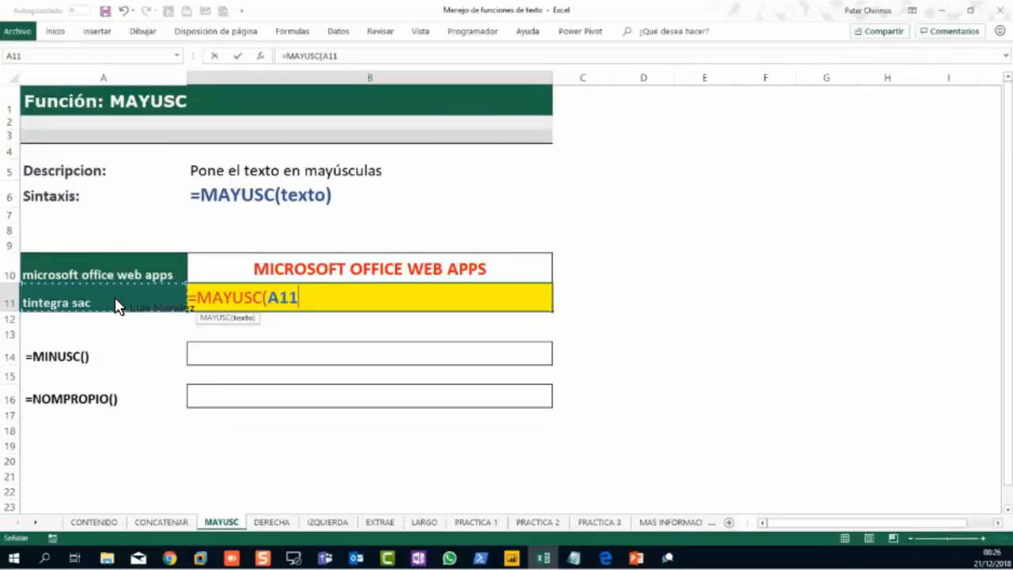
{"action": "key", "text": "Return"}
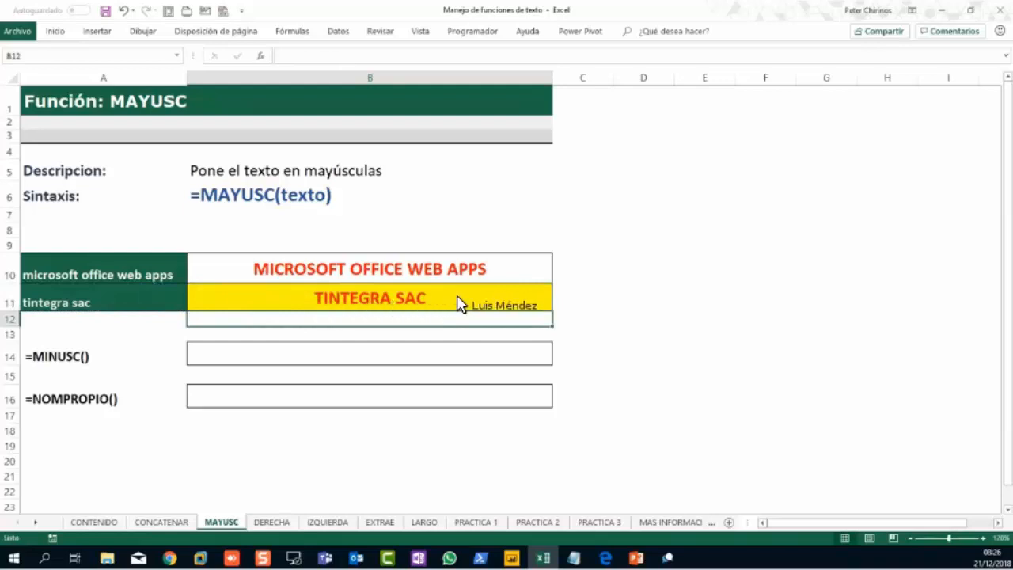
Step: Copy the unfilled cell formatting of B10 onto B11 to remove its yellow highlight
{"action": "right_click", "coordinate": [356, 305]}
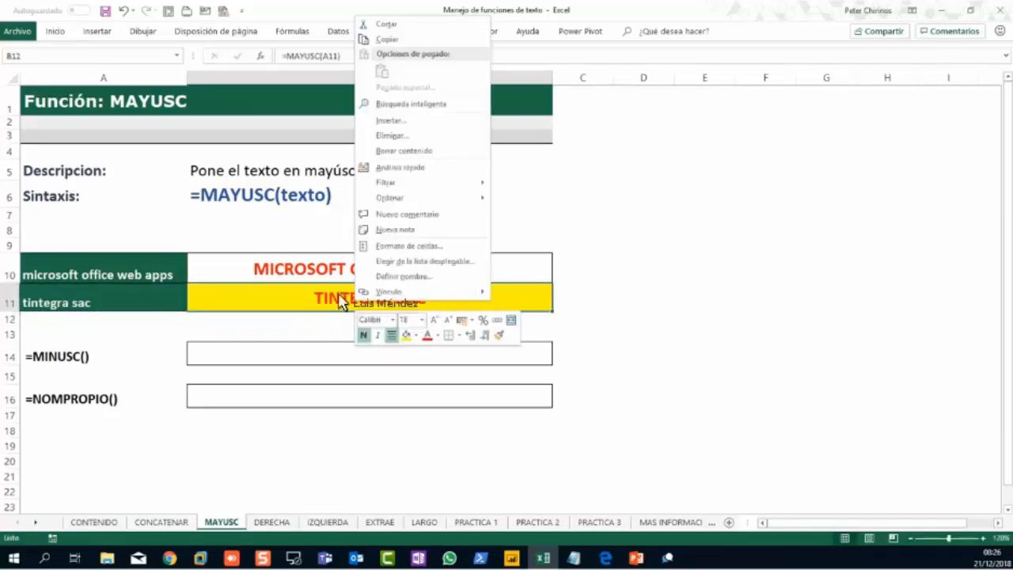
{"action": "left_click", "coordinate": [392, 277]}
{"action": "right_click", "coordinate": [361, 274]}
{"action": "left_click", "coordinate": [504, 237]}
{"action": "left_click", "coordinate": [348, 299]}
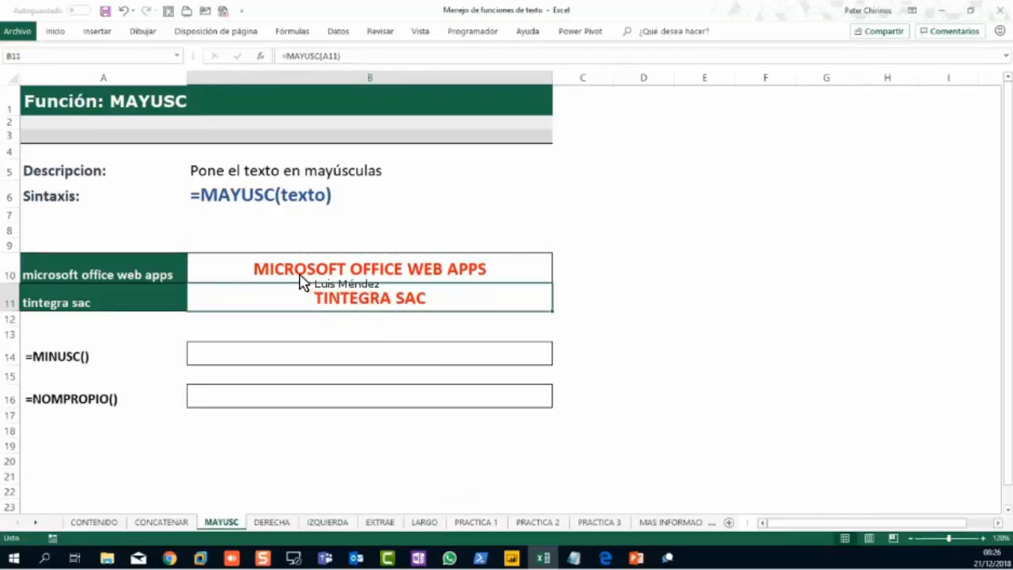
Step: Highlight the MINUSC answer cell B14 with a yellow fill
{"action": "left_click", "coordinate": [344, 353]}
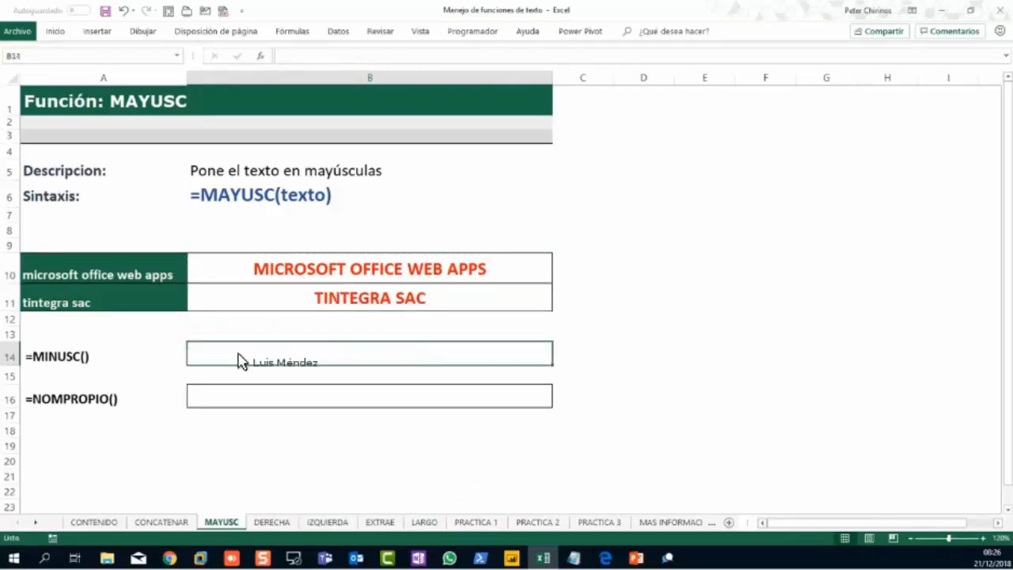
{"action": "left_click", "coordinate": [19, 361]}
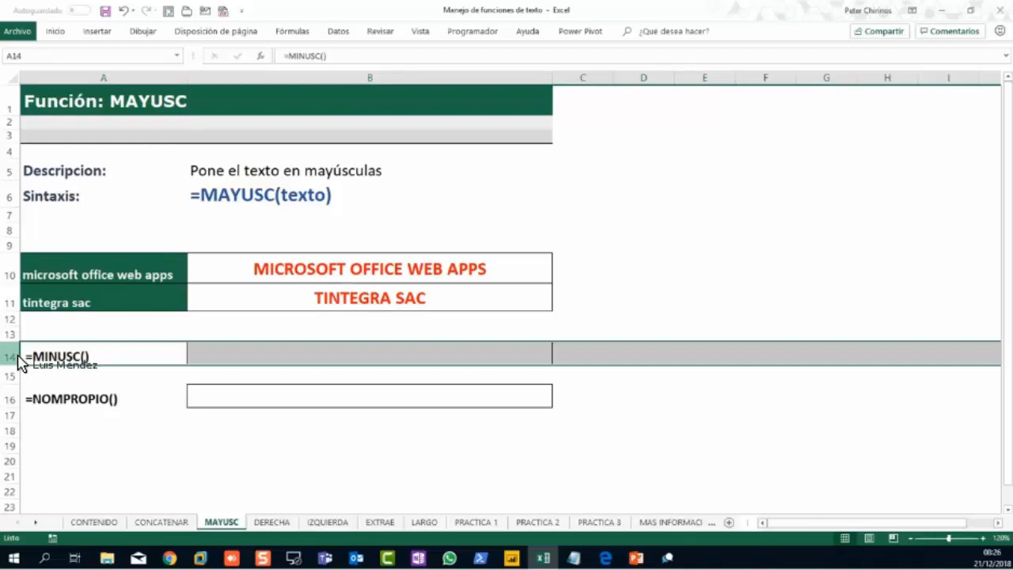
{"action": "left_click", "coordinate": [356, 363]}
{"action": "right_click", "coordinate": [362, 361]}
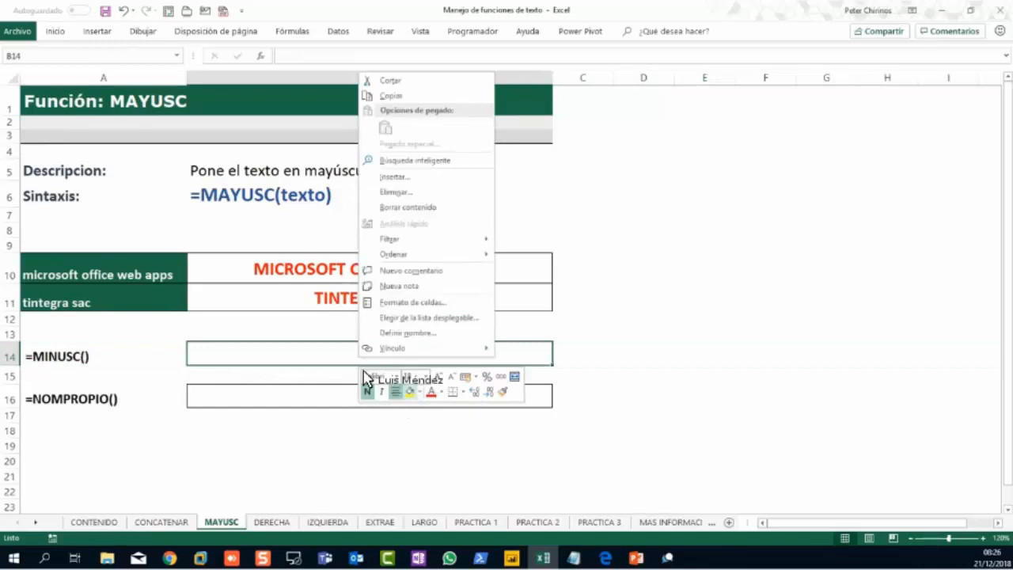
{"action": "left_click", "coordinate": [409, 391]}
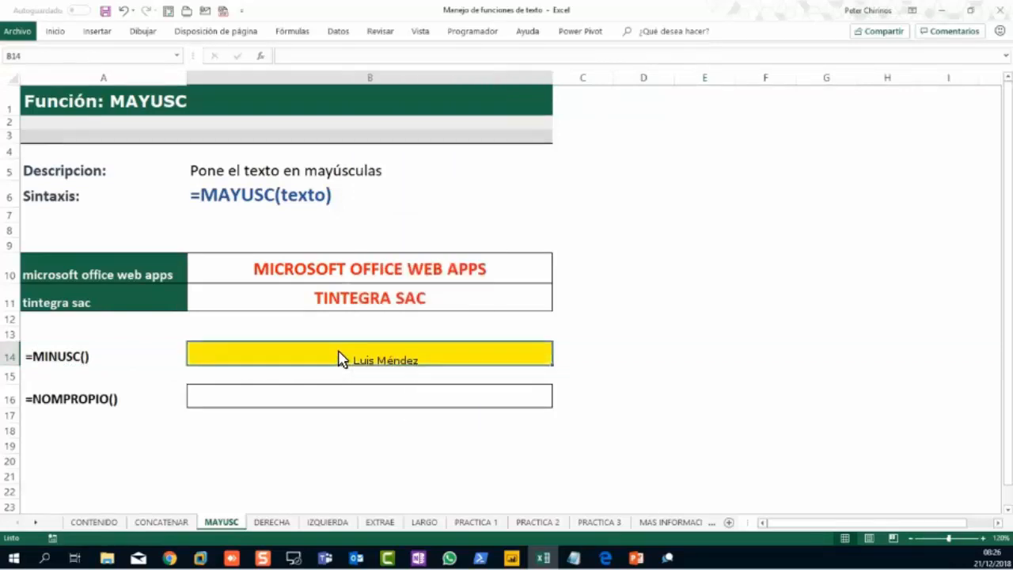
Step: Enter a MINUSC formula in B14 that converts the text in B10 to lowercase
{"action": "type", "text": "=min"}
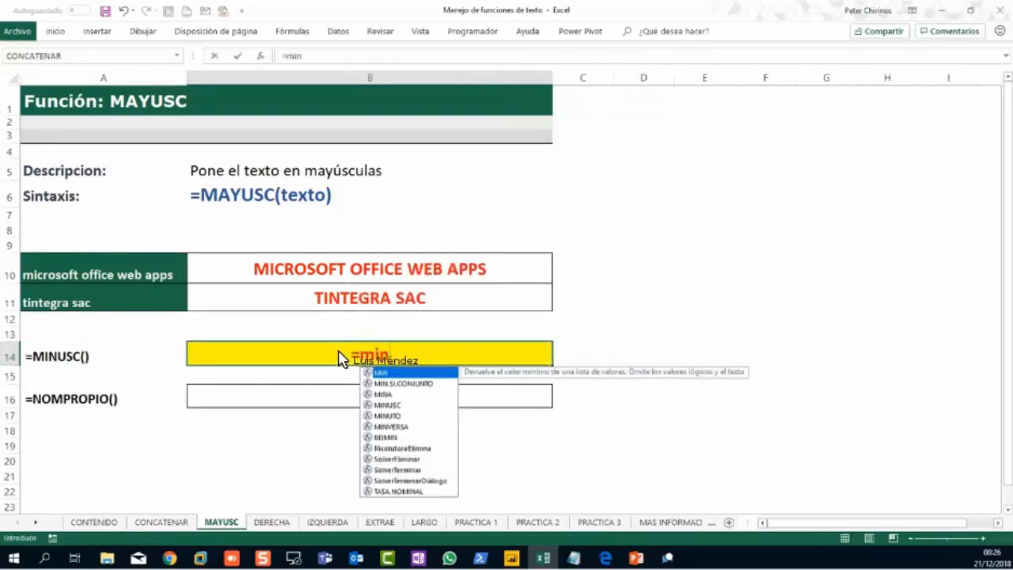
{"action": "key", "text": "Down"}
{"action": "key", "text": "Down"}
{"action": "key", "text": "Down"}
{"action": "key", "text": "Tab"}
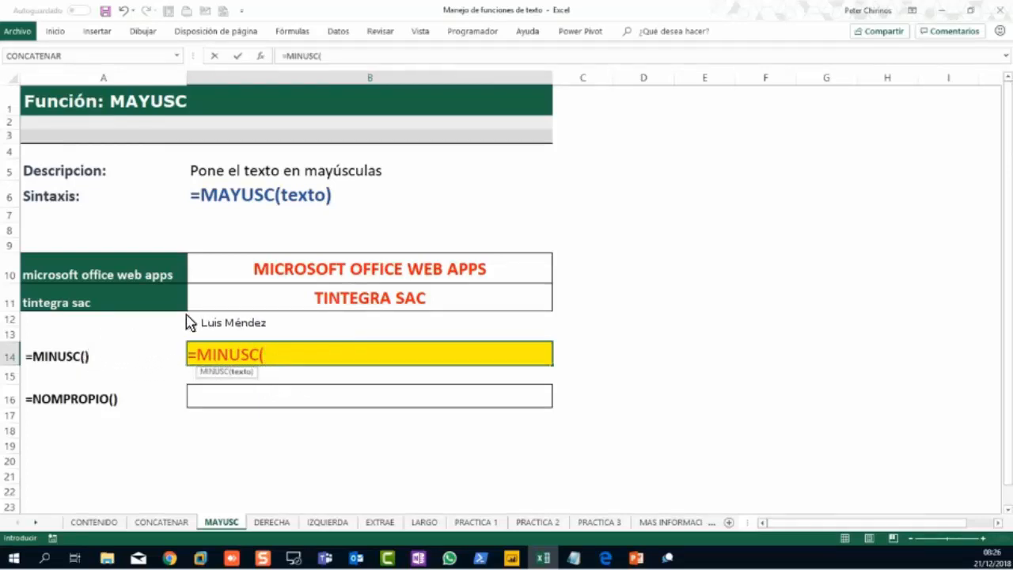
{"action": "left_click", "coordinate": [335, 277]}
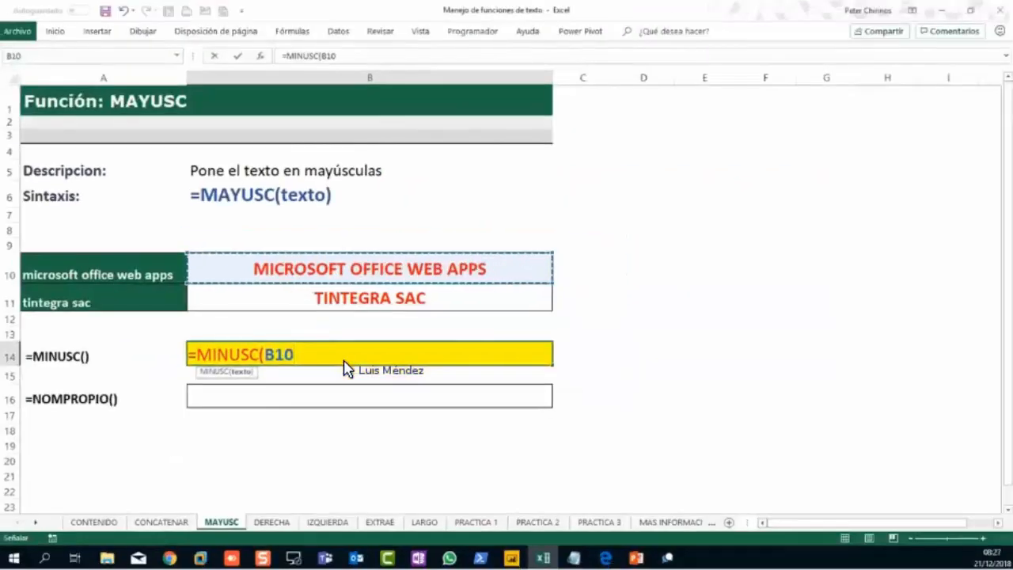
{"action": "key", "text": "Return"}
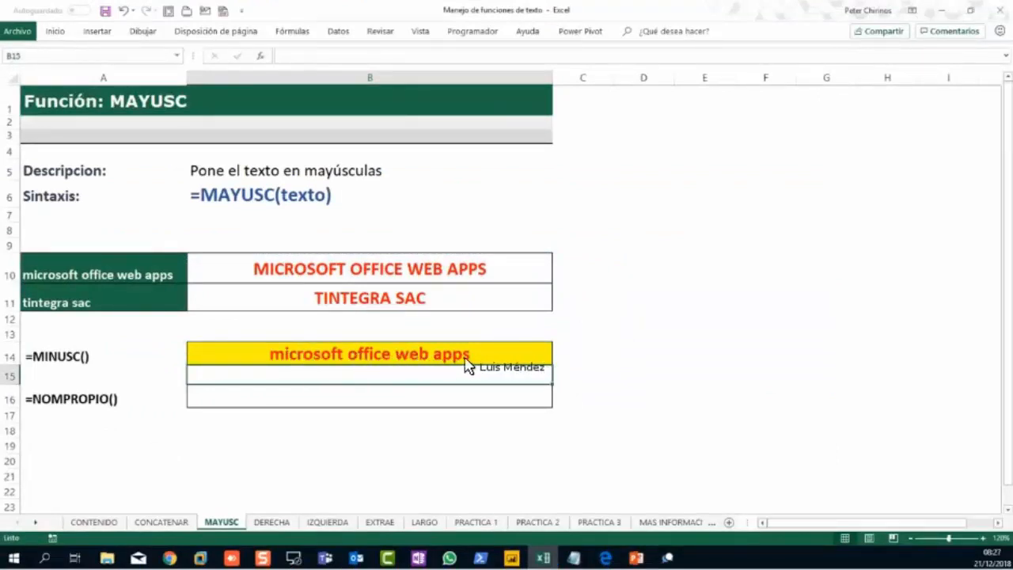
Step: Review the B14 formula against the MAYUSC syntax row and the =MINUSC() label in A14
{"action": "left_click", "coordinate": [293, 360]}
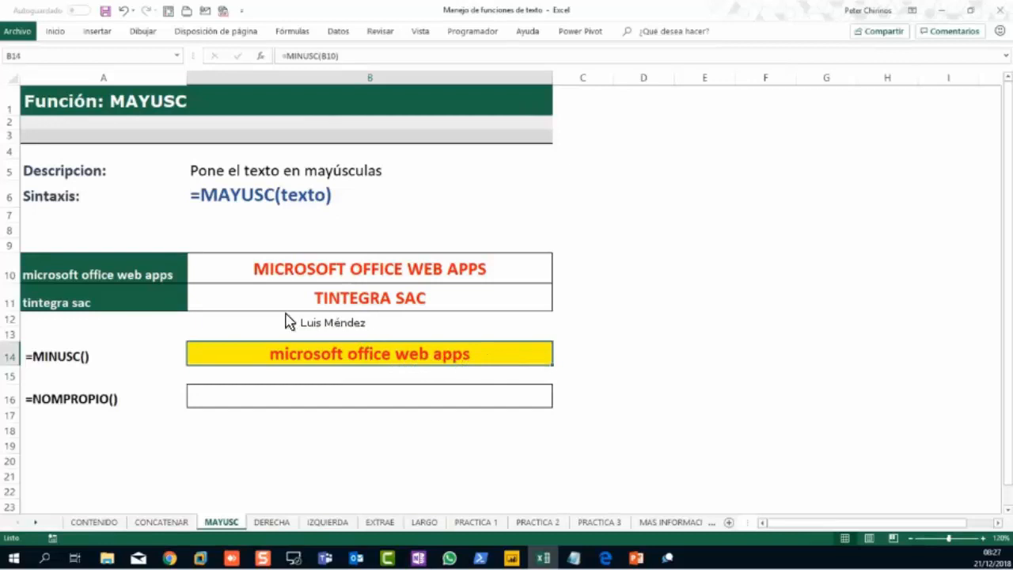
{"action": "left_click_drag", "start_coordinate": [175, 197], "coordinate": [340, 209]}
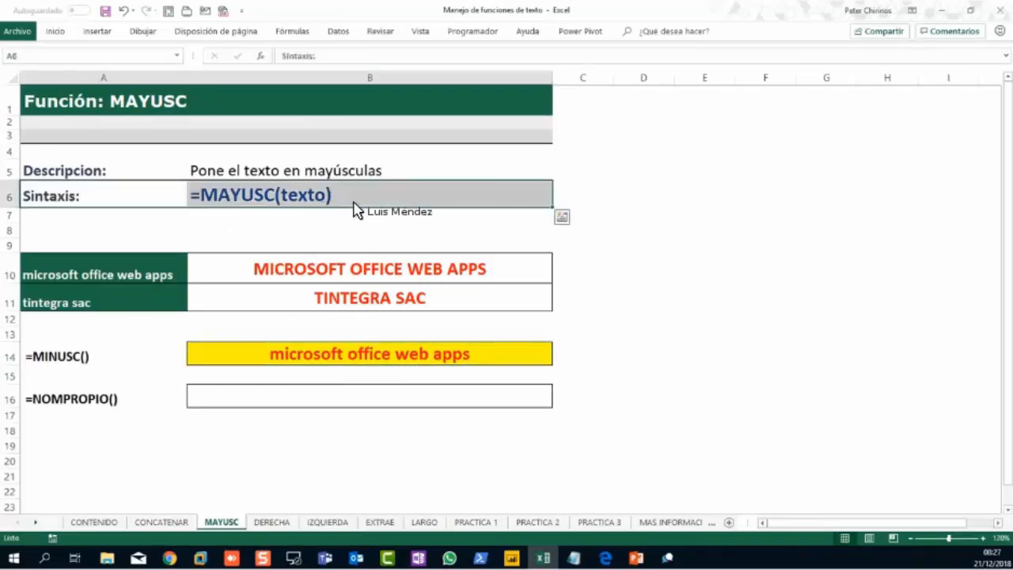
{"action": "left_click", "coordinate": [54, 360]}
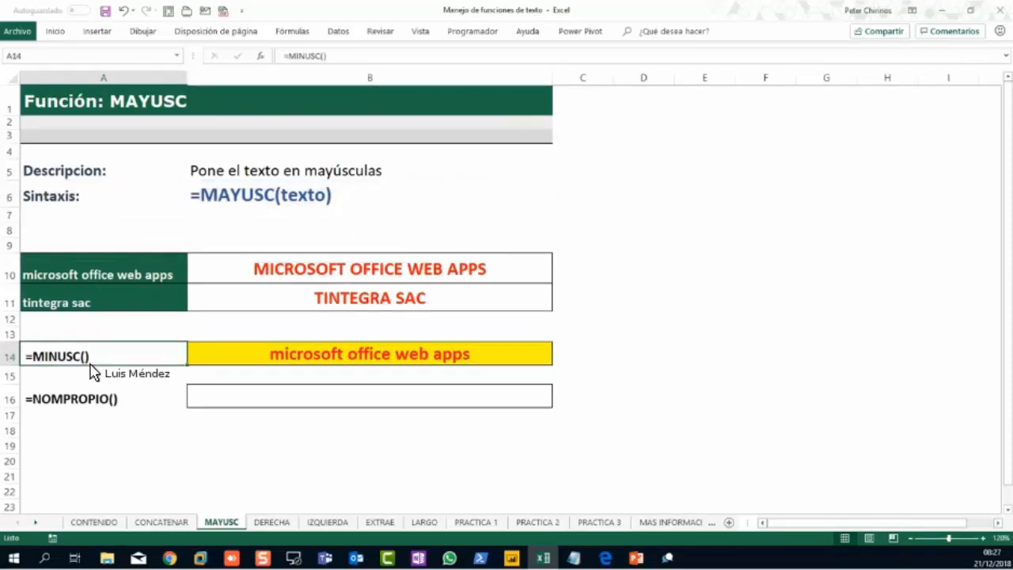
Step: Copy the unfilled cell formatting of B16 onto B14 to remove its yellow highlight
{"action": "left_click", "coordinate": [337, 406]}
{"action": "right_click", "coordinate": [337, 406]}
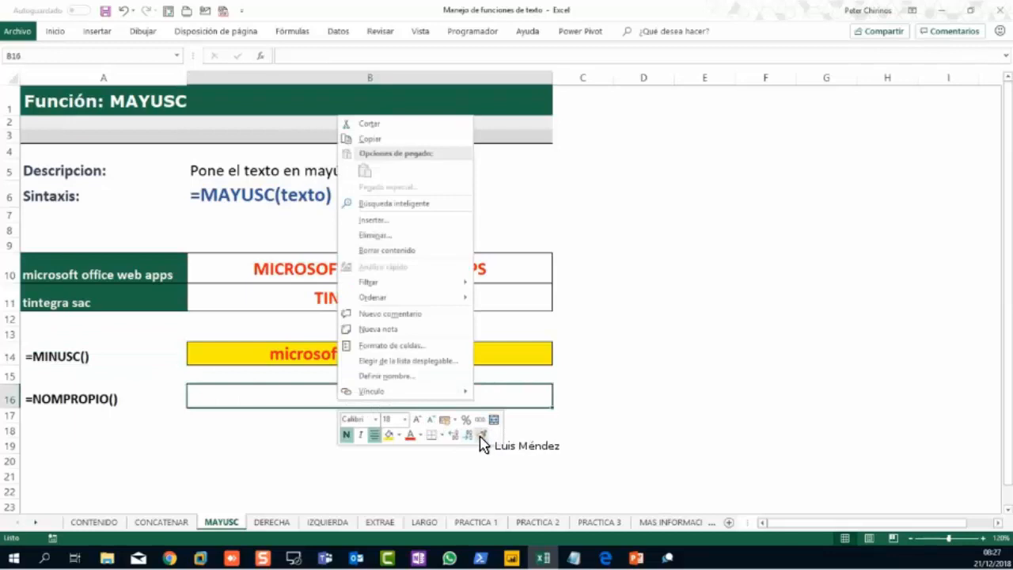
{"action": "left_click", "coordinate": [481, 434]}
{"action": "left_click", "coordinate": [421, 362]}
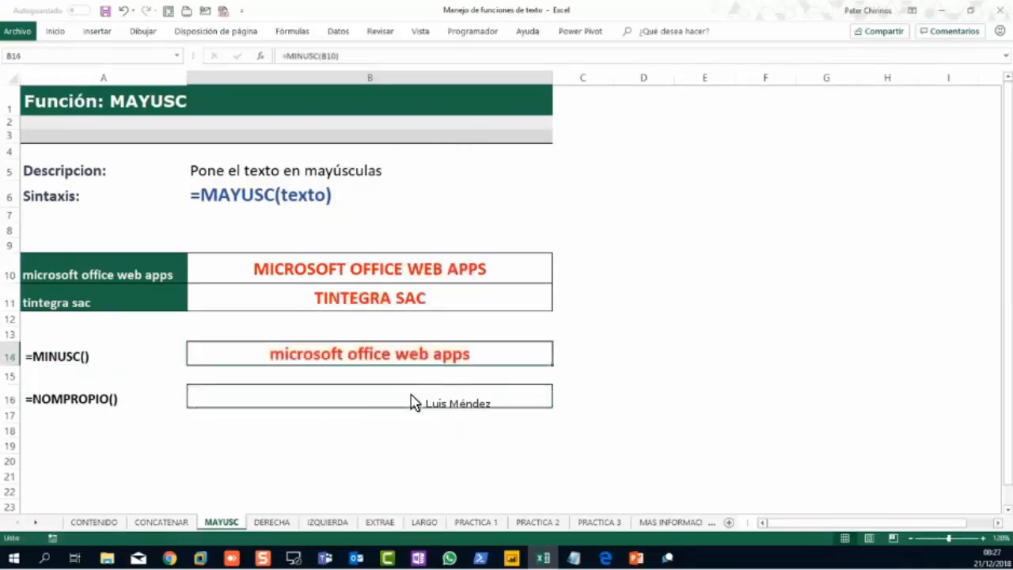
Step: Enter a NOMPROPIO formula in B16 that capitalizes the first letter of each word of the text in B14
{"action": "left_click", "coordinate": [409, 398]}
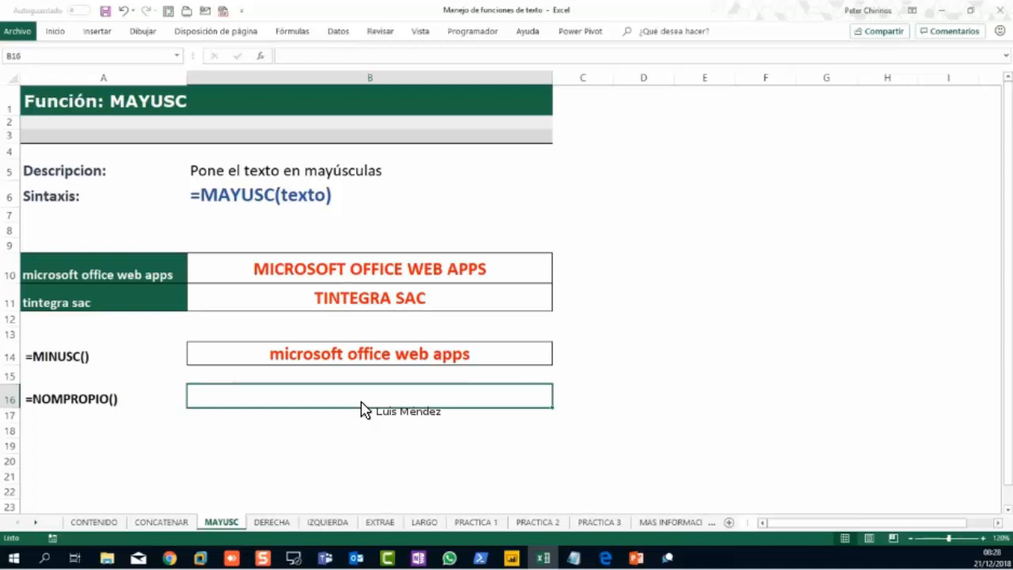
{"action": "type", "text": "=nom"}
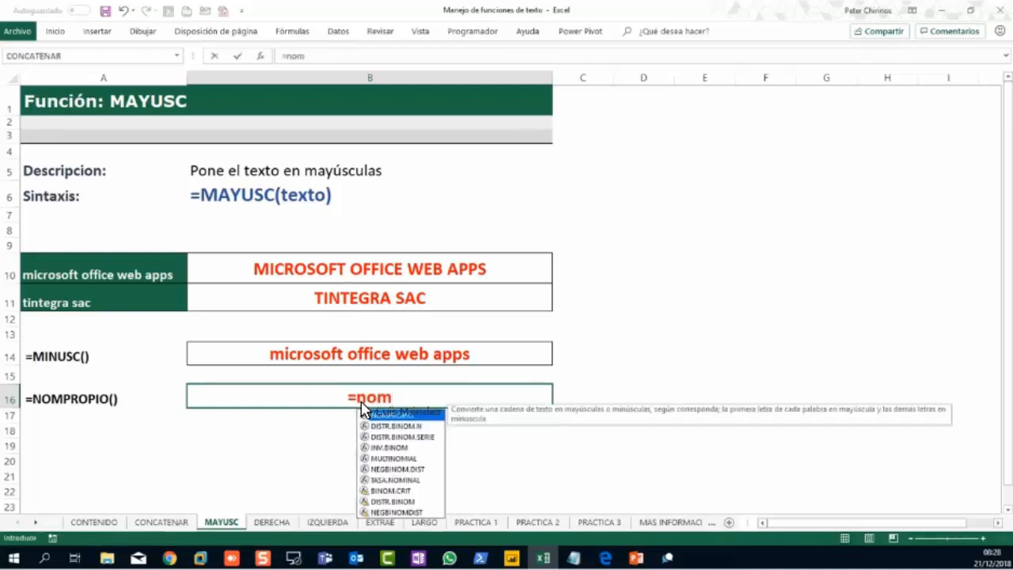
{"action": "key", "text": "Tab"}
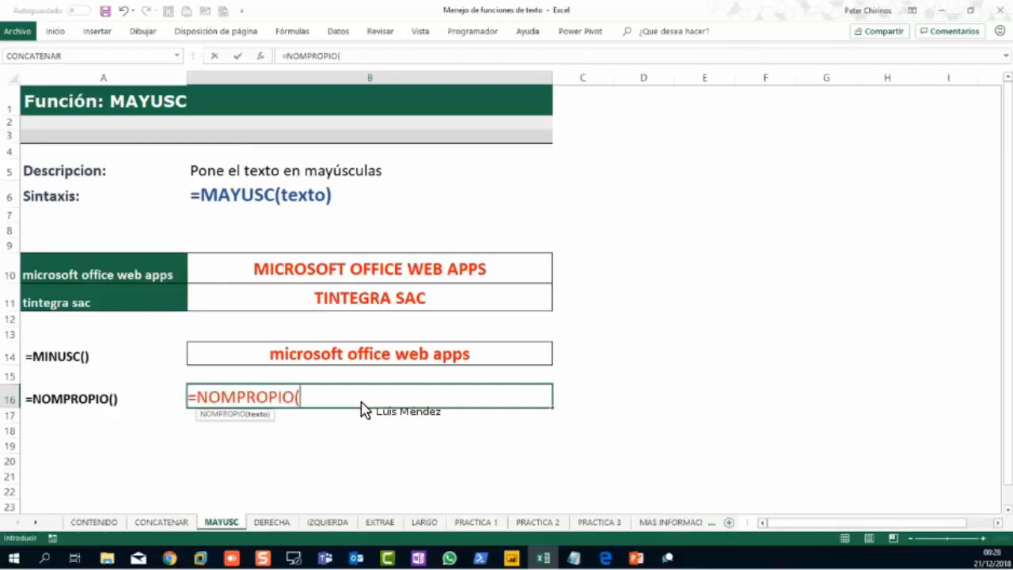
{"action": "left_click", "coordinate": [396, 357]}
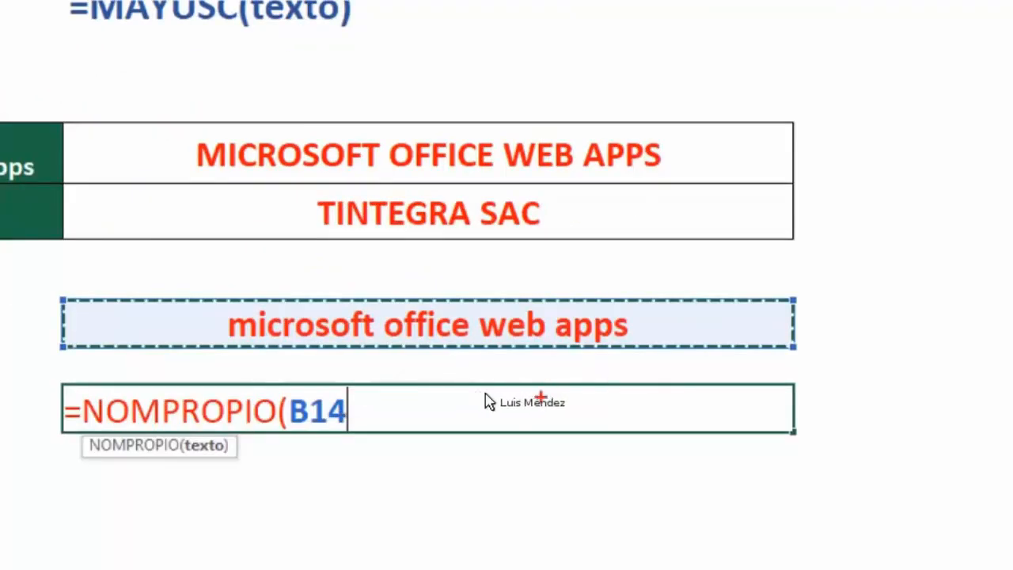
{"action": "mouse_move", "coordinate": [570, 409]}
{"action": "left_mouse_down"}
{"action": "mouse_move", "coordinate": [719, 398]}
{"action": "mouse_move", "coordinate": [684, 327]}
{"action": "mouse_move", "coordinate": [682, 339]}
{"action": "mouse_move", "coordinate": [680, 314]}
{"action": "left_mouse_up"}
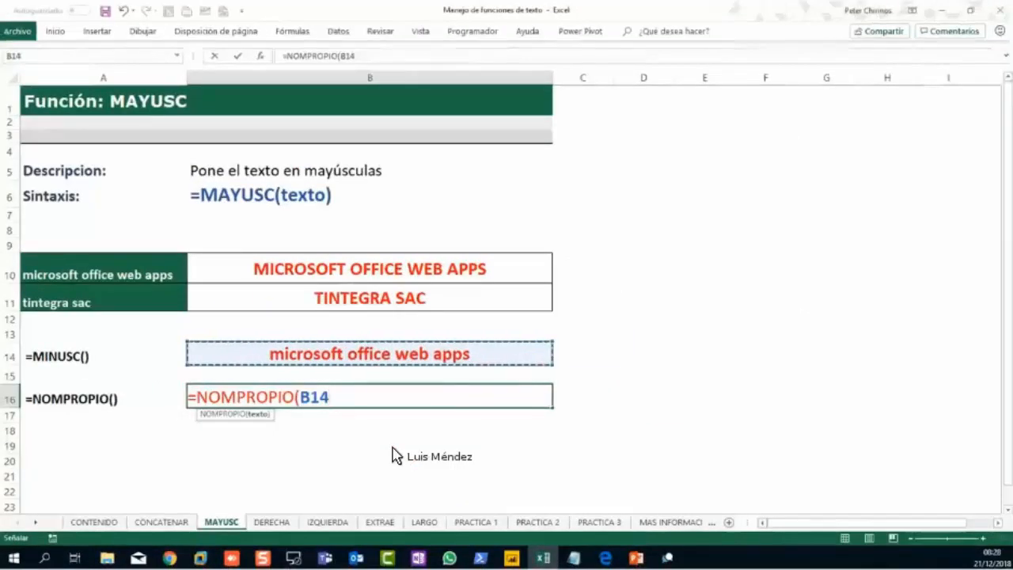
{"action": "key", "text": "Return"}
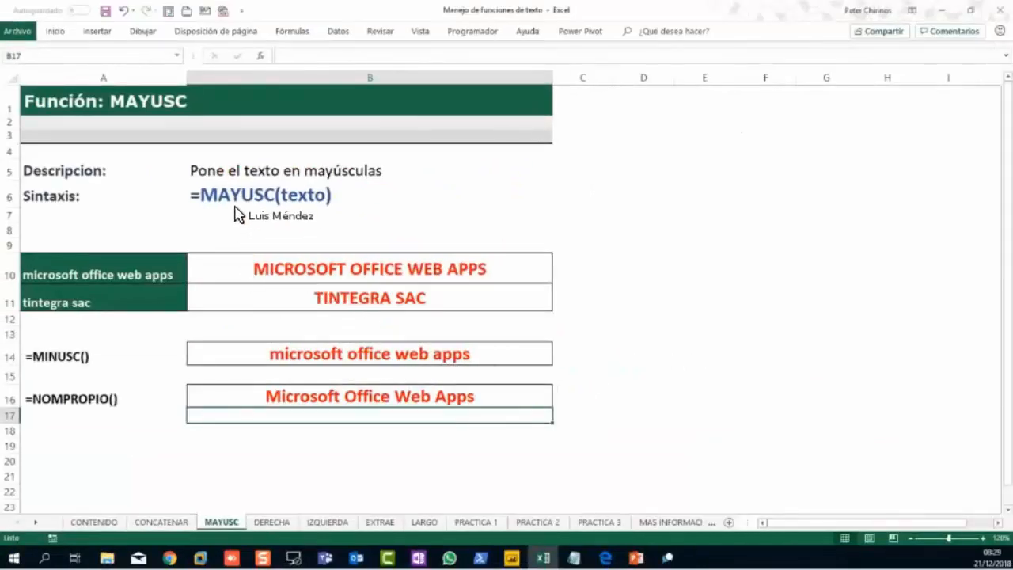
Step: Review the MAYUSC syntax row and the MINUSC and NOMPROPIO labels in A14 and A16
{"action": "left_click_drag", "start_coordinate": [182, 201], "coordinate": [341, 205]}
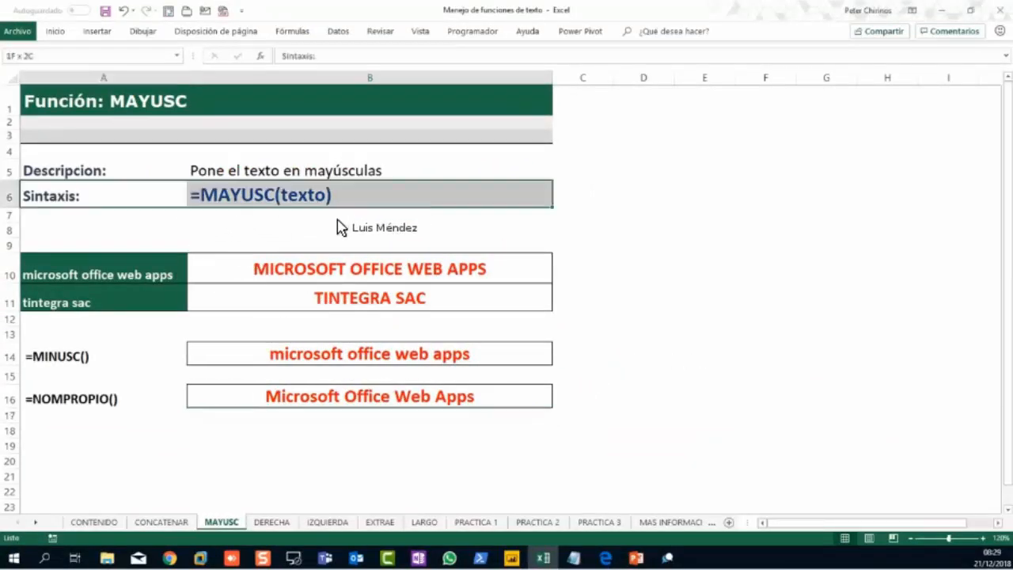
{"action": "left_click", "coordinate": [60, 361]}
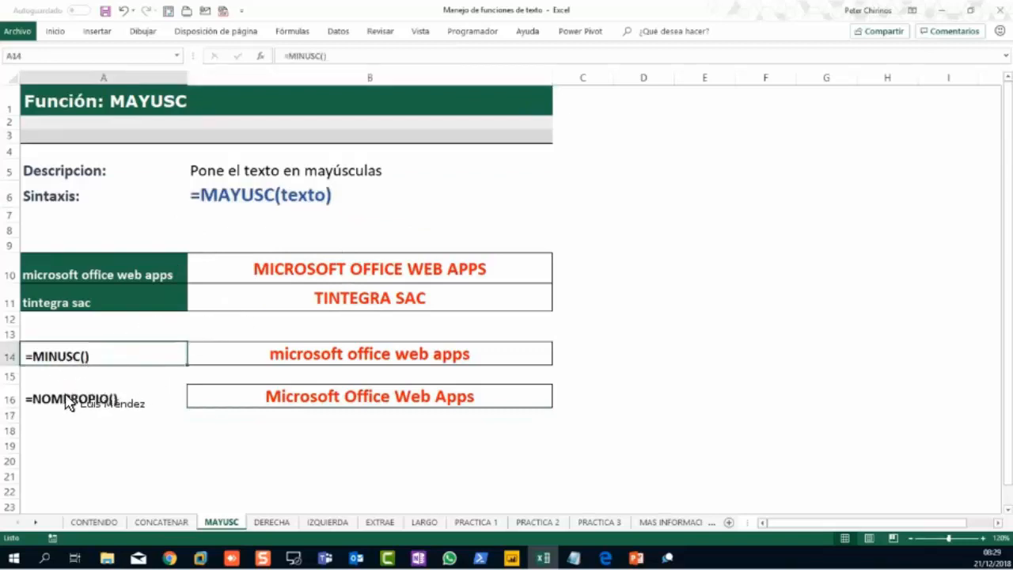
{"action": "left_click", "coordinate": [102, 403]}
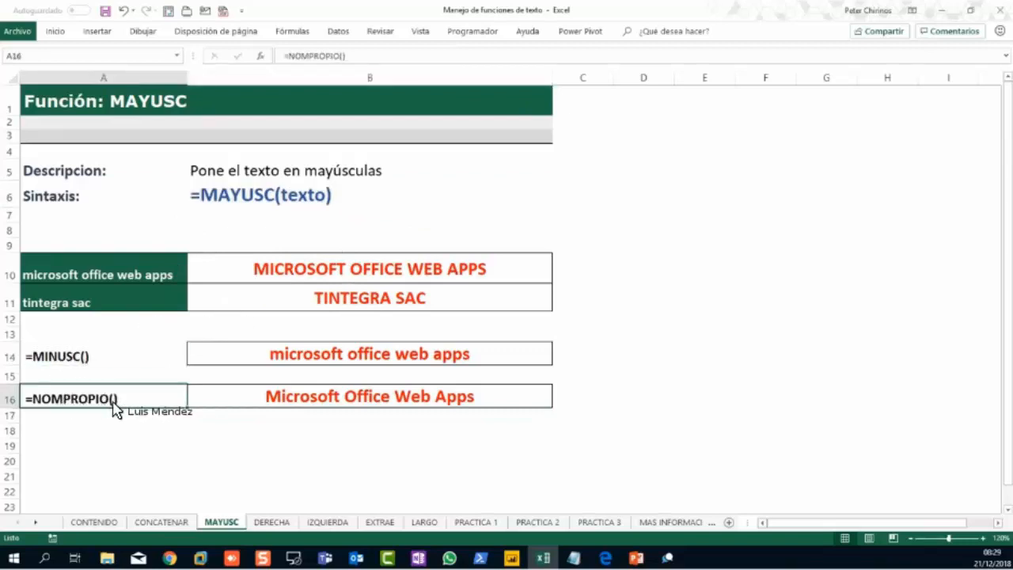
{"action": "left_click", "coordinate": [560, 302]}
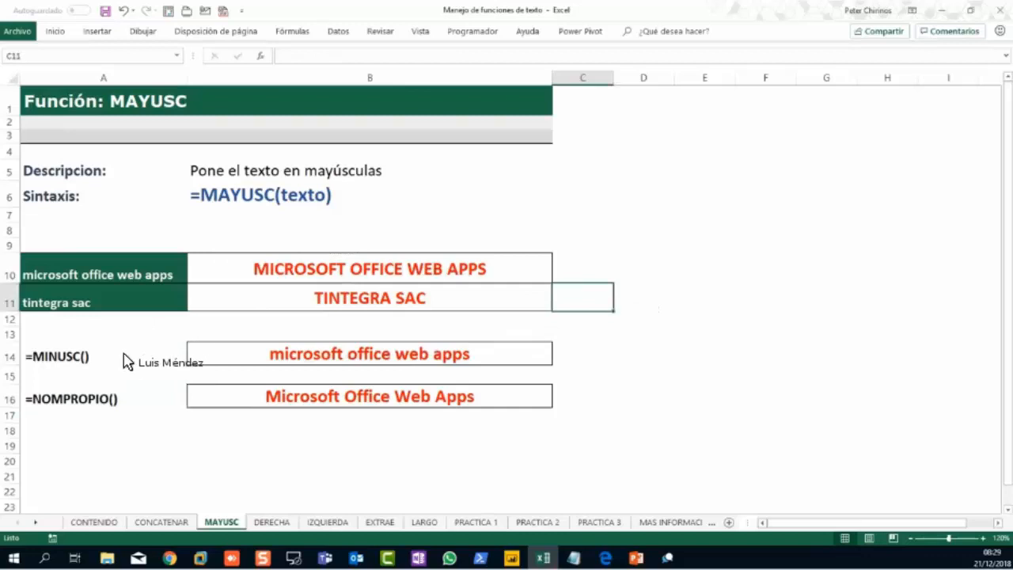
Step: Examine the Alternativa 1 e-mail column on the CONCATENAR sheet and the CONCATENAR formula in E6
{"action": "left_click", "coordinate": [170, 522]}
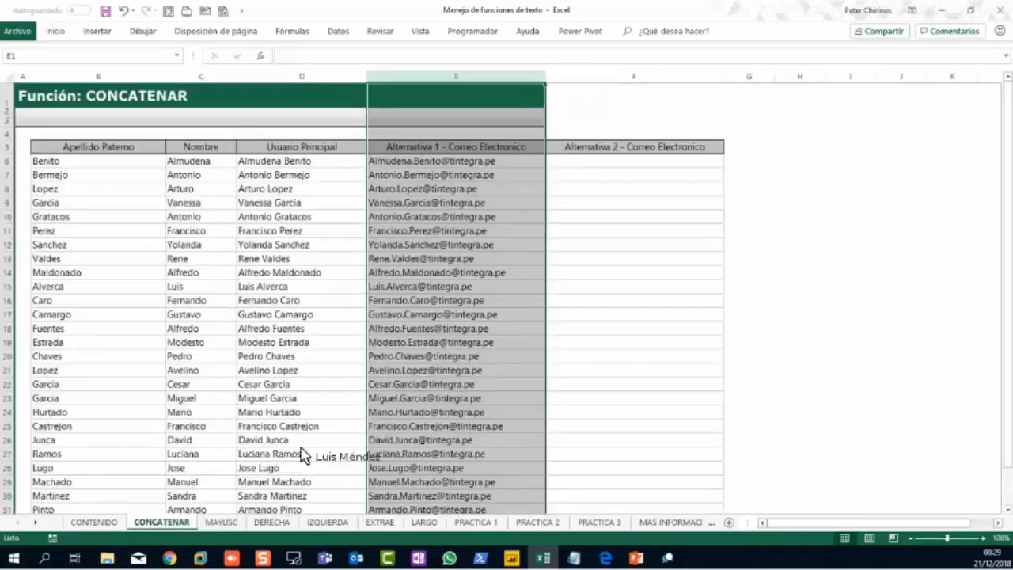
{"action": "left_click", "coordinate": [459, 258]}
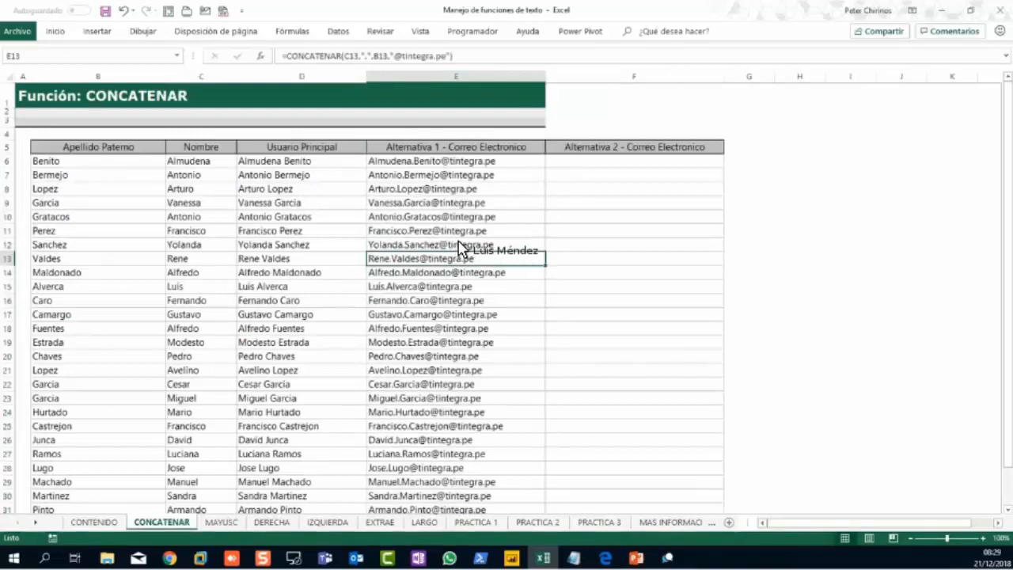
{"action": "left_click", "coordinate": [454, 79]}
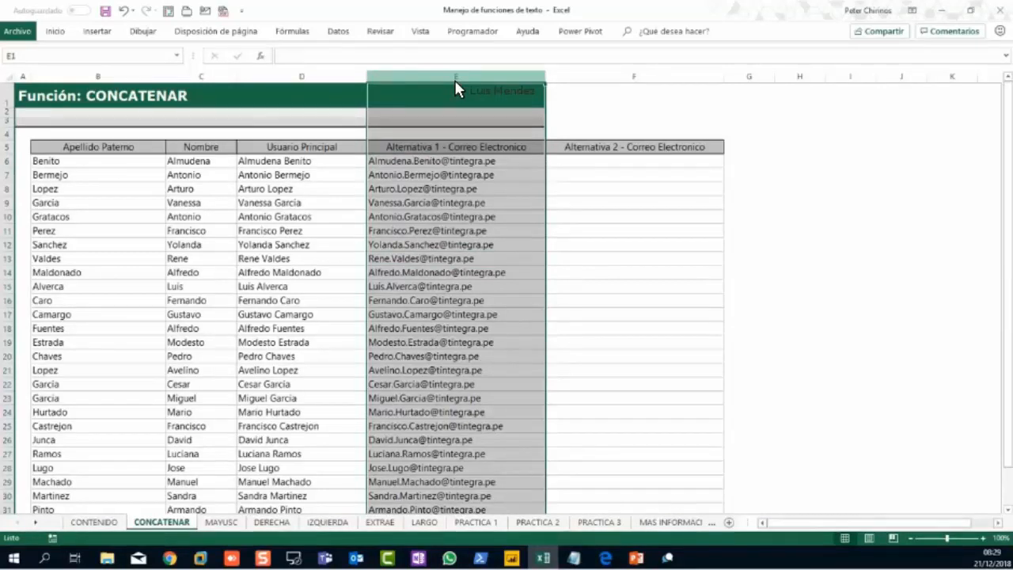
{"action": "left_click", "coordinate": [407, 164]}
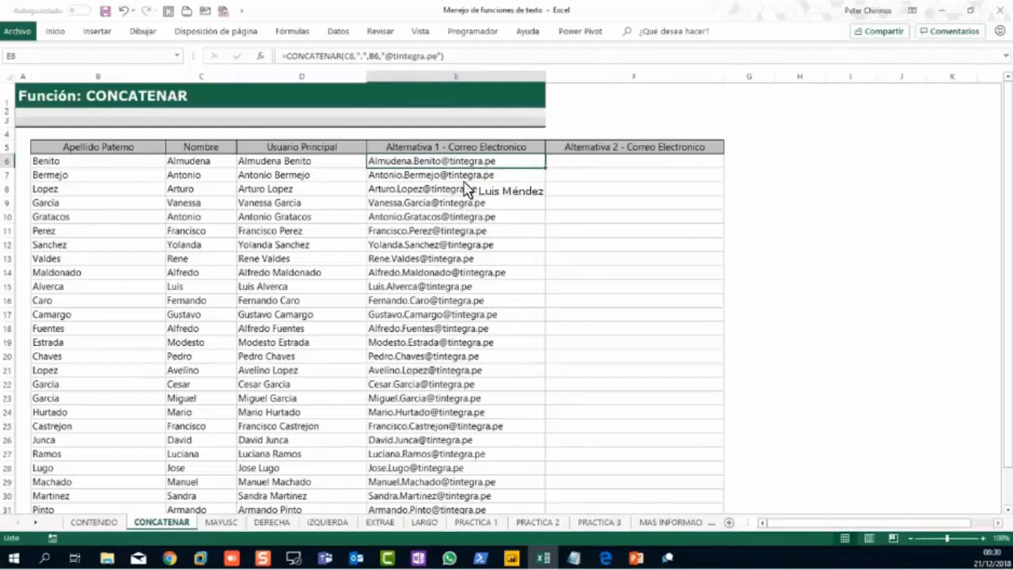
{"action": "left_click", "coordinate": [454, 57]}
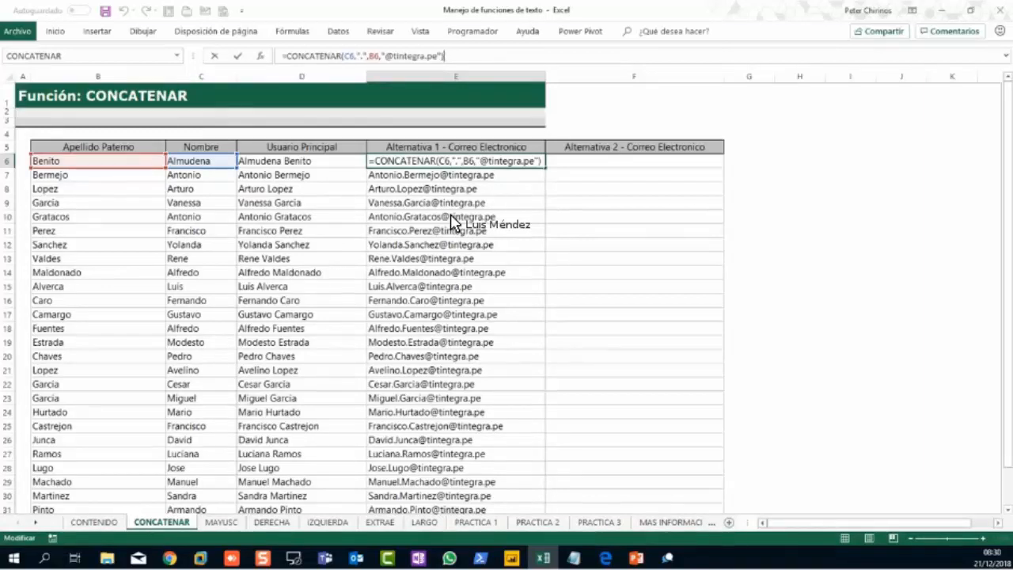
{"action": "key", "text": "ctrl+Return"}
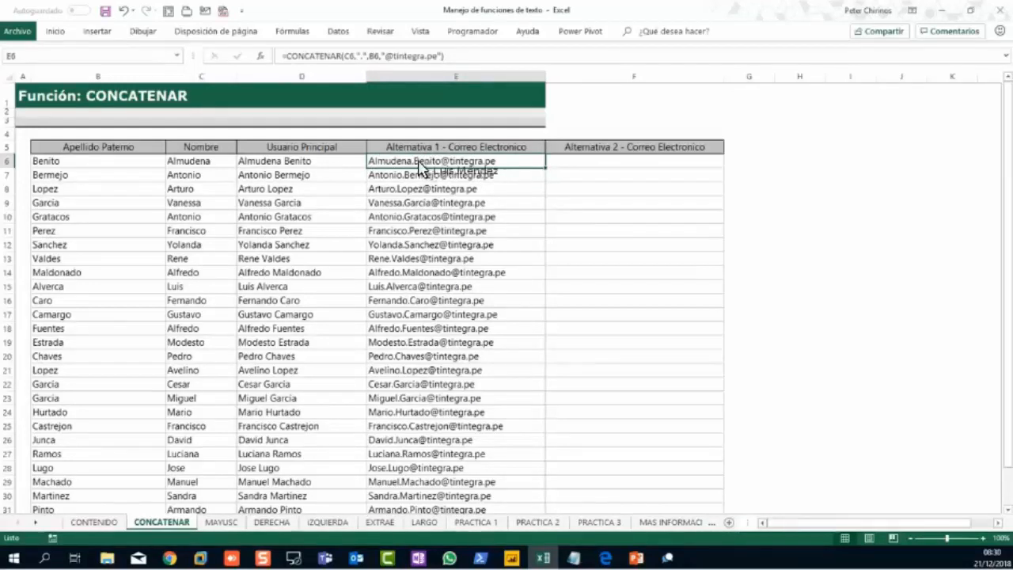
Step: Wrap the CONCATENAR formula in E6 inside a MINUSC function so the e-mail address is generated in lowercase
{"action": "key", "text": "F2"}
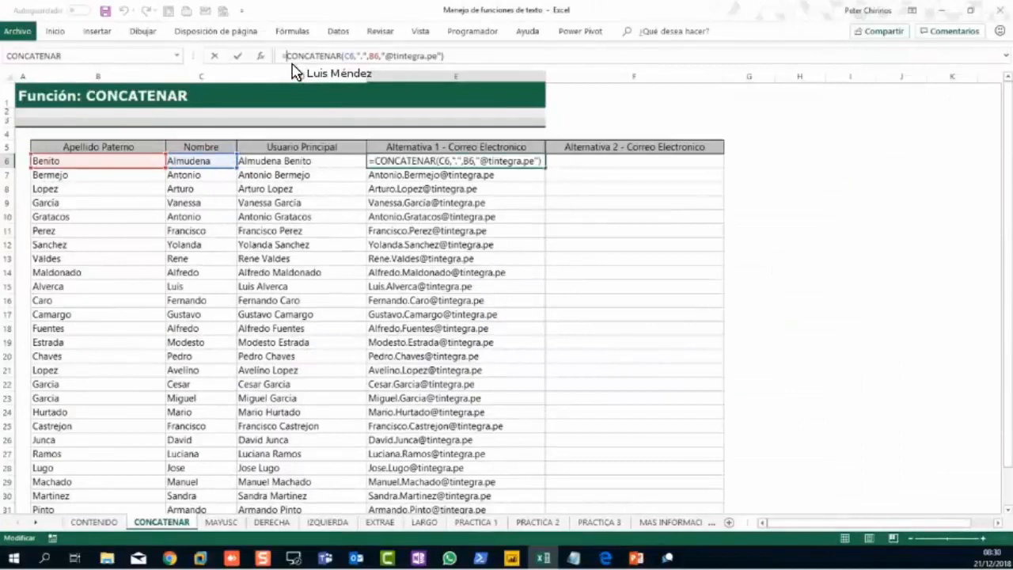
{"action": "type", "text": "minu"}
{"action": "key", "text": "Tab"}
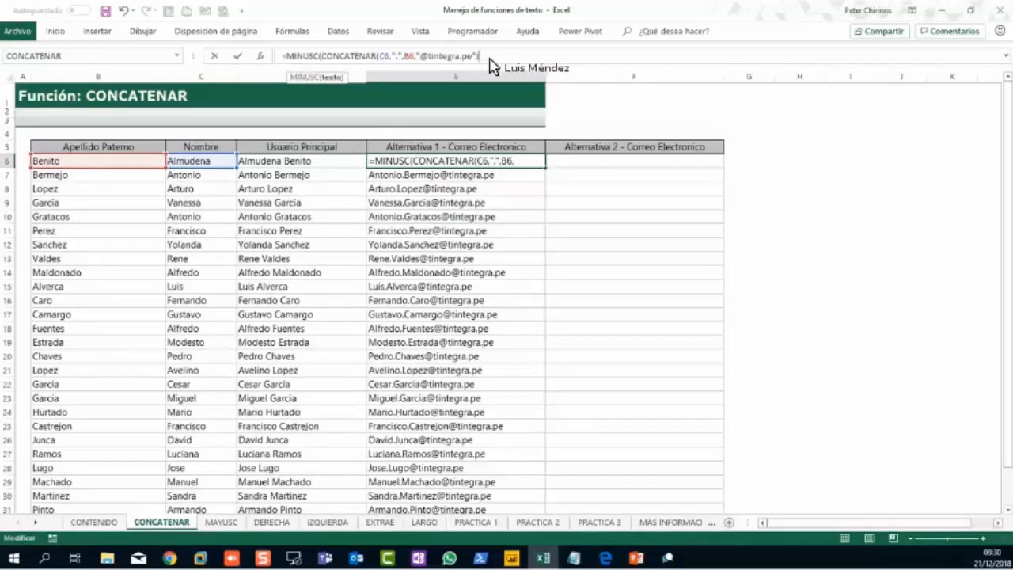
{"action": "key", "text": "End"}
{"action": "type", "text": ")"}
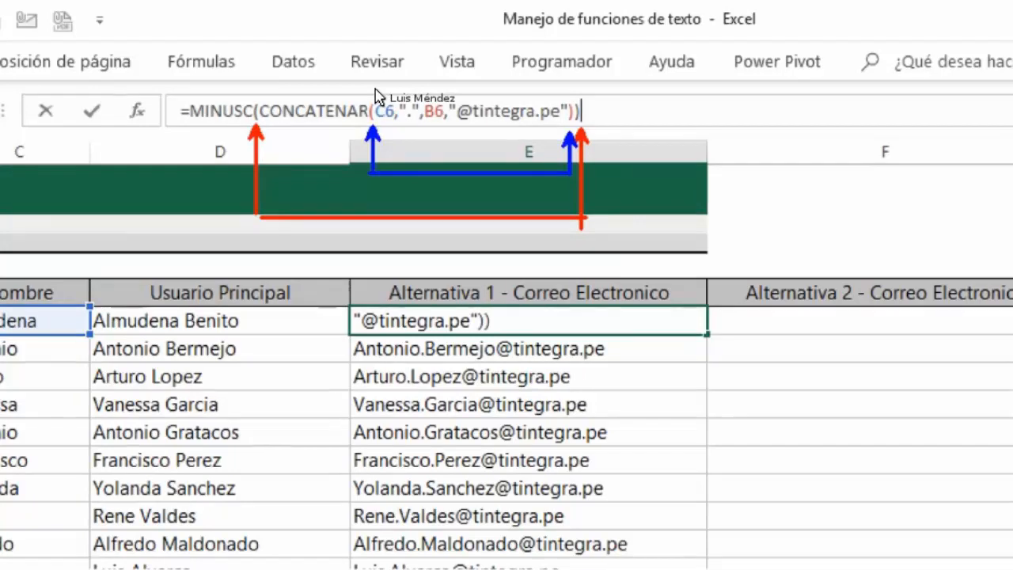
{"action": "key", "text": "Return"}
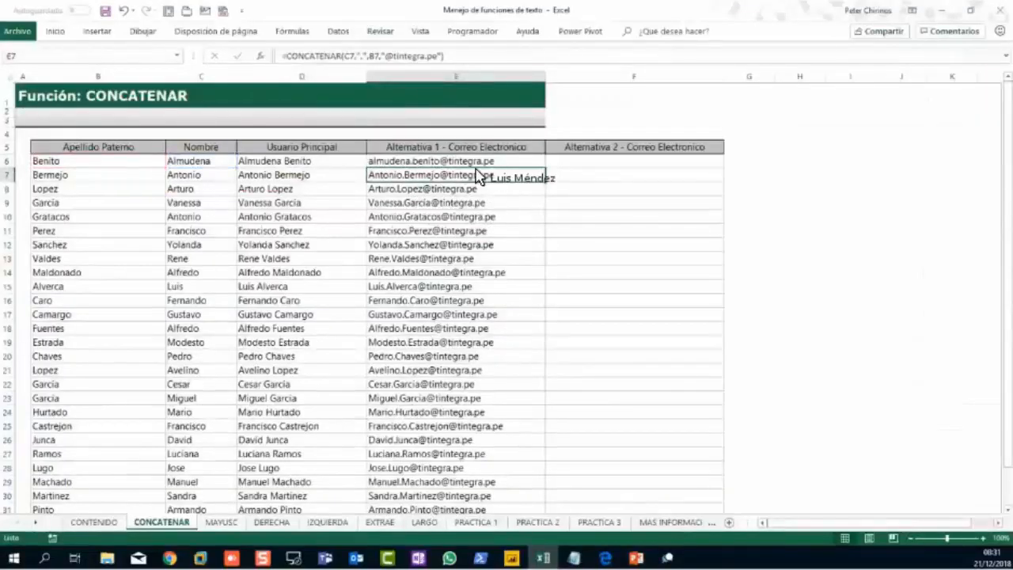
Step: Fill the MINUSC formula from E6 down the Alternativa 1 column and check the resulting e-mail addresses
{"action": "key", "text": "Up"}
{"action": "double_click", "coordinate": [545, 168]}
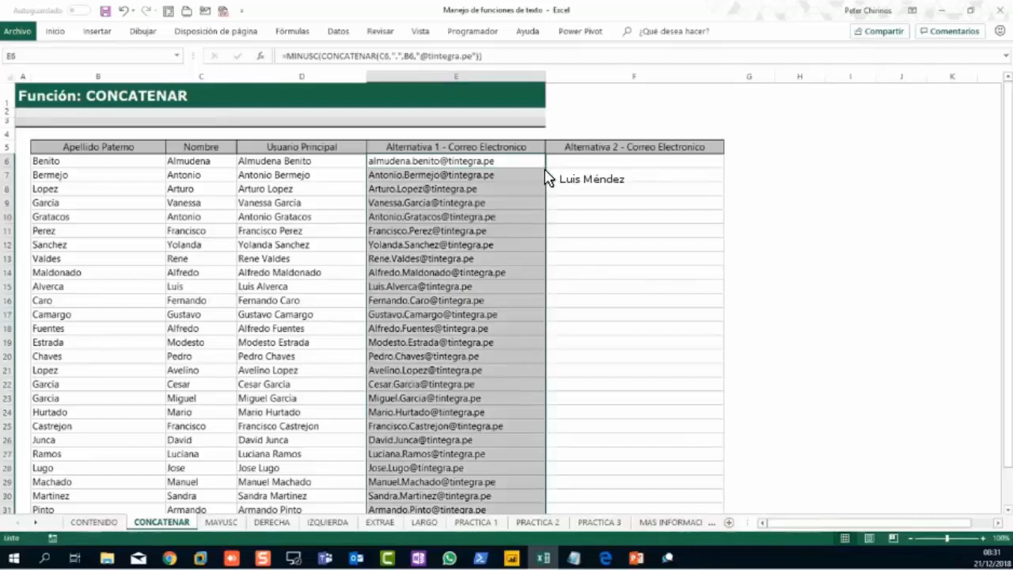
{"action": "left_click", "coordinate": [472, 230]}
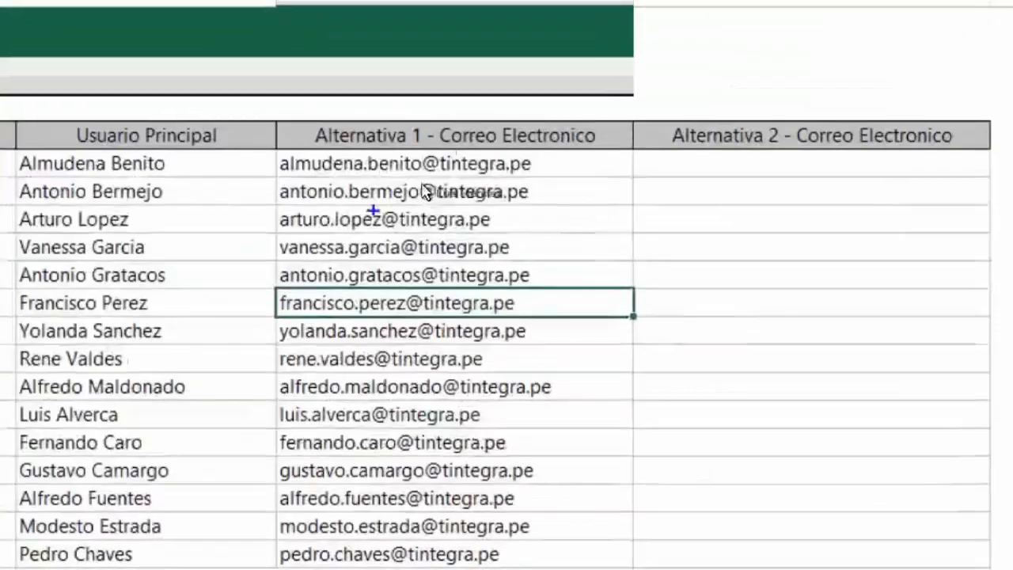
{"action": "mouse_move", "coordinate": [253, 144]}
{"action": "left_mouse_down"}
{"action": "mouse_move", "coordinate": [558, 176]}
{"action": "mouse_move", "coordinate": [660, 95]}
{"action": "left_mouse_up"}
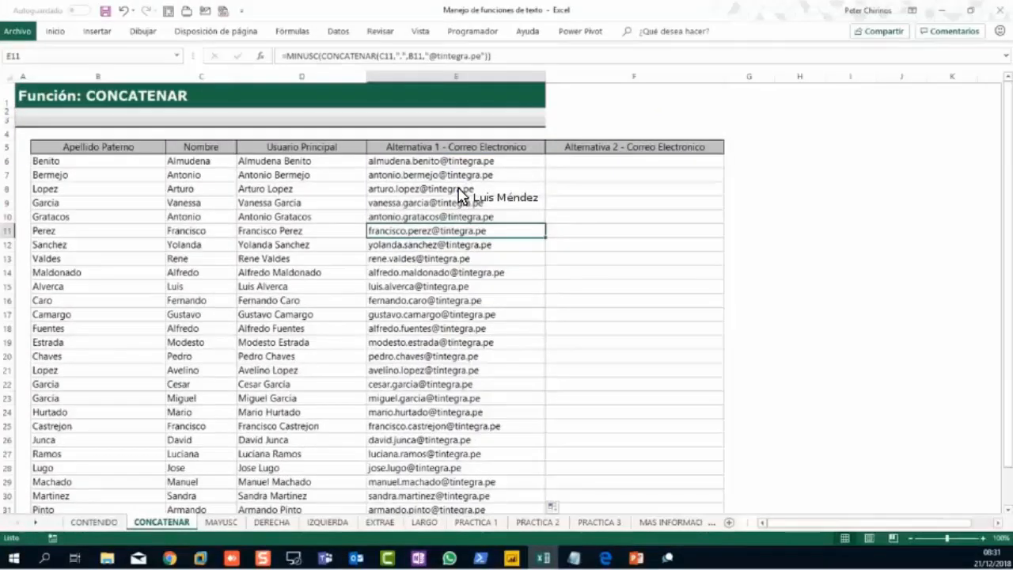
Step: Compare the empty Alternativa 2 column with the format of the instructor's e-mail address on the CONTENIDO sheet
{"action": "left_click", "coordinate": [625, 77]}
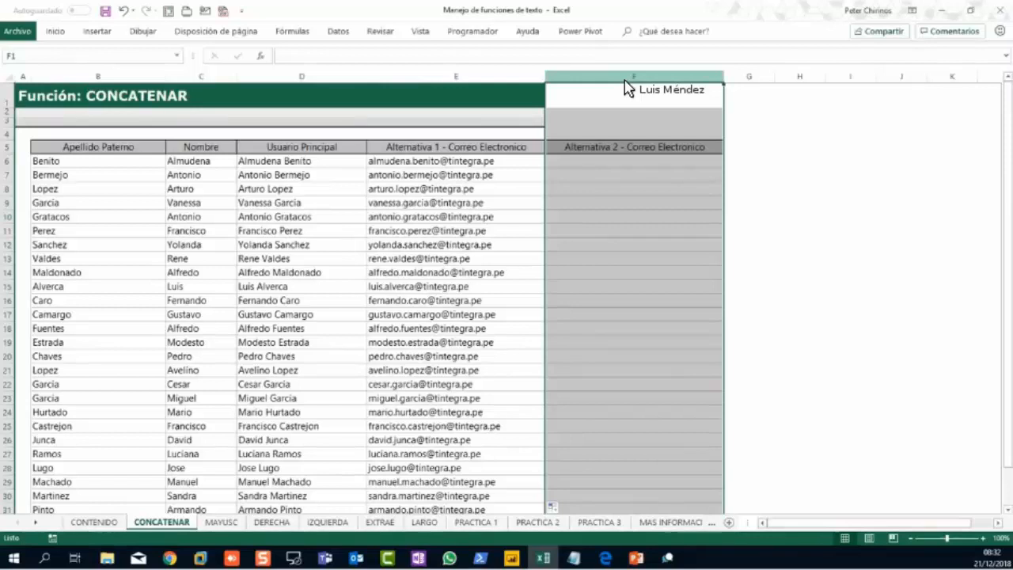
{"action": "left_click", "coordinate": [103, 523]}
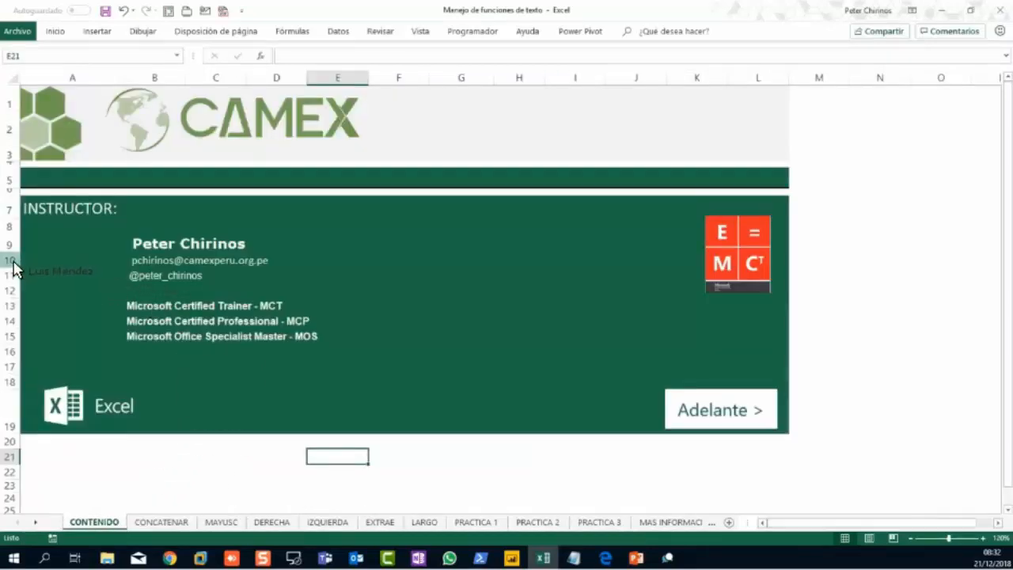
{"action": "left_click", "coordinate": [13, 261]}
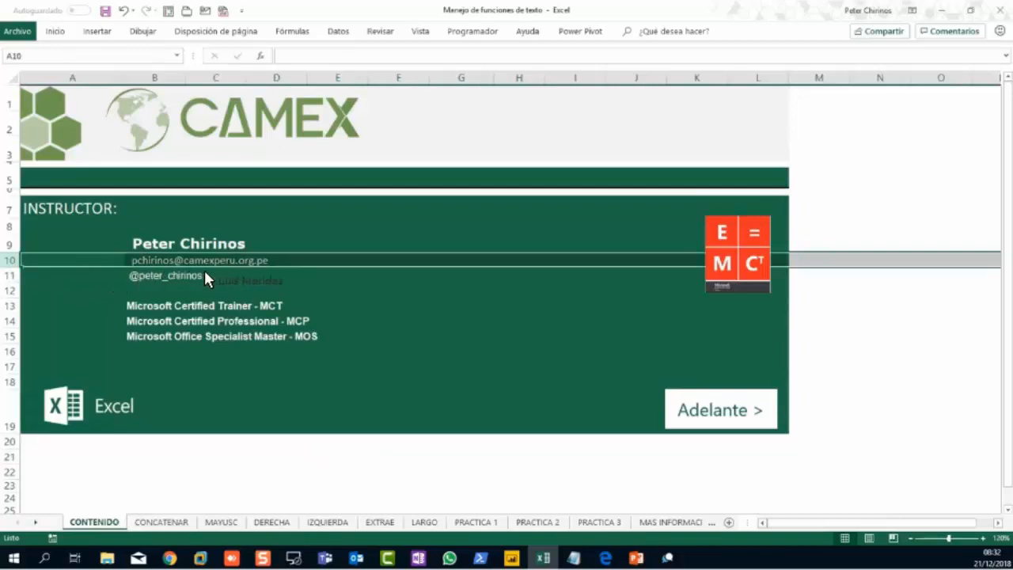
{"action": "left_click", "coordinate": [333, 277]}
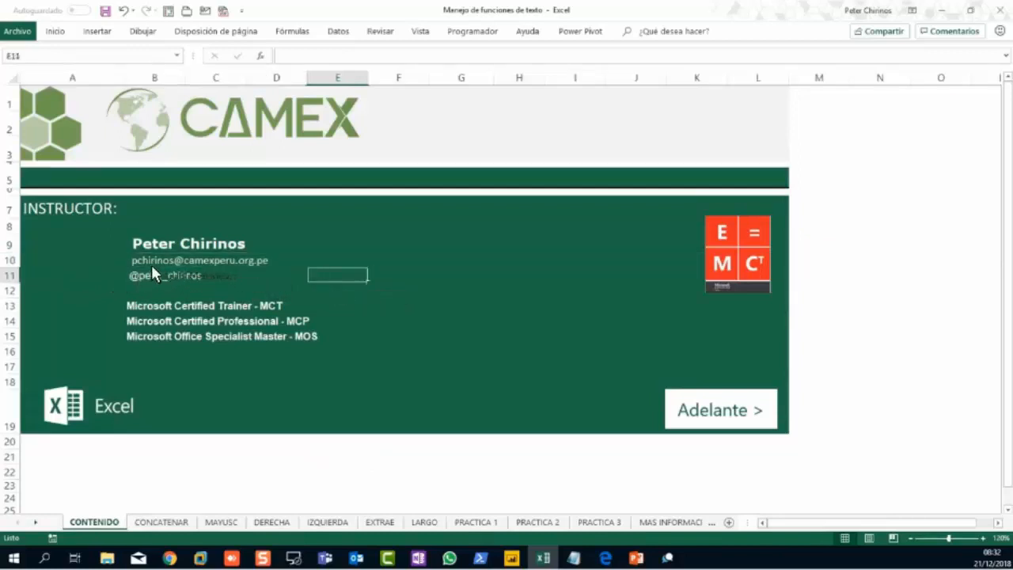
{"action": "left_click", "coordinate": [13, 261]}
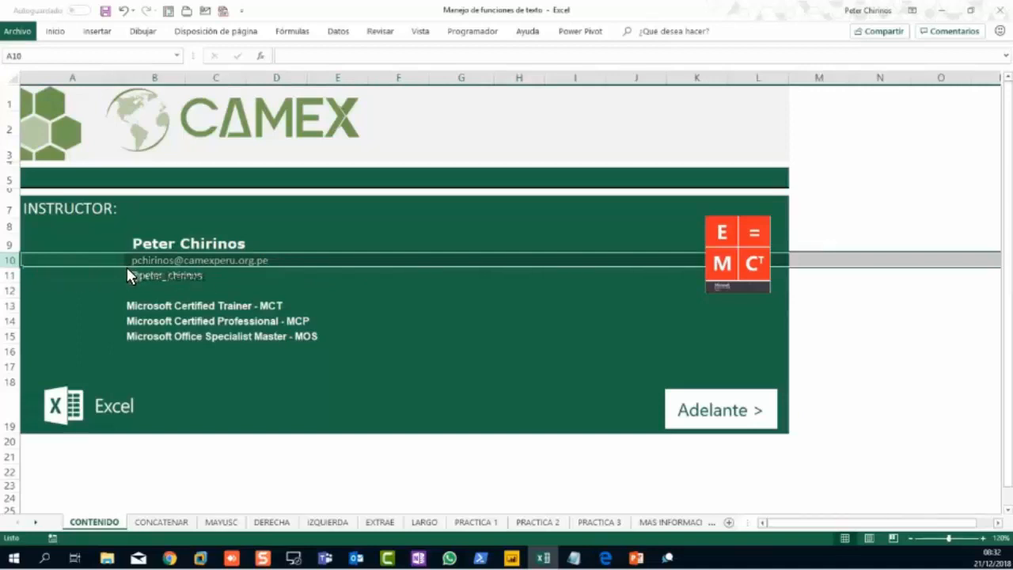
{"action": "left_click", "coordinate": [148, 289]}
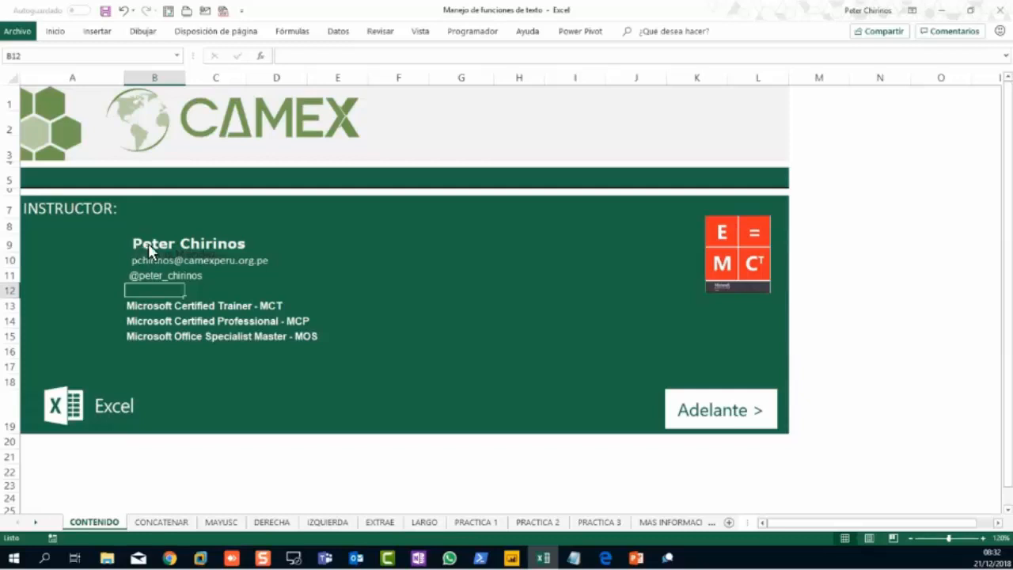
Step: Revisit the Alternativa 2 column on the CONCATENAR sheet, and look at the DERECHA and IZQUIERDA exercise sheets
{"action": "left_click", "coordinate": [190, 522]}
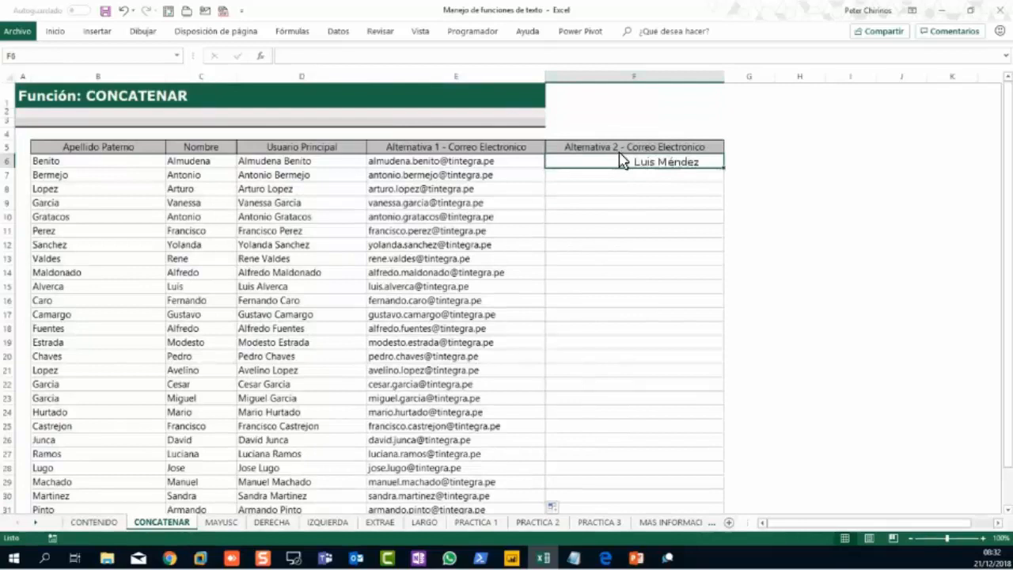
{"action": "left_click", "coordinate": [638, 78]}
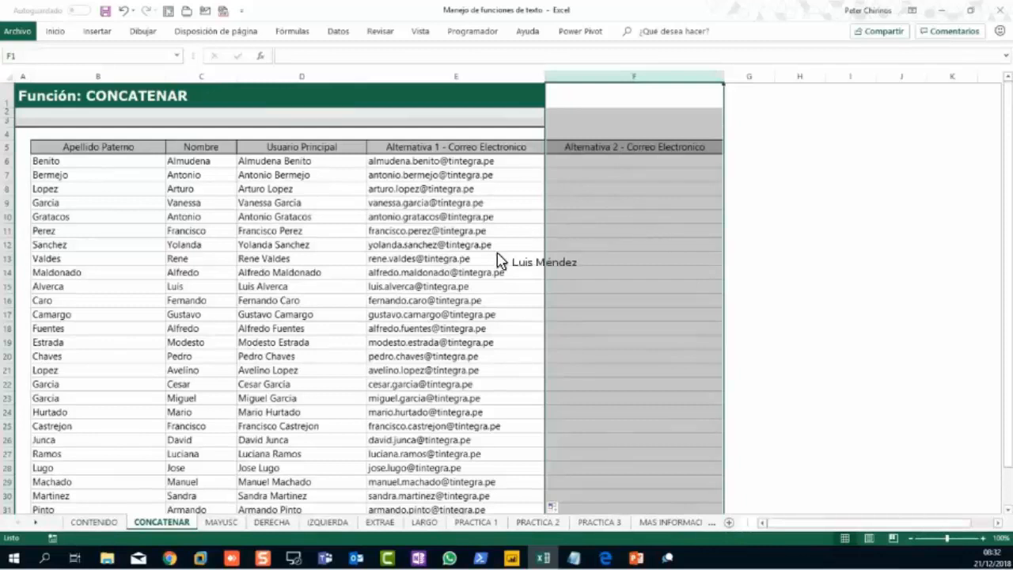
{"action": "left_click", "coordinate": [281, 521]}
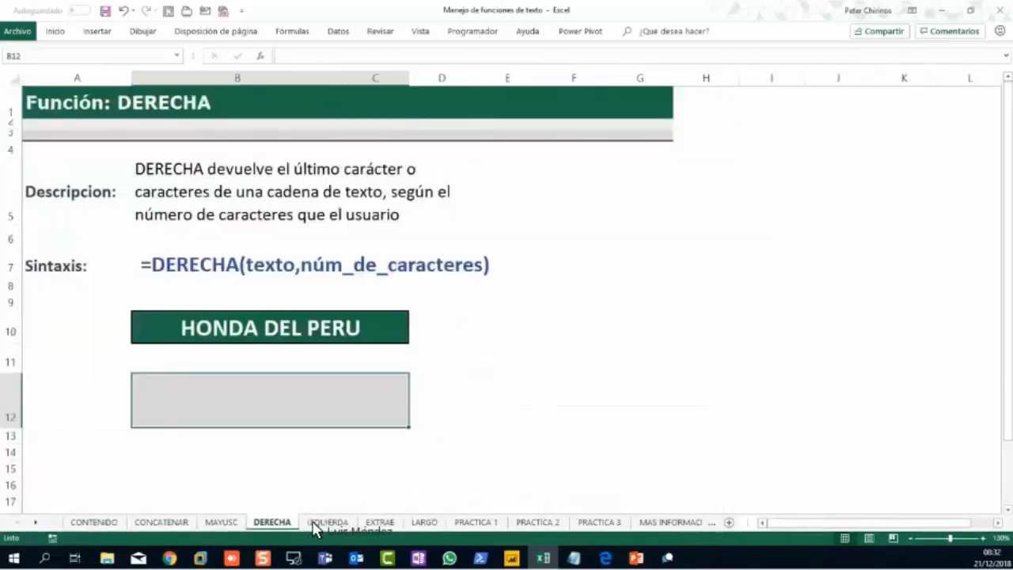
{"action": "left_click", "coordinate": [330, 524]}
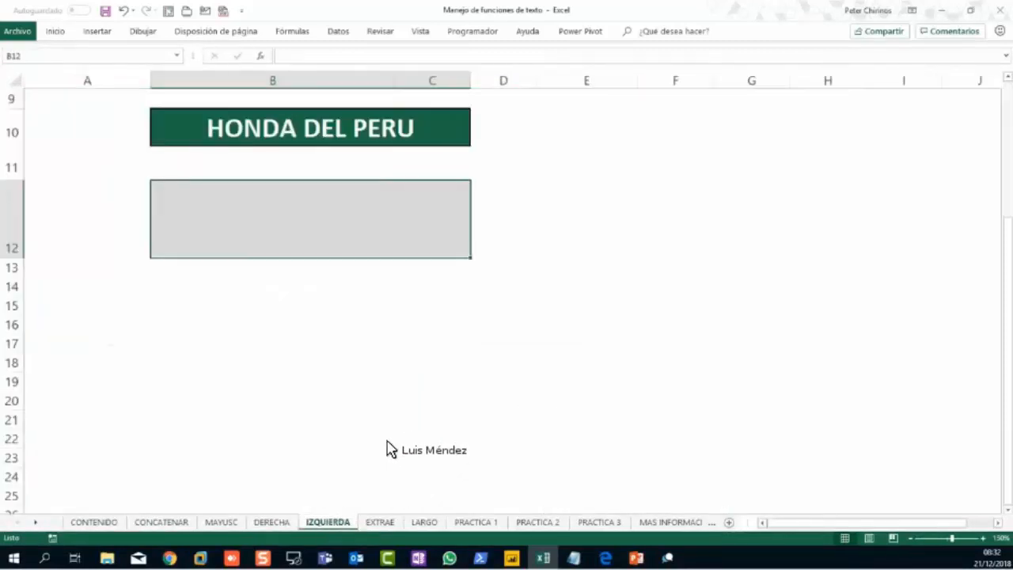
Step: Review the IZQUIERDA sheet and the CONCATENAR sheet's Alternativa 2 column, and return to the DERECHA sheet to read its description
{"action": "scroll", "coordinate": [393, 444], "scroll_direction": "up", "scroll_amount": 3}
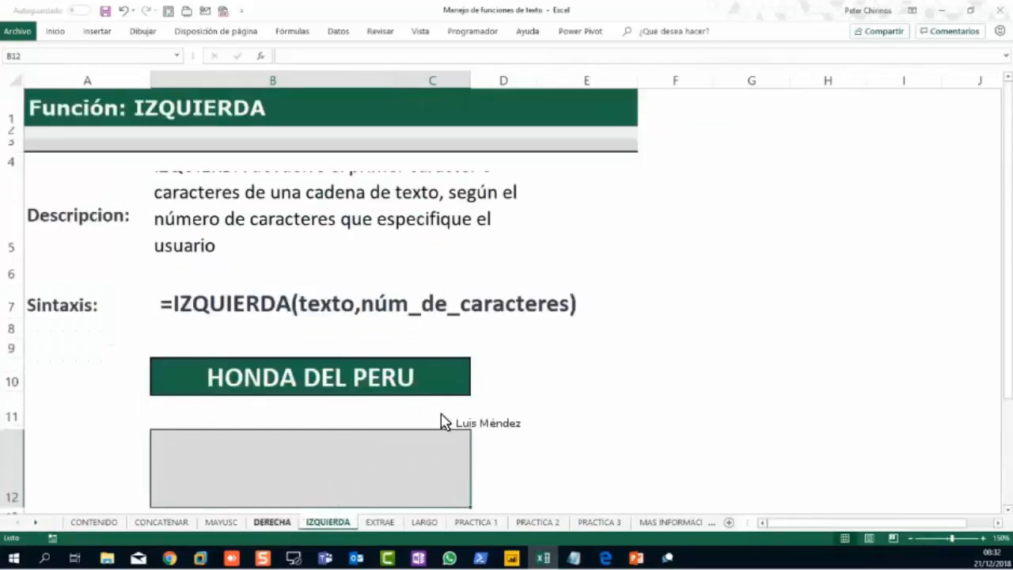
{"action": "left_click", "coordinate": [554, 352]}
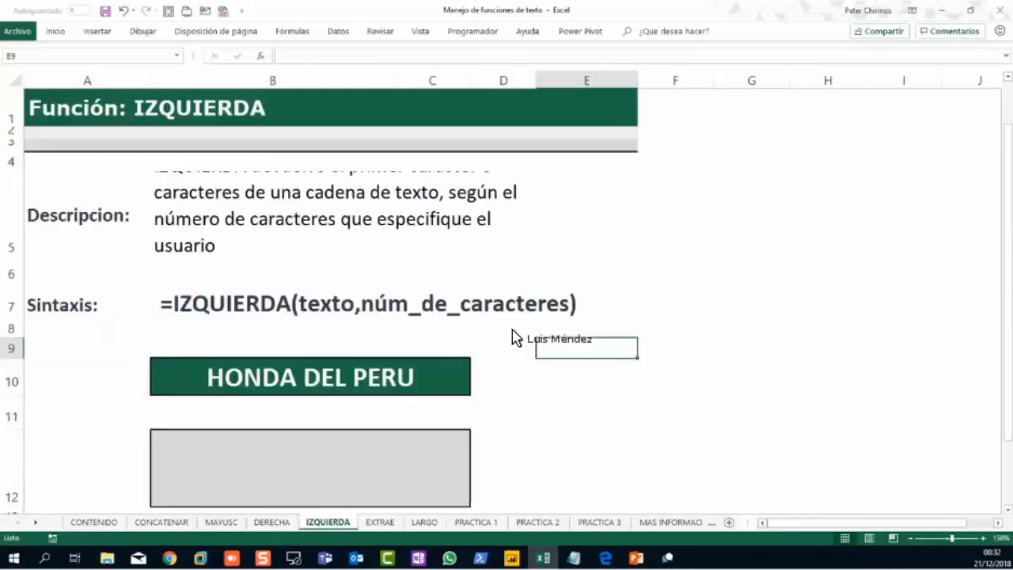
{"action": "key", "text": "ctrl+Page_Up"}
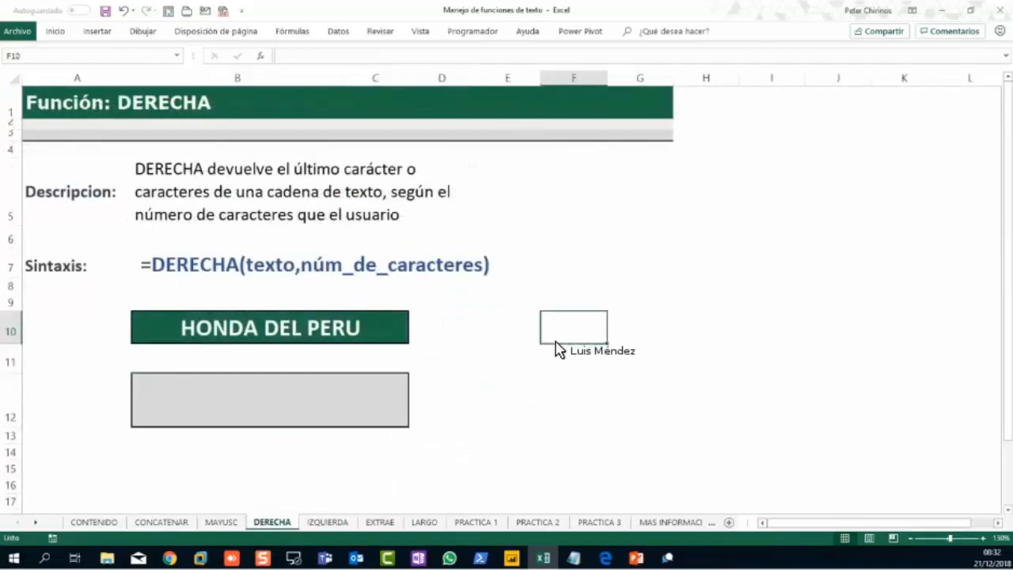
{"action": "left_click", "coordinate": [161, 522]}
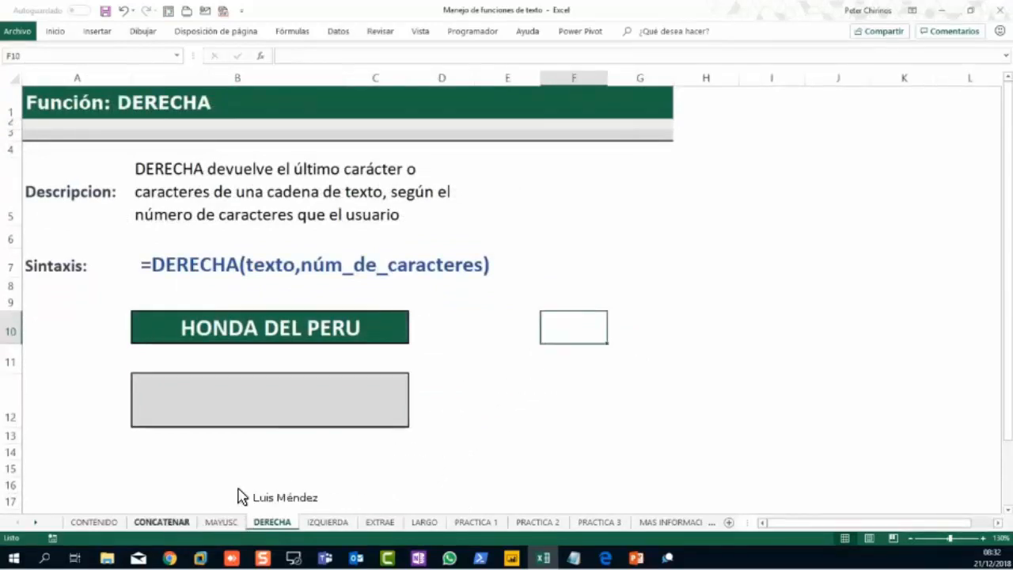
{"action": "left_click", "coordinate": [633, 244]}
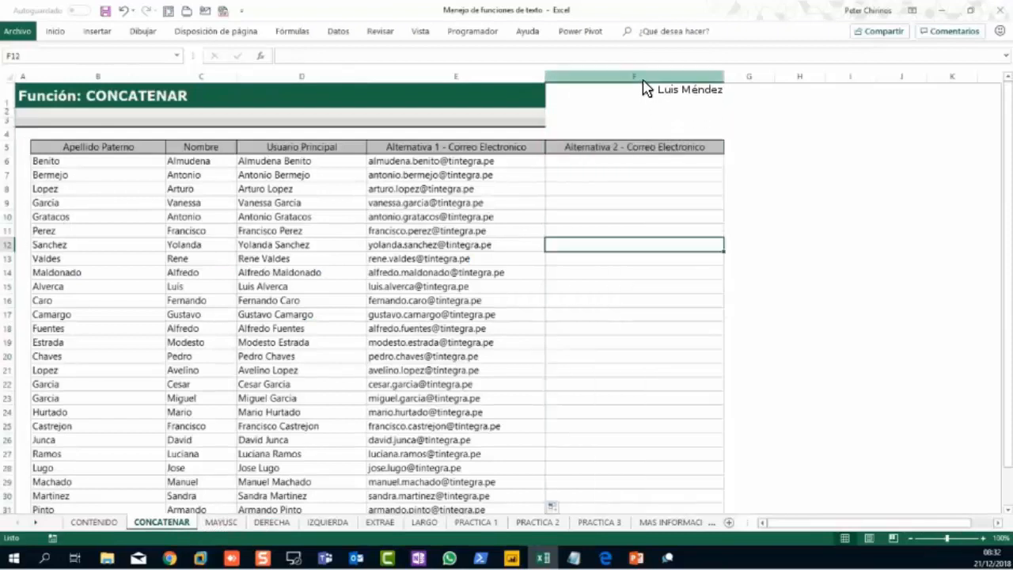
{"action": "left_click", "coordinate": [644, 78]}
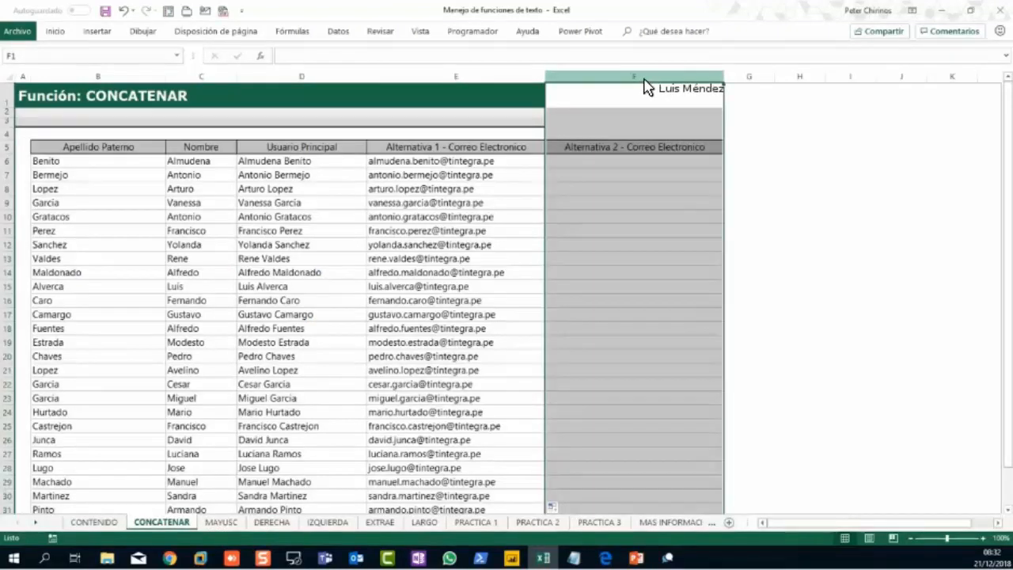
{"action": "left_click", "coordinate": [222, 523]}
{"action": "left_click", "coordinate": [271, 522]}
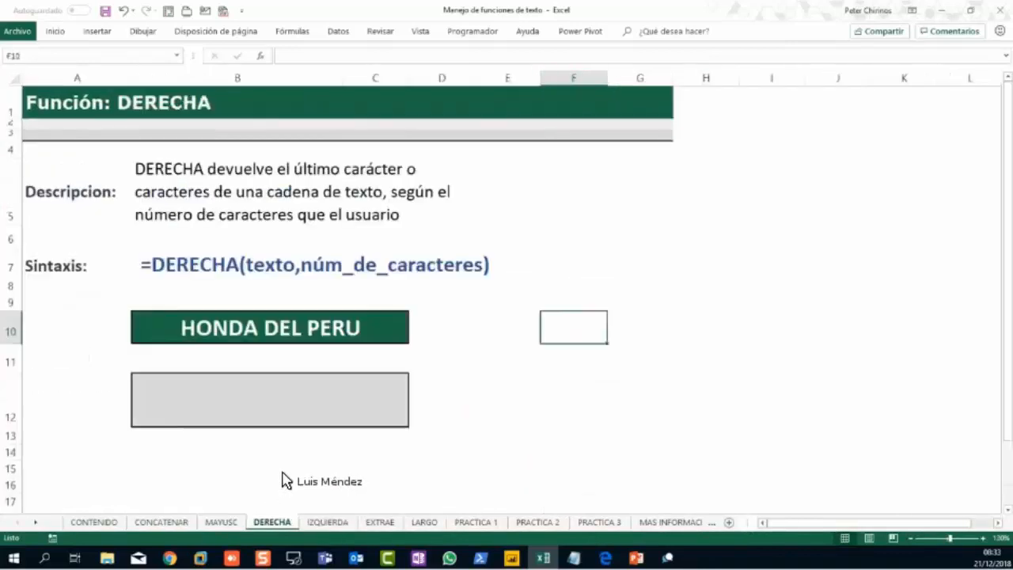
{"action": "left_click", "coordinate": [278, 401]}
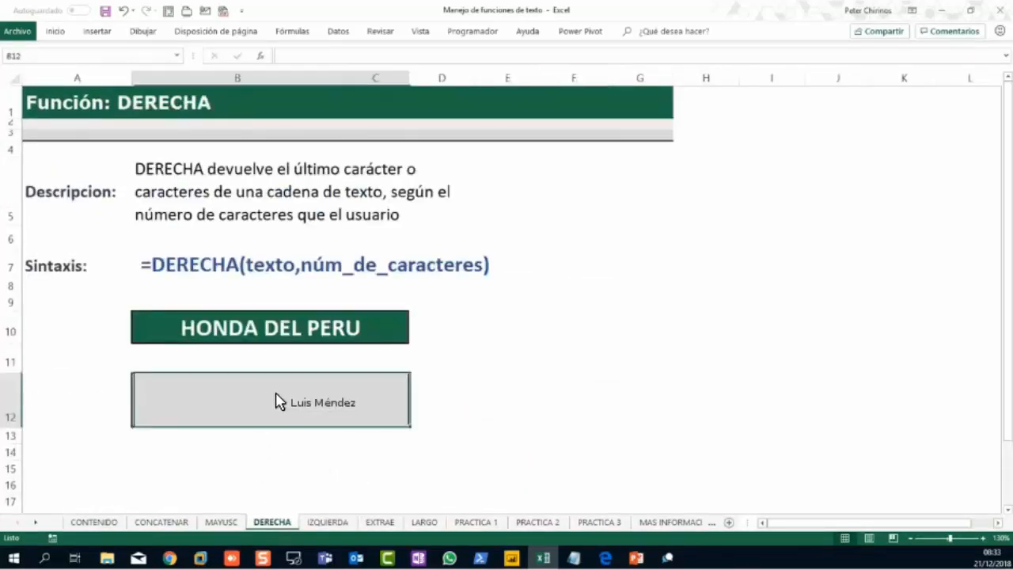
{"action": "left_click", "coordinate": [440, 370]}
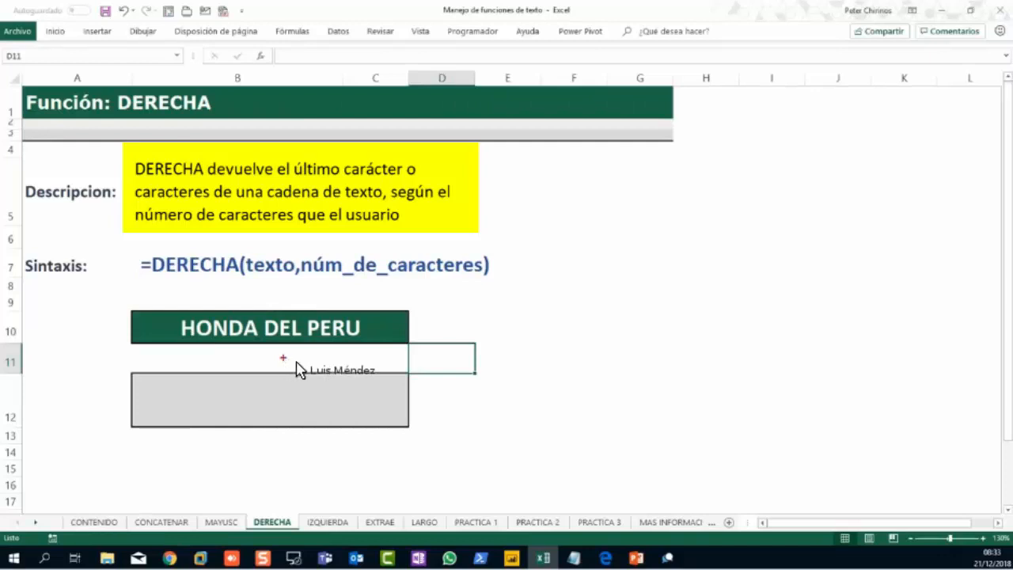
Step: Annotate the DERECHA example by linking the texto argument to HONDA DEL PERU and marking four characters counted from its end, and clear the drawings
{"action": "left_click_drag", "start_coordinate": [361, 293], "coordinate": [361, 368]}
{"action": "left_click_drag", "start_coordinate": [174, 359], "coordinate": [361, 358]}
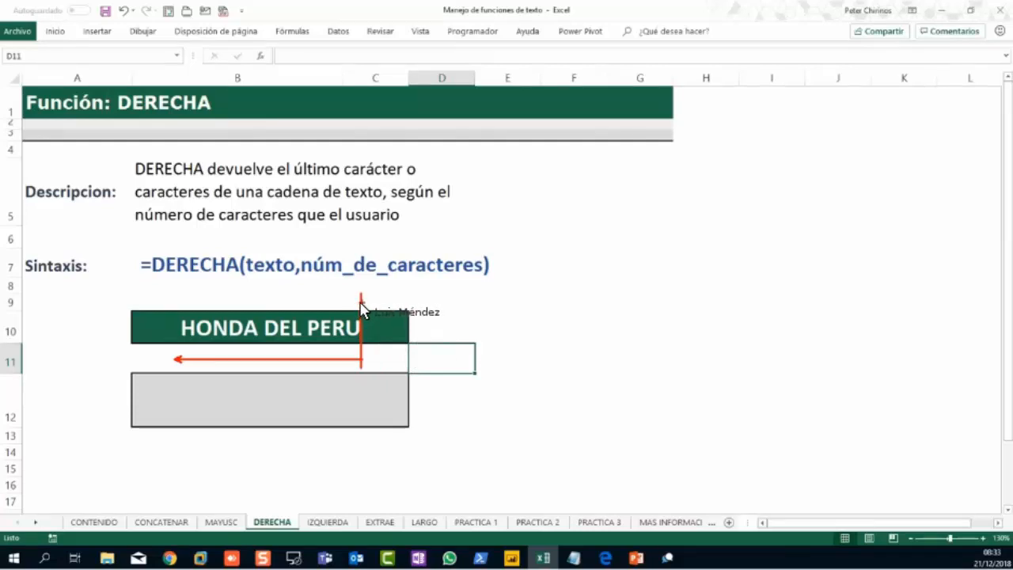
{"action": "mouse_move", "coordinate": [352, 290]}
{"action": "left_mouse_down"}
{"action": "mouse_move", "coordinate": [352, 309]}
{"action": "mouse_move", "coordinate": [312, 312]}
{"action": "left_mouse_up"}
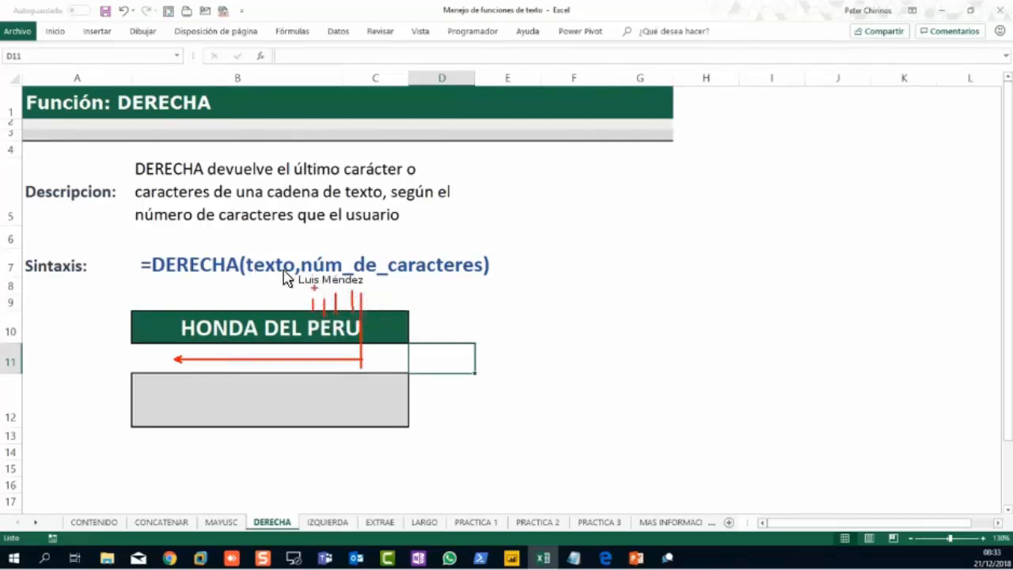
{"action": "mouse_move", "coordinate": [377, 240]}
{"action": "left_mouse_down"}
{"action": "mouse_move", "coordinate": [388, 264]}
{"action": "mouse_move", "coordinate": [404, 265]}
{"action": "mouse_move", "coordinate": [402, 287]}
{"action": "left_mouse_up"}
{"action": "mouse_move", "coordinate": [289, 270]}
{"action": "left_mouse_down"}
{"action": "mouse_move", "coordinate": [255, 263]}
{"action": "mouse_move", "coordinate": [278, 280]}
{"action": "mouse_move", "coordinate": [299, 258]}
{"action": "mouse_move", "coordinate": [260, 264]}
{"action": "left_mouse_up"}
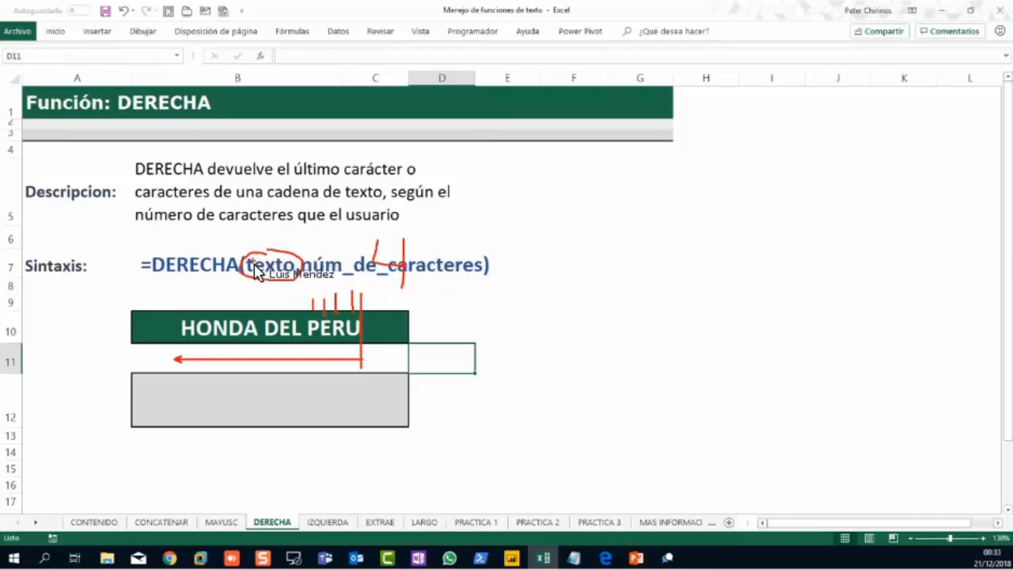
{"action": "left_click_drag", "start_coordinate": [235, 323], "coordinate": [240, 323]}
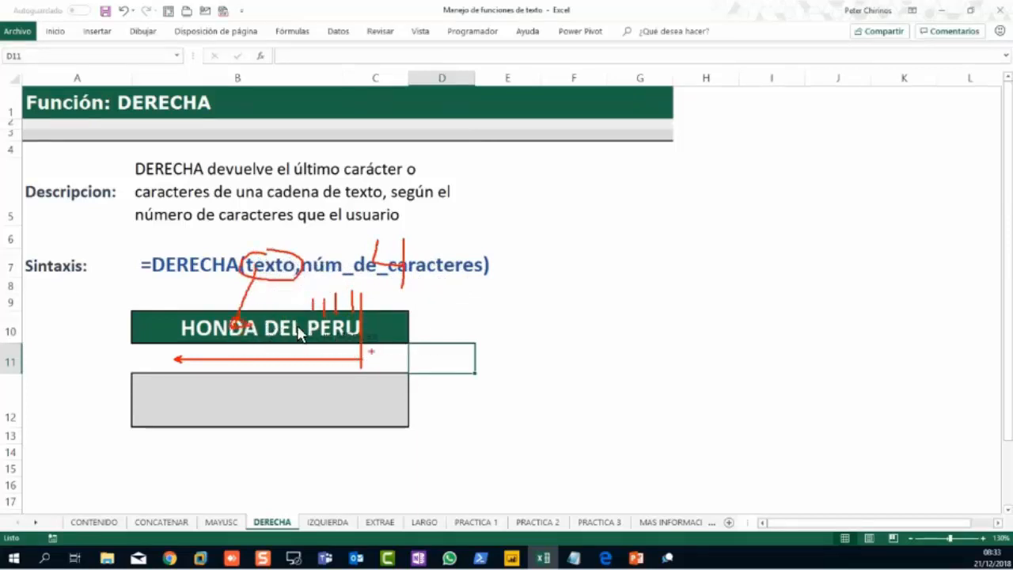
{"action": "left_click_drag", "start_coordinate": [124, 303], "coordinate": [172, 354]}
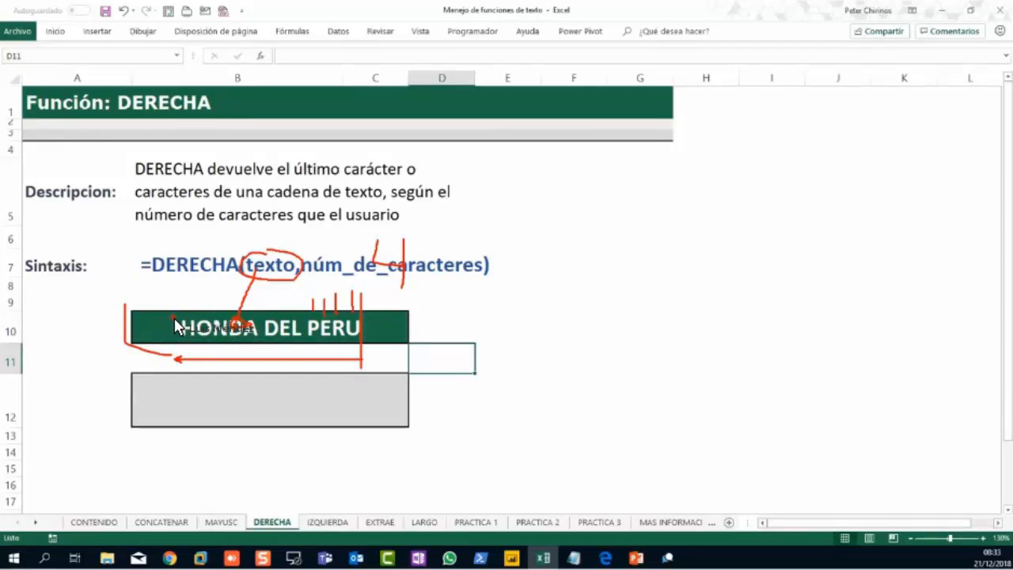
{"action": "key", "text": "Escape"}
Step: Enter a DERECHA formula in B12 that extracts the last 4 characters of the text in B10
{"action": "left_click", "coordinate": [284, 402]}
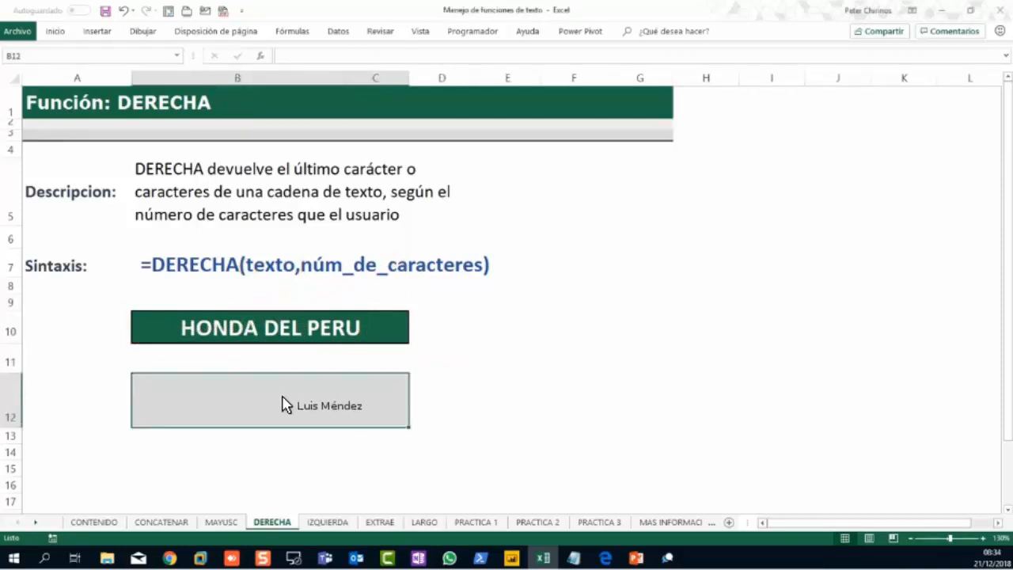
{"action": "type", "text": "="}
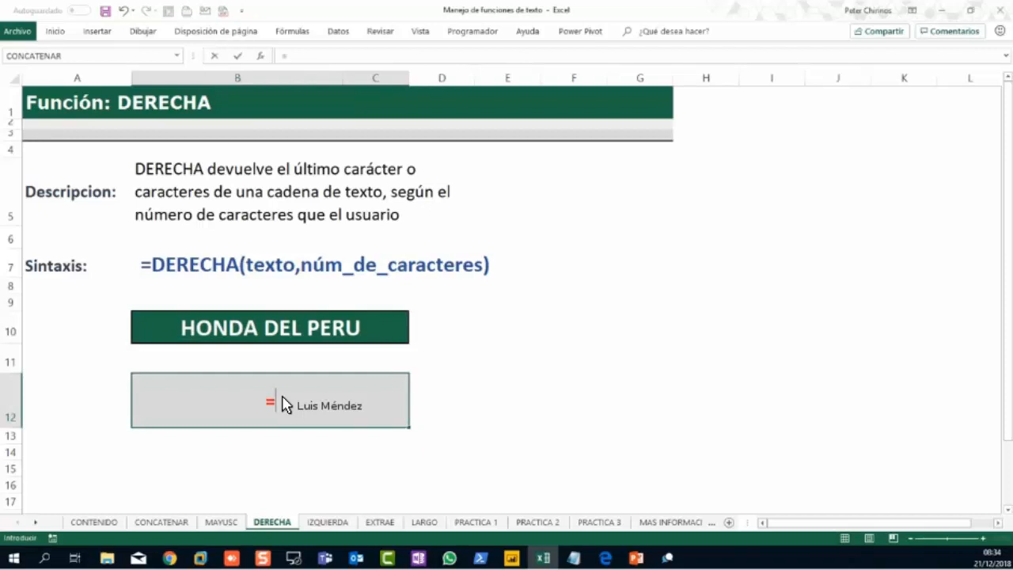
{"action": "type", "text": "dere"}
{"action": "key", "text": "Tab"}
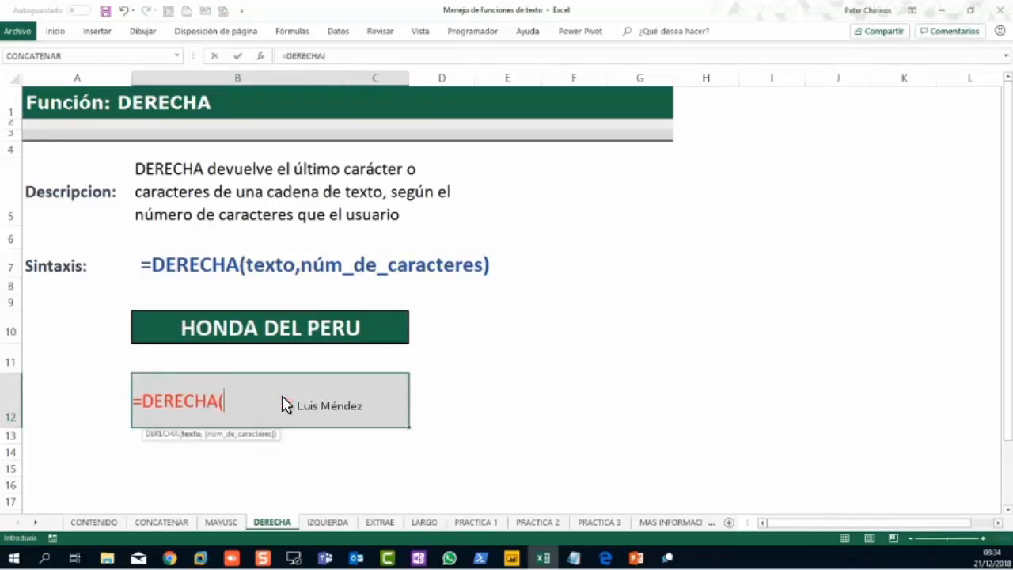
{"action": "left_click", "coordinate": [250, 339]}
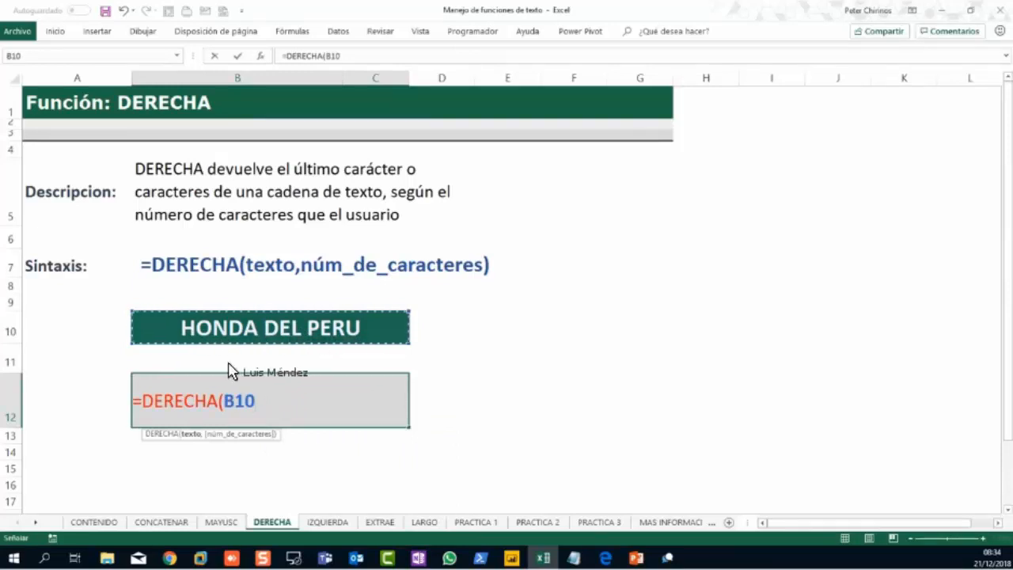
{"action": "type", "text": ",4"}
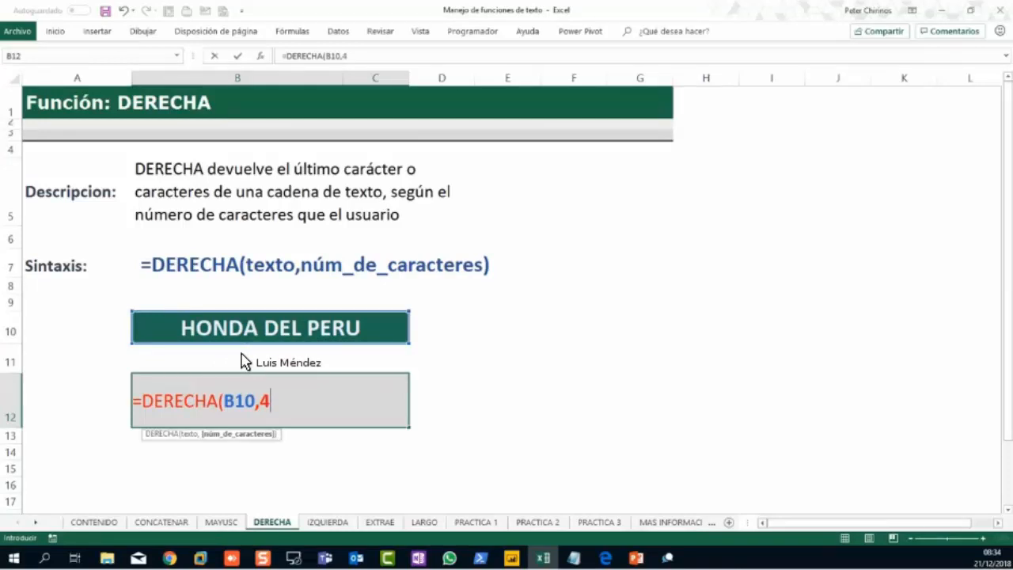
{"action": "key", "text": "Return"}
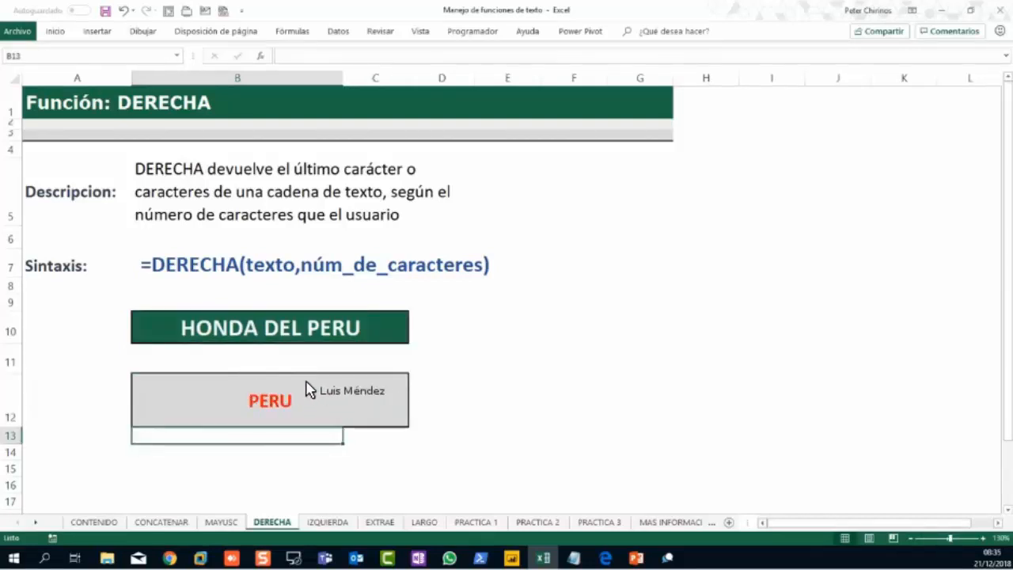
Step: Compare the DERECHA formula result in B12 with the source text in B10
{"action": "left_click_drag", "start_coordinate": [95, 302], "coordinate": [522, 364]}
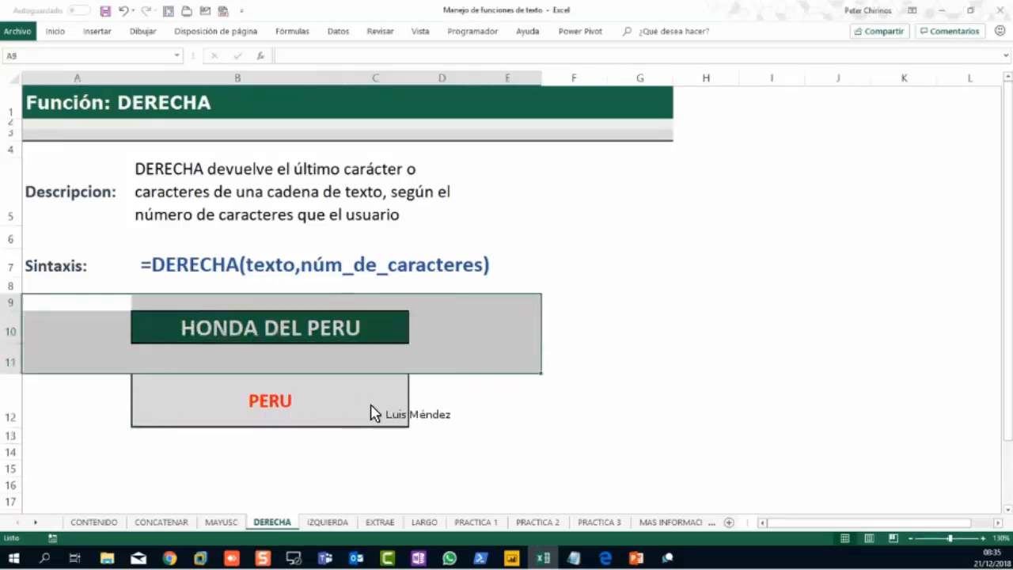
{"action": "left_click", "coordinate": [274, 414]}
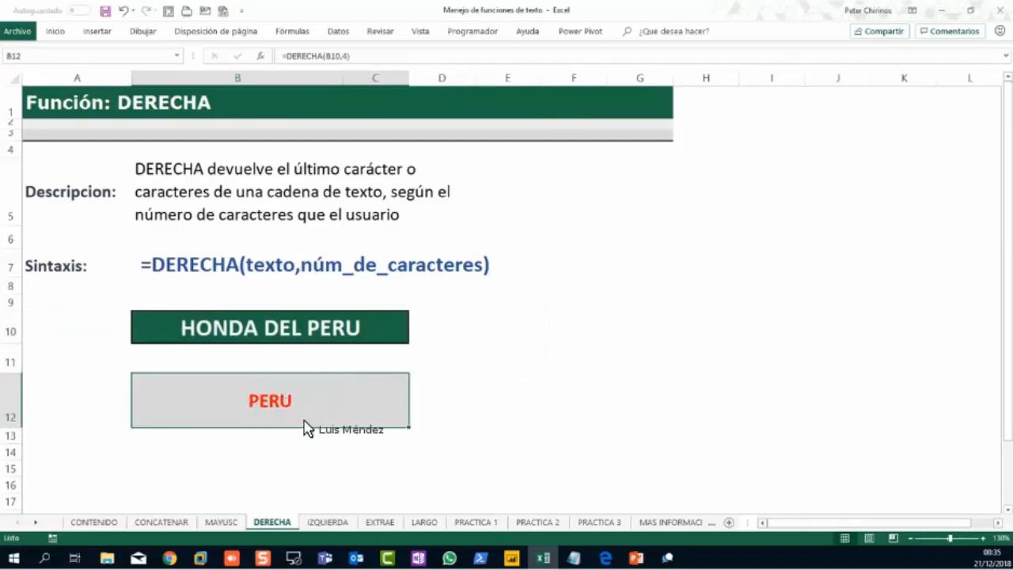
{"action": "left_click", "coordinate": [221, 338]}
{"action": "left_click", "coordinate": [281, 398]}
{"action": "left_click_drag", "start_coordinate": [413, 286], "coordinate": [87, 358]}
{"action": "left_click", "coordinate": [393, 366]}
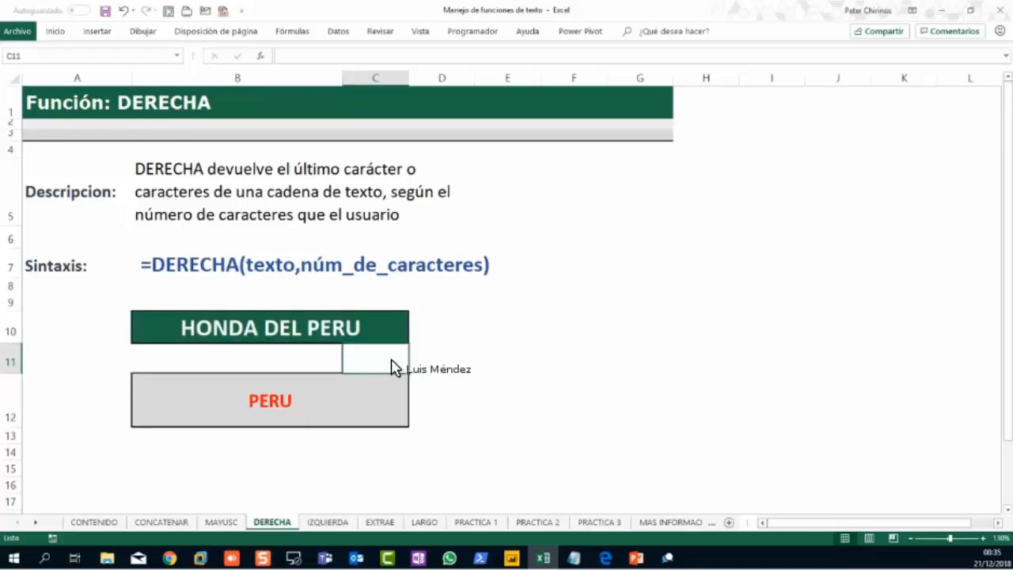
Step: On the IZQUIERDA sheet, increase the heights of rows 4 and 5 so the function description fits in full
{"action": "left_click", "coordinate": [328, 521]}
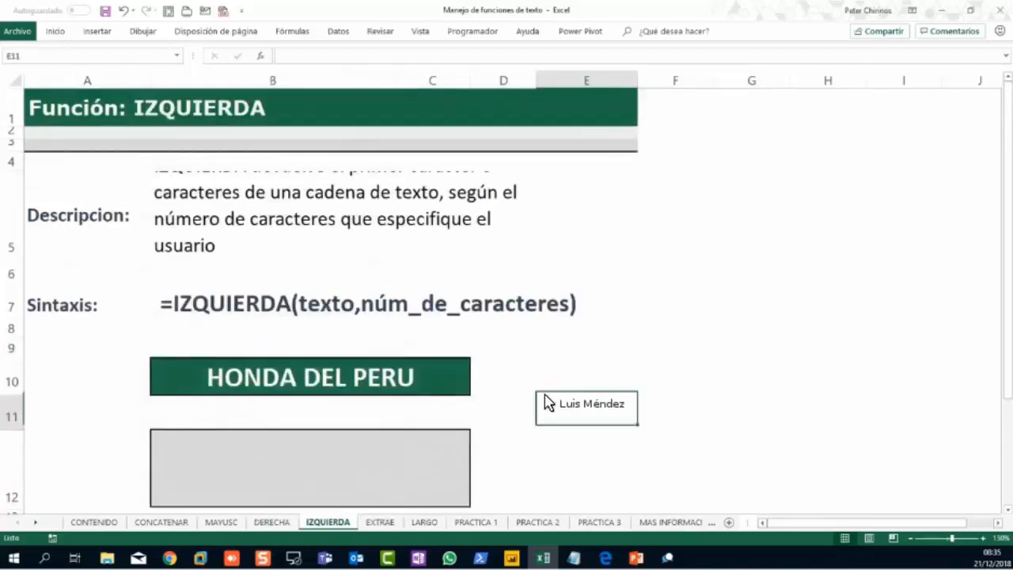
{"action": "mouse_move", "coordinate": [13, 169]}
{"action": "left_mouse_down"}
{"action": "mouse_move", "coordinate": [11, 193]}
{"action": "mouse_move", "coordinate": [11, 182]}
{"action": "left_mouse_up"}
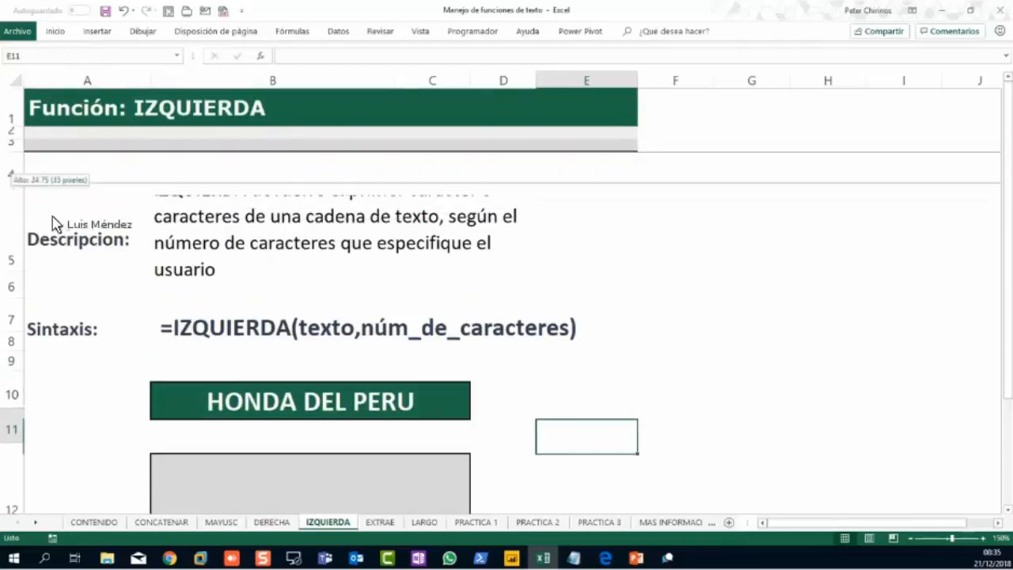
{"action": "left_click", "coordinate": [93, 221]}
{"action": "left_click_drag", "start_coordinate": [16, 272], "coordinate": [16, 284]}
{"action": "left_click", "coordinate": [642, 277]}
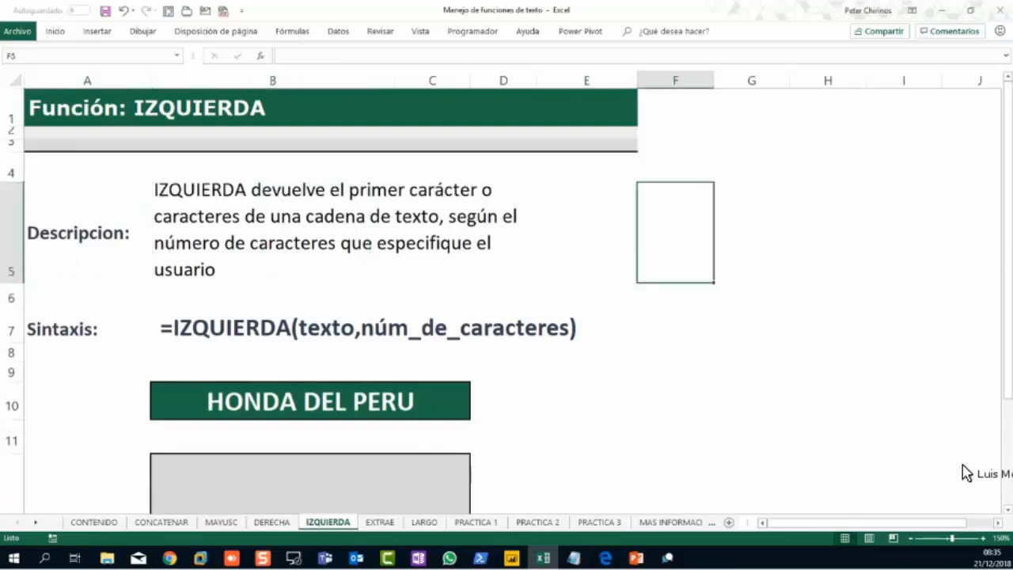
{"action": "left_click", "coordinate": [1007, 508]}
{"action": "left_click", "coordinate": [1007, 509]}
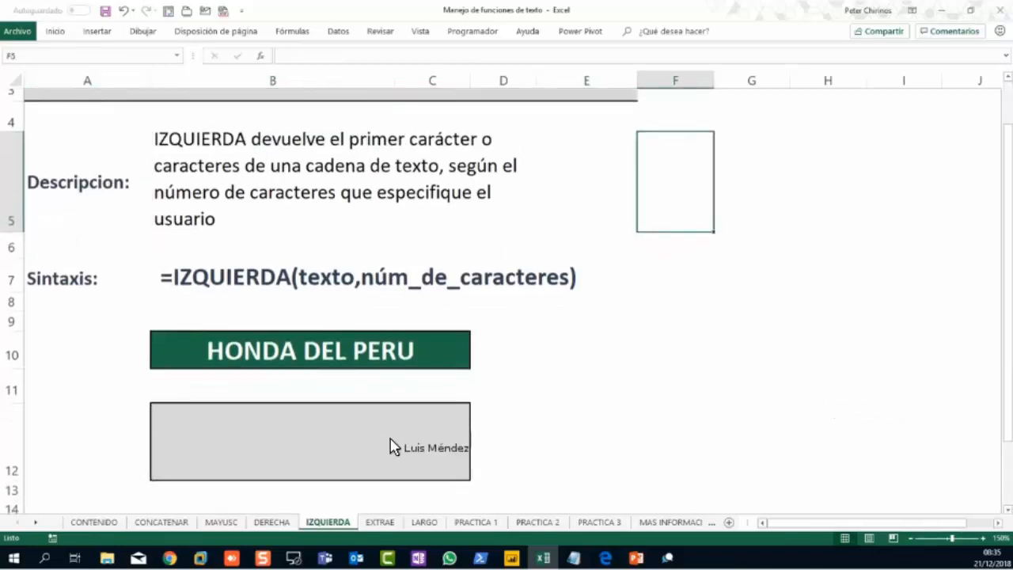
Step: Examine the IZQUIERDA syntax and the HONDA DEL PERU text, marking where counting starts and its direction with a line and arrow
{"action": "left_click", "coordinate": [342, 452]}
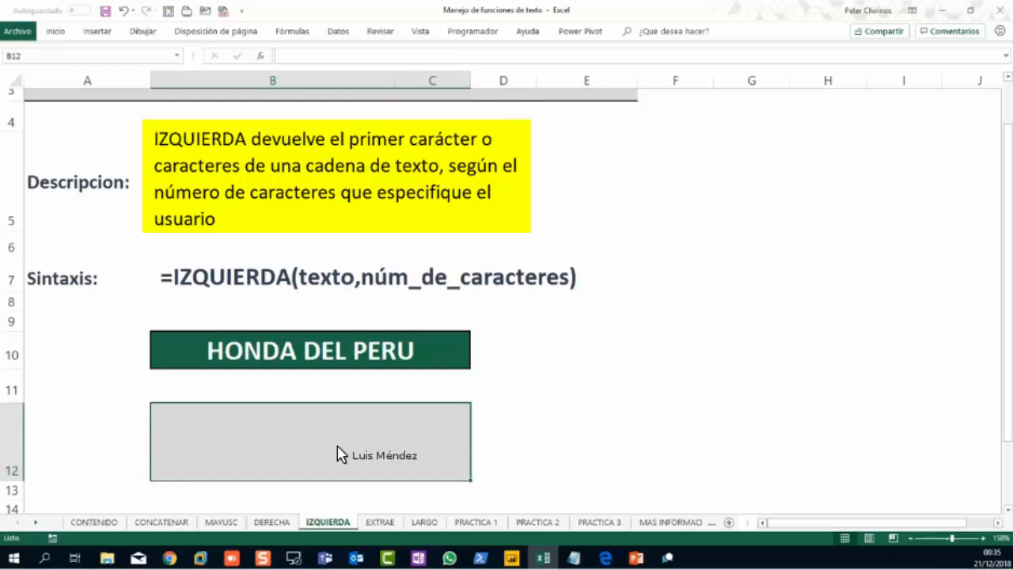
{"action": "left_click", "coordinate": [284, 358]}
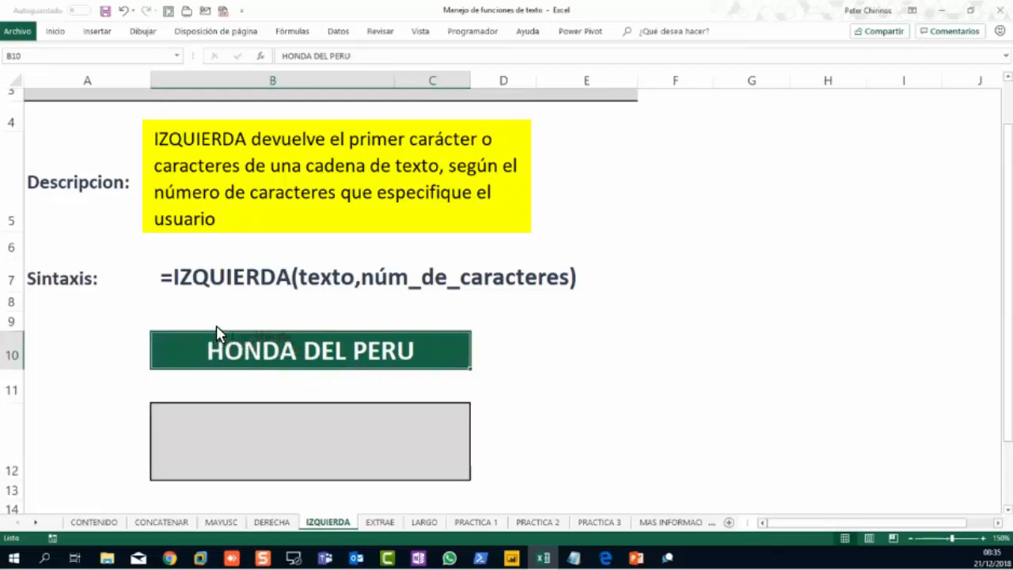
{"action": "left_click_drag", "start_coordinate": [221, 360], "coordinate": [224, 380]}
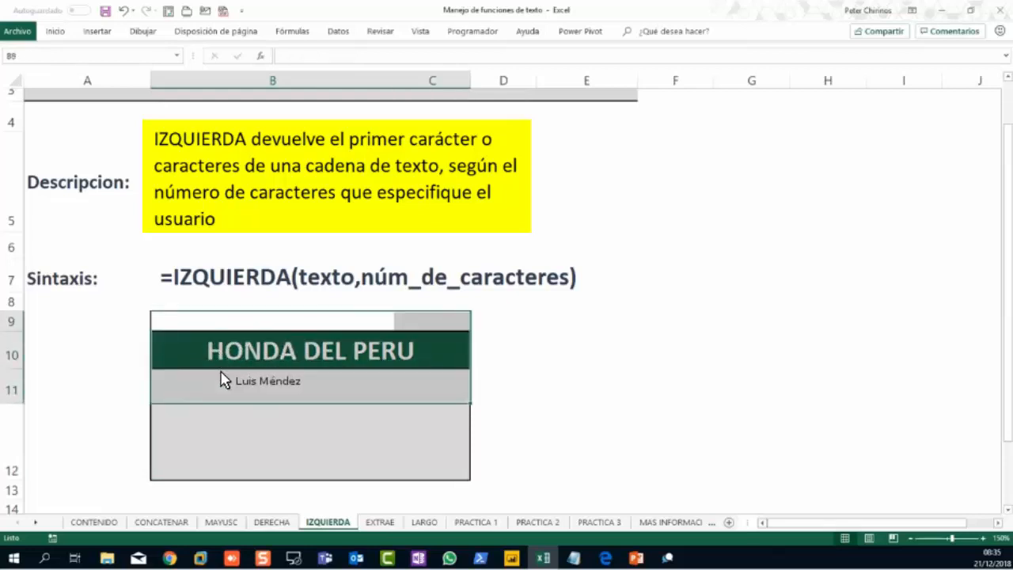
{"action": "left_click", "coordinate": [354, 288]}
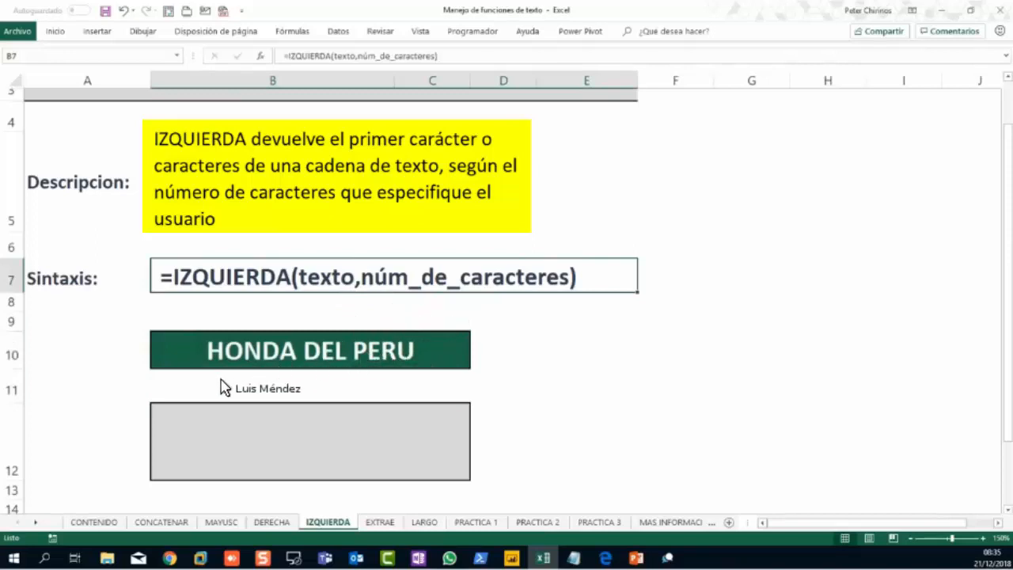
{"action": "left_click", "coordinate": [221, 388]}
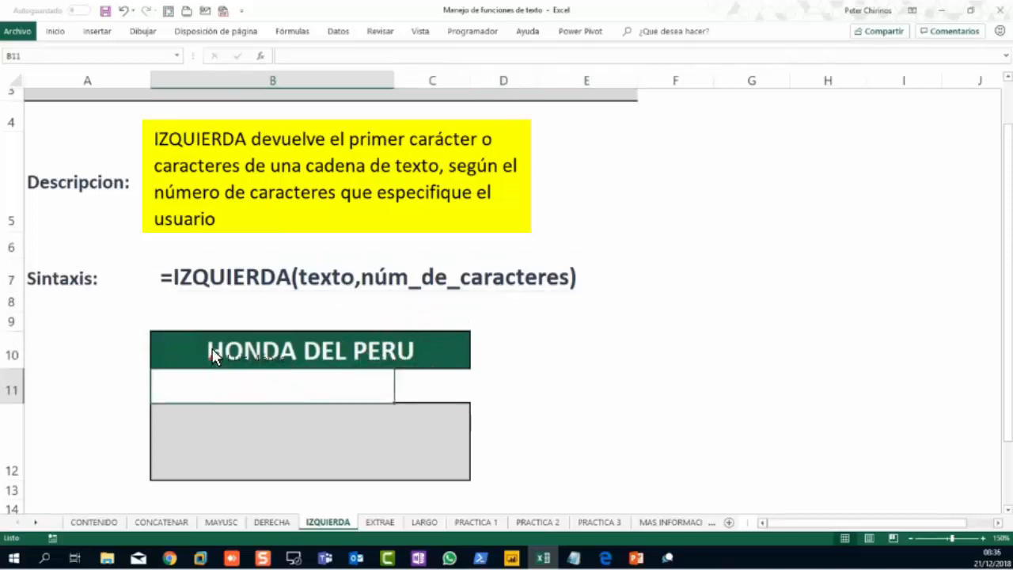
{"action": "left_click_drag", "start_coordinate": [205, 313], "coordinate": [208, 401]}
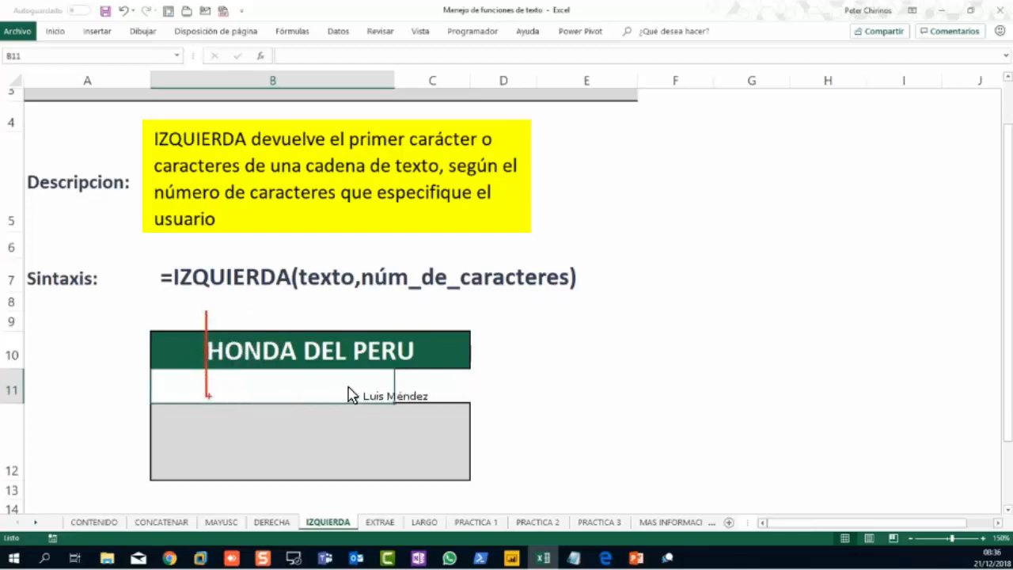
{"action": "left_click_drag", "start_coordinate": [456, 383], "coordinate": [209, 385]}
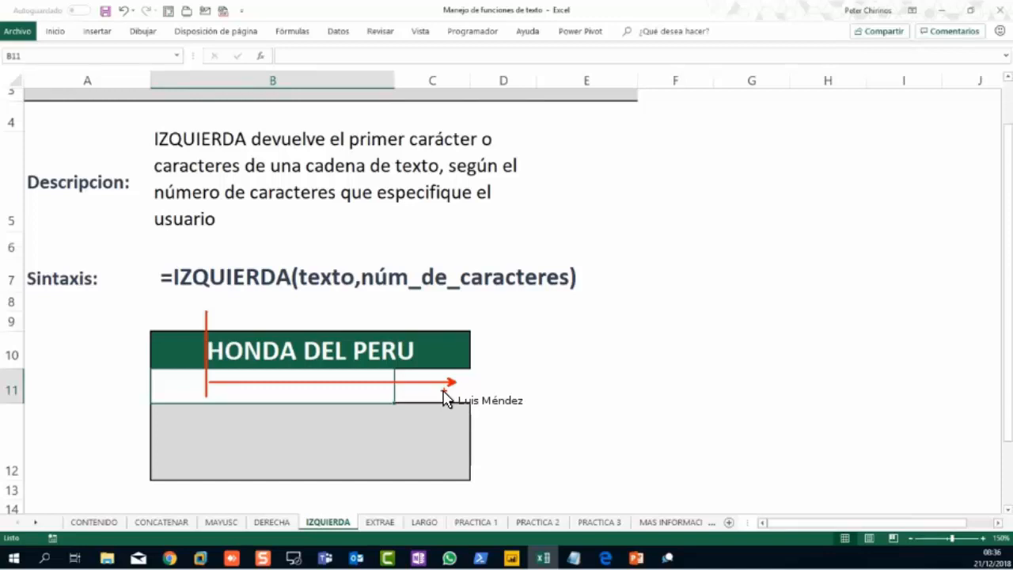
Step: Begin an IZQUIERDA formula in cell B12 of the IZQUIERDA sheet
{"action": "left_click", "coordinate": [287, 458]}
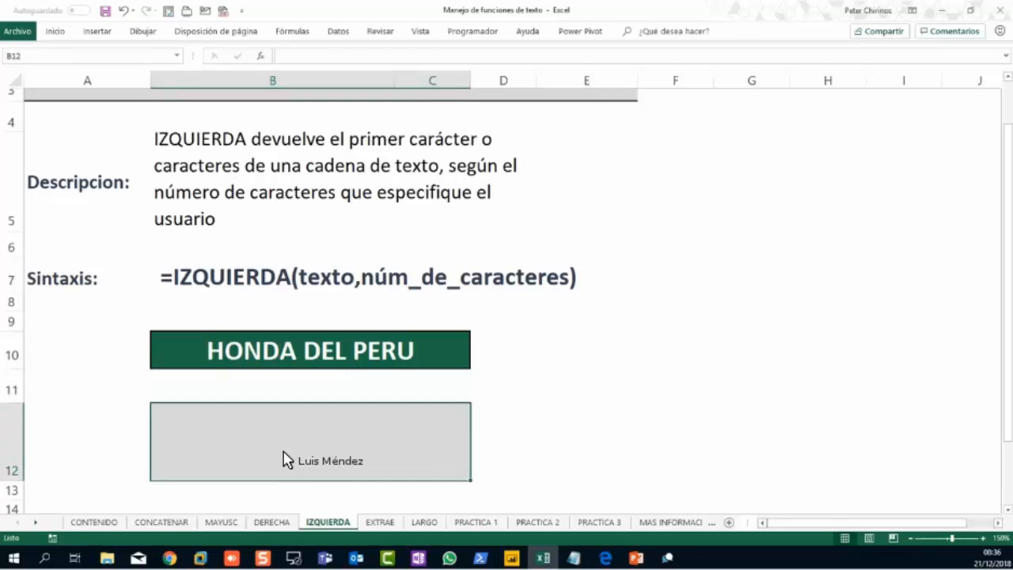
{"action": "type", "text": "=i"}
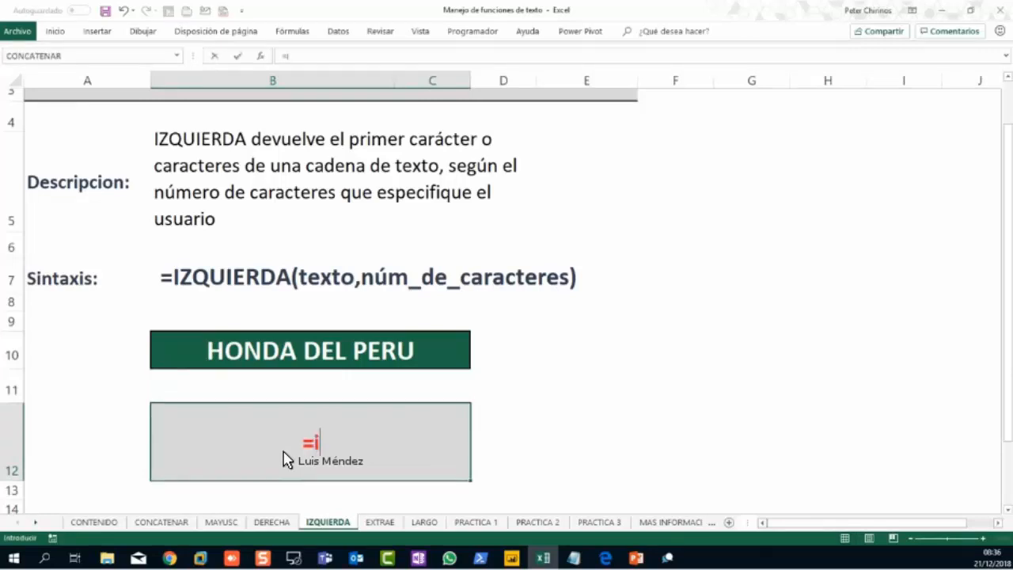
Step: Complete the formula =IZQUIERDA(B10,5) in cell B12 to extract the first five characters of HONDA DEL PERU
{"action": "type", "text": "z"}
{"action": "key", "text": "Tab"}
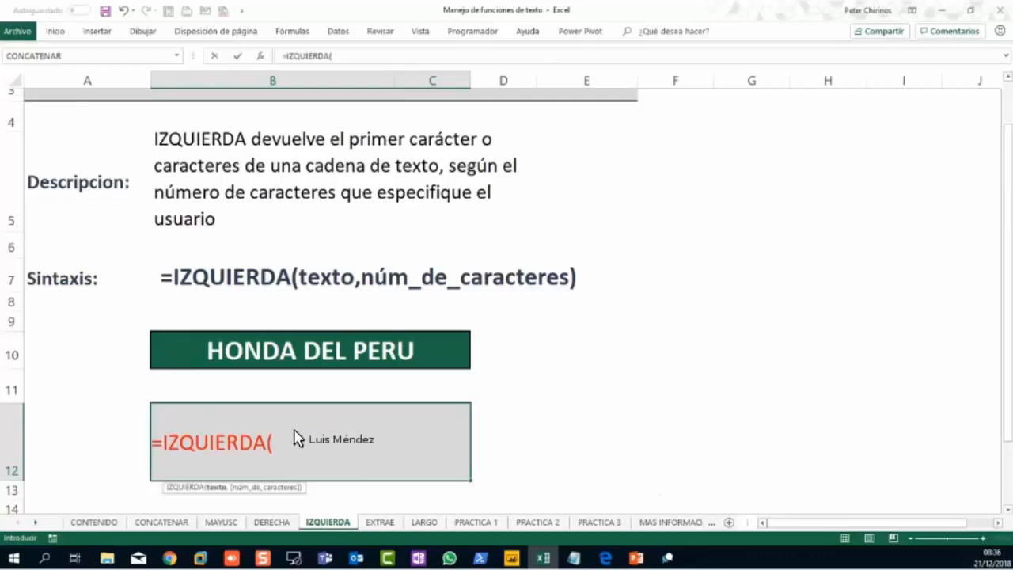
{"action": "left_click", "coordinate": [307, 367]}
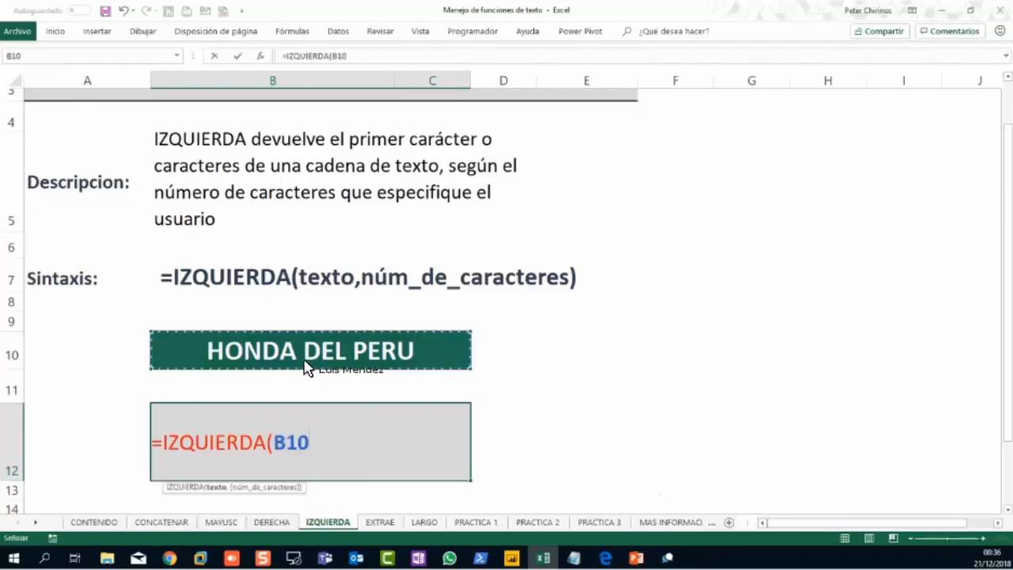
{"action": "type", "text": "."}
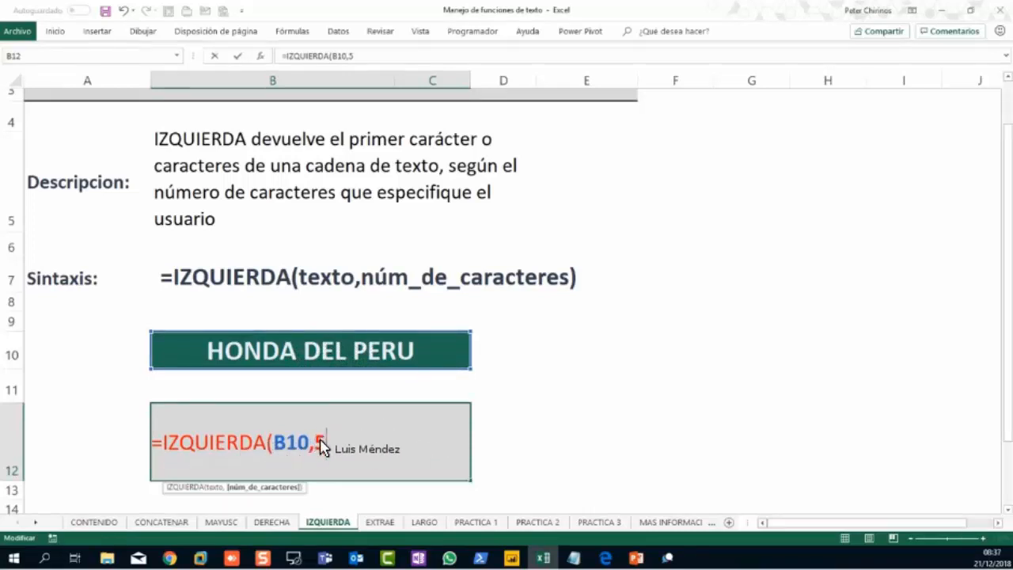
{"action": "key", "text": "Return"}
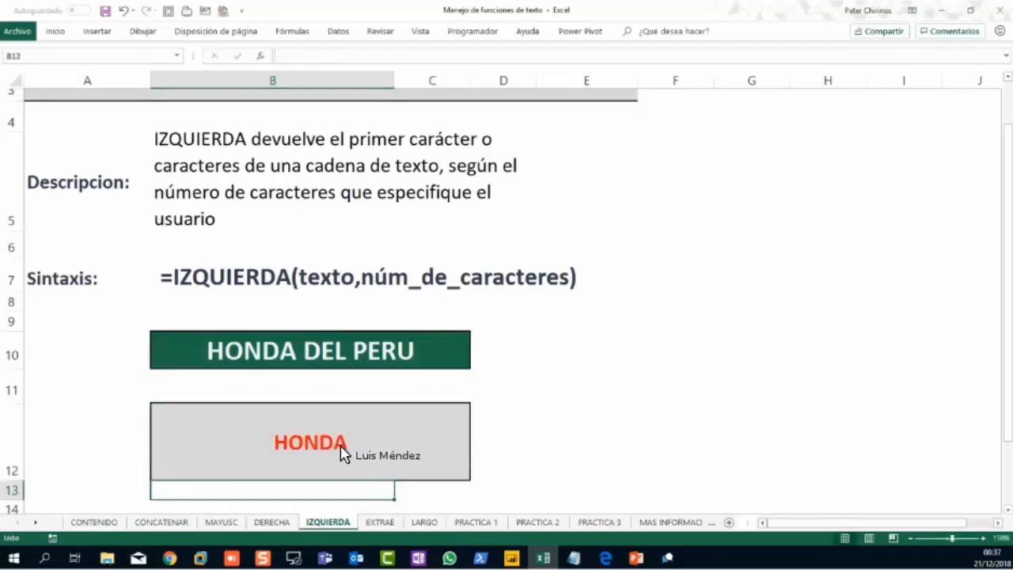
{"action": "left_click", "coordinate": [563, 442]}
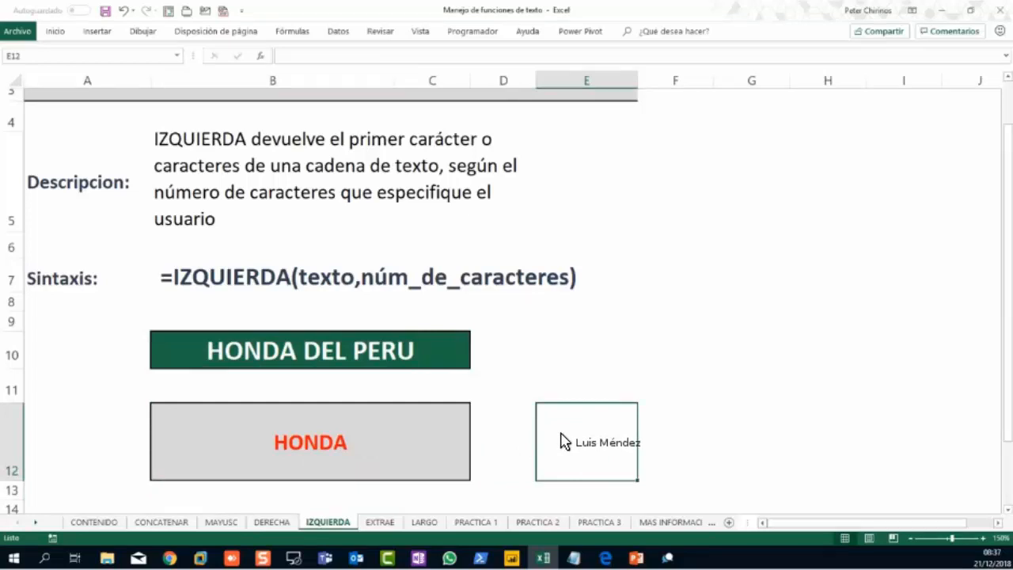
Step: Compare the DERECHA and IZQUIERDA sheets, examining the syntax and example of each function
{"action": "left_click", "coordinate": [278, 522]}
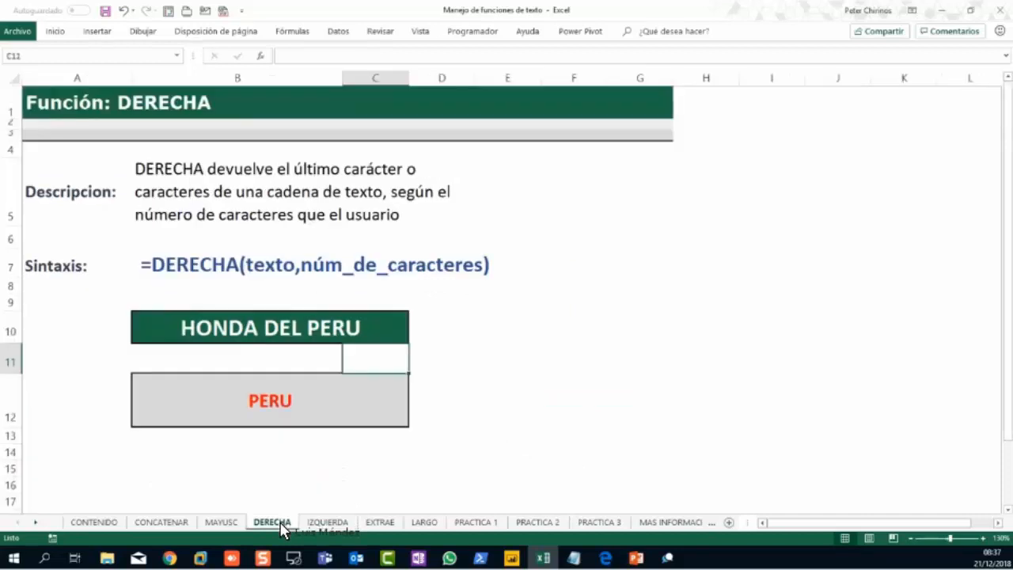
{"action": "left_click", "coordinate": [328, 523]}
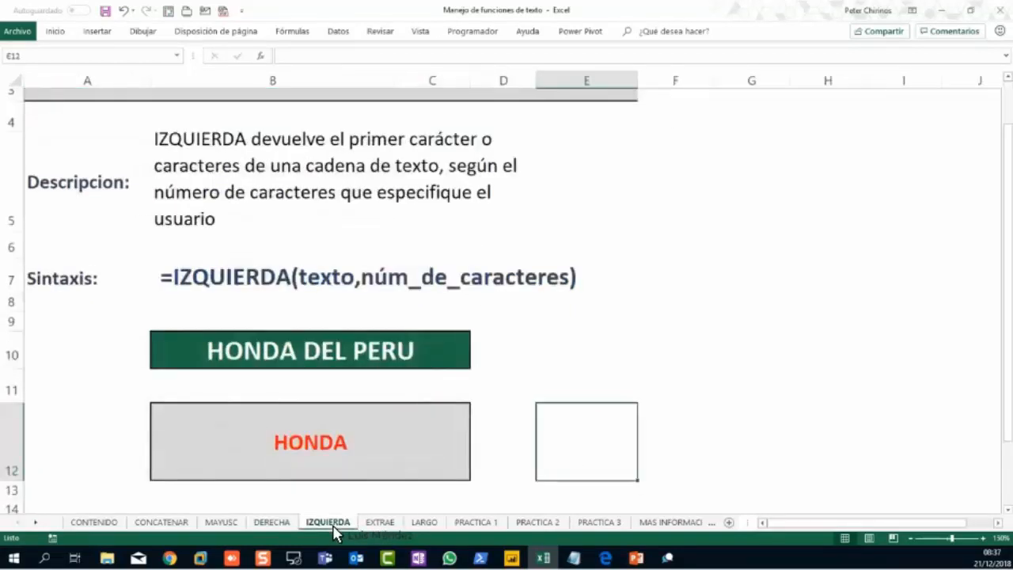
{"action": "left_click", "coordinate": [281, 526]}
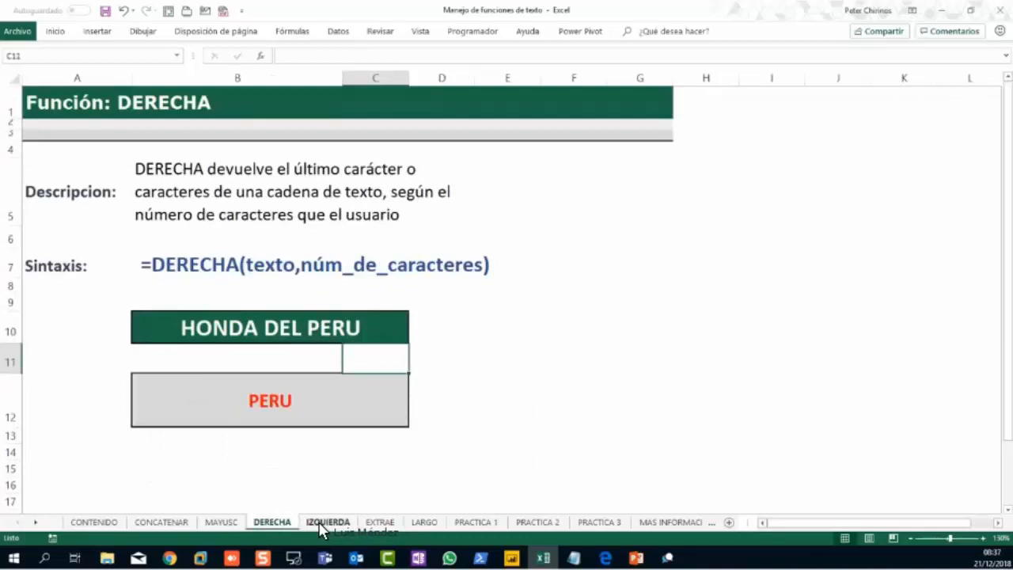
{"action": "left_click", "coordinate": [319, 523]}
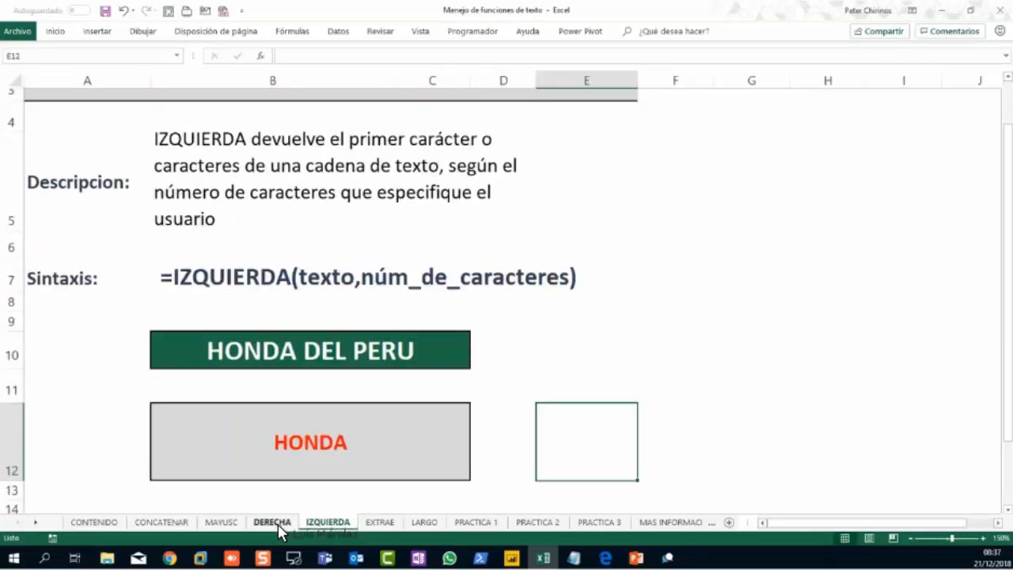
{"action": "left_click", "coordinate": [279, 525]}
{"action": "left_click", "coordinate": [320, 526]}
{"action": "left_click", "coordinate": [289, 526]}
{"action": "left_click", "coordinate": [321, 525]}
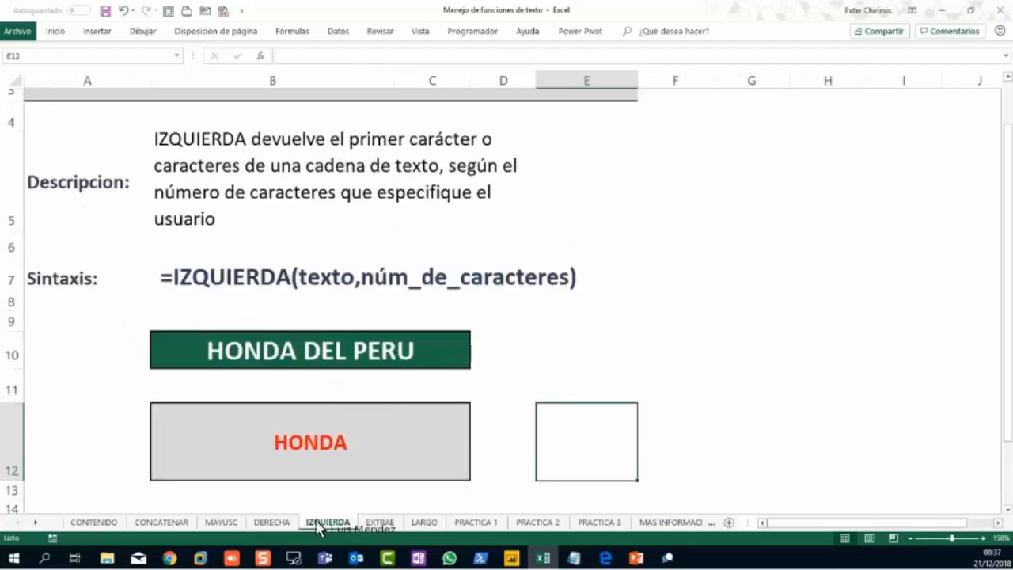
Step: Go to the CONCATENAR sheet and select cell F6, the first entry under Alternativa 2 - Correo Electronico
{"action": "left_click", "coordinate": [171, 523]}
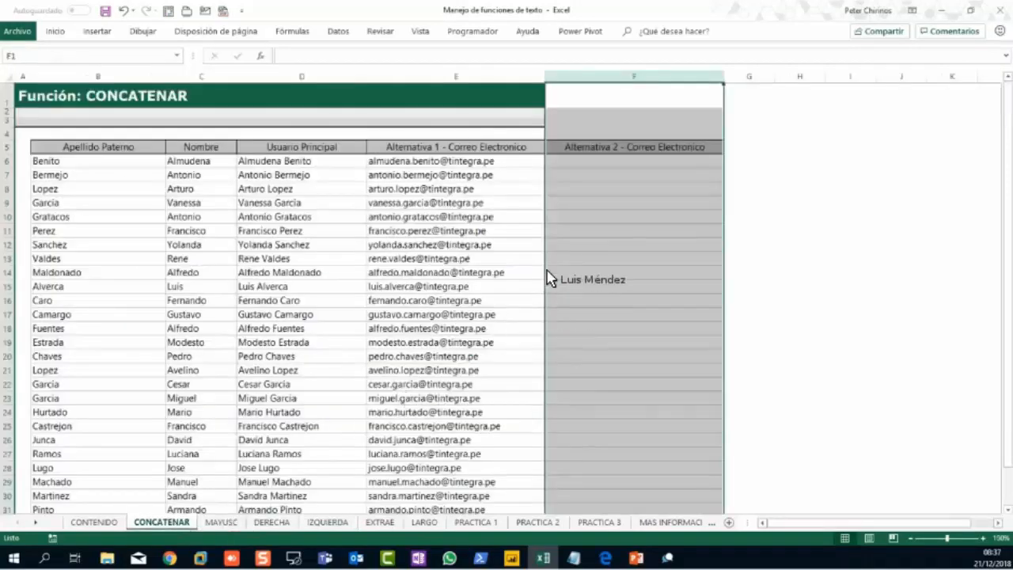
{"action": "left_click", "coordinate": [583, 203]}
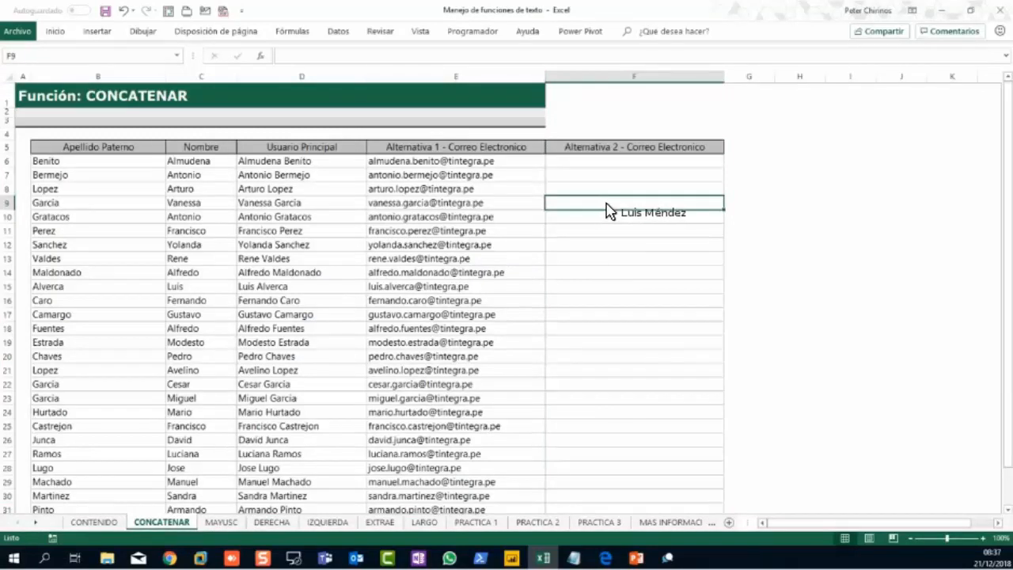
{"action": "left_click", "coordinate": [611, 161]}
{"action": "left_click", "coordinate": [625, 77]}
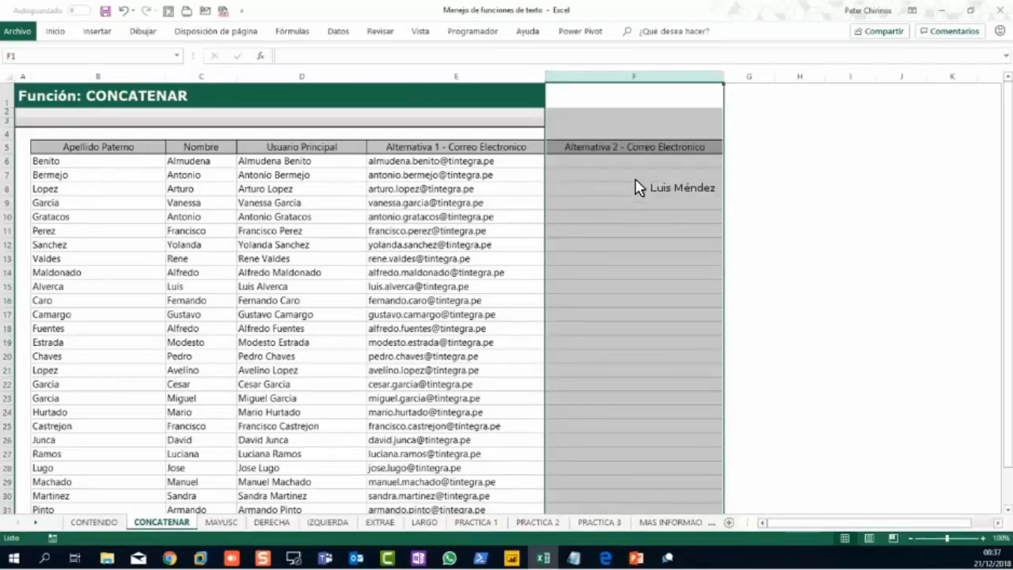
{"action": "left_click", "coordinate": [633, 166]}
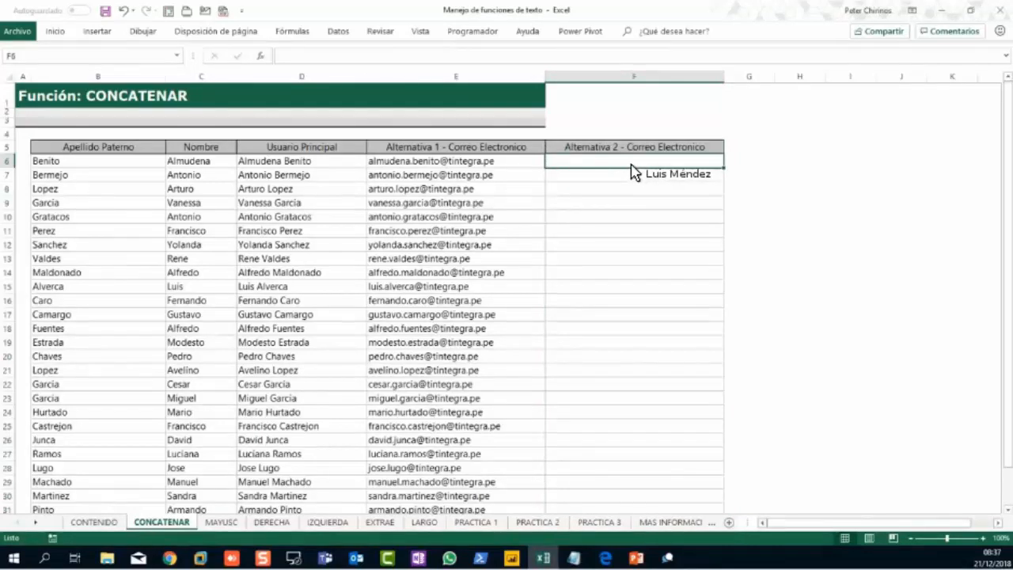
Step: Enter =IZQUIERDA(C6,1) in cell F6 to extract the first letter of the Nombre value
{"action": "type", "text": "="}
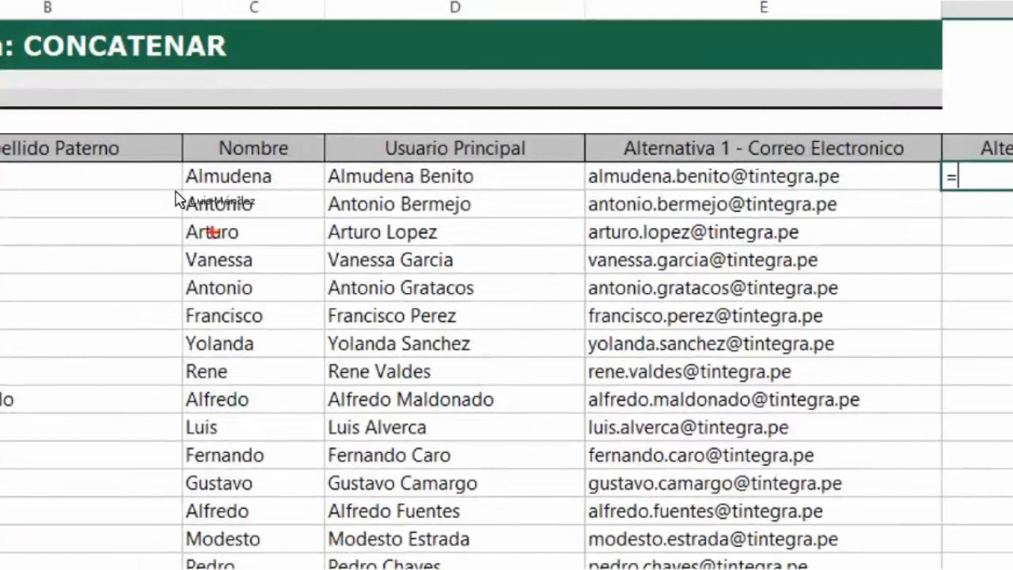
{"action": "mouse_move", "coordinate": [181, 125]}
{"action": "left_mouse_down"}
{"action": "mouse_move", "coordinate": [192, 254]}
{"action": "mouse_move", "coordinate": [182, 257]}
{"action": "left_mouse_up"}
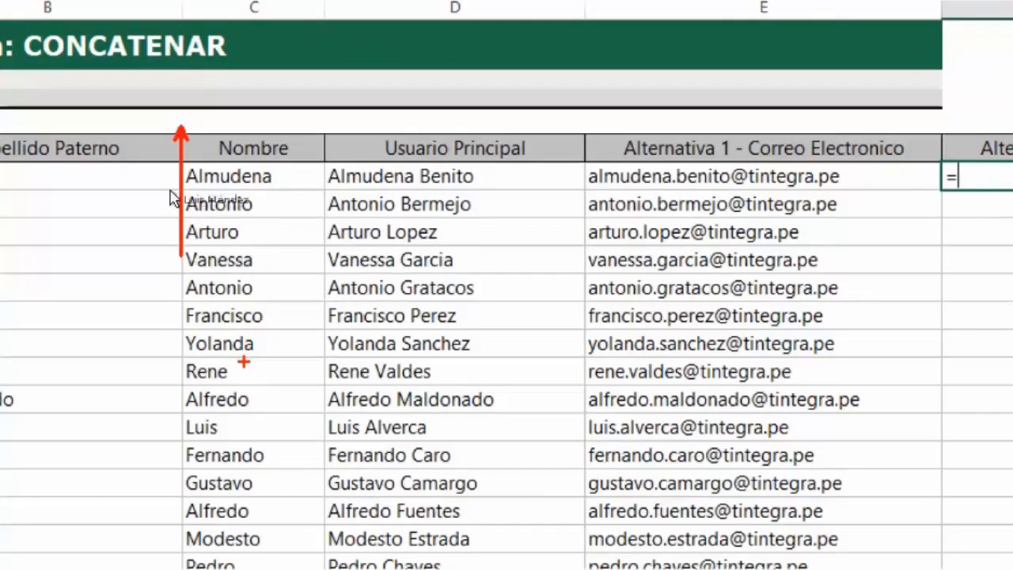
{"action": "type", "text": "izq"}
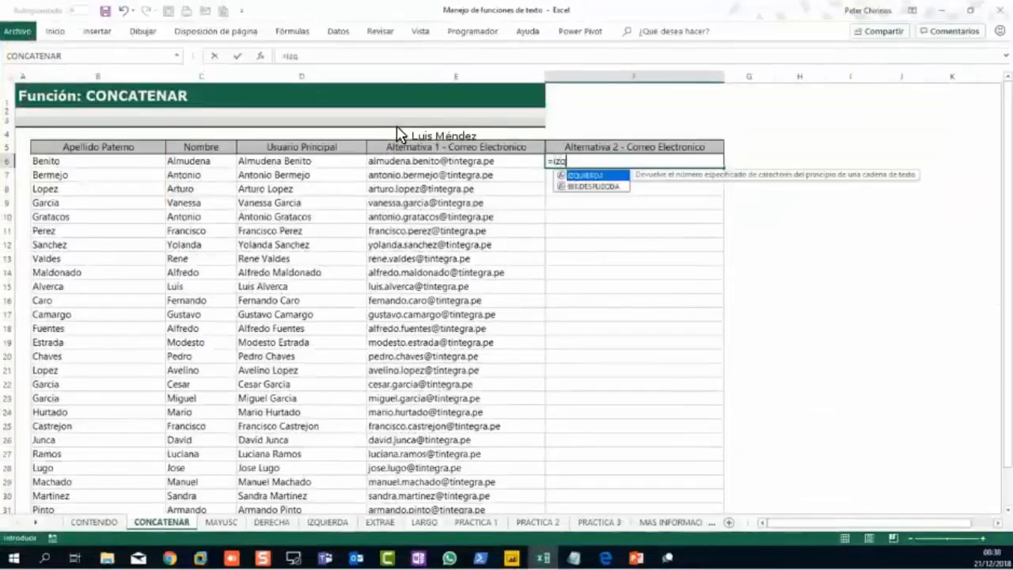
{"action": "key", "text": "Tab"}
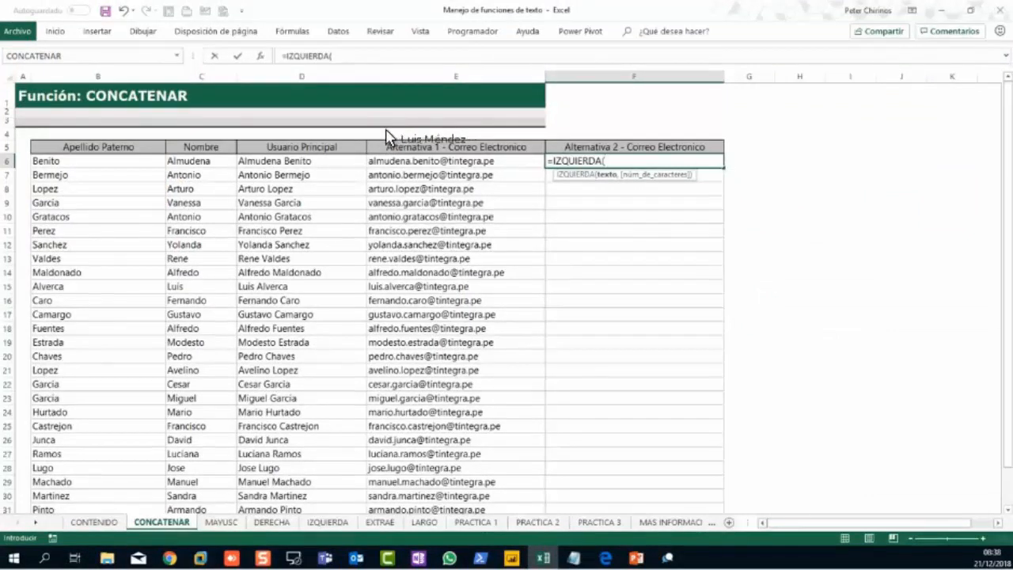
{"action": "left_click", "coordinate": [206, 164]}
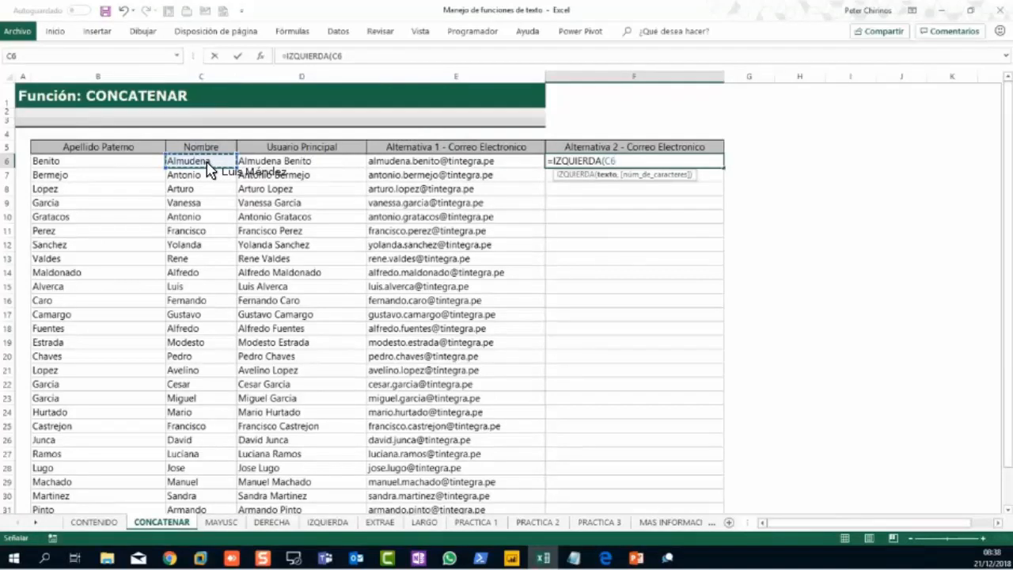
{"action": "type", "text": ",1"}
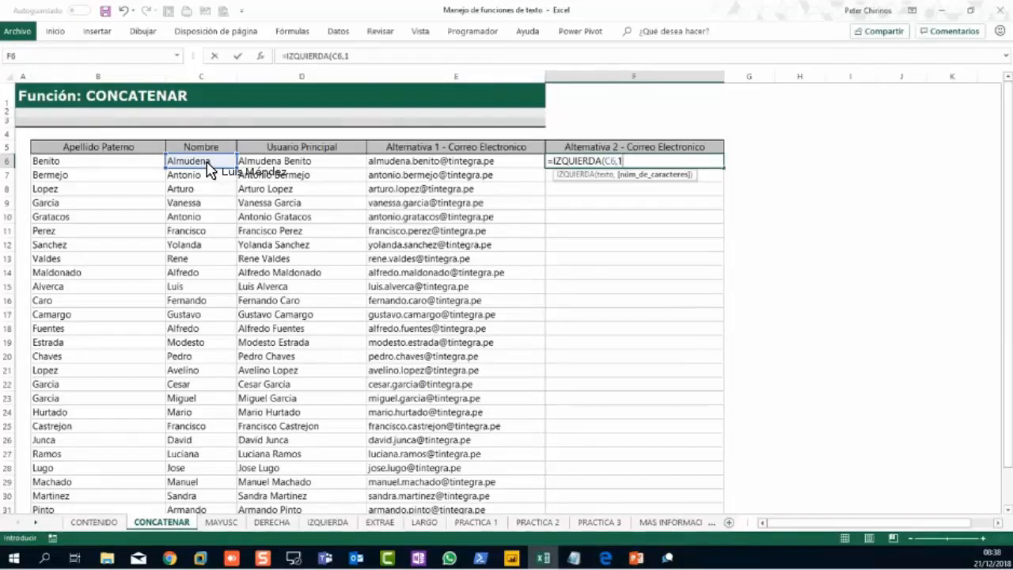
{"action": "type", "text": ")"}
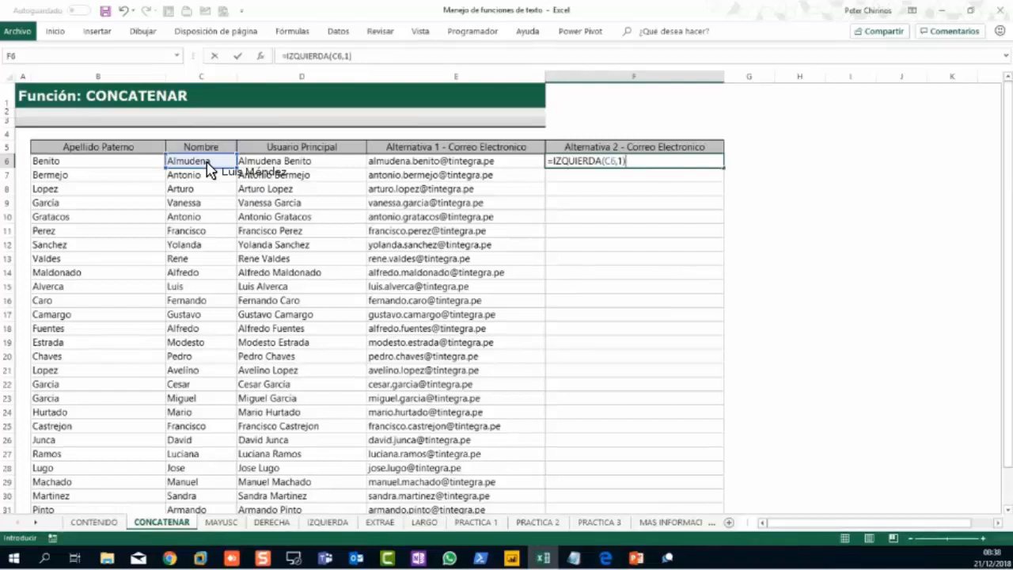
{"action": "key", "text": "Left"}
{"action": "key", "text": "Left"}
{"action": "key", "text": "Right"}
{"action": "key", "text": "Right"}
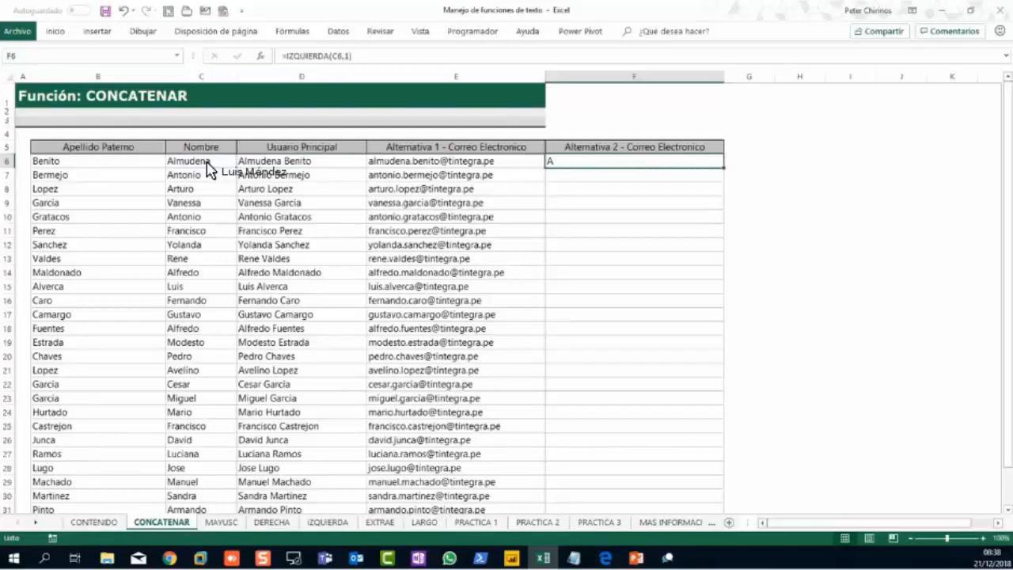
Step: Nest the IZQUIERDA formula in F6 inside CONCATENAR as its first text and add surname cell B6 as the second
{"action": "key", "text": "F2"}
{"action": "key", "text": "Left"}
{"action": "key", "text": "Left"}
{"action": "key", "text": "Left"}
{"action": "key", "text": "Left"}
{"action": "key", "text": "Left"}
{"action": "key", "text": "Left"}
{"action": "key", "text": "Left"}
{"action": "key", "text": "Left"}
{"action": "key", "text": "Left"}
{"action": "key", "text": "Left"}
{"action": "key", "text": "Left"}
{"action": "key", "text": "Left"}
{"action": "key", "text": "Left"}
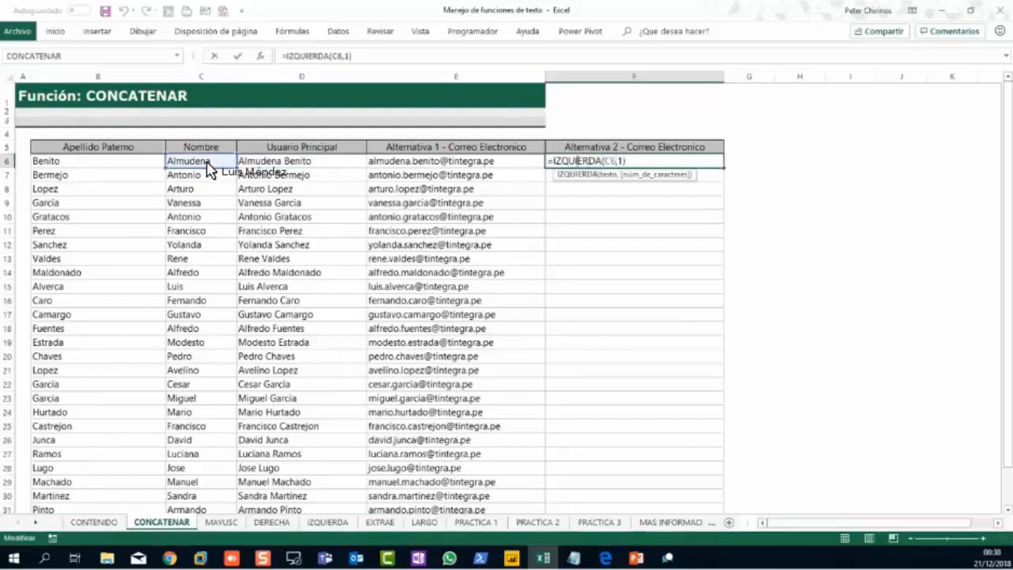
{"action": "key", "text": "Left"}
{"action": "key", "text": "BackSpace"}
{"action": "type", "text": "concat"}
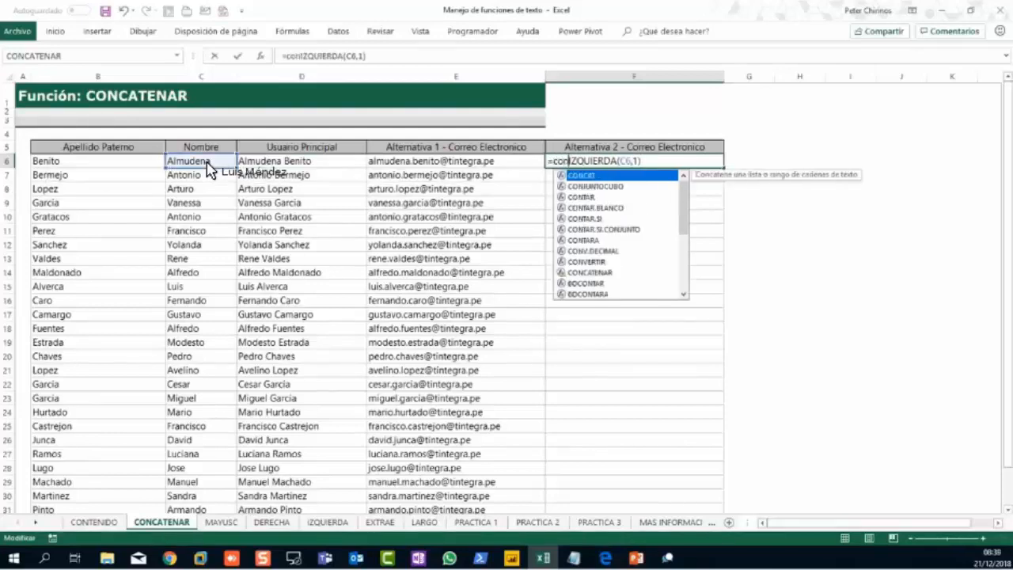
{"action": "key", "text": "Down"}
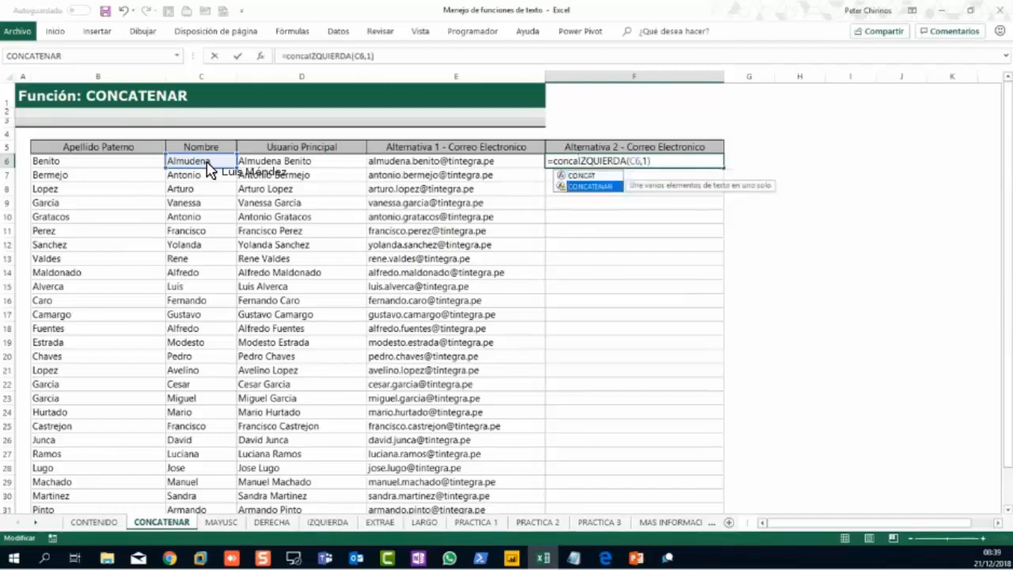
{"action": "key", "text": "Tab"}
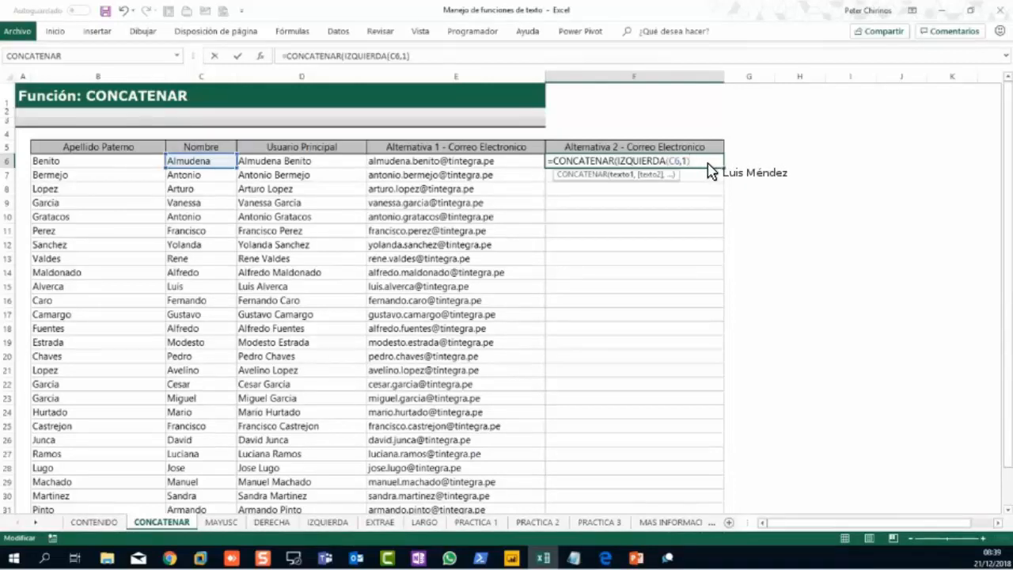
{"action": "type", "text": ","}
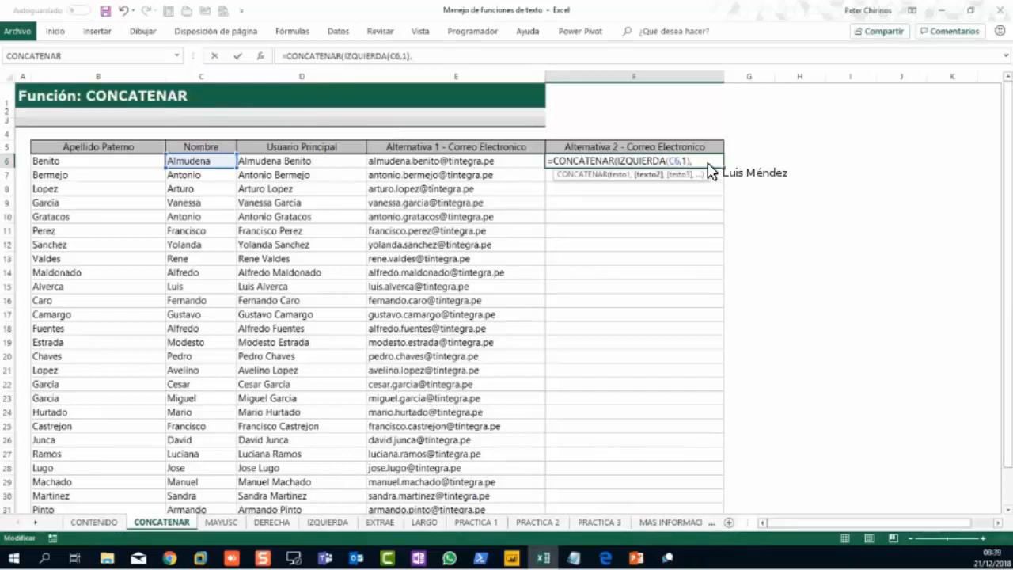
{"action": "left_click", "coordinate": [137, 168]}
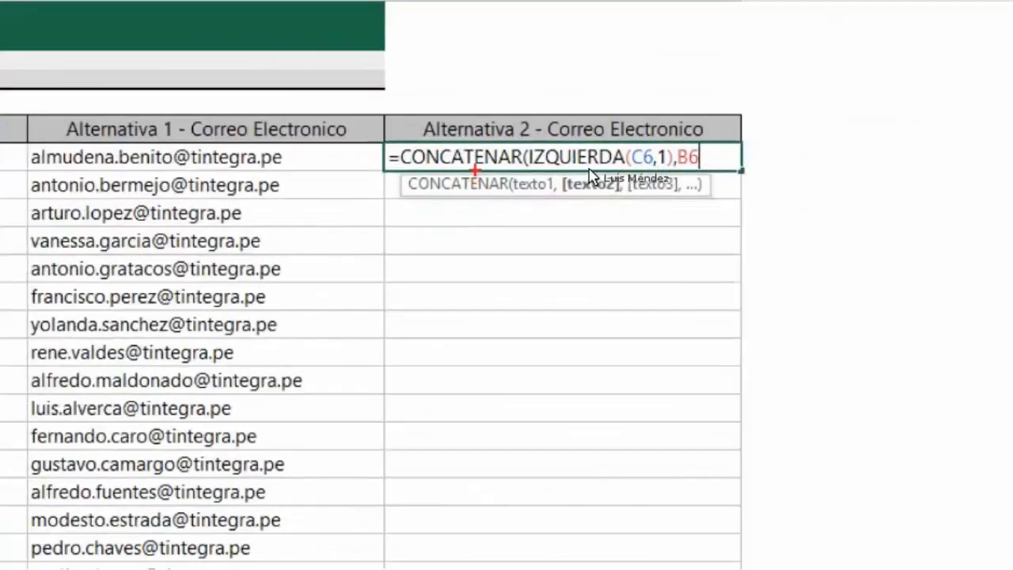
{"action": "left_click_drag", "start_coordinate": [475, 168], "coordinate": [475, 334]}
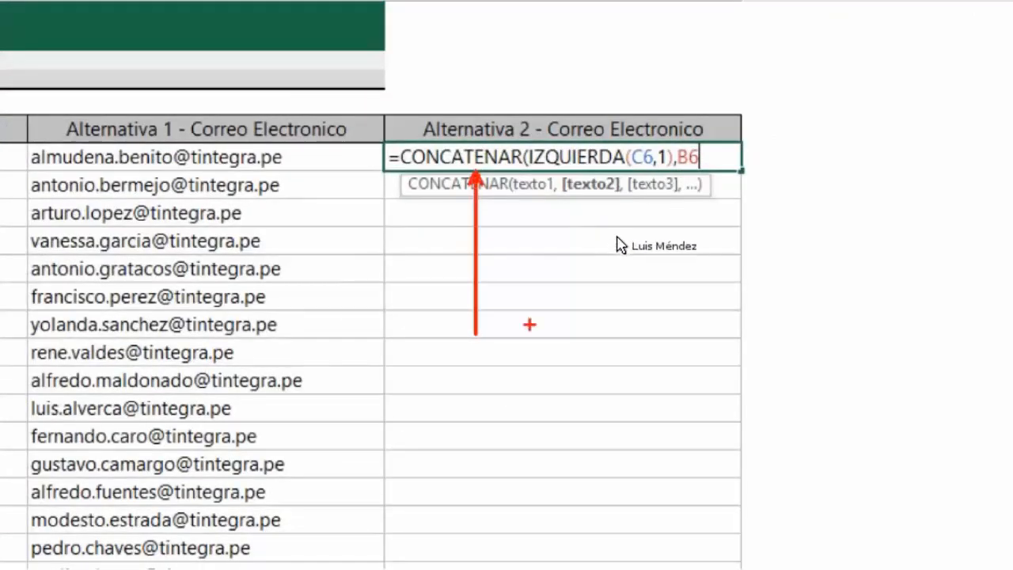
{"action": "mouse_move", "coordinate": [524, 139]}
{"action": "left_mouse_down"}
{"action": "mouse_move", "coordinate": [546, 167]}
{"action": "mouse_move", "coordinate": [673, 174]}
{"action": "left_mouse_up"}
{"action": "left_click_drag", "start_coordinate": [616, 187], "coordinate": [616, 297]}
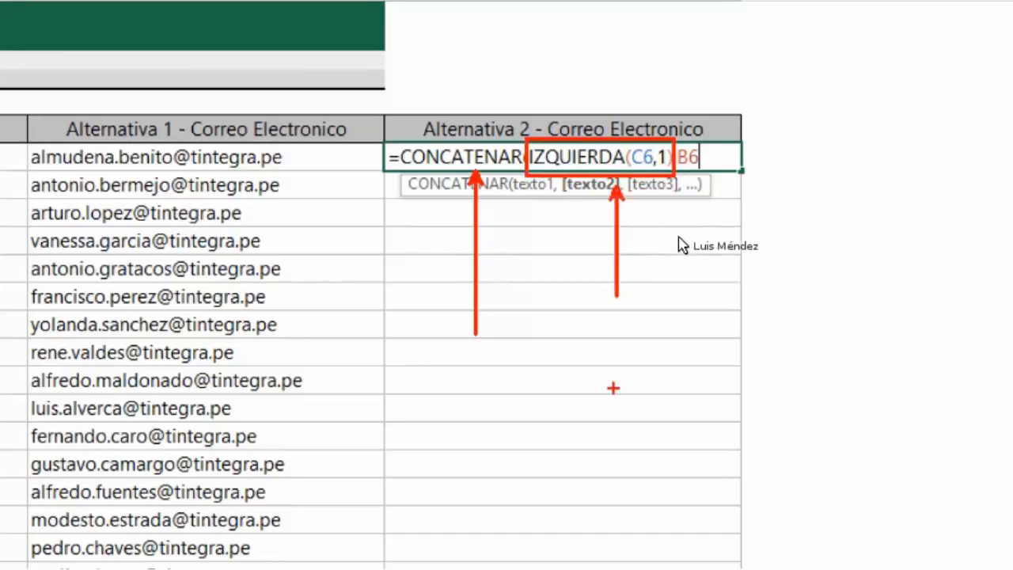
{"action": "mouse_move", "coordinate": [712, 130]}
{"action": "left_mouse_down"}
{"action": "mouse_move", "coordinate": [701, 167]}
{"action": "mouse_move", "coordinate": [672, 170]}
{"action": "mouse_move", "coordinate": [698, 194]}
{"action": "mouse_move", "coordinate": [709, 340]}
{"action": "left_mouse_up"}
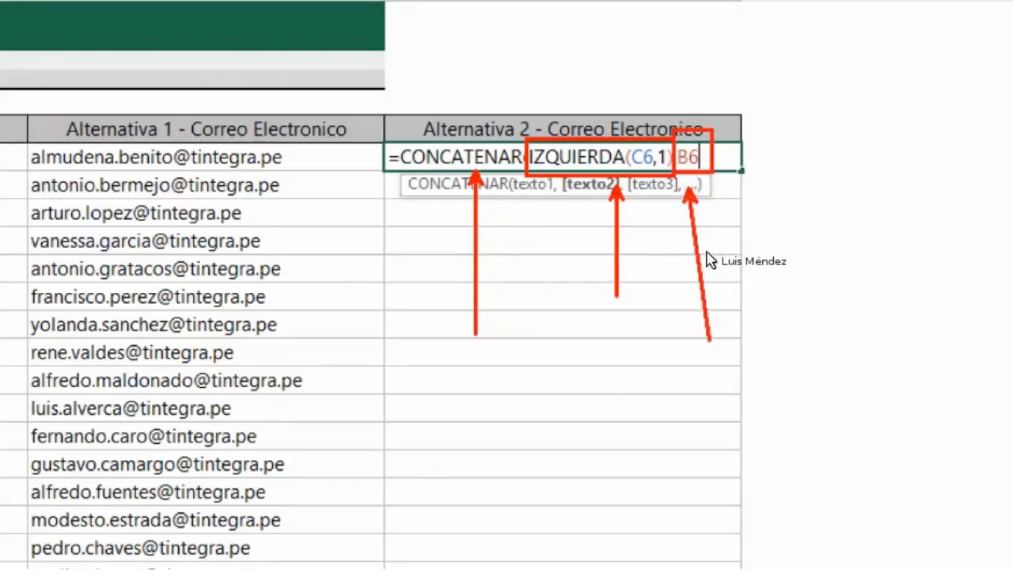
{"action": "key", "text": "Escape"}
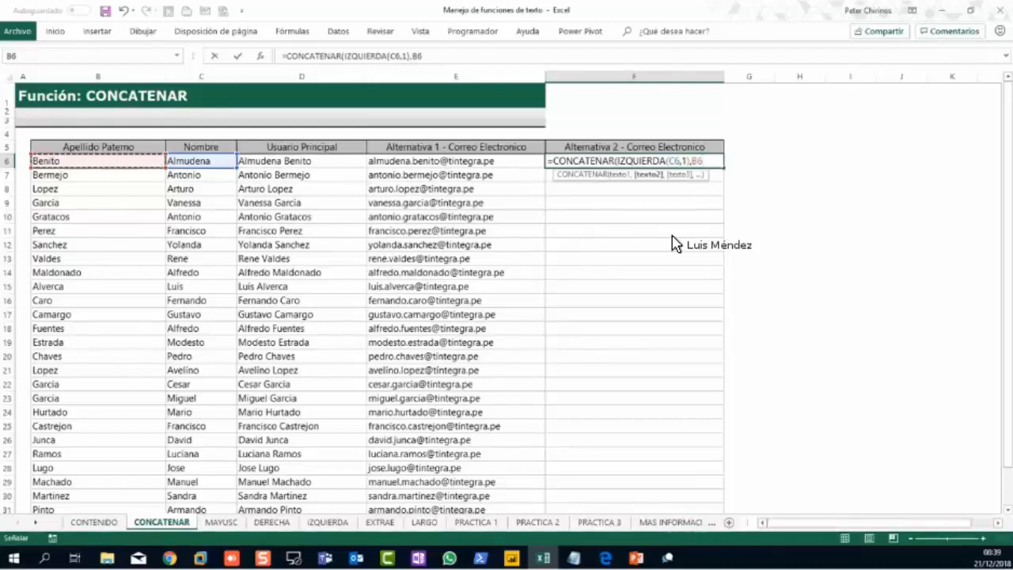
{"action": "type", "text": ",\""}
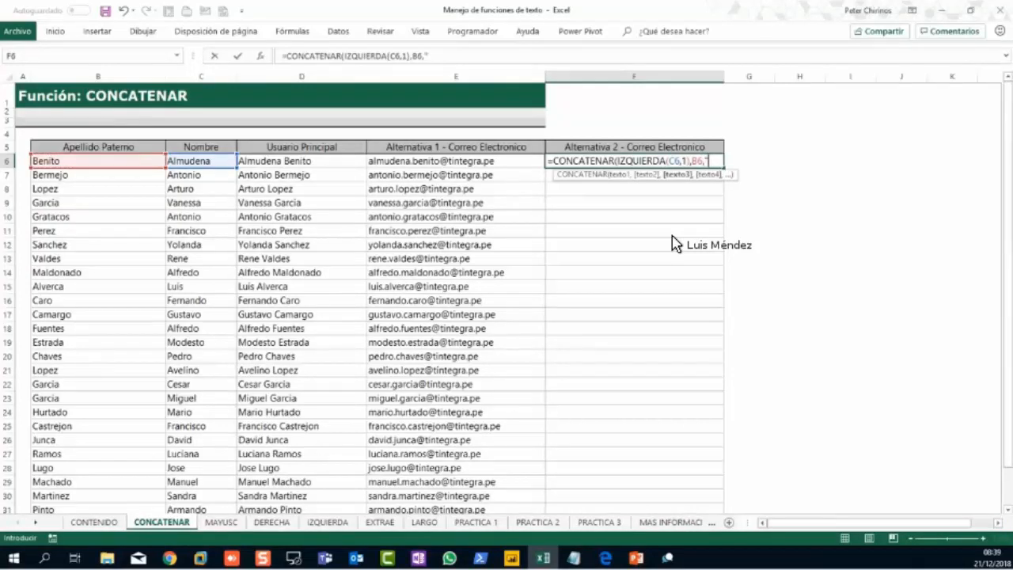
{"action": "type", "text": "@tintegra"}
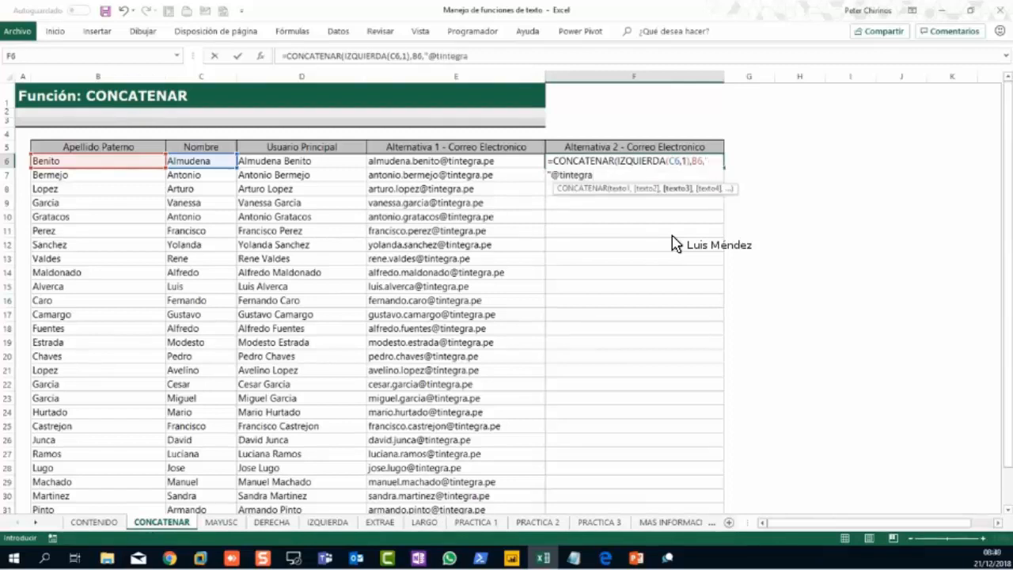
{"action": "type", "text": ".pe\")"}
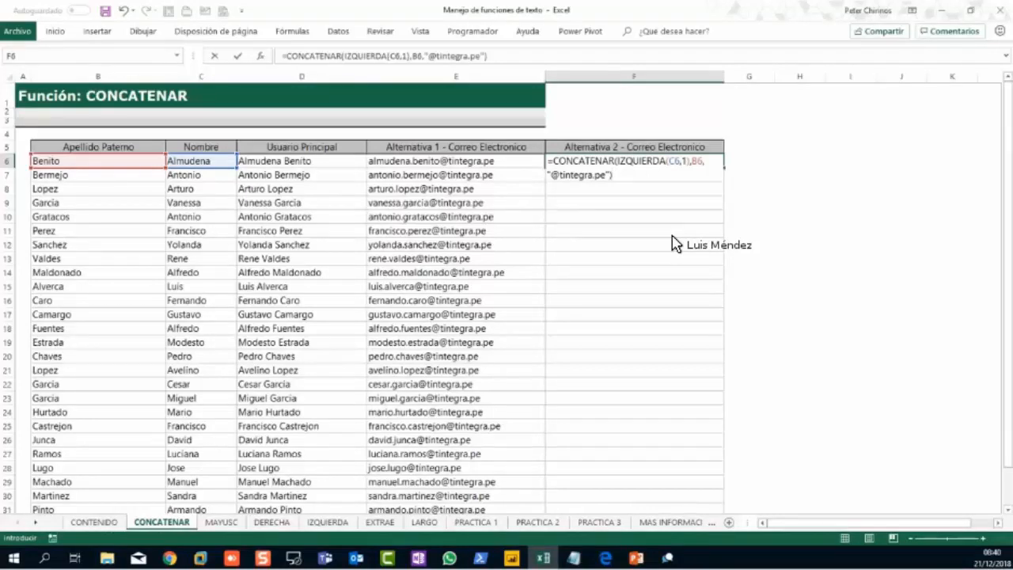
{"action": "key", "text": "Return"}
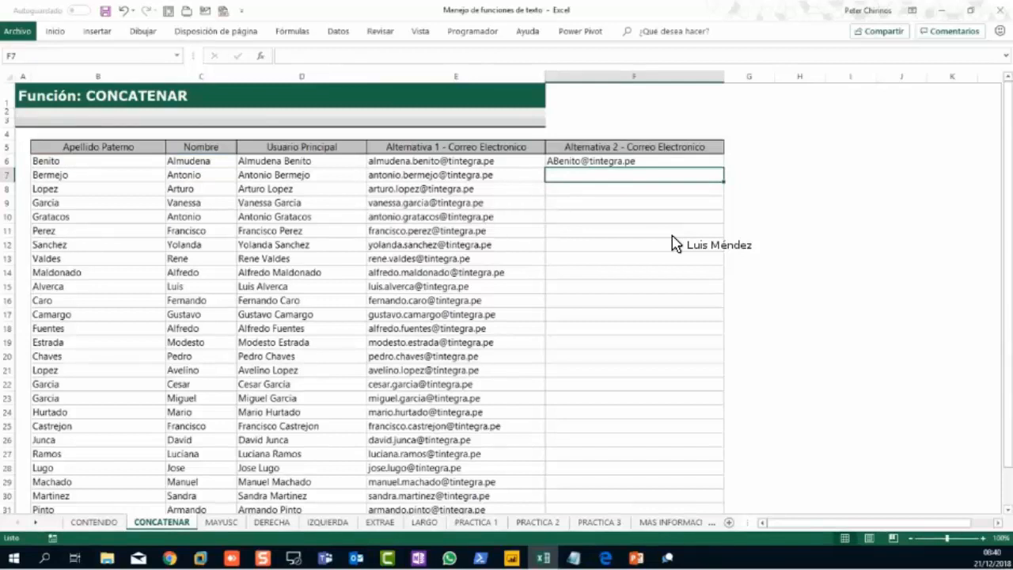
Step: Compare the name and surname cells with the Alternativa 1 address format and the instructor's e-mail on the CONTENIDO sheet
{"action": "left_click", "coordinate": [204, 164]}
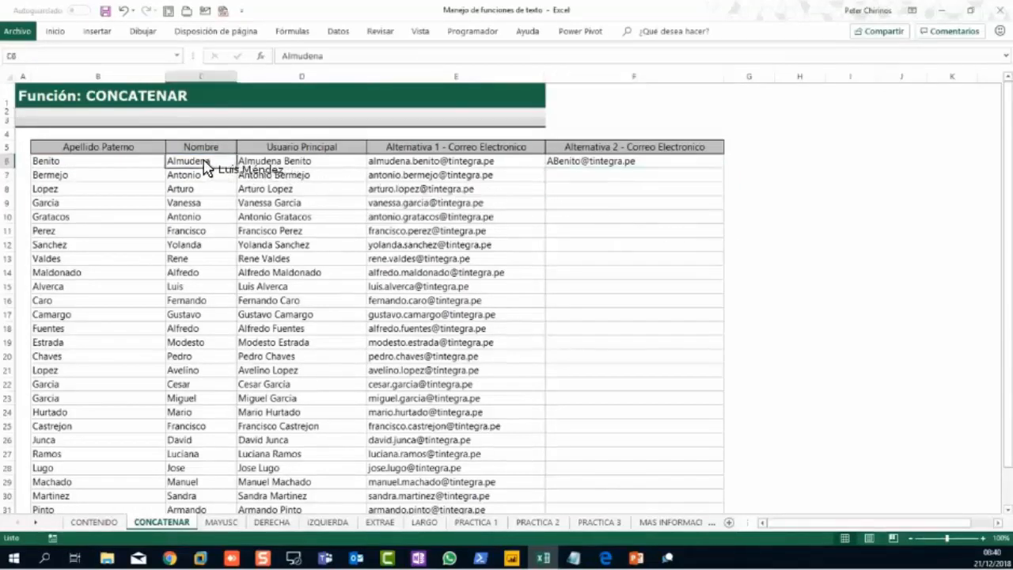
{"action": "left_click", "coordinate": [58, 165]}
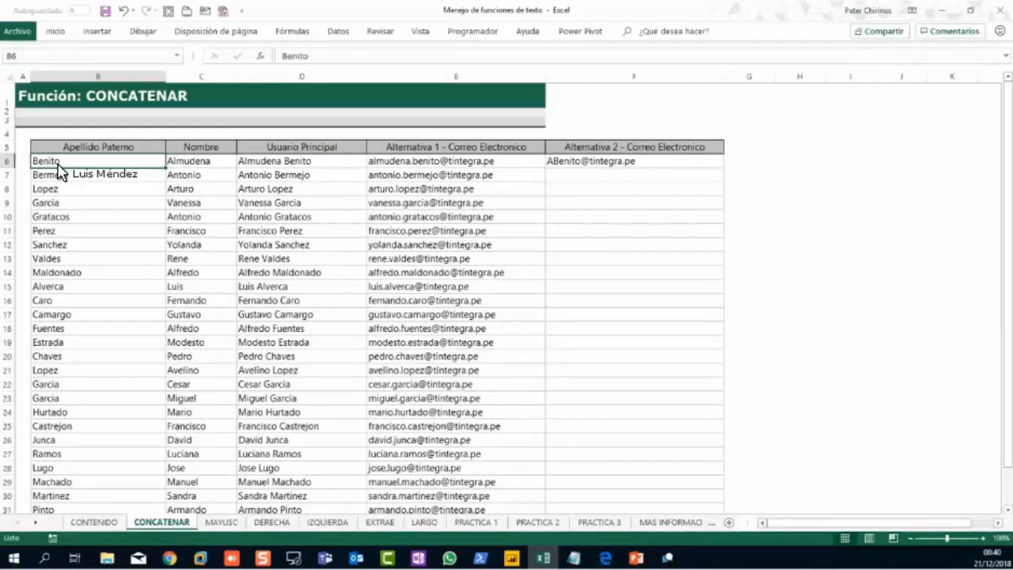
{"action": "left_click", "coordinate": [447, 76]}
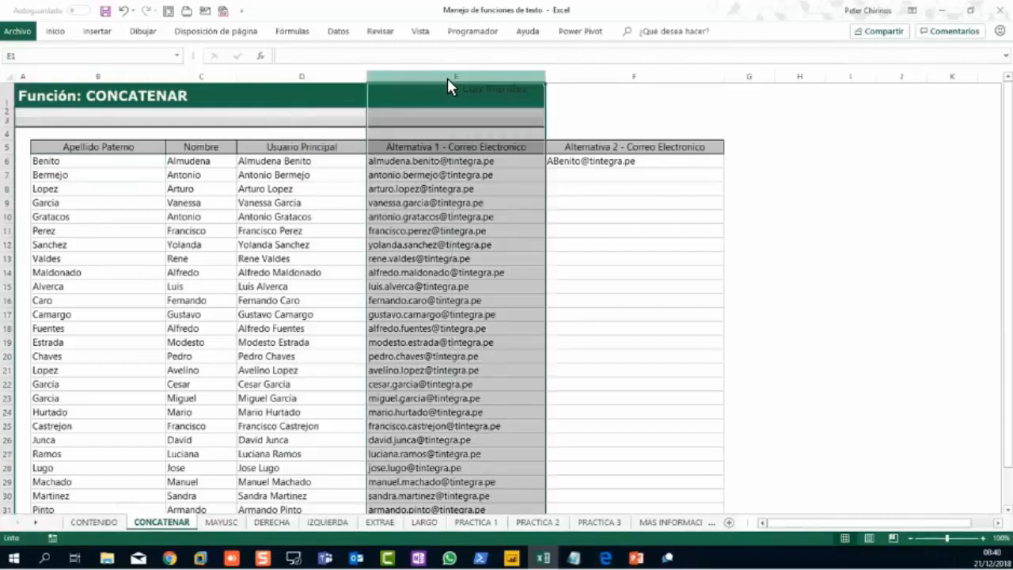
{"action": "left_click", "coordinate": [400, 163]}
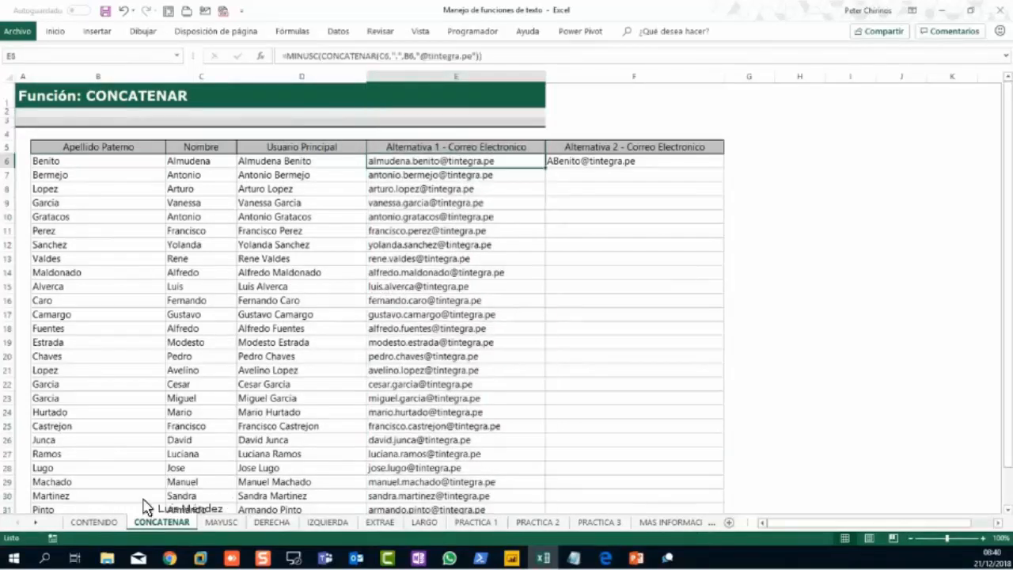
{"action": "left_click", "coordinate": [94, 523]}
{"action": "left_click", "coordinate": [193, 381]}
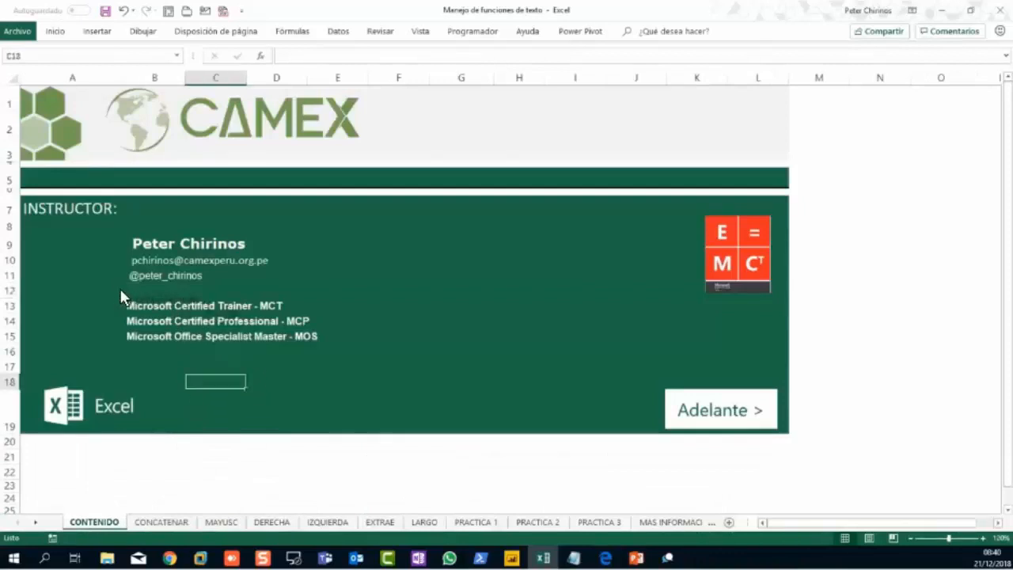
{"action": "left_click", "coordinate": [11, 261]}
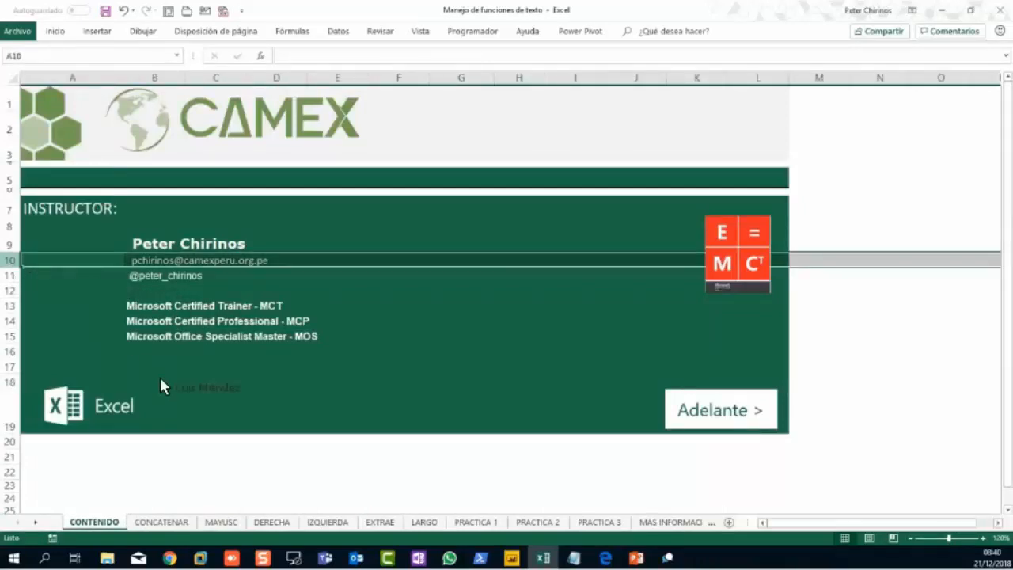
{"action": "left_click", "coordinate": [185, 523]}
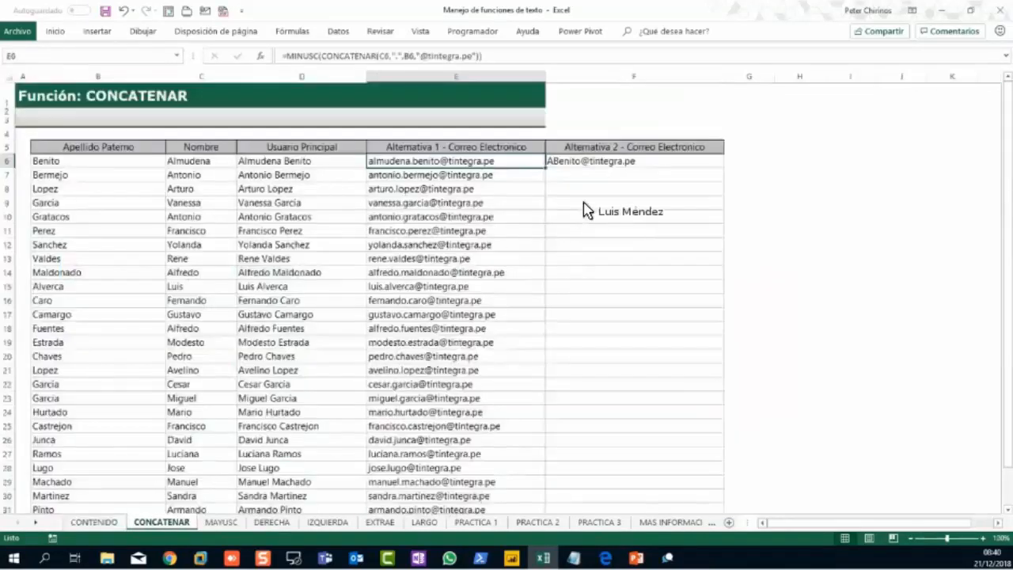
Step: Wrap the CONCATENAR formula in F6 inside MINUSC to convert the whole address to lowercase
{"action": "left_click", "coordinate": [619, 164]}
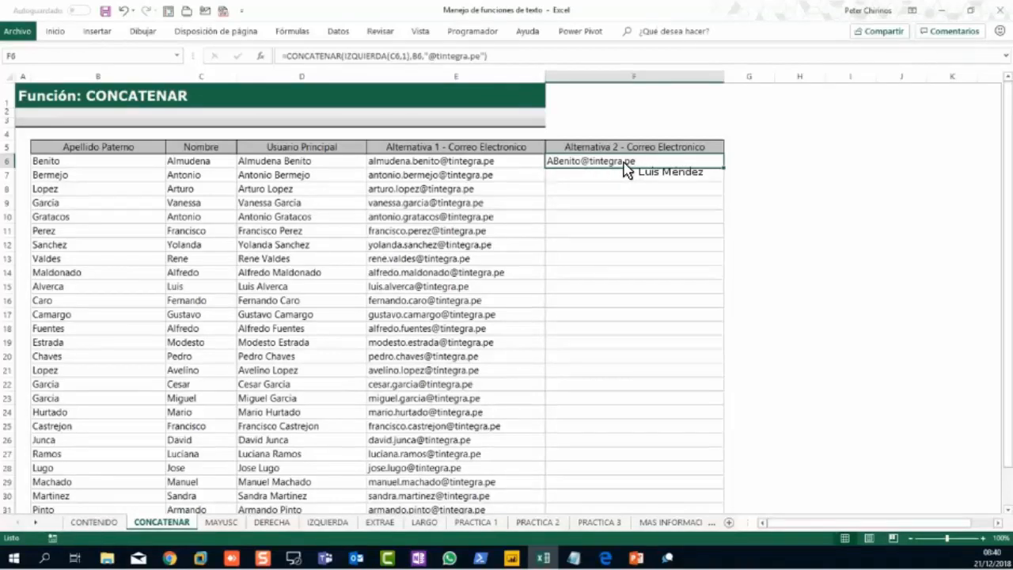
{"action": "left_click", "coordinate": [287, 61]}
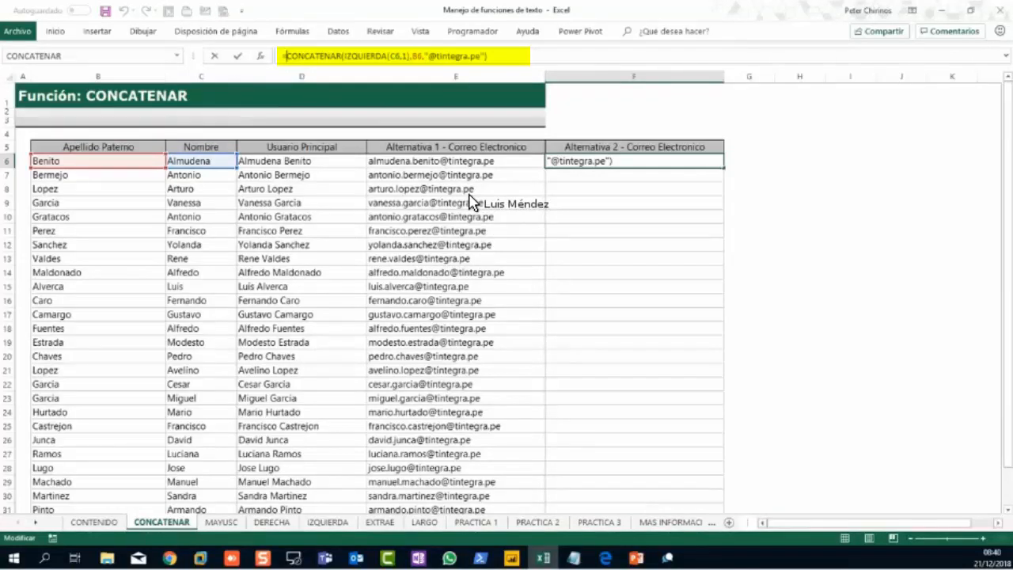
{"action": "type", "text": "MINUSC("}
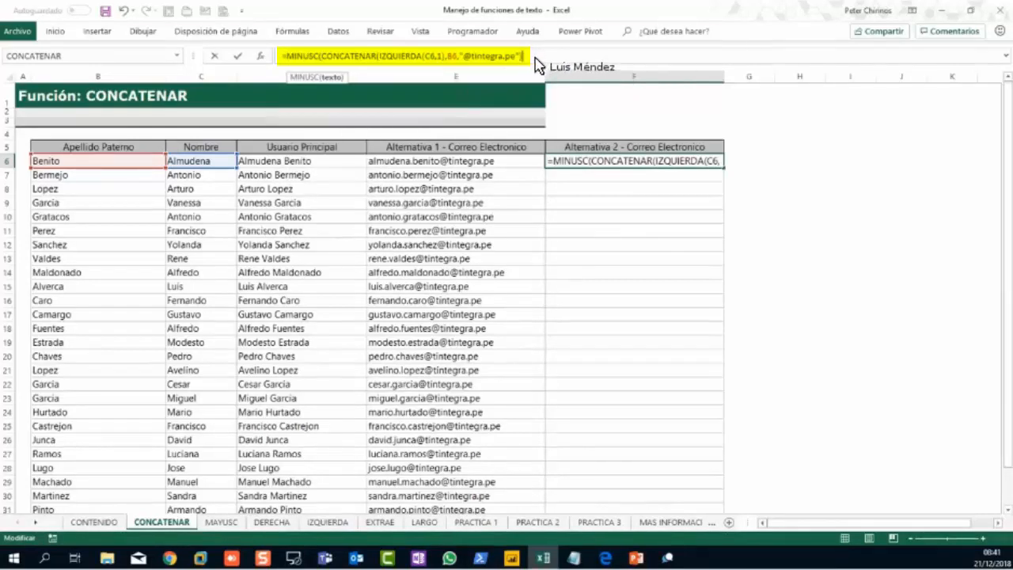
{"action": "type", "text": ")"}
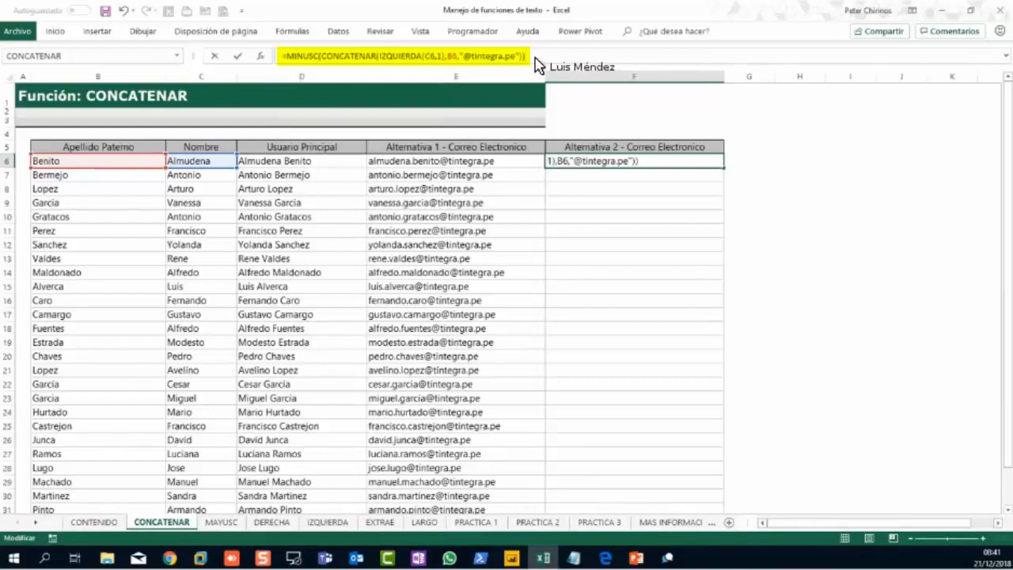
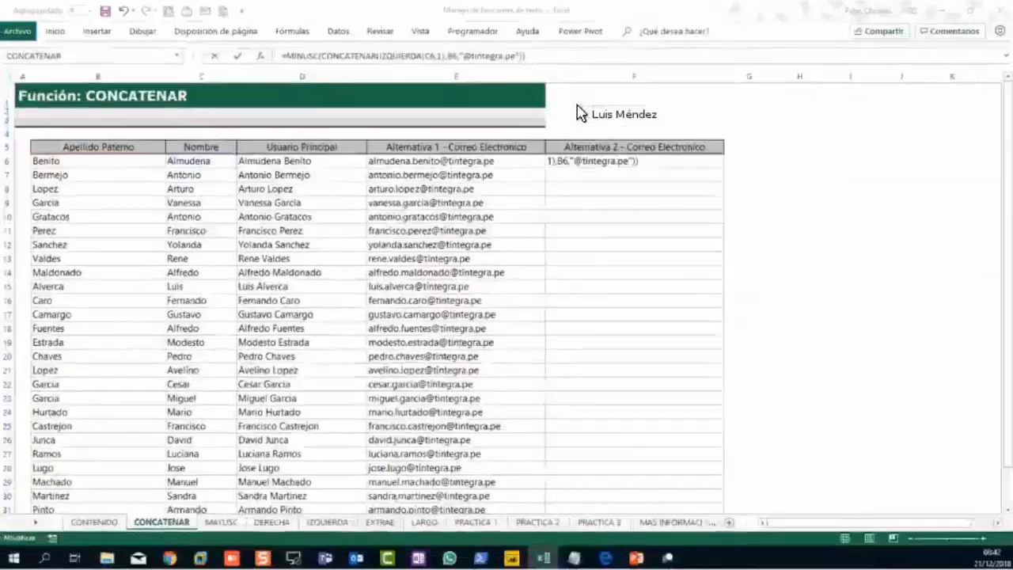
{"action": "key", "text": "Return"}
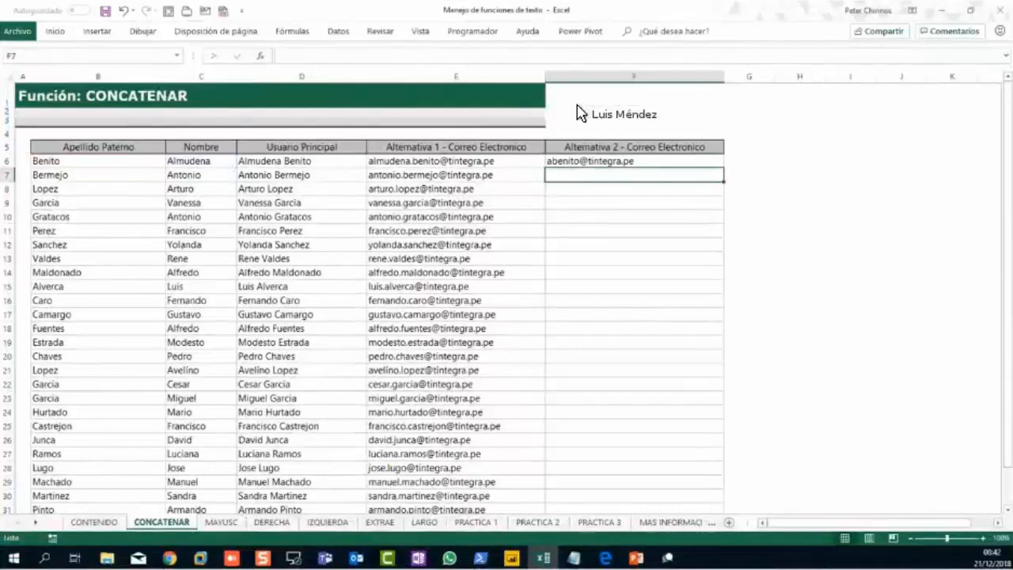
Step: Fill the F6 formula down the Alternativa 2 - Correo Electronico column to row 34 and check the filled rows
{"action": "left_click", "coordinate": [674, 163]}
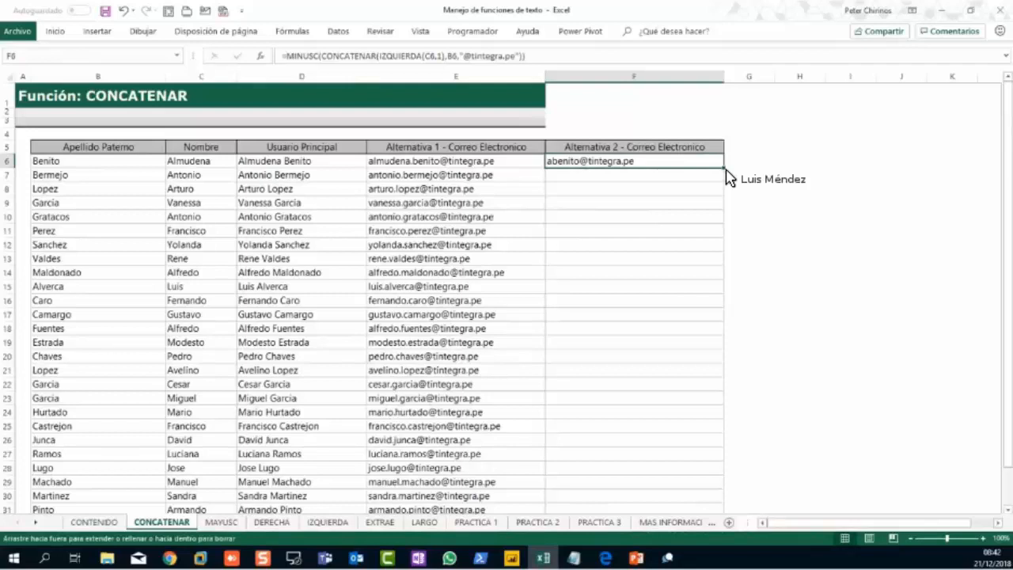
{"action": "double_click", "coordinate": [723, 167]}
{"action": "left_click", "coordinate": [647, 299]}
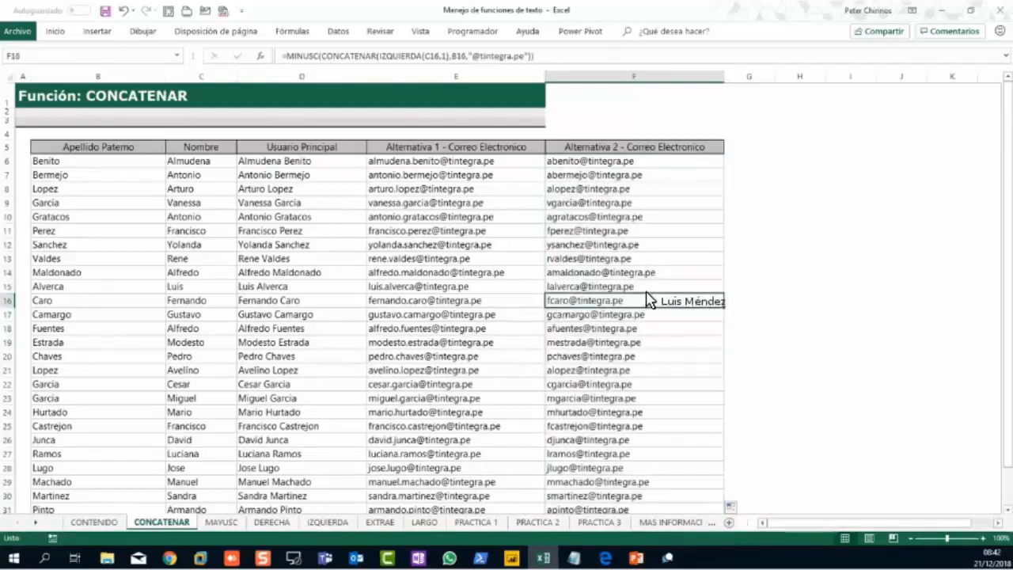
{"action": "scroll", "coordinate": [647, 300], "scroll_direction": "down", "scroll_amount": 3}
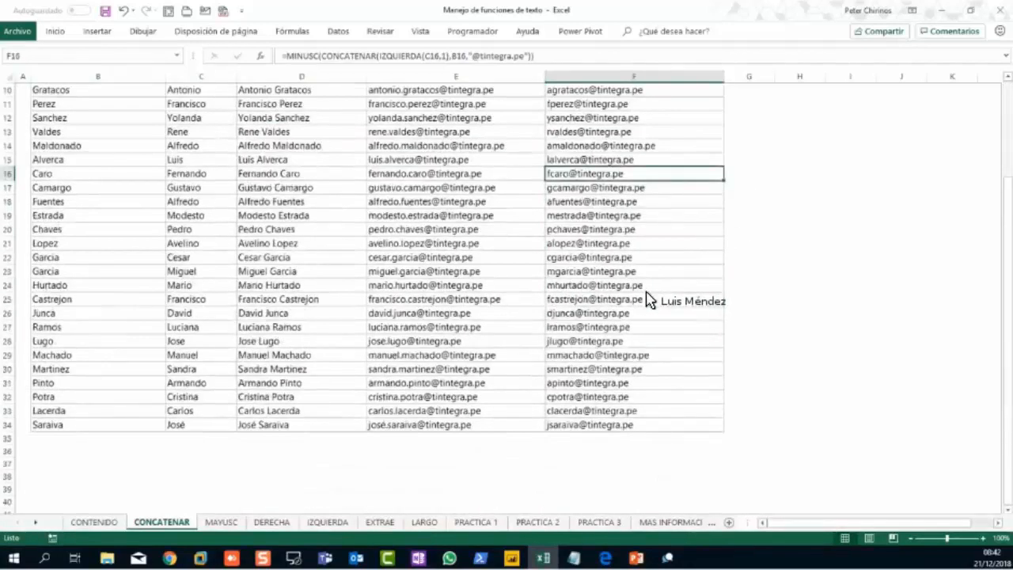
{"action": "scroll", "coordinate": [647, 297], "scroll_direction": "up", "scroll_amount": 3}
Step: Compare the surname and name source columns B and C with the generated user and e-mail columns D to F
{"action": "left_click_drag", "start_coordinate": [493, 87], "coordinate": [594, 89]}
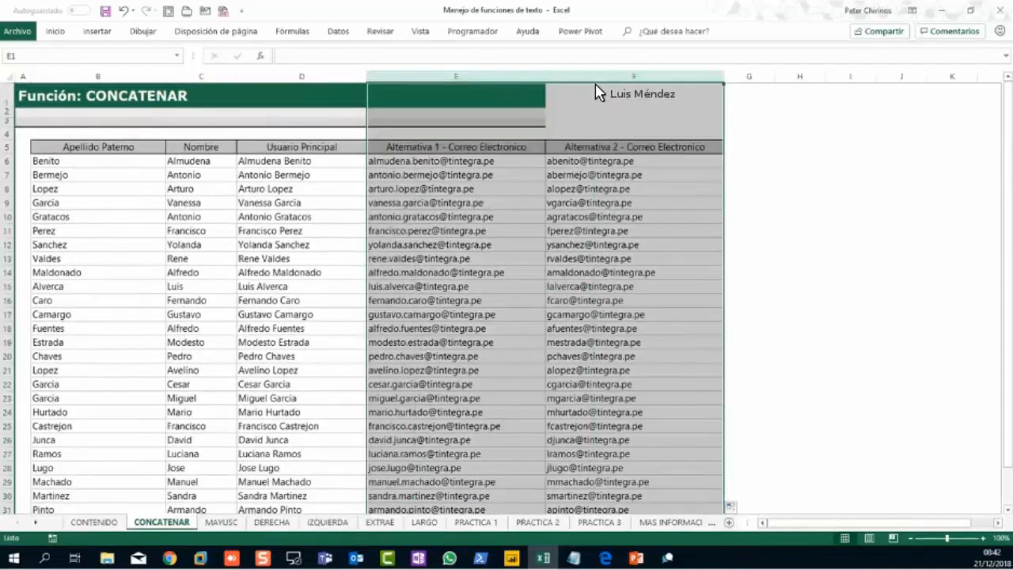
{"action": "left_click", "coordinate": [518, 189]}
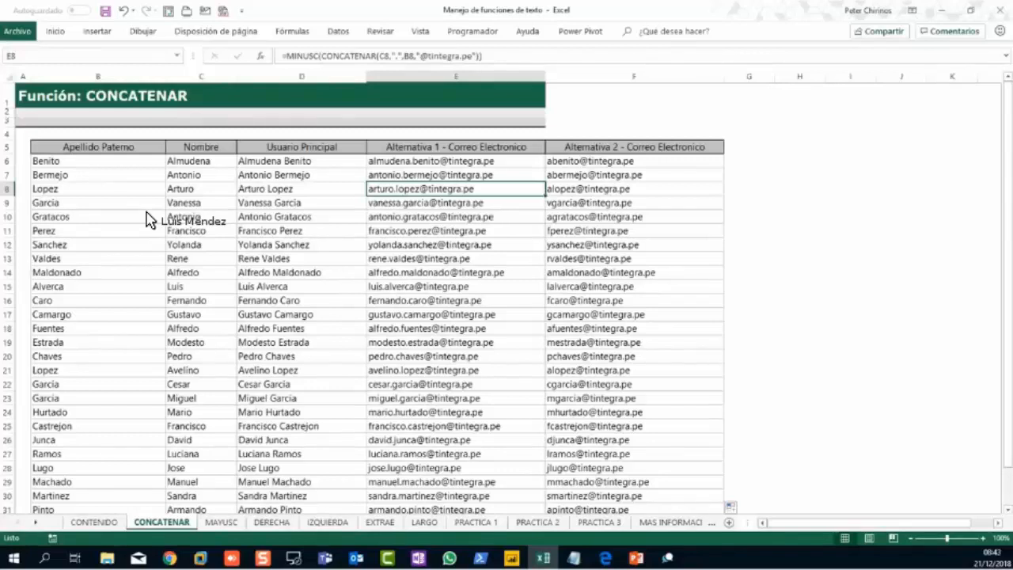
{"action": "left_click_drag", "start_coordinate": [111, 77], "coordinate": [181, 89]}
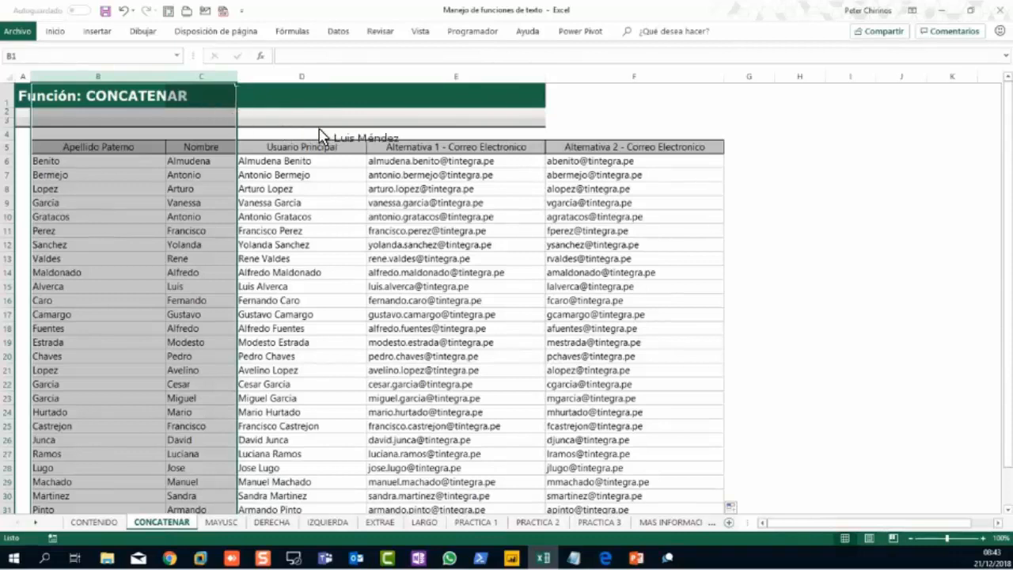
{"action": "left_click_drag", "start_coordinate": [477, 77], "coordinate": [592, 93]}
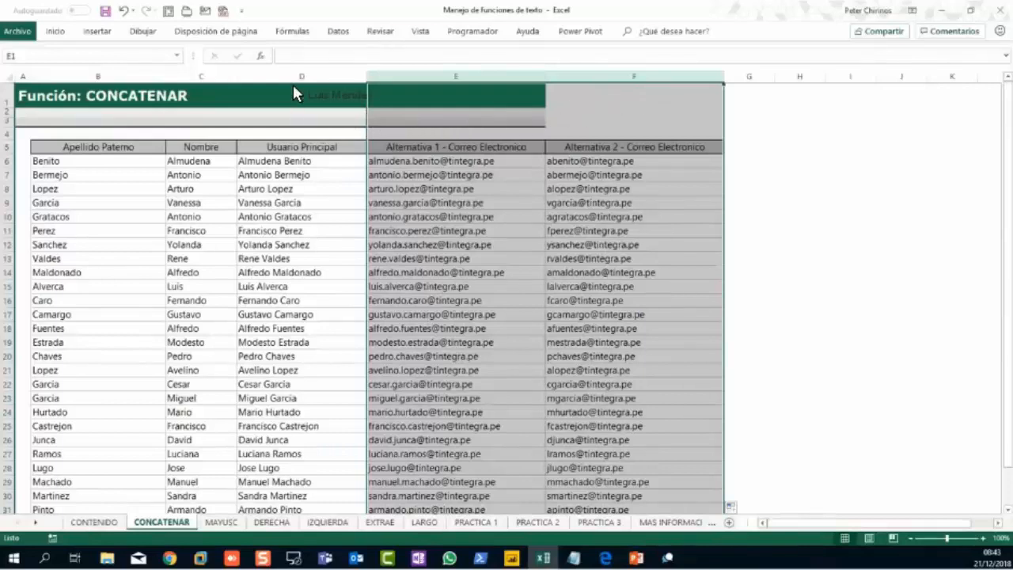
{"action": "left_click_drag", "start_coordinate": [293, 79], "coordinate": [566, 92]}
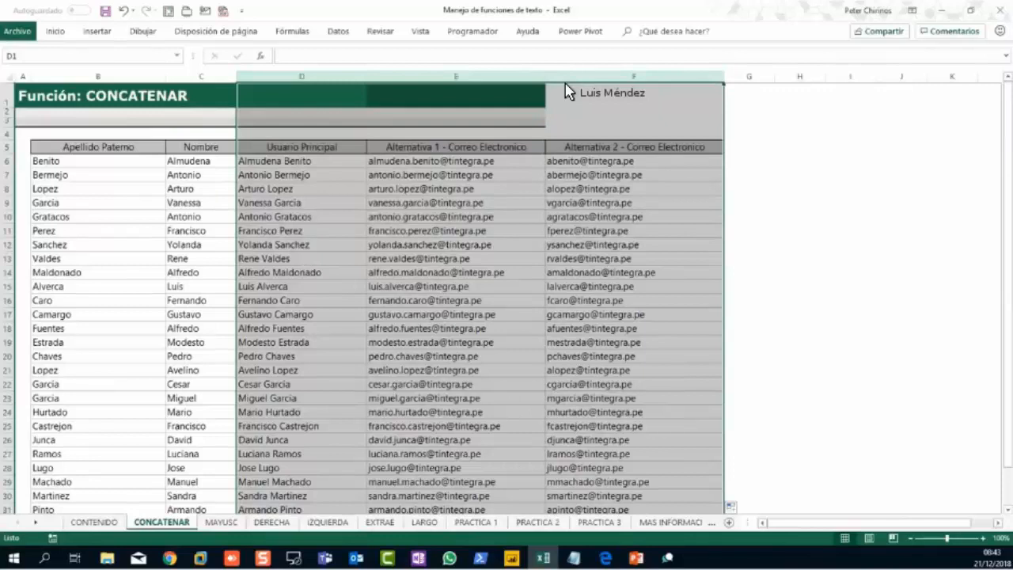
{"action": "left_click", "coordinate": [329, 179]}
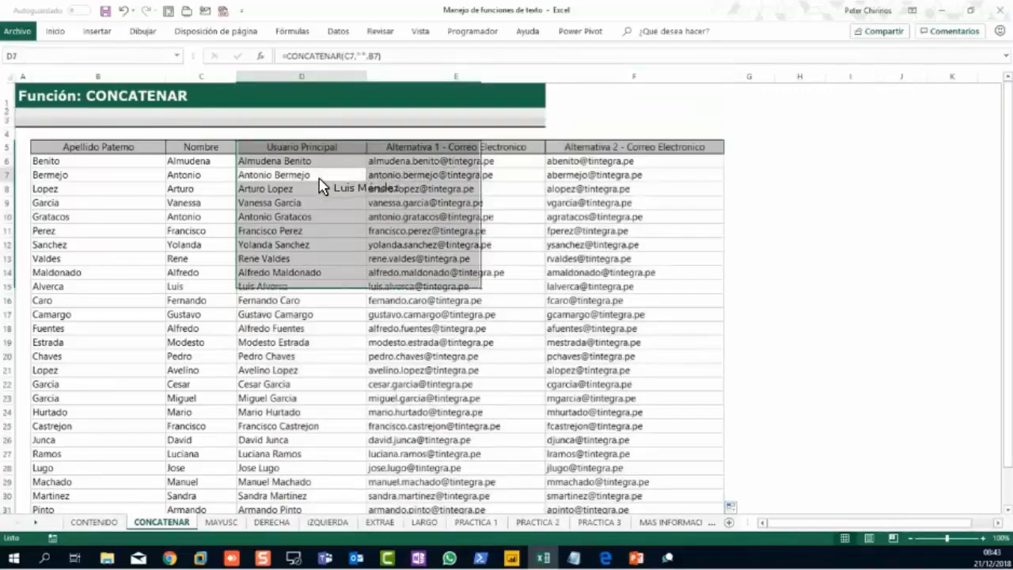
{"action": "left_click", "coordinate": [386, 179]}
{"action": "left_click", "coordinate": [583, 179]}
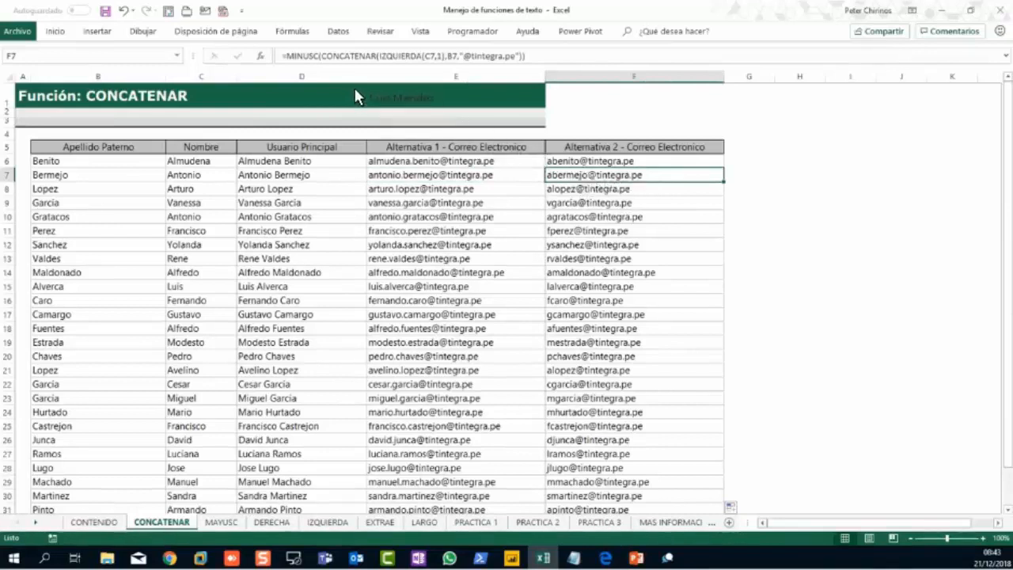
{"action": "left_click_drag", "start_coordinate": [524, 93], "coordinate": [606, 90]}
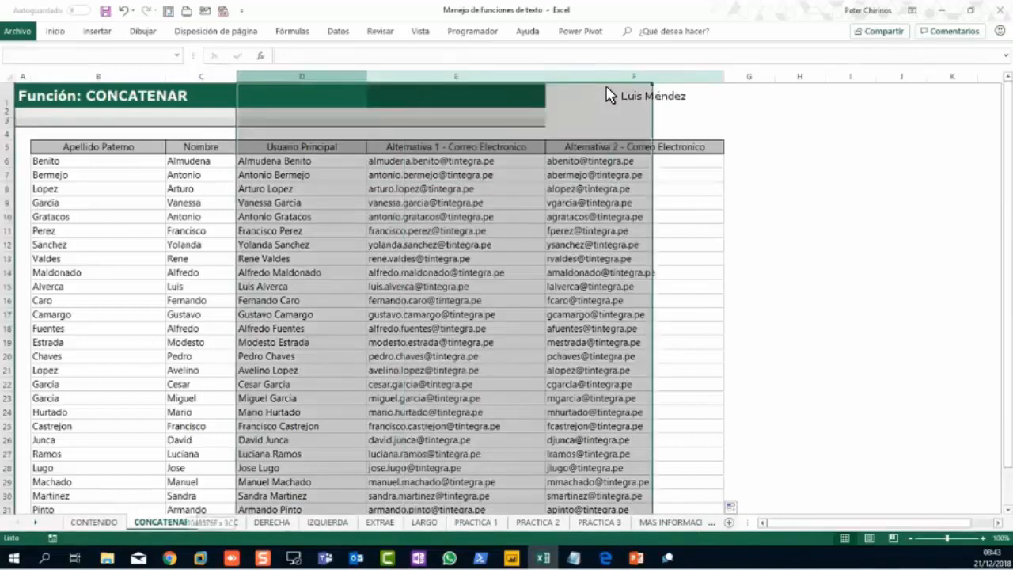
{"action": "left_click", "coordinate": [656, 178]}
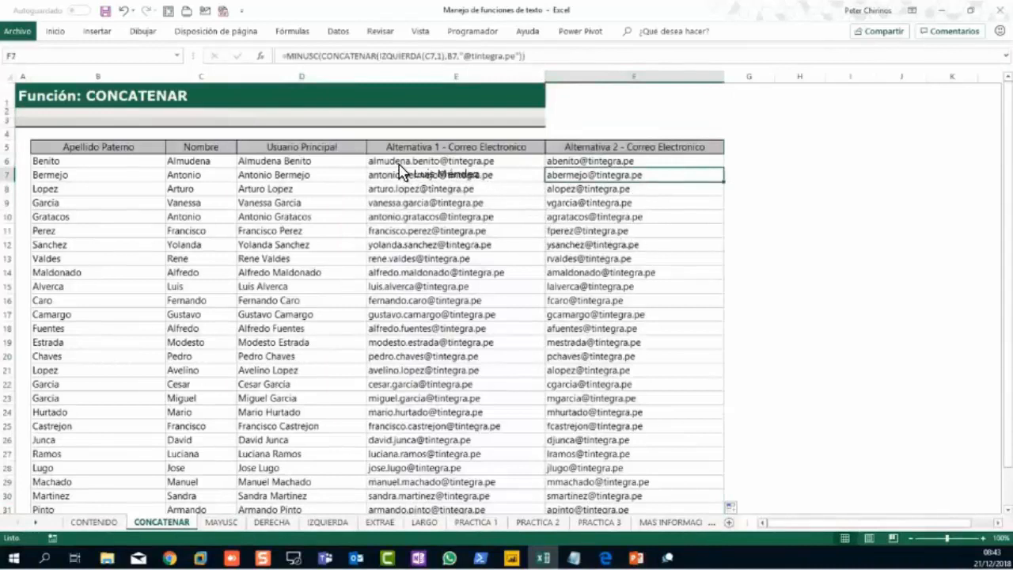
Step: Review the full list and examine the formulas behind Usuario Principal, Alternativa 1 and Alternativa 2 in row 6
{"action": "scroll", "coordinate": [400, 231], "scroll_direction": "down", "scroll_amount": 1}
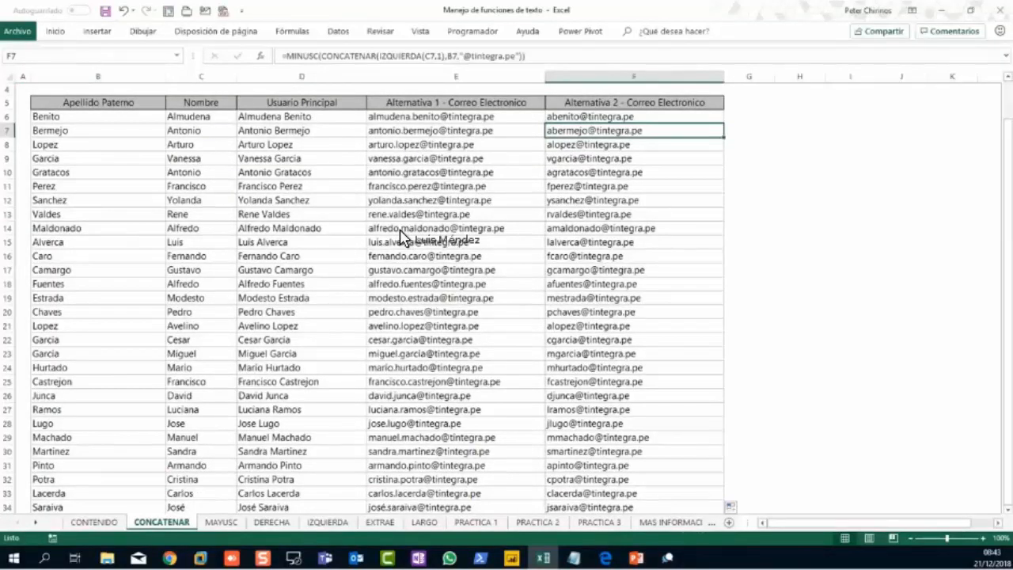
{"action": "scroll", "coordinate": [399, 235], "scroll_direction": "down", "scroll_amount": 3}
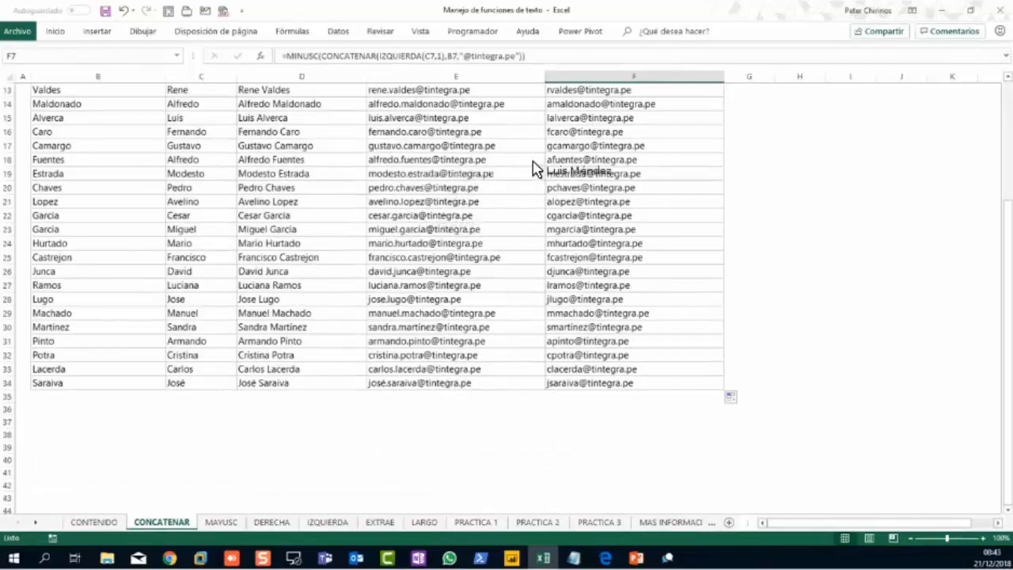
{"action": "scroll", "coordinate": [534, 169], "scroll_direction": "up", "scroll_amount": 4}
{"action": "left_click", "coordinate": [504, 164]}
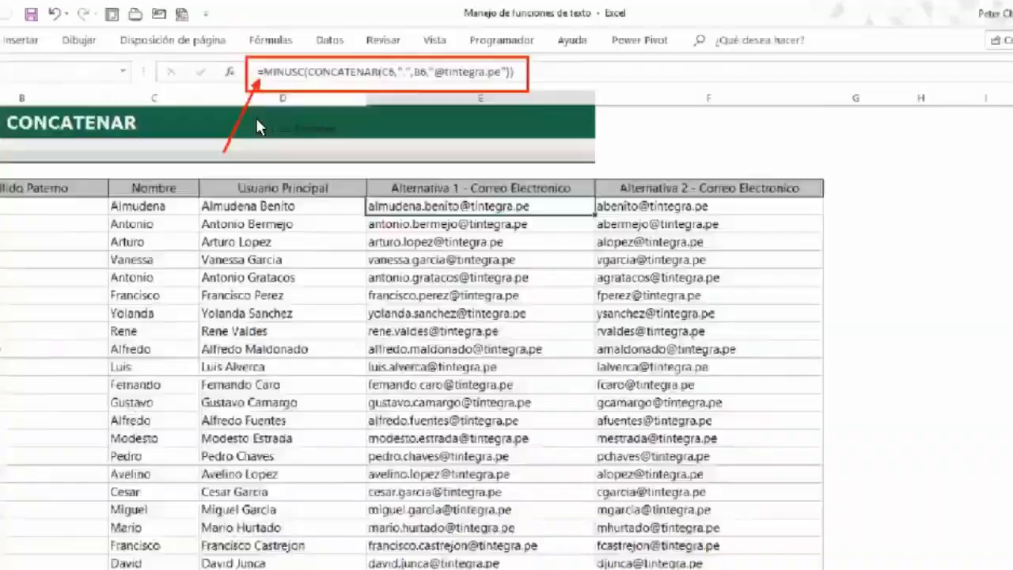
{"action": "left_click", "coordinate": [603, 332]}
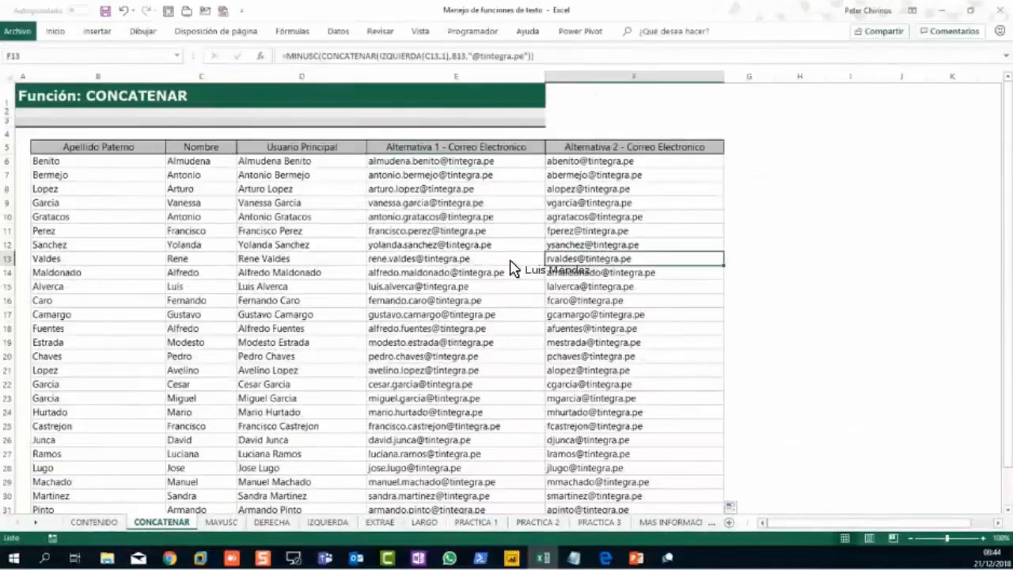
{"action": "left_click", "coordinate": [305, 162]}
{"action": "left_click", "coordinate": [420, 164]}
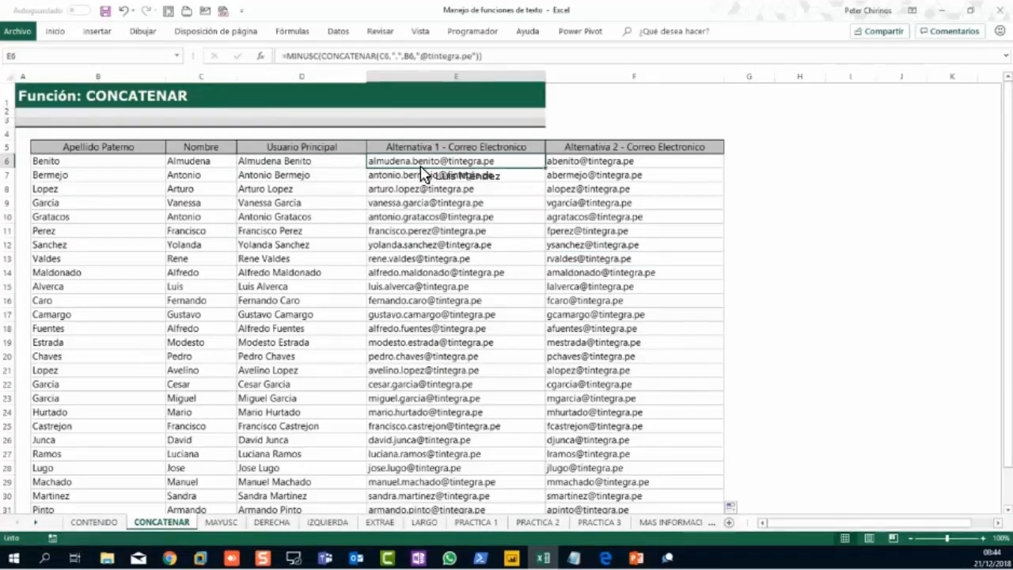
{"action": "left_click", "coordinate": [575, 164]}
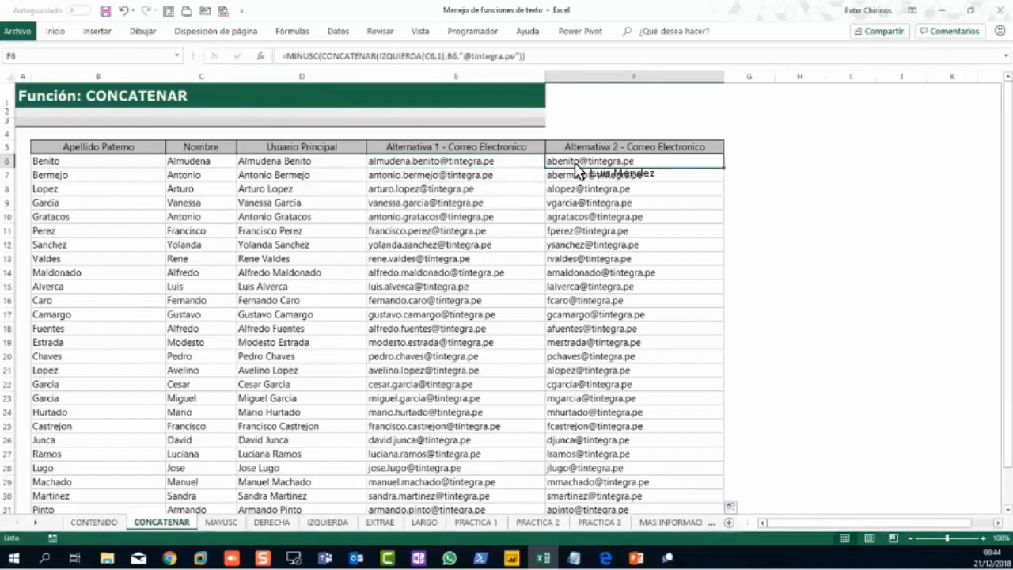
Step: Open the EXTRAE sheet and examine its syntax and the Codigo table, comparing the code in B11 with cell C11
{"action": "left_click", "coordinate": [574, 220]}
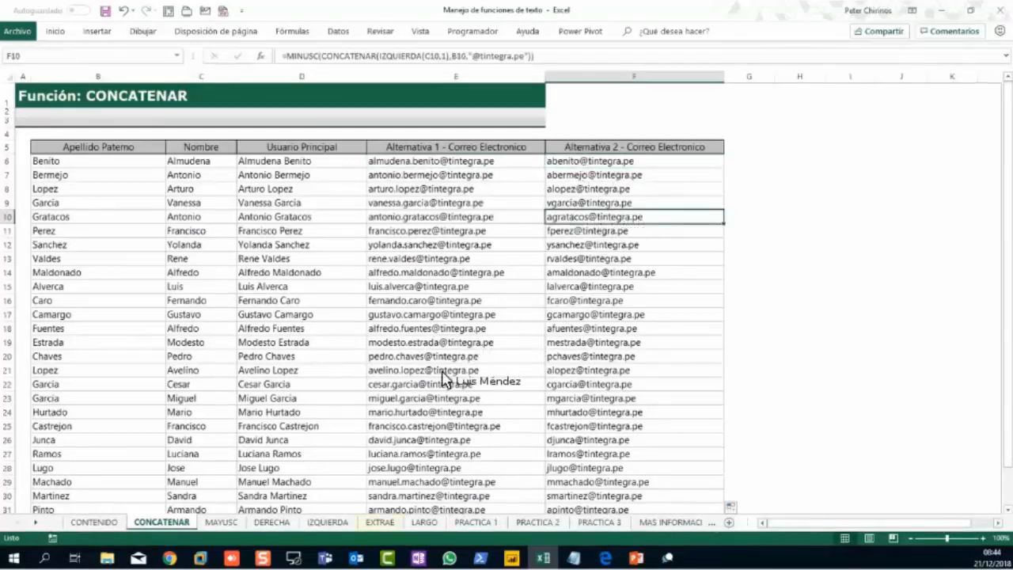
{"action": "left_click", "coordinate": [382, 523]}
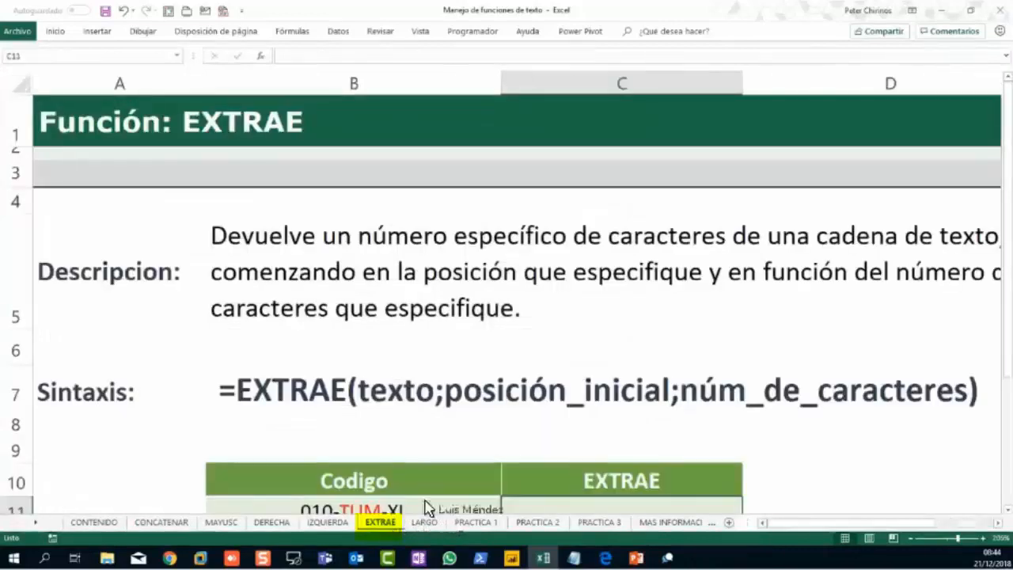
{"action": "scroll", "coordinate": [684, 386], "scroll_direction": "down", "scroll_amount": 2}
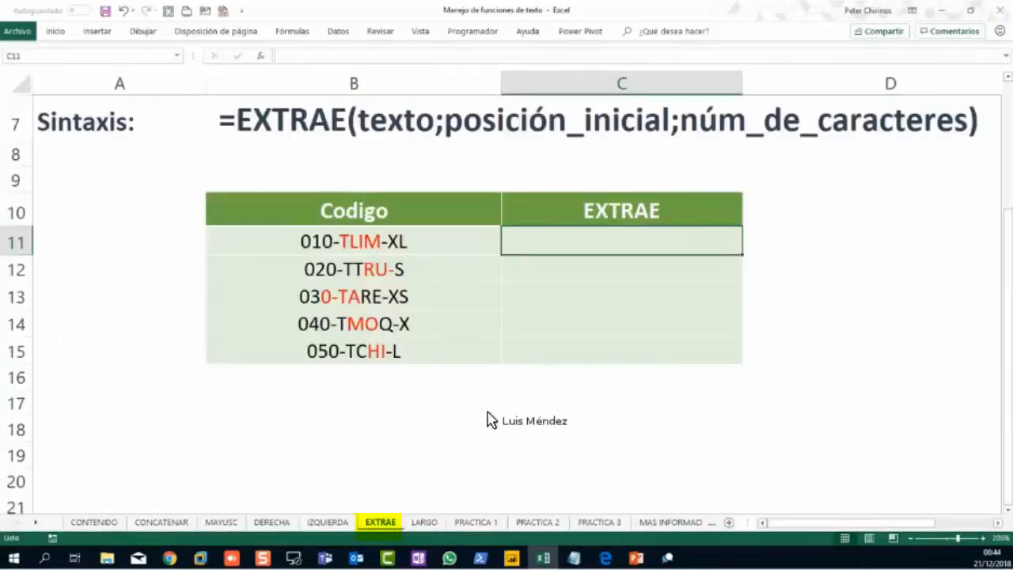
{"action": "left_click", "coordinate": [352, 413]}
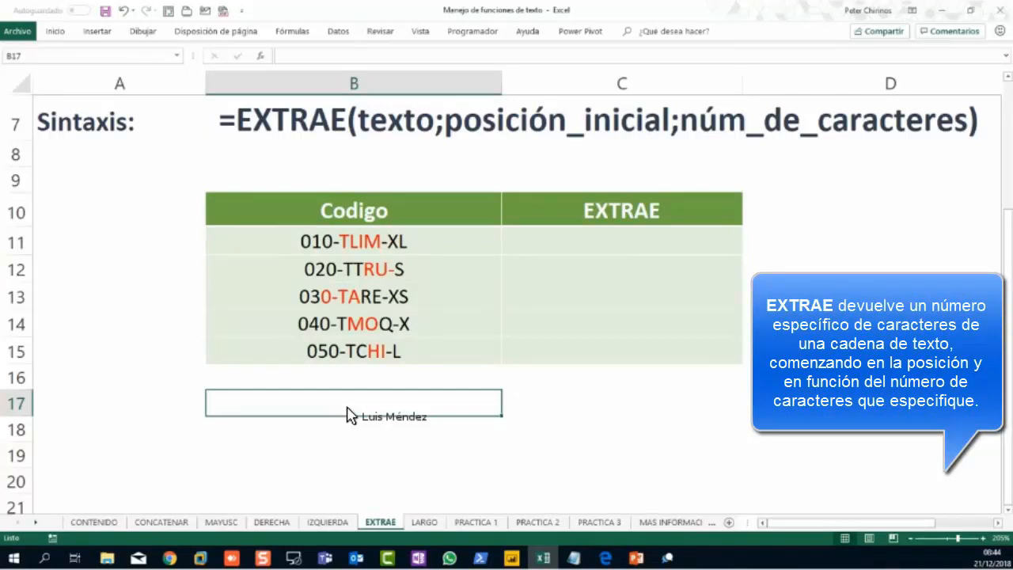
{"action": "left_click", "coordinate": [392, 247]}
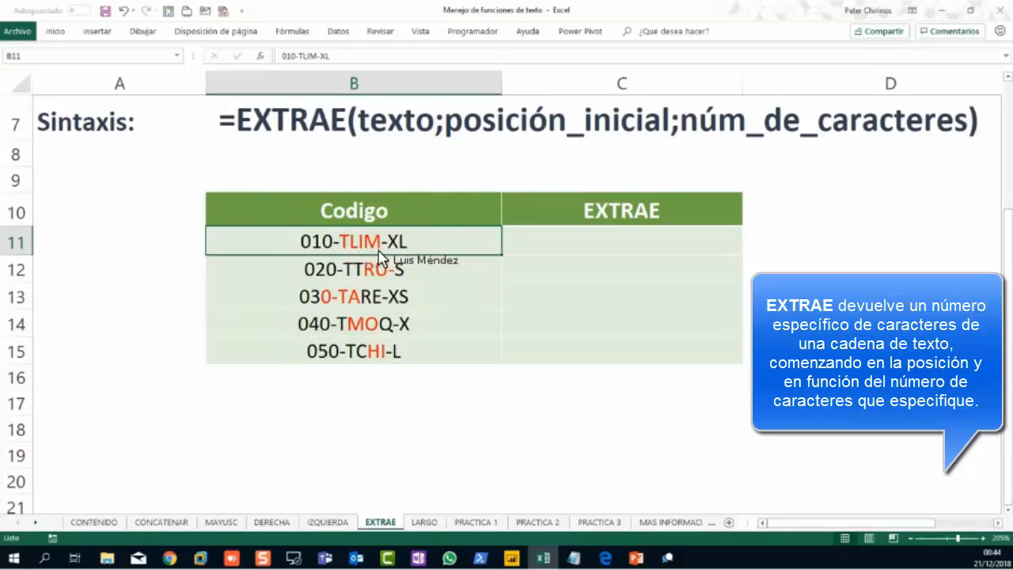
{"action": "left_click", "coordinate": [566, 255]}
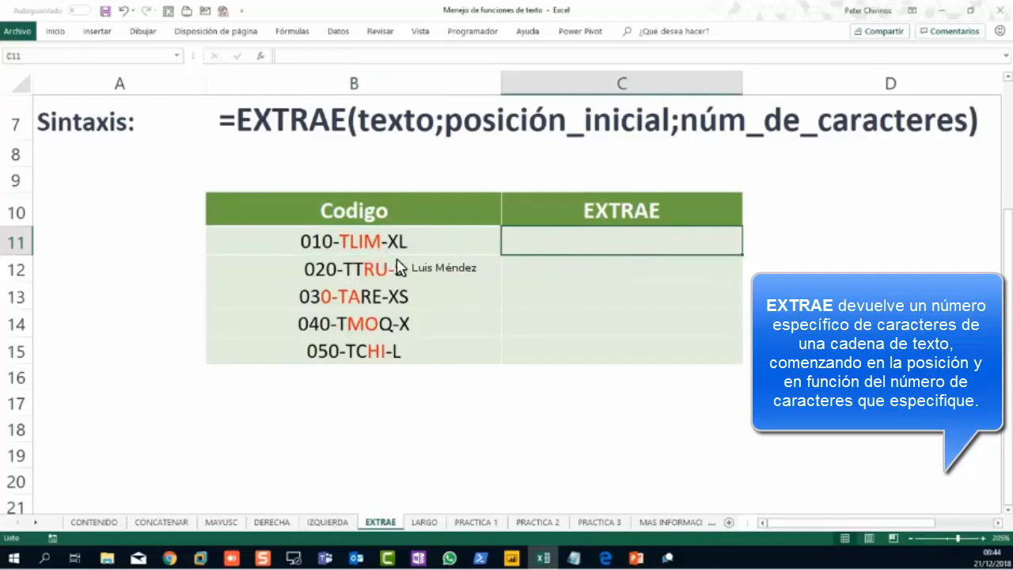
{"action": "left_click", "coordinate": [346, 252]}
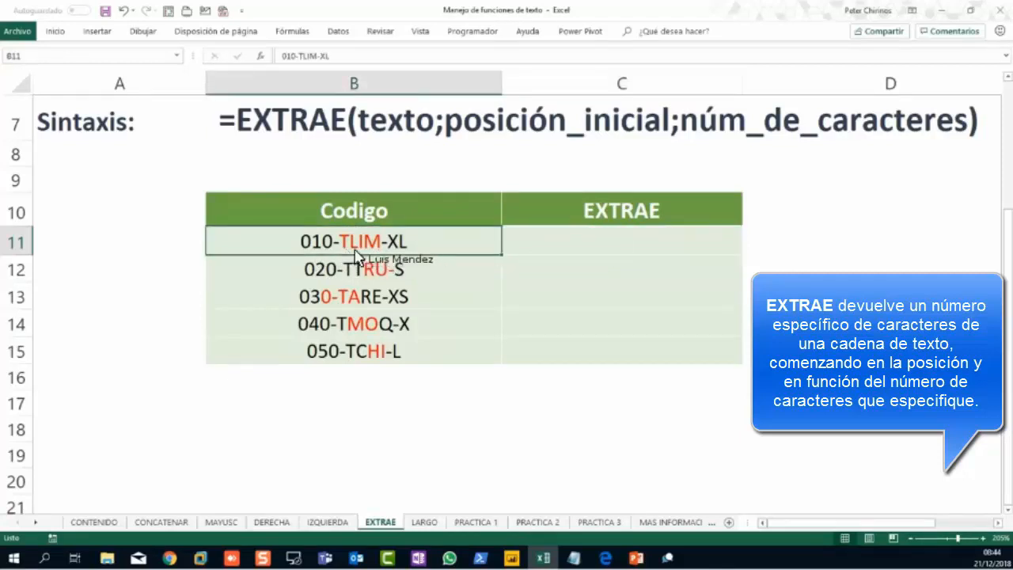
{"action": "left_click", "coordinate": [576, 253]}
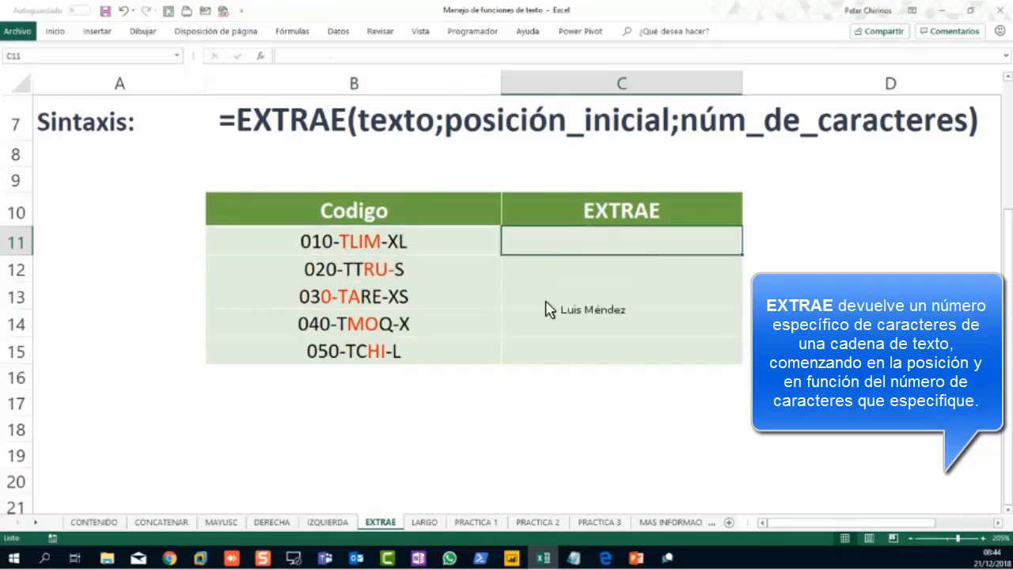
Step: Review the DERECHA and IZQUIERDA example sheets and return to the first code row of the EXTRAE sheet
{"action": "left_click", "coordinate": [272, 523]}
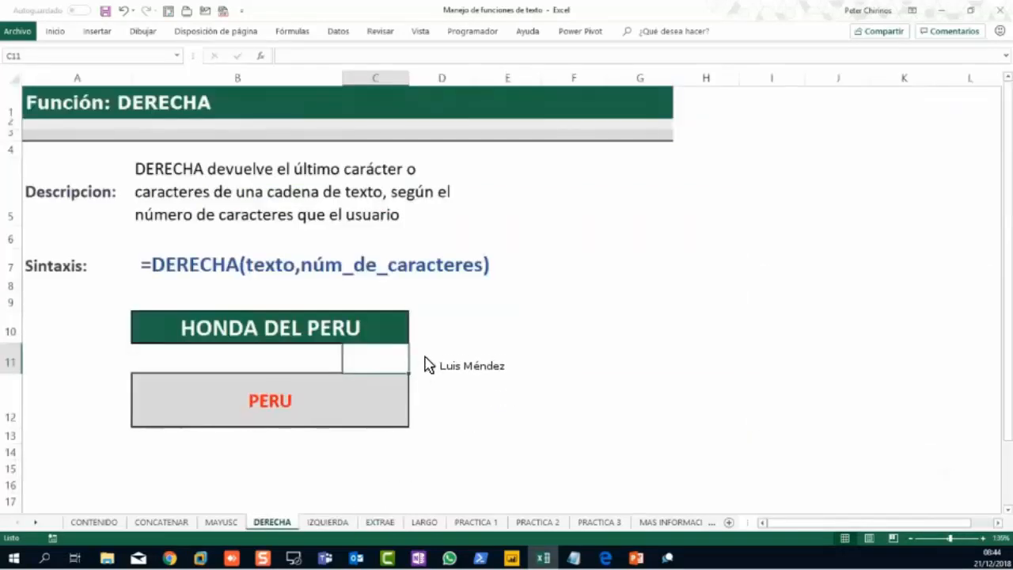
{"action": "left_click", "coordinate": [438, 330]}
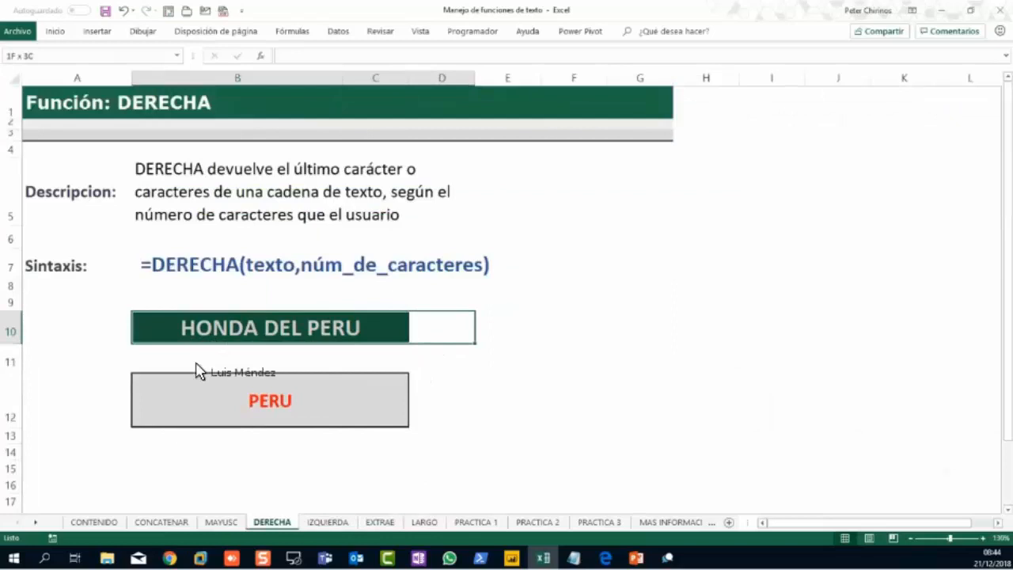
{"action": "left_click", "coordinate": [327, 522]}
{"action": "left_click_drag", "start_coordinate": [111, 359], "coordinate": [771, 355]}
{"action": "left_click", "coordinate": [380, 522]}
{"action": "left_click", "coordinate": [365, 249]}
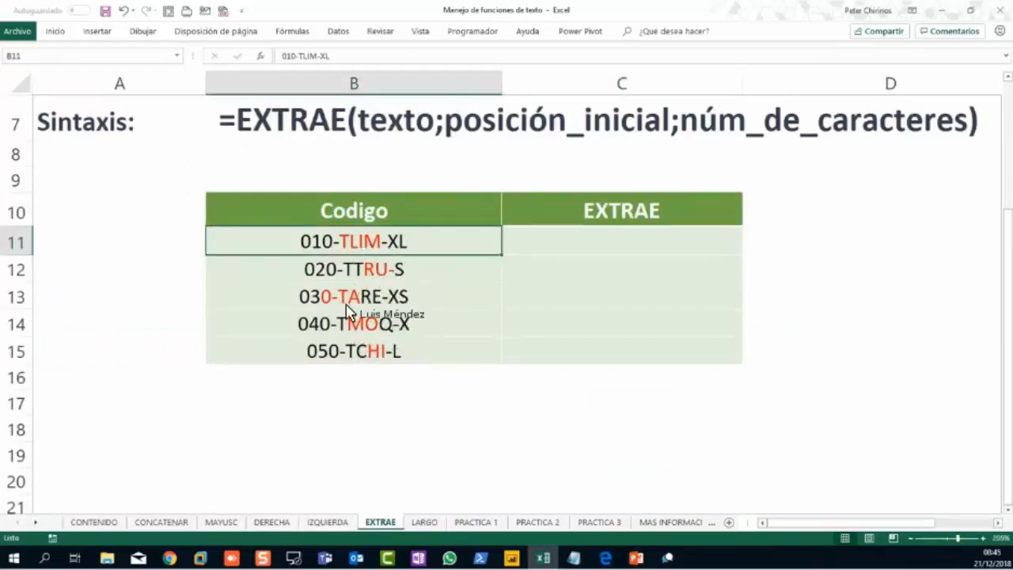
{"action": "left_click", "coordinate": [616, 253]}
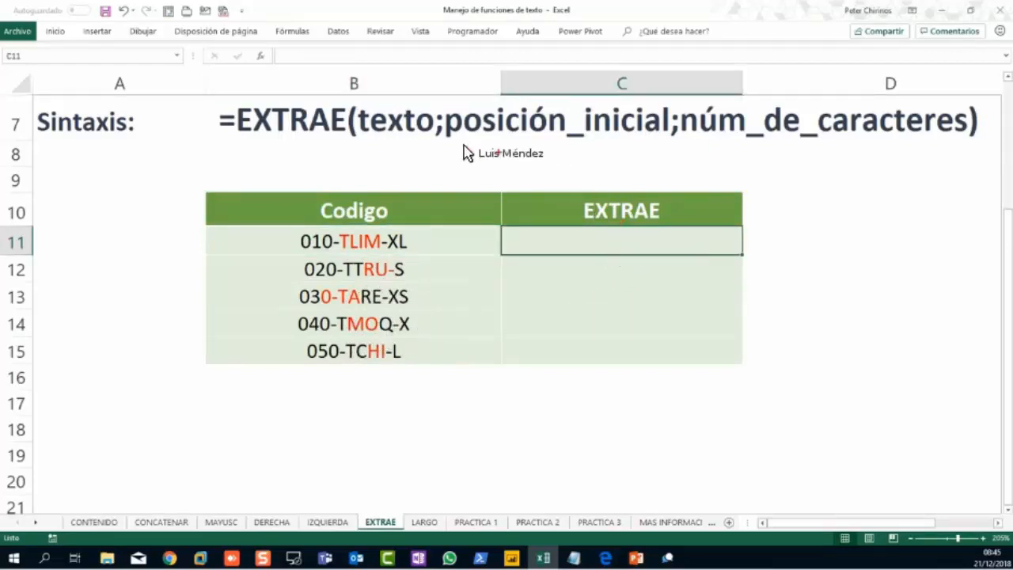
Step: Box texto in the EXTRAE syntax, link it by arrow to the boxed B11 code, underline posición_inicial, and clear the on-screen marks
{"action": "left_click_drag", "start_coordinate": [356, 101], "coordinate": [435, 143]}
{"action": "left_click_drag", "start_coordinate": [338, 195], "coordinate": [280, 237]}
{"action": "left_click_drag", "start_coordinate": [361, 162], "coordinate": [376, 144]}
{"action": "left_click_drag", "start_coordinate": [300, 229], "coordinate": [425, 252]}
{"action": "left_click_drag", "start_coordinate": [449, 144], "coordinate": [669, 143]}
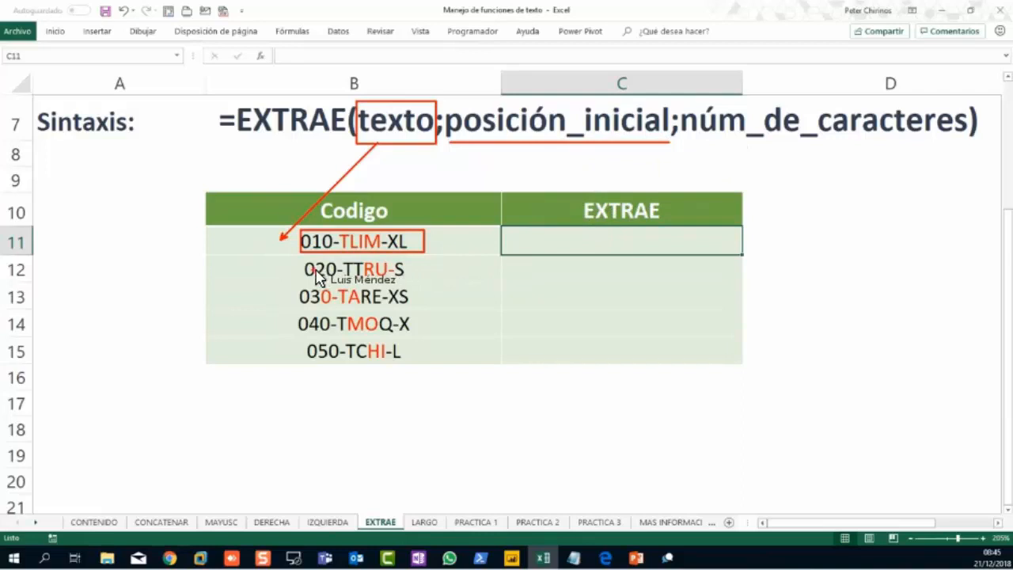
{"action": "key", "text": "Escape"}
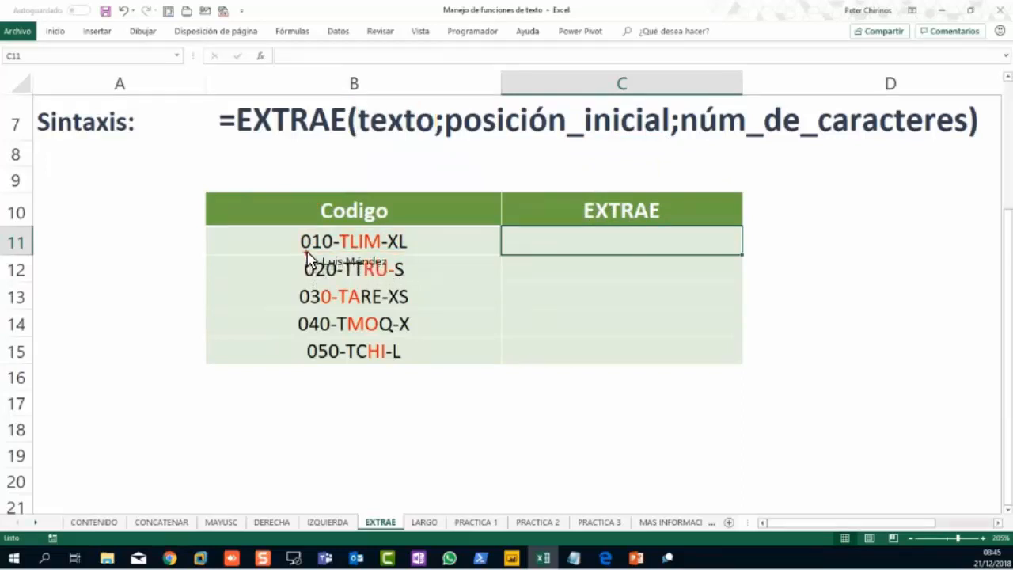
Step: Mark starting position 5 under the B11 code, link a handwritten 4 to the boxed núm_de_caracteres argument, and clear the on-screen marks
{"action": "mouse_move", "coordinate": [306, 252]}
{"action": "left_mouse_down"}
{"action": "mouse_move", "coordinate": [338, 259]}
{"action": "mouse_move", "coordinate": [345, 289]}
{"action": "mouse_move", "coordinate": [344, 423]}
{"action": "mouse_move", "coordinate": [353, 431]}
{"action": "mouse_move", "coordinate": [327, 474]}
{"action": "left_mouse_up"}
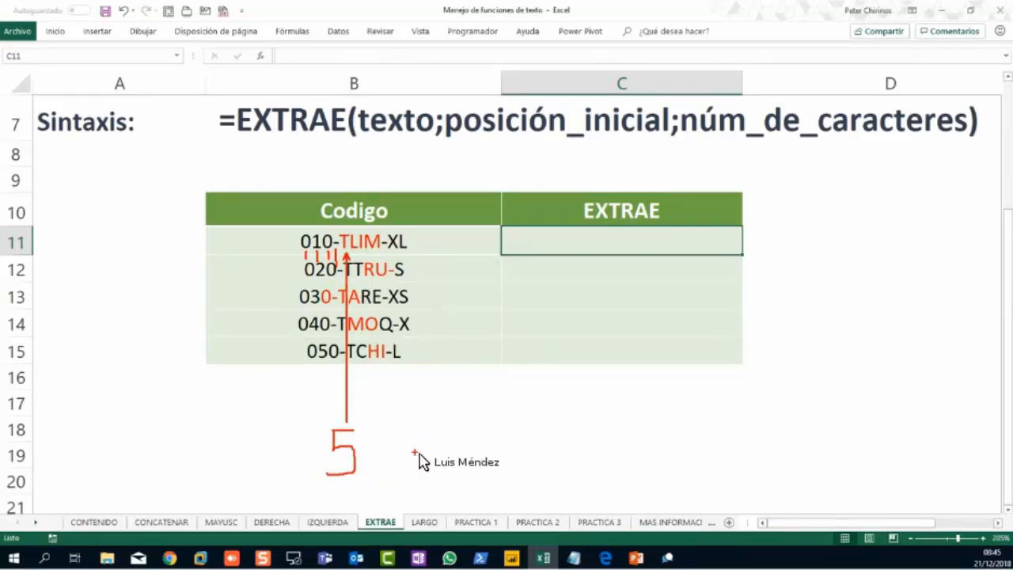
{"action": "mouse_move", "coordinate": [291, 227]}
{"action": "left_mouse_down"}
{"action": "mouse_move", "coordinate": [356, 257]}
{"action": "mouse_move", "coordinate": [429, 256]}
{"action": "left_mouse_up"}
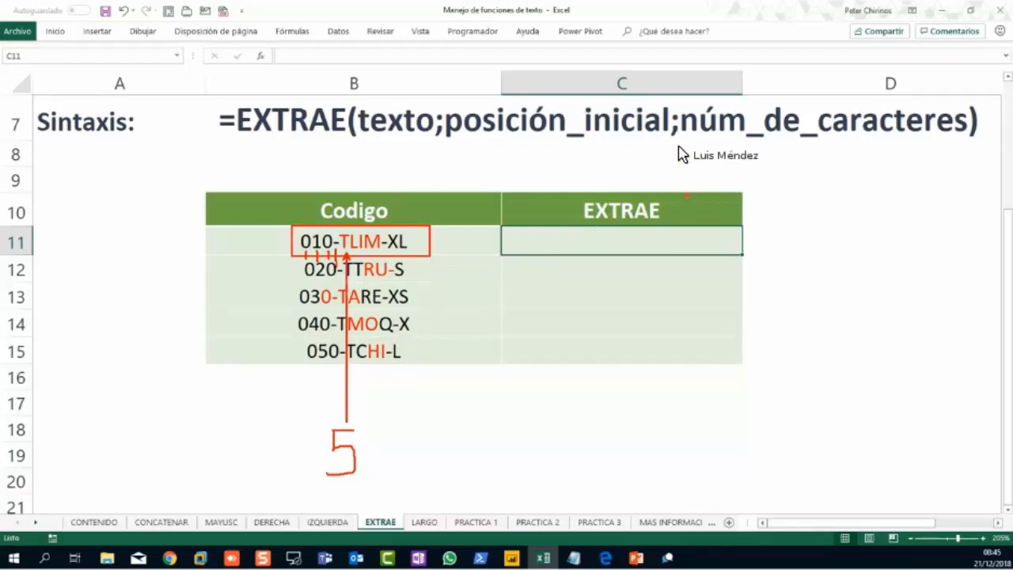
{"action": "mouse_move", "coordinate": [706, 131]}
{"action": "left_mouse_down"}
{"action": "mouse_move", "coordinate": [816, 145]}
{"action": "mouse_move", "coordinate": [959, 147]}
{"action": "left_mouse_up"}
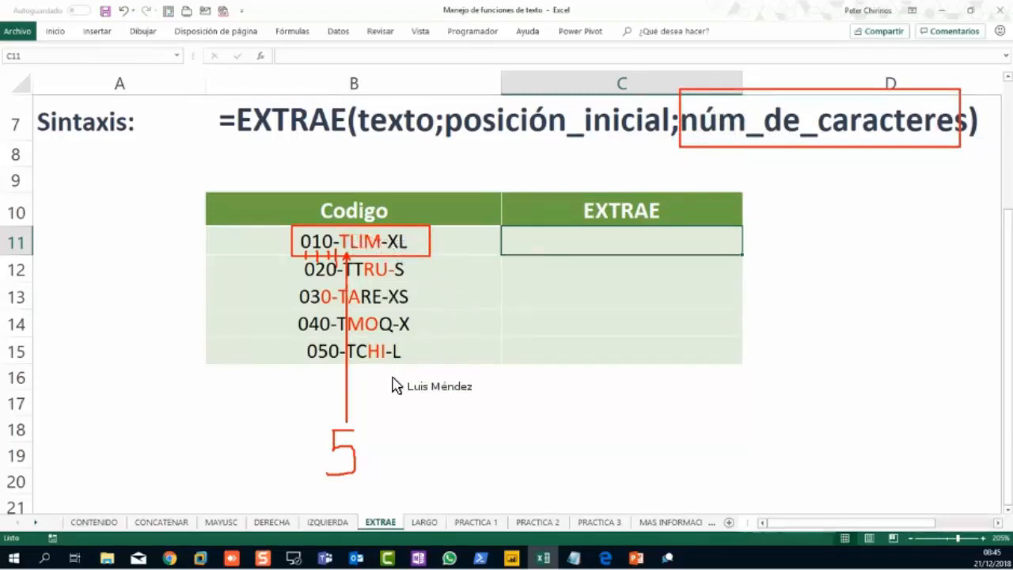
{"action": "left_click_drag", "start_coordinate": [386, 459], "coordinate": [383, 478]}
{"action": "mouse_move", "coordinate": [412, 428]}
{"action": "left_mouse_down"}
{"action": "mouse_move", "coordinate": [463, 458]}
{"action": "mouse_move", "coordinate": [461, 487]}
{"action": "left_mouse_up"}
{"action": "left_click_drag", "start_coordinate": [467, 405], "coordinate": [493, 495]}
{"action": "left_click_drag", "start_coordinate": [749, 138], "coordinate": [458, 427]}
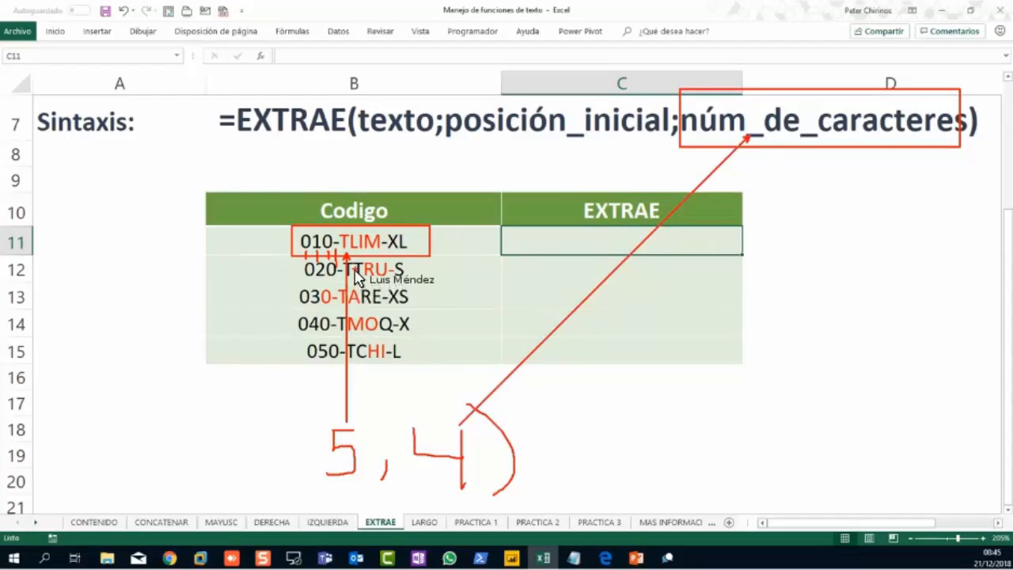
{"action": "key", "text": "Escape"}
Step: Enter =EXTRAE(B11,5,4) in C11 to extract four characters of the code starting at the fifth
{"action": "left_click", "coordinate": [579, 247]}
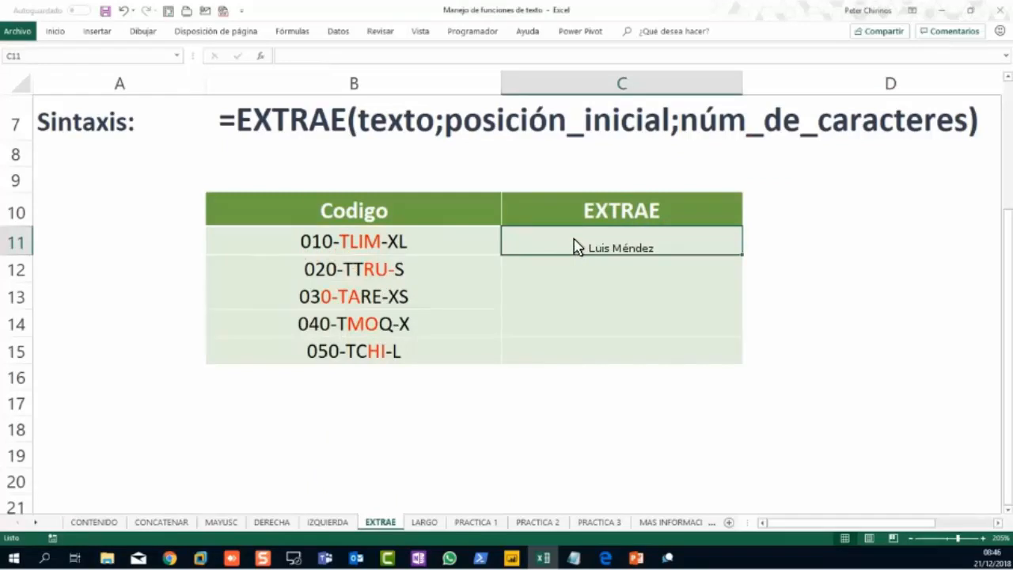
{"action": "type", "text": "=extr"}
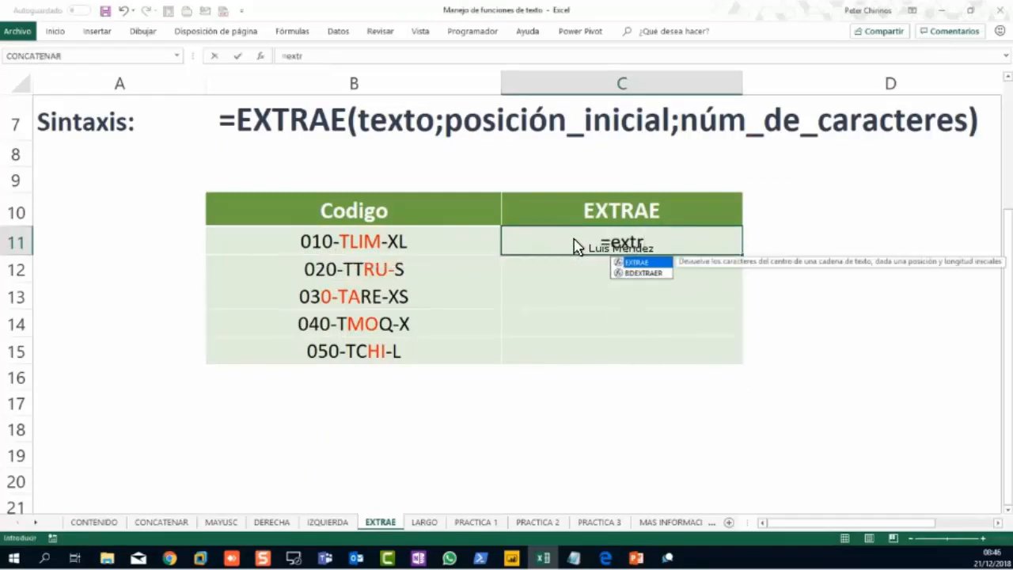
{"action": "key", "text": "Tab"}
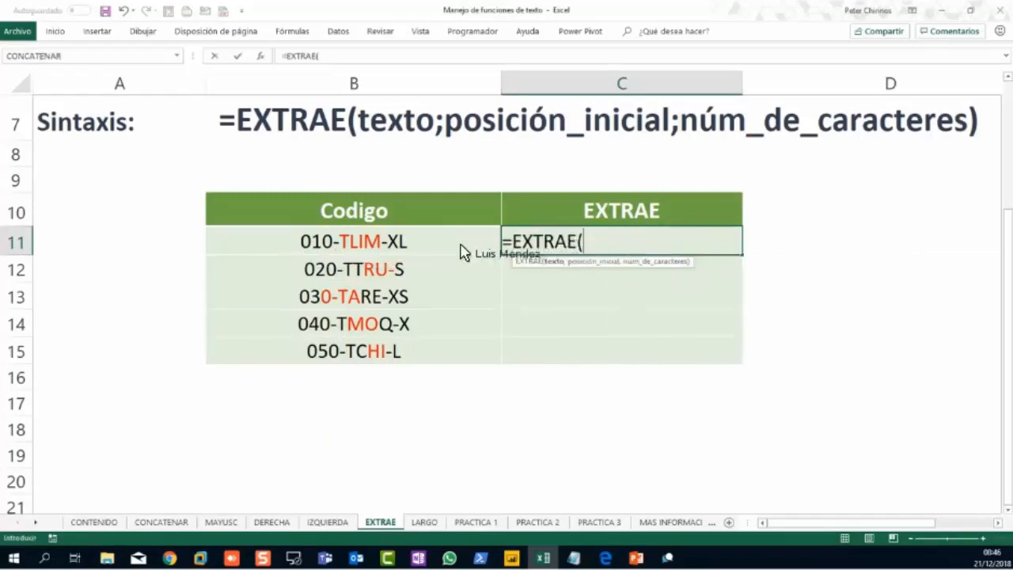
{"action": "left_click", "coordinate": [417, 246]}
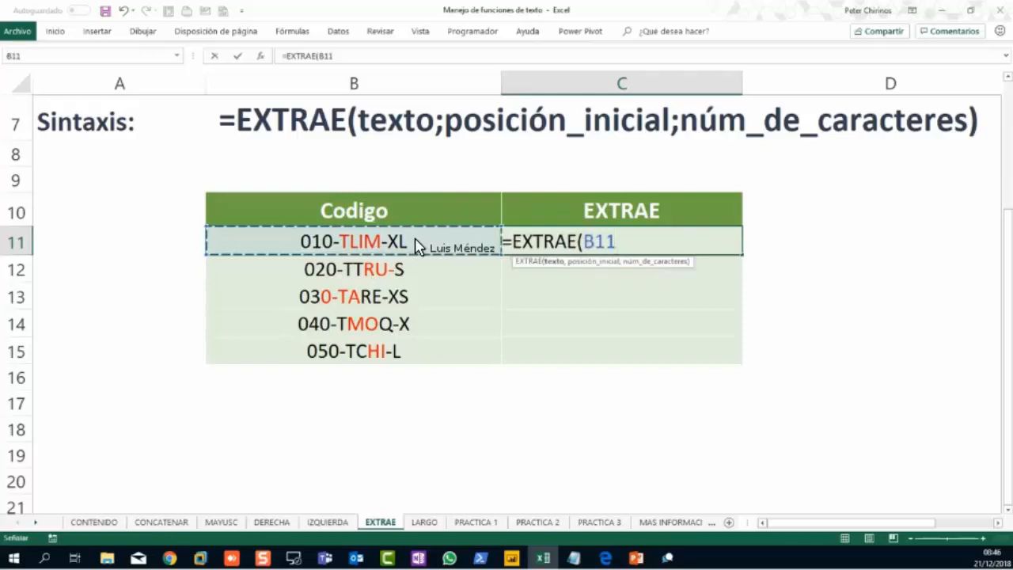
{"action": "type", "text": ",5,4"}
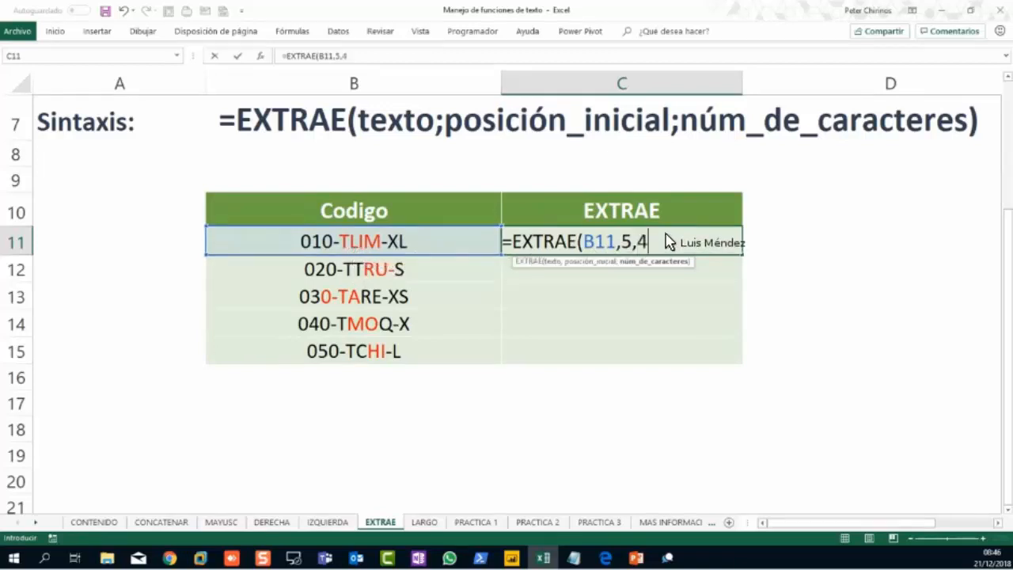
{"action": "key", "text": "Return"}
{"action": "key", "text": "Up"}
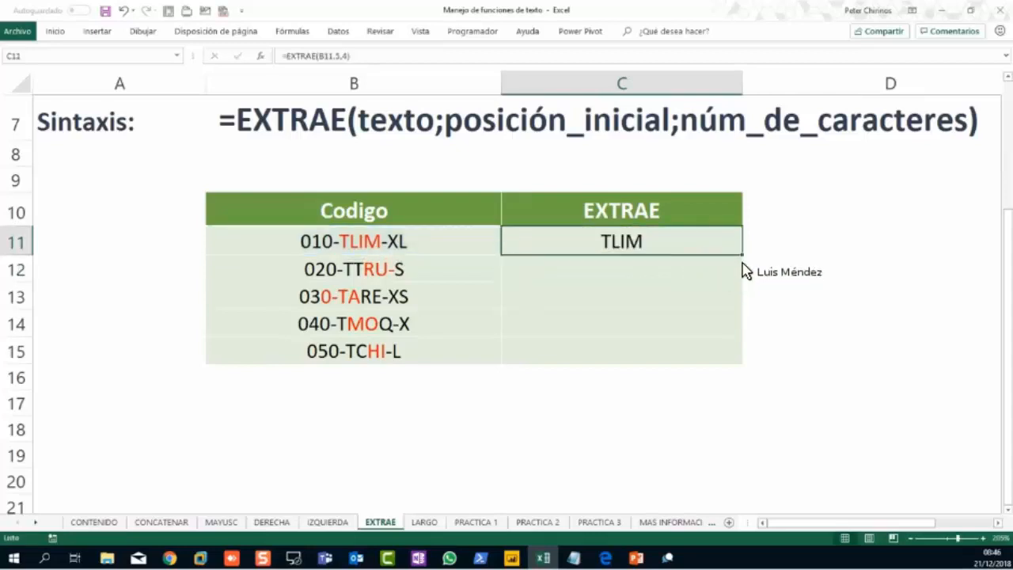
Step: Examine the red characters in the remaining codes B12:B15 and the EXTRAE cells C12:C15 beside them
{"action": "left_click_drag", "start_coordinate": [743, 264], "coordinate": [724, 279]}
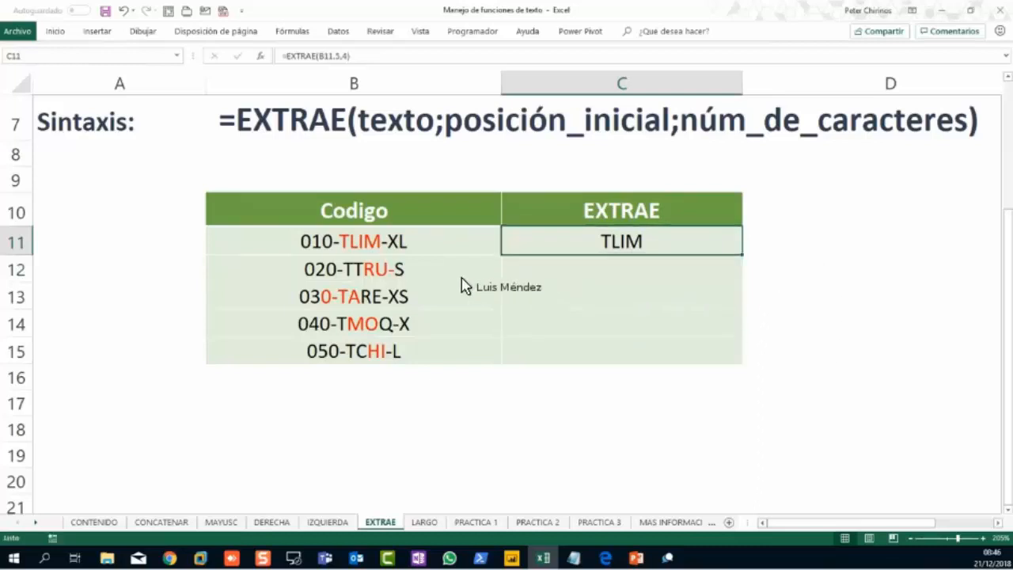
{"action": "left_click", "coordinate": [387, 279]}
{"action": "left_click", "coordinate": [381, 306]}
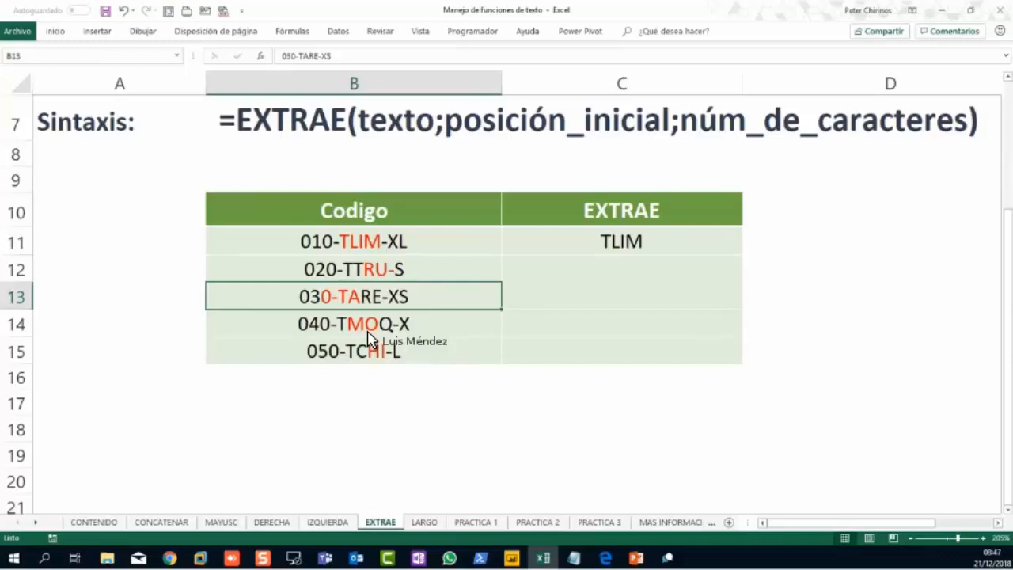
{"action": "left_click", "coordinate": [645, 249]}
{"action": "left_click_drag", "start_coordinate": [613, 269], "coordinate": [615, 353]}
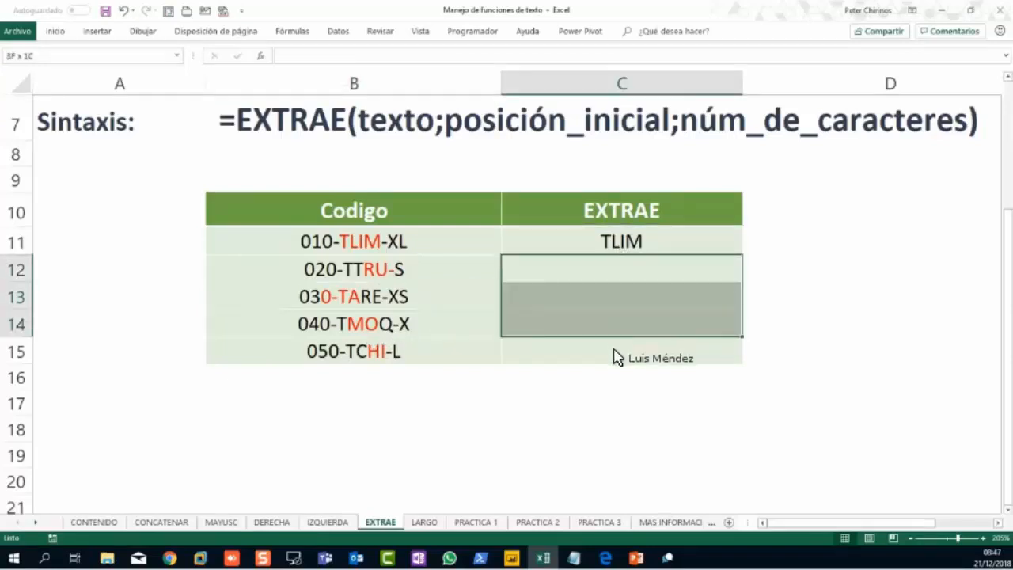
{"action": "left_click", "coordinate": [593, 277]}
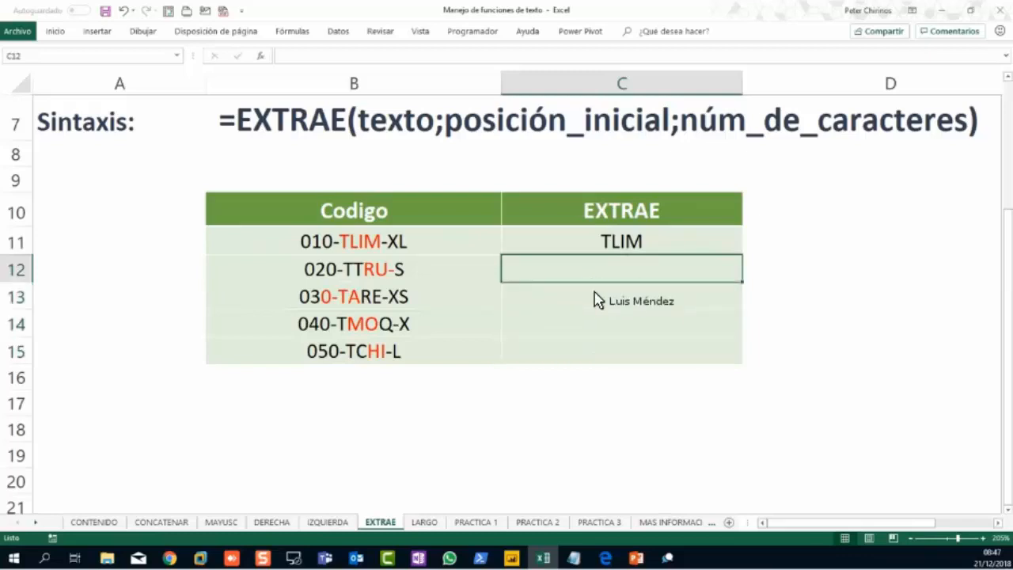
{"action": "left_click", "coordinate": [596, 297]}
{"action": "left_click", "coordinate": [603, 326]}
{"action": "left_click", "coordinate": [614, 352]}
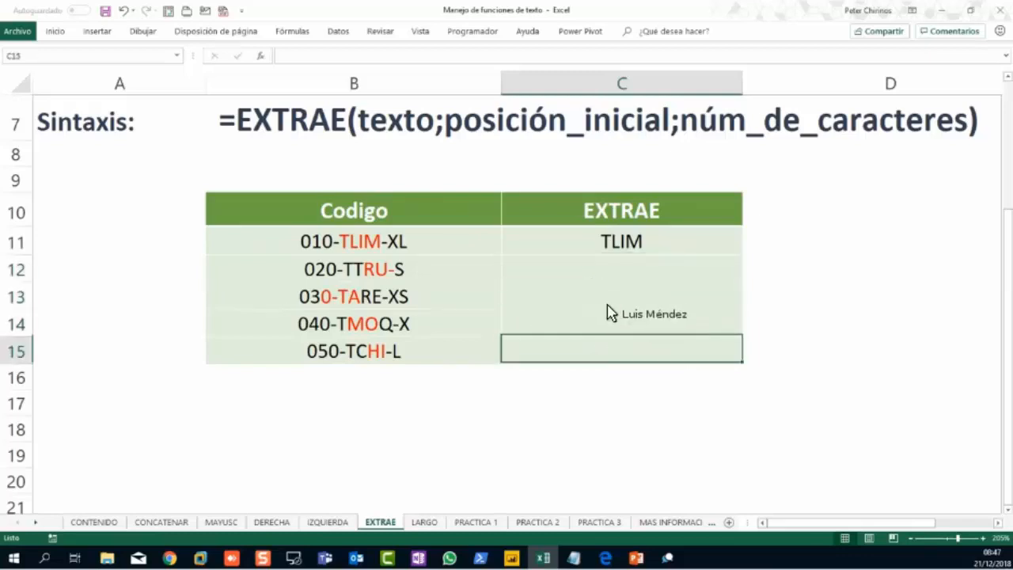
{"action": "left_click", "coordinate": [601, 280]}
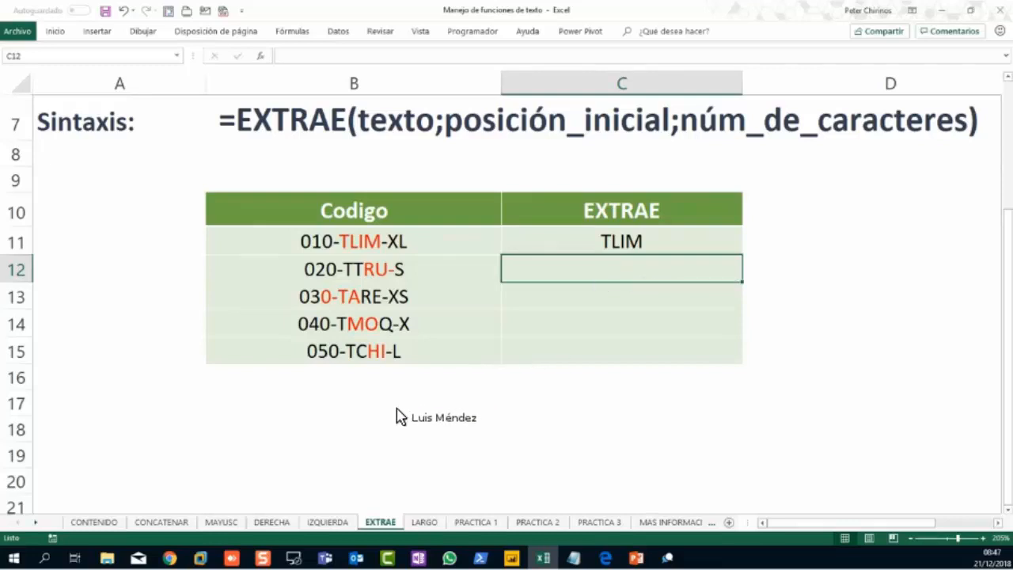
Step: Enter the text MED in cell B18 below the Codigo table and compare it with the EXTRAE syntax in B7
{"action": "left_click", "coordinate": [372, 429]}
{"action": "type", "text": "MED"}
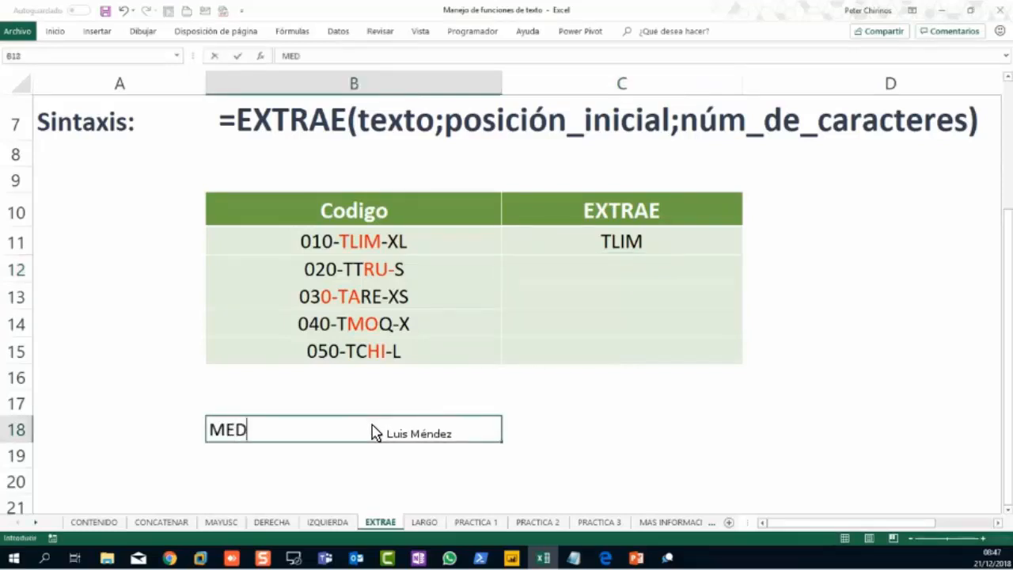
{"action": "key", "text": "Left"}
{"action": "key", "text": "Right"}
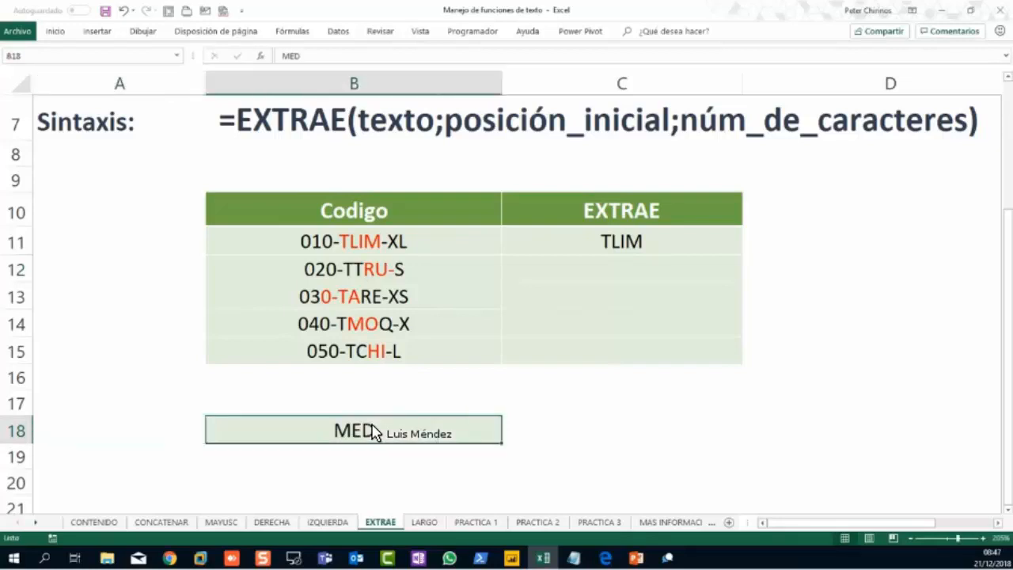
{"action": "left_click", "coordinate": [166, 404]}
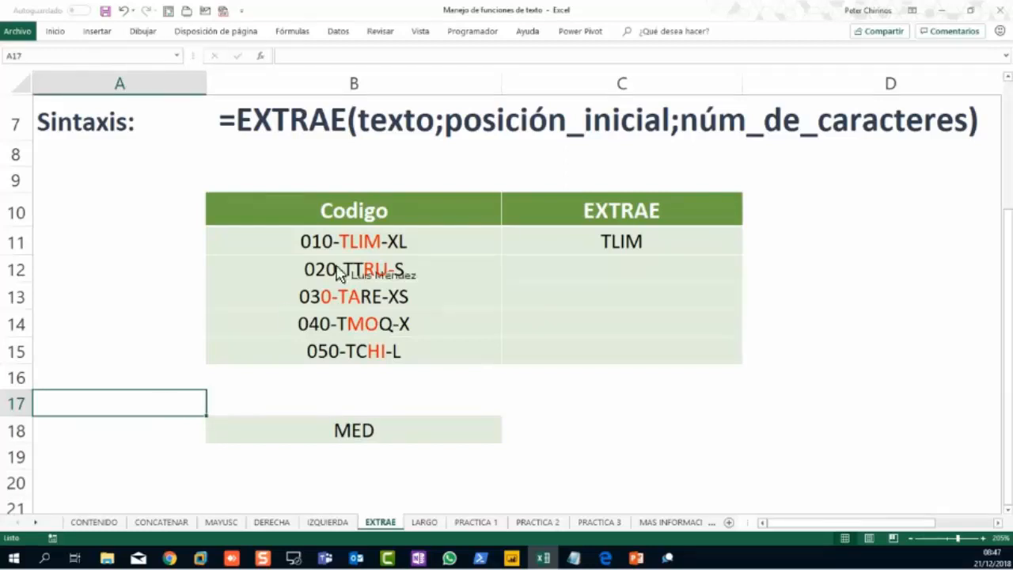
{"action": "left_click", "coordinate": [287, 136]}
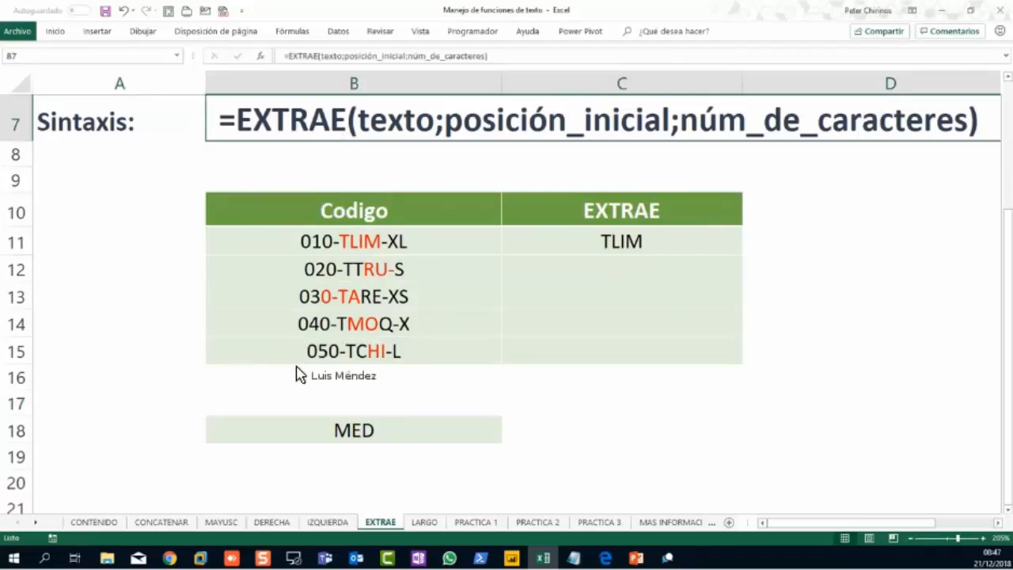
{"action": "left_click", "coordinate": [238, 429]}
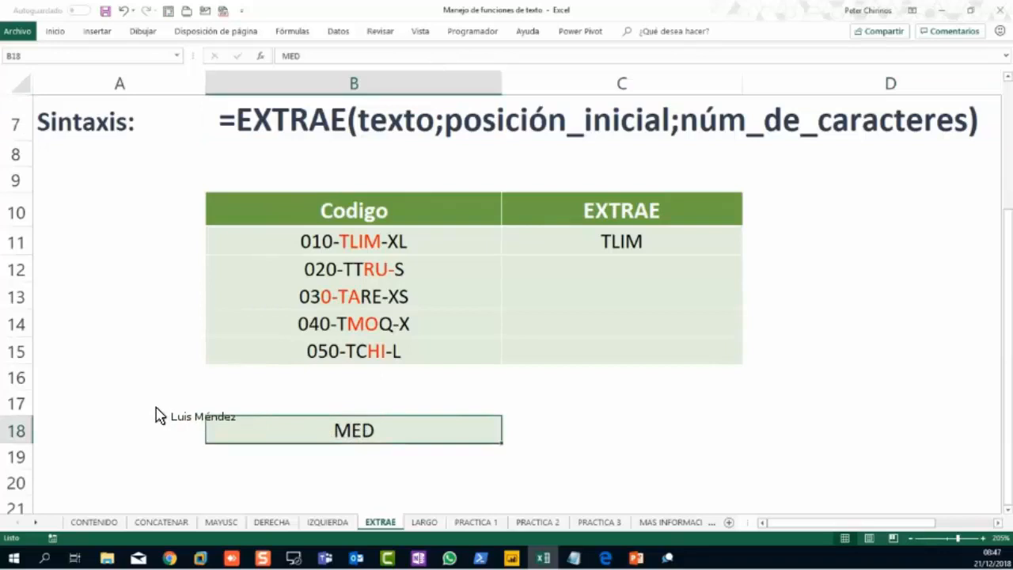
Step: Delete the text MED from cell B18 and review the EXTRAE syntax in B7
{"action": "left_click_drag", "start_coordinate": [169, 423], "coordinate": [601, 445]}
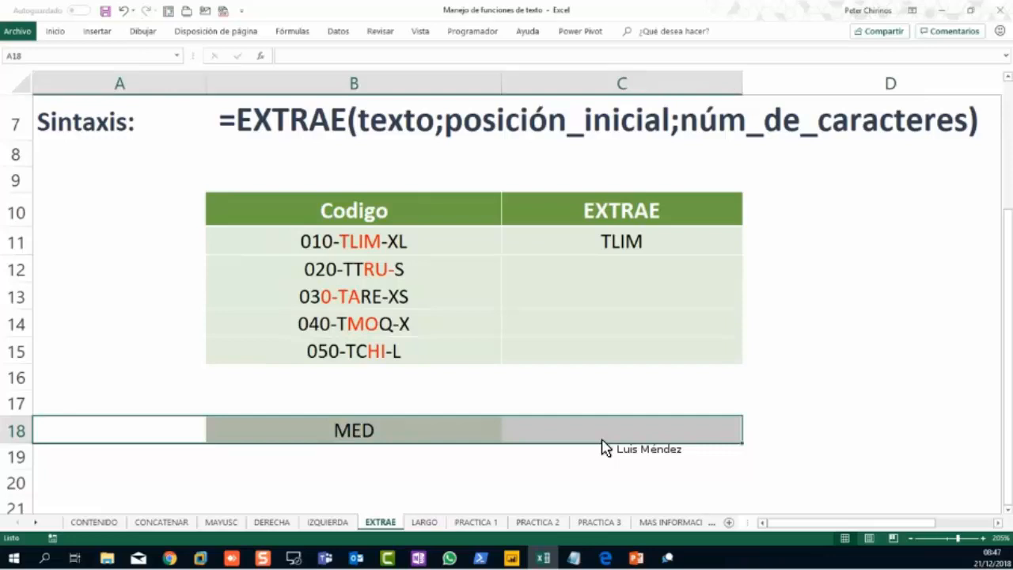
{"action": "left_click", "coordinate": [417, 440]}
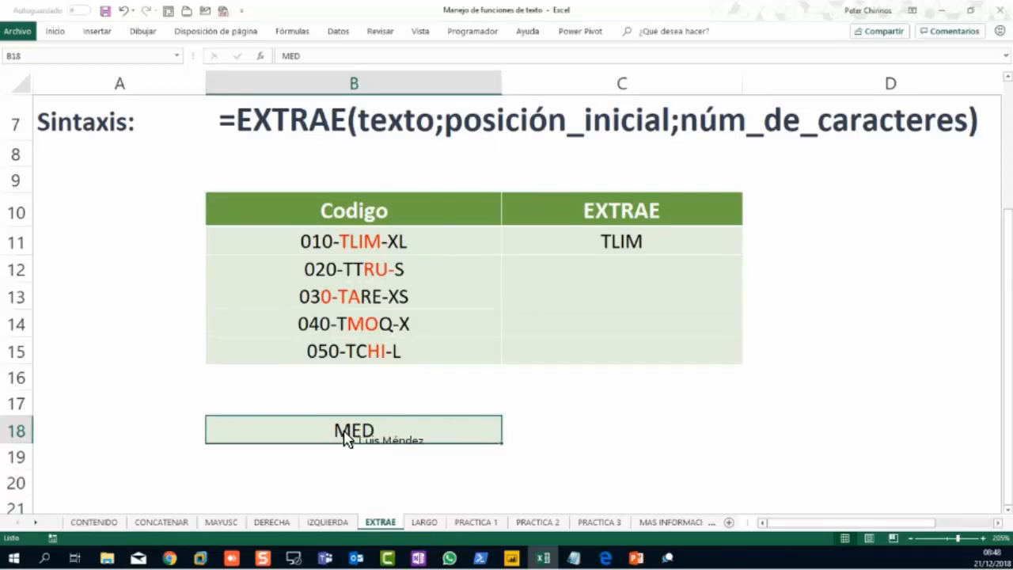
{"action": "key", "text": "Delete"}
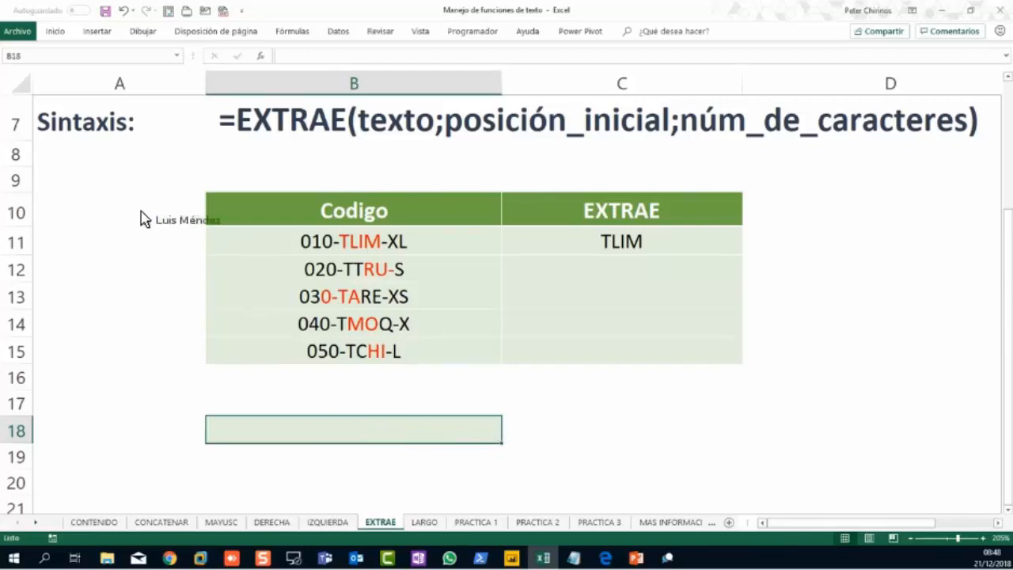
{"action": "left_click", "coordinate": [28, 125]}
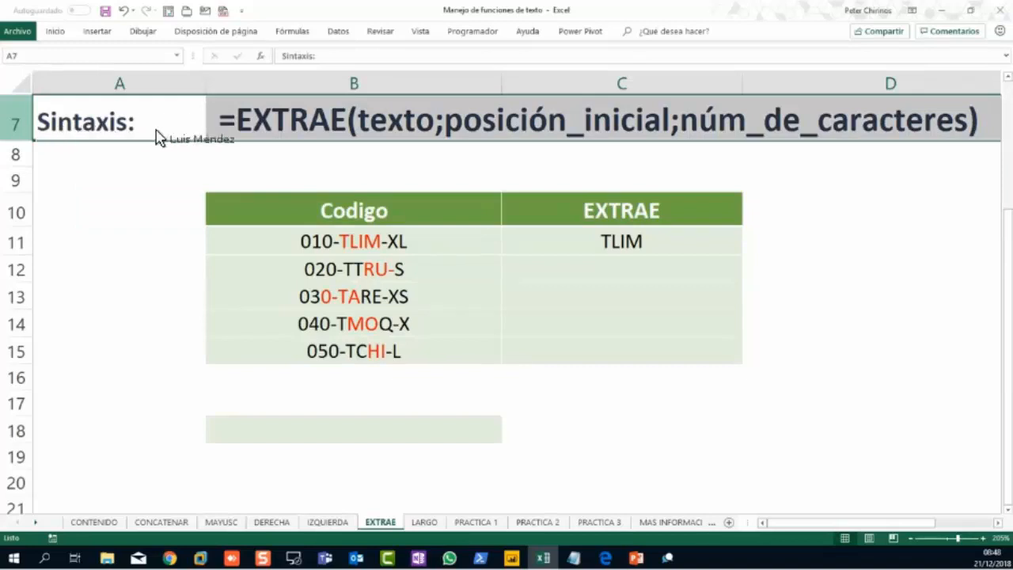
{"action": "left_click", "coordinate": [273, 128]}
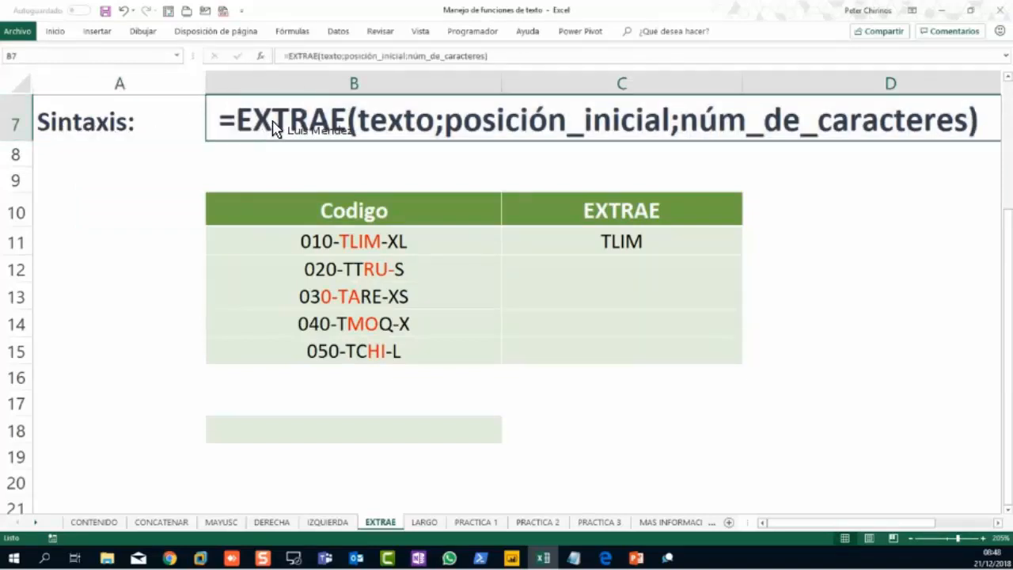
Step: Enter SERVICE PACK 1 in cell B18 and extend it to read OFFICE 2010 SERVICE PACK 1
{"action": "left_click", "coordinate": [316, 423]}
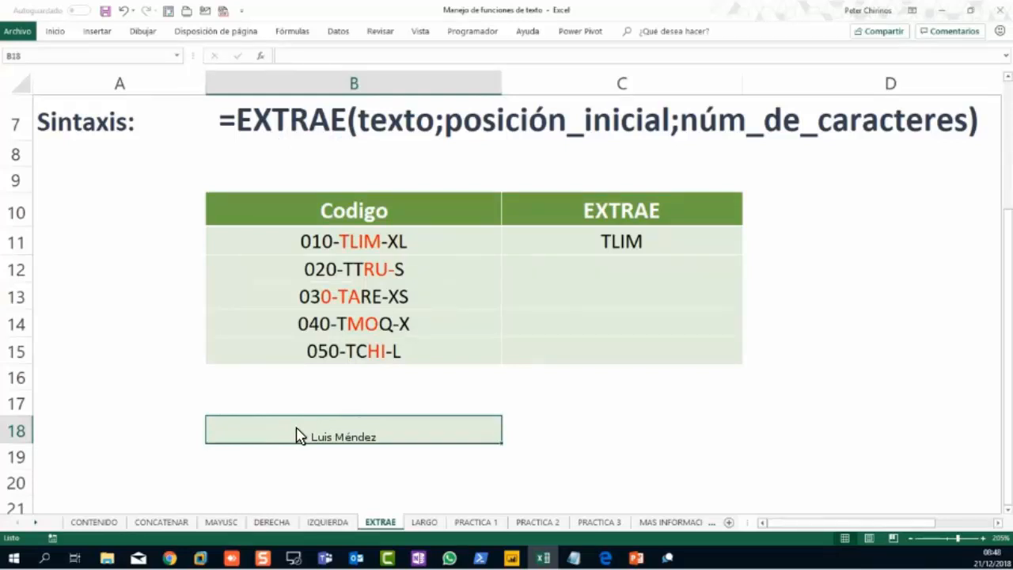
{"action": "type", "text": "SERVICE PAC"}
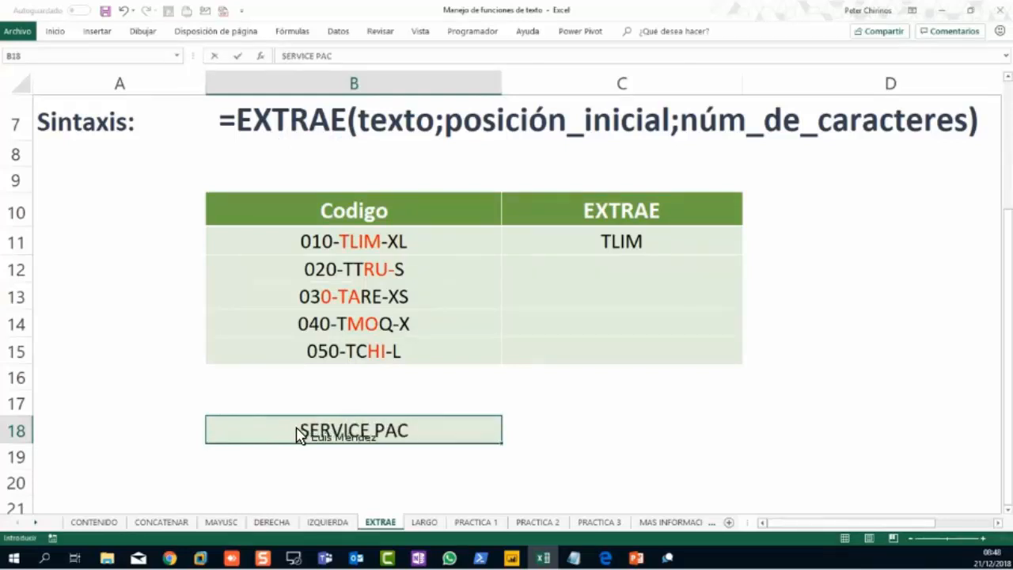
{"action": "type", "text": "K 1"}
{"action": "key", "text": "Return"}
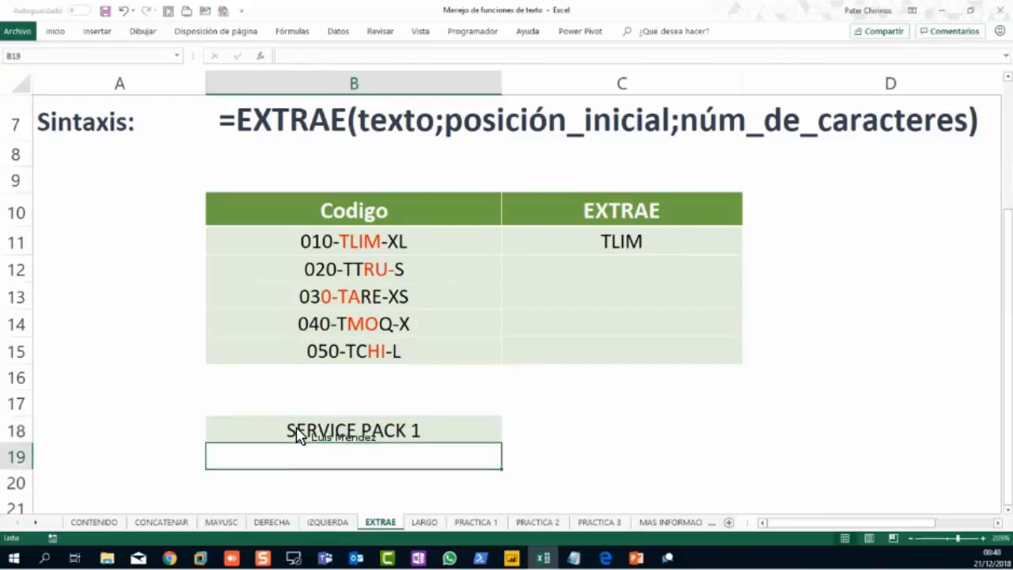
{"action": "double_click", "coordinate": [257, 433]}
{"action": "type", "text": "OFFICE 2010"}
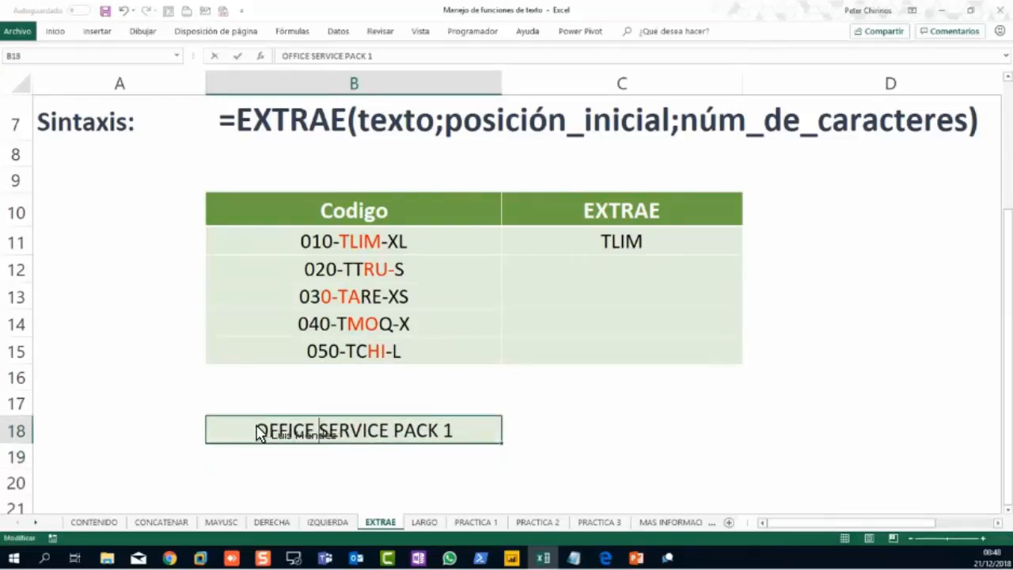
{"action": "key", "text": "Return"}
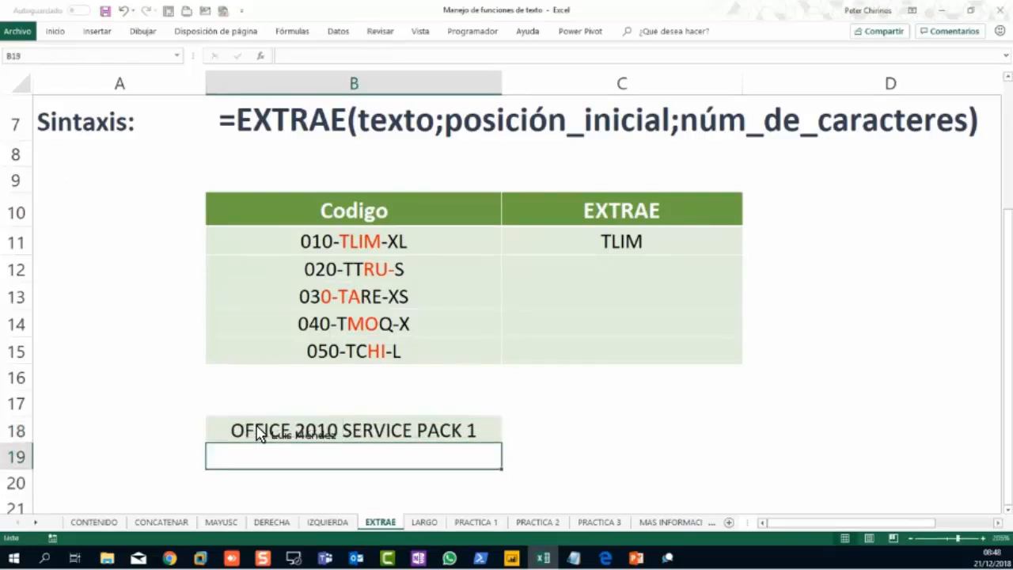
{"action": "left_click", "coordinate": [574, 439]}
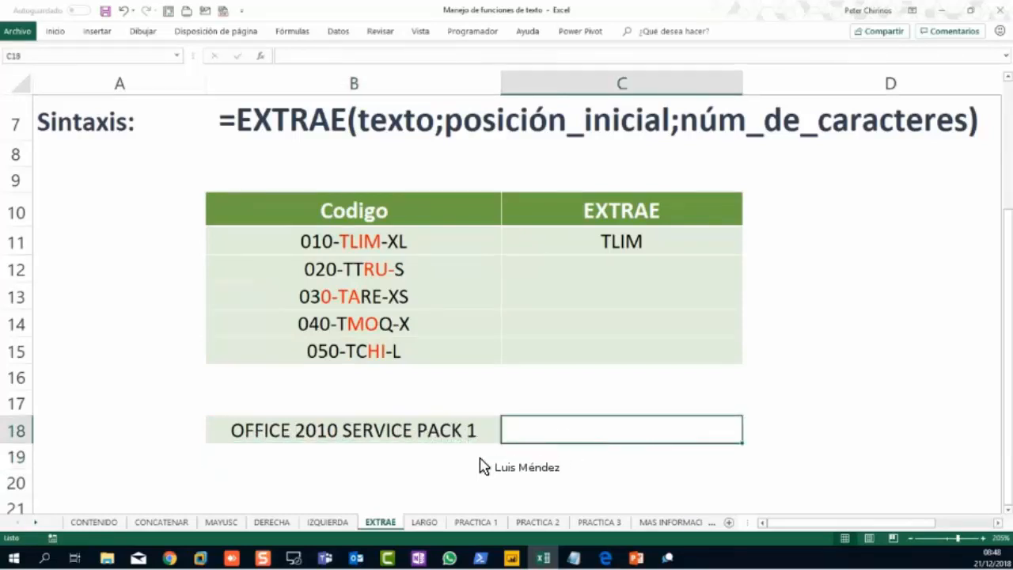
Step: Open the LARGO sheet and review its syntax and the first phrase in B11 beside the empty CANTIDAD DE CARACTERES cell
{"action": "left_click", "coordinate": [426, 523]}
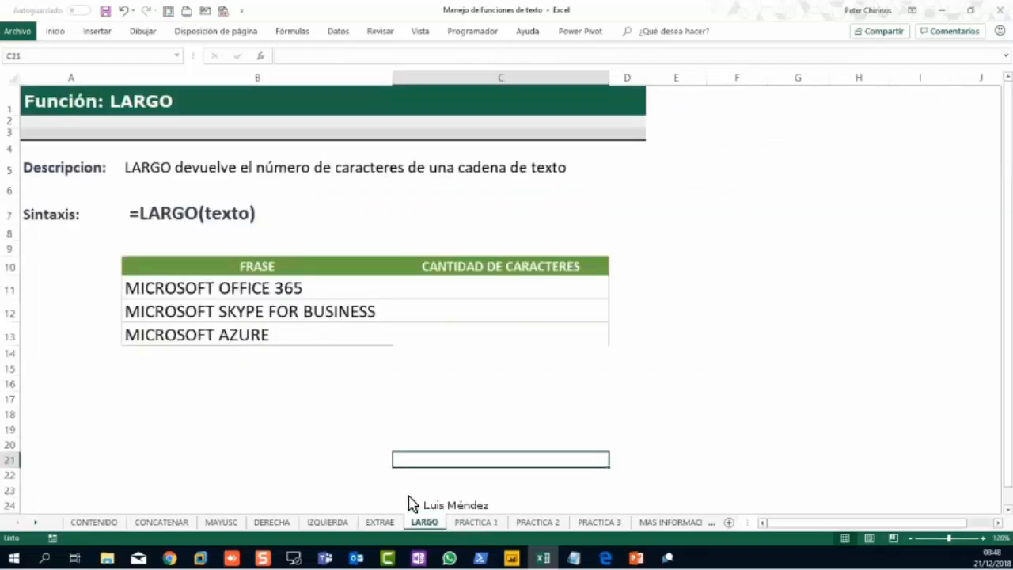
{"action": "left_click", "coordinate": [352, 478]}
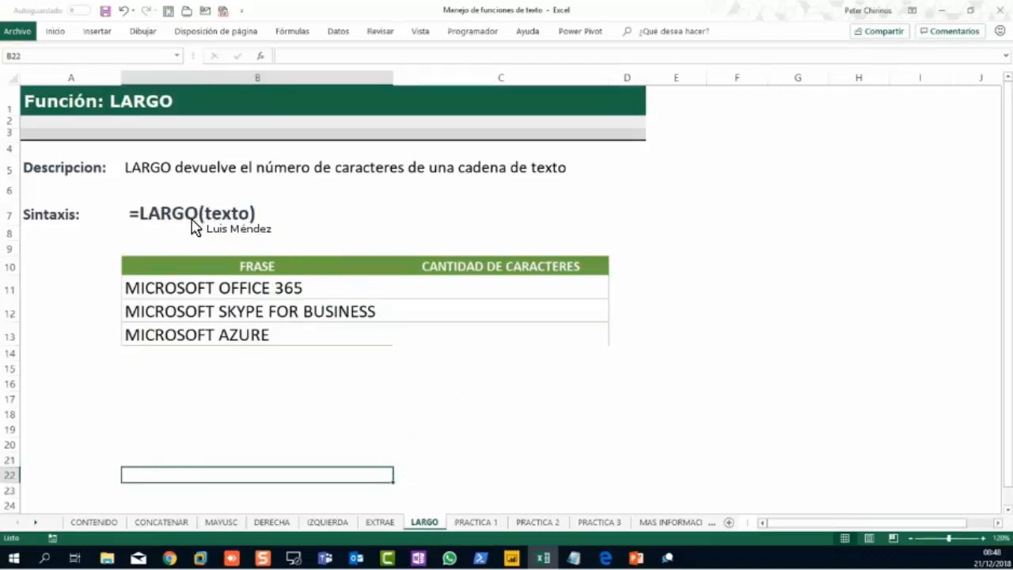
{"action": "left_click", "coordinate": [253, 294]}
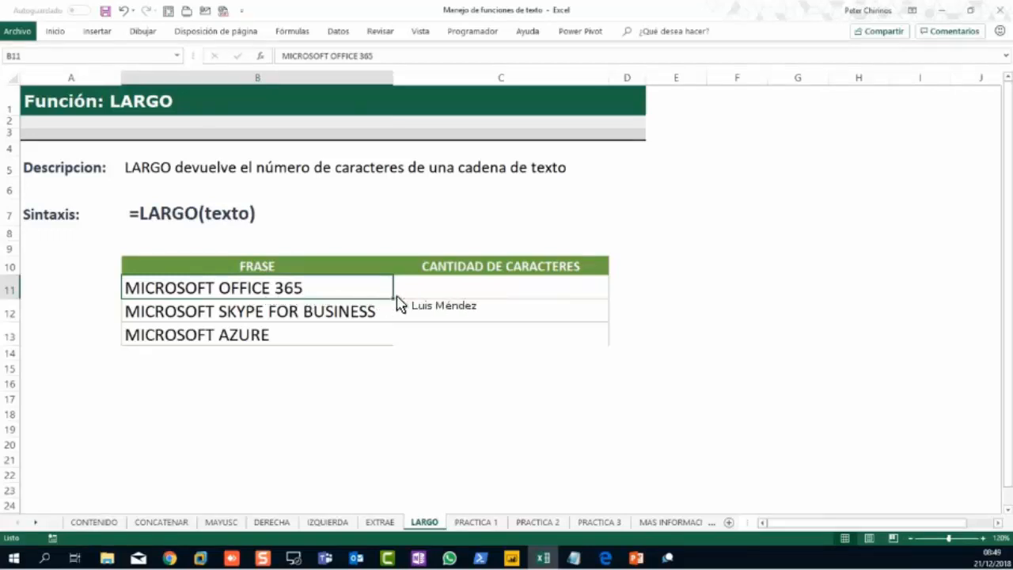
{"action": "left_click", "coordinate": [477, 295]}
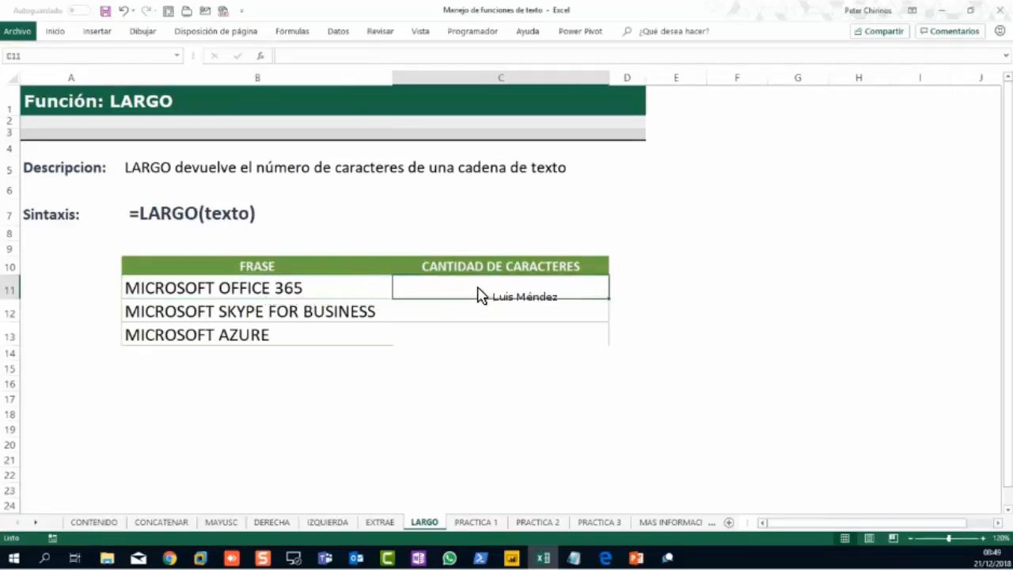
{"action": "left_click", "coordinate": [296, 293]}
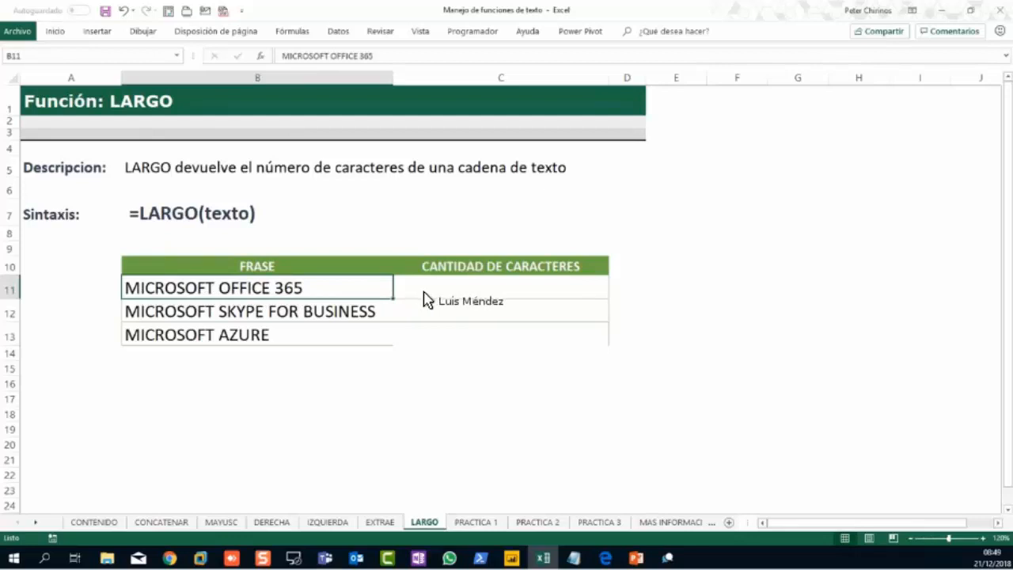
Step: Enter =LARGO(B11) in C11 to count the characters of the first phrase
{"action": "left_click", "coordinate": [500, 298]}
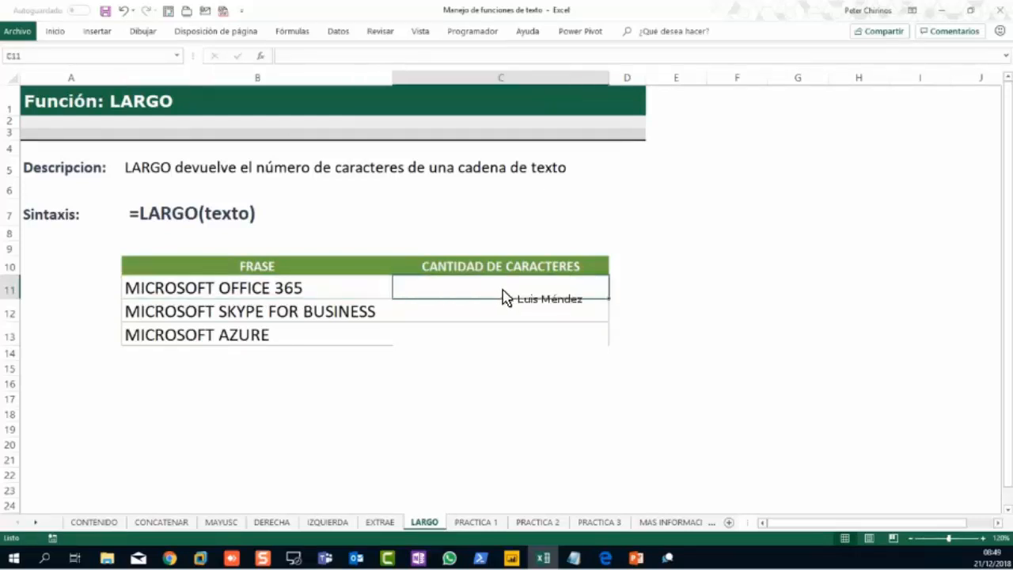
{"action": "type", "text": "="}
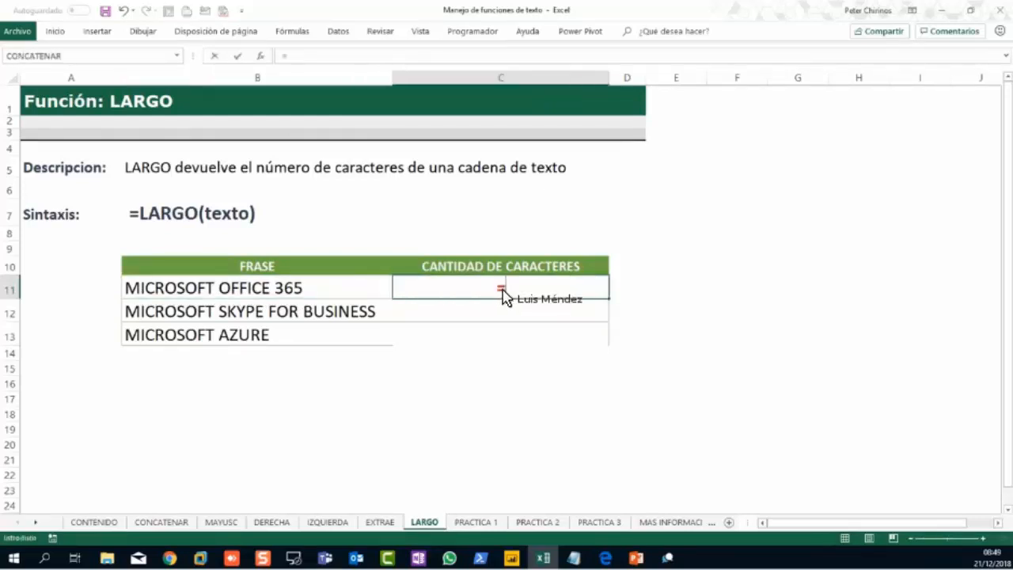
{"action": "type", "text": "LARGO("}
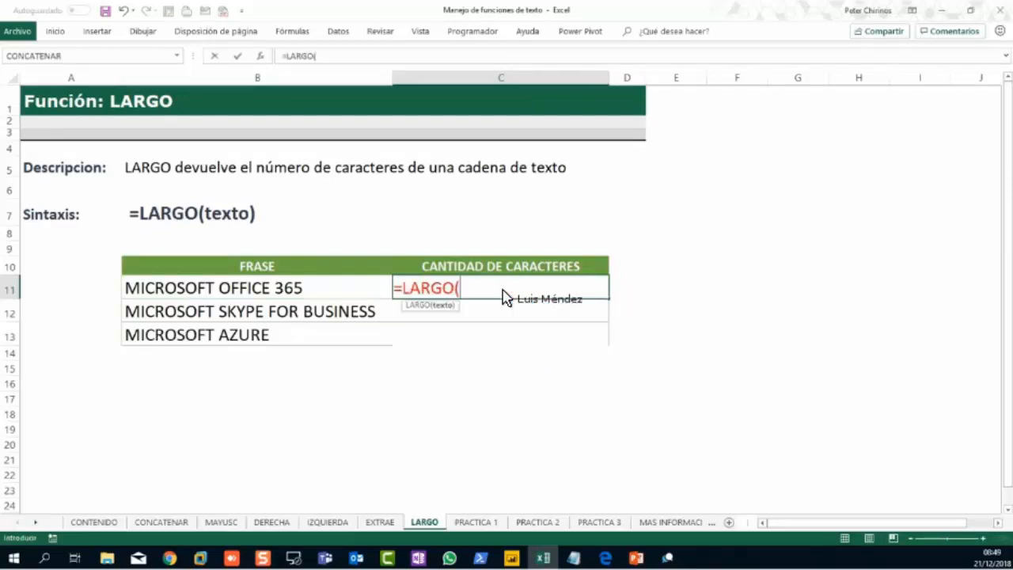
{"action": "left_click", "coordinate": [275, 296]}
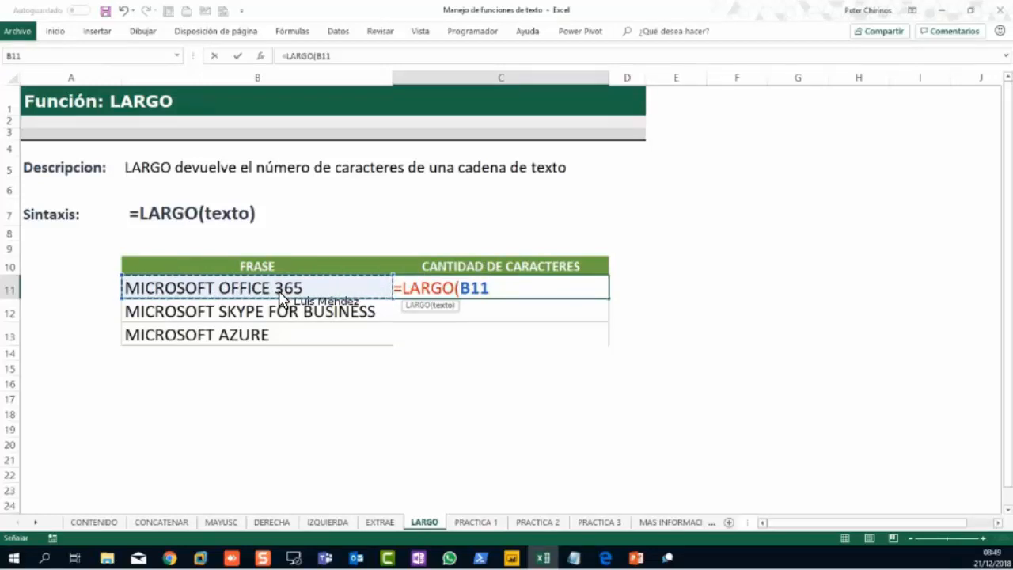
{"action": "key", "text": "Return"}
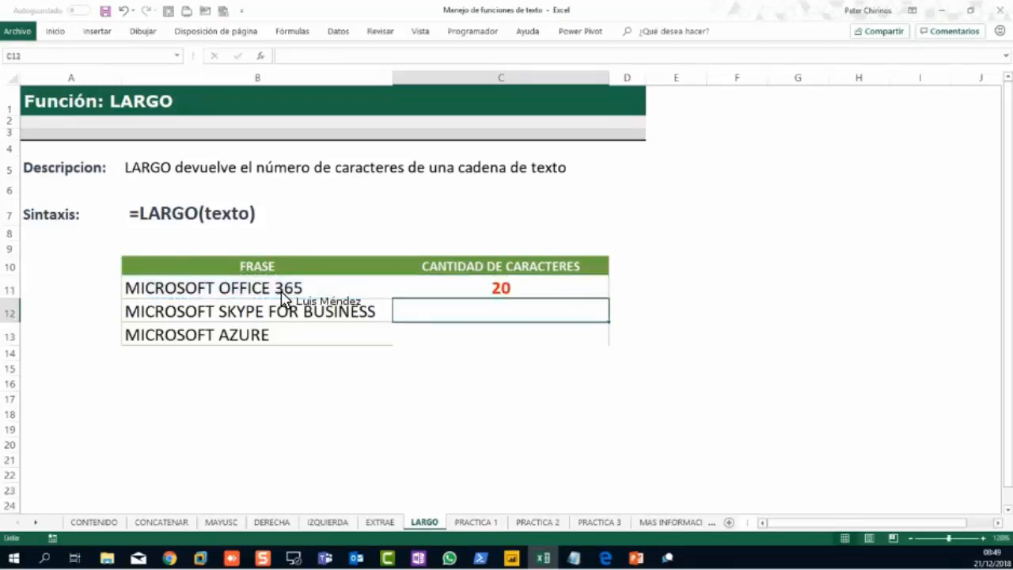
Step: Copy the LARGO formula from C11 down to C13 and compare the counts with the phrases
{"action": "left_click", "coordinate": [522, 292]}
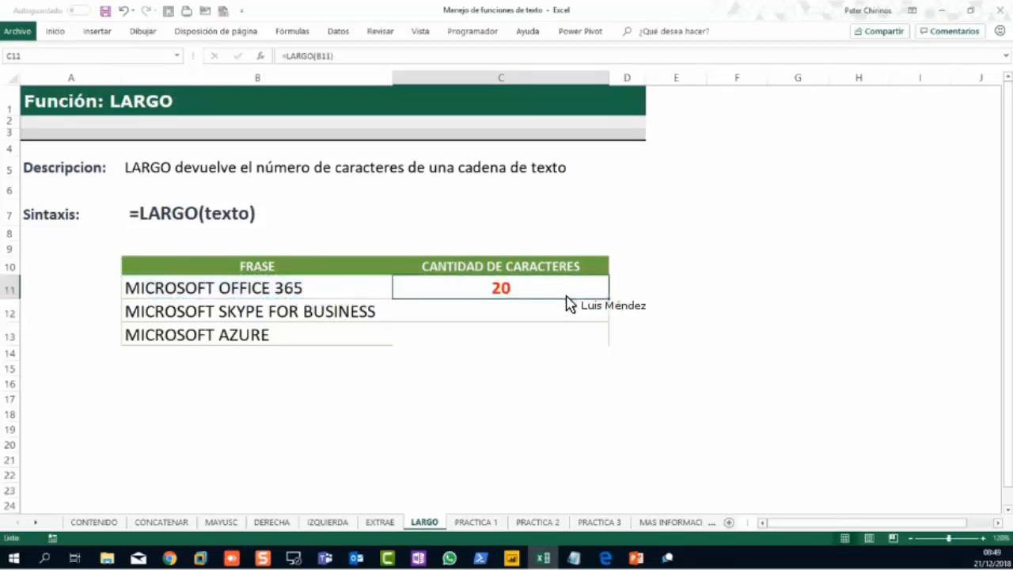
{"action": "left_click_drag", "start_coordinate": [607, 300], "coordinate": [554, 392]}
{"action": "left_click", "coordinate": [404, 416]}
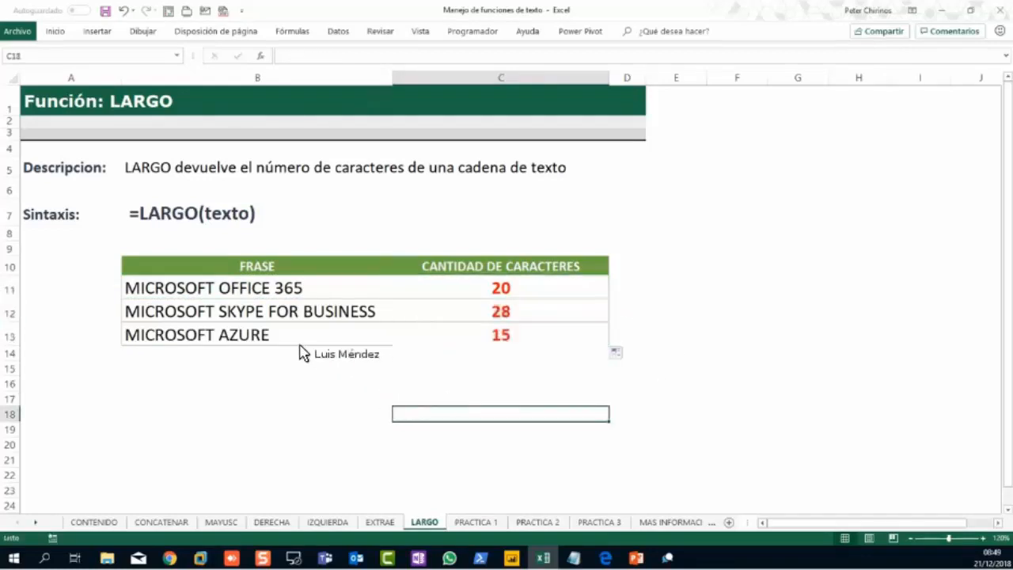
{"action": "left_click", "coordinate": [253, 320]}
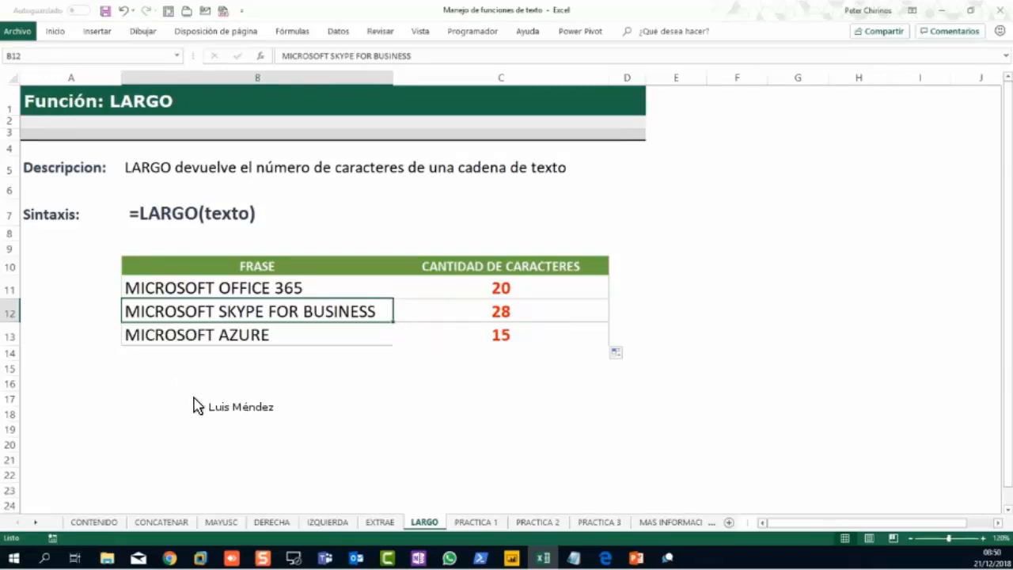
Step: Review the complete MINUSC and CONCATENAR formula in F6 of the CONCATENAR sheet, leave it as is, and return to the LARGO sheet
{"action": "left_click", "coordinate": [166, 525]}
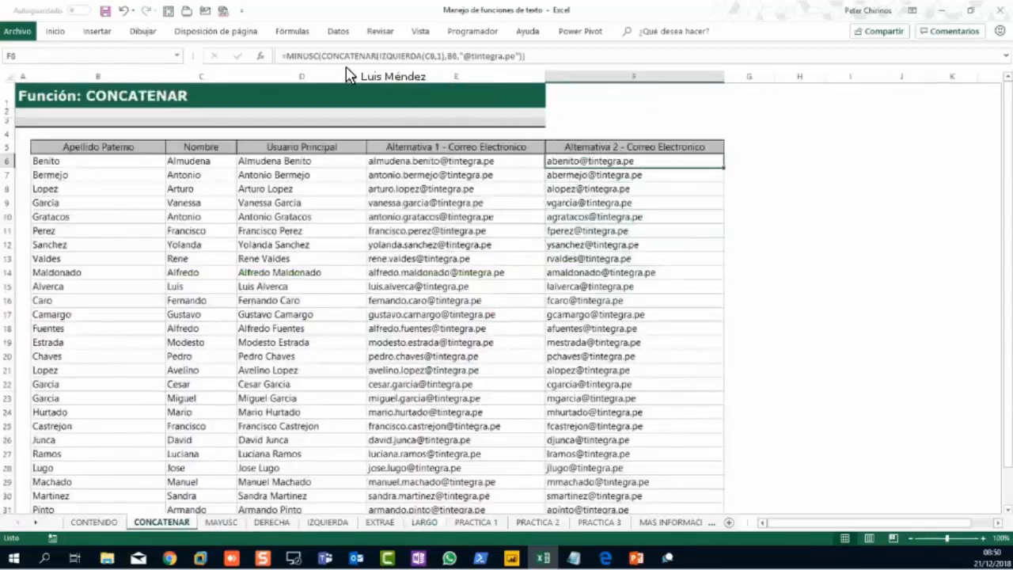
{"action": "left_click", "coordinate": [555, 57]}
{"action": "left_click_drag", "start_coordinate": [524, 57], "coordinate": [267, 68]}
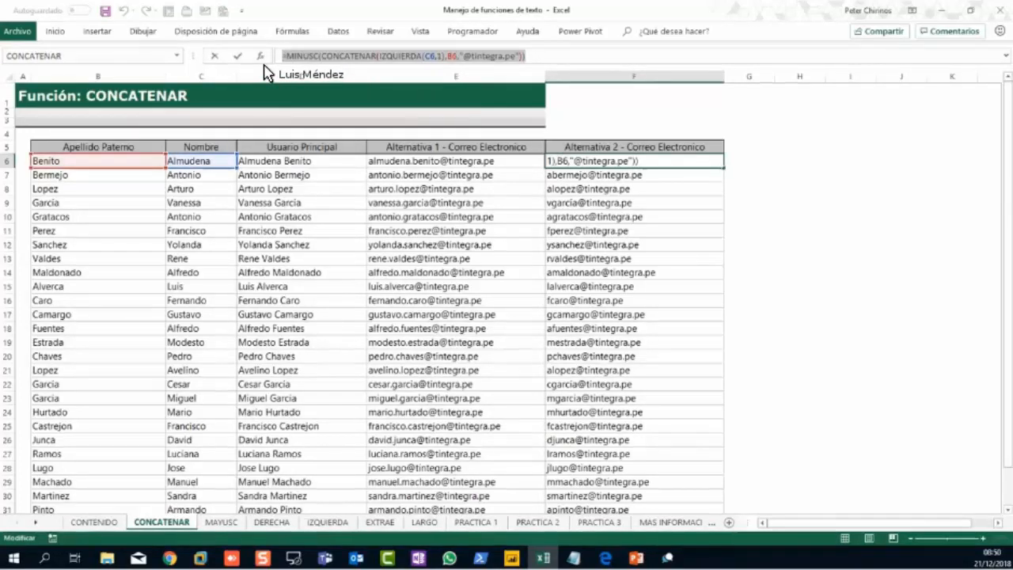
{"action": "key", "text": "Return"}
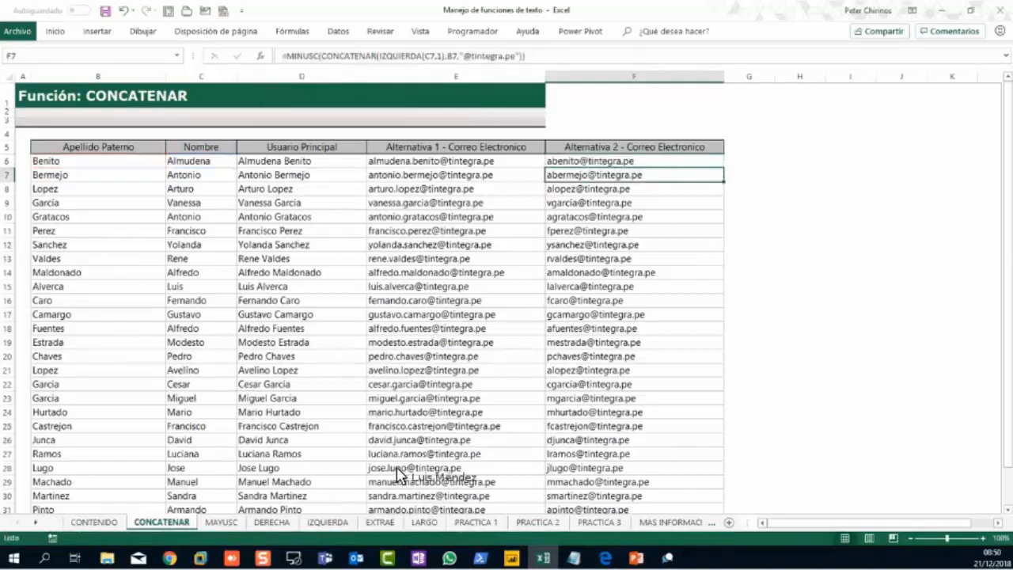
{"action": "left_click", "coordinate": [425, 520]}
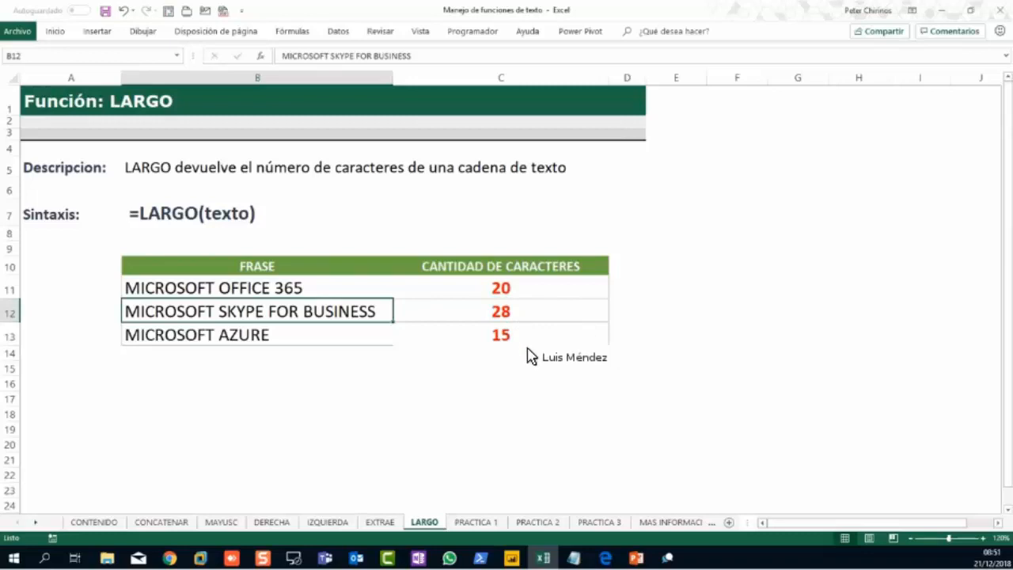
Step: Open the PRACTICA 1 sheet and examine the Primer Nombre, Primer Apellido, Edad and Profesion columns one after another
{"action": "left_click", "coordinate": [473, 523]}
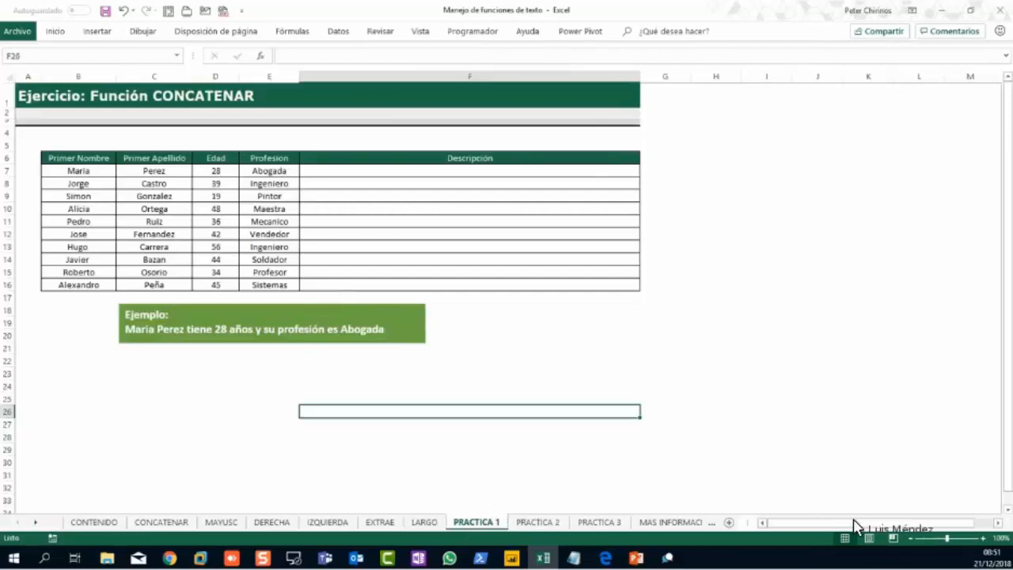
{"action": "left_click", "coordinate": [142, 363]}
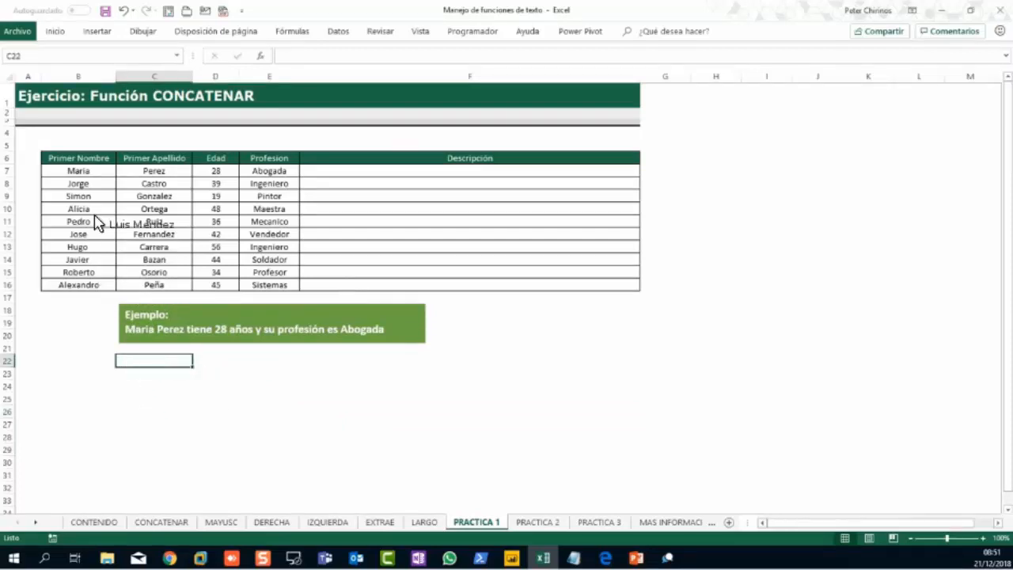
{"action": "left_click_drag", "start_coordinate": [78, 145], "coordinate": [82, 310]}
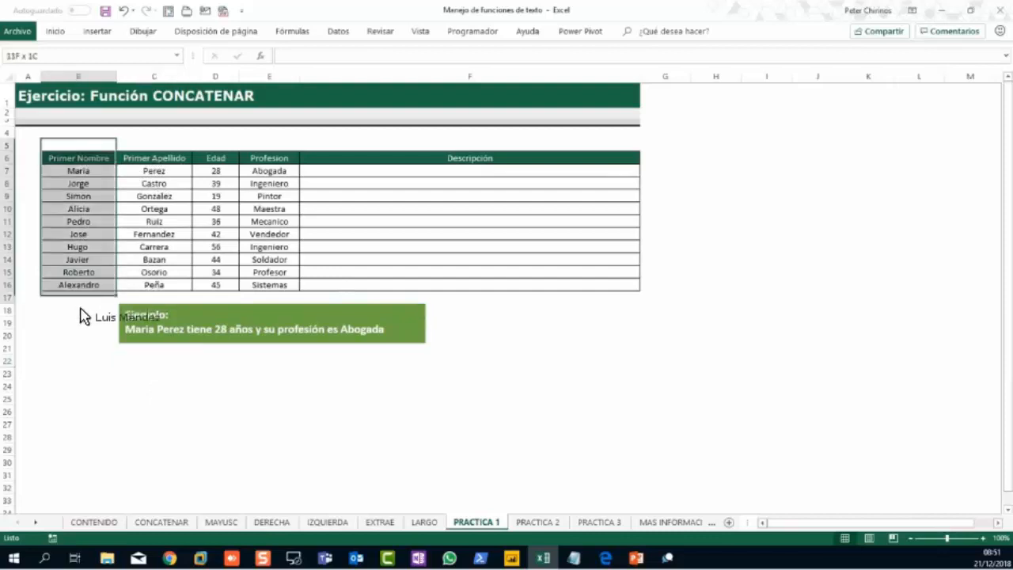
{"action": "left_click_drag", "start_coordinate": [150, 145], "coordinate": [163, 283]}
{"action": "left_click_drag", "start_coordinate": [215, 136], "coordinate": [226, 287]}
{"action": "left_click_drag", "start_coordinate": [267, 135], "coordinate": [273, 299]}
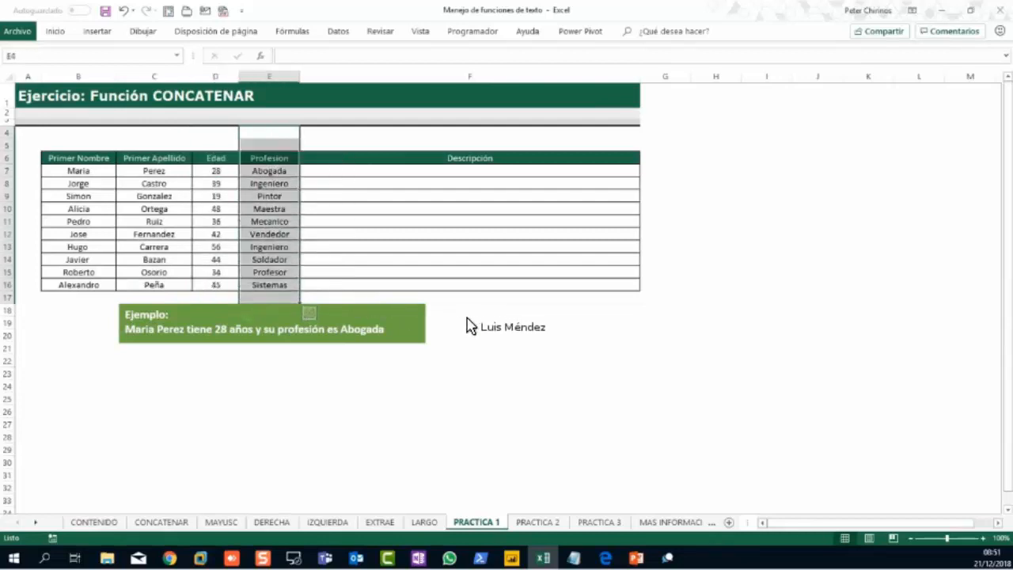
Step: Highlight the empty Descripción cells F7:F16 where the concatenated sentences belong
{"action": "left_click", "coordinate": [479, 326]}
{"action": "left_click", "coordinate": [453, 178]}
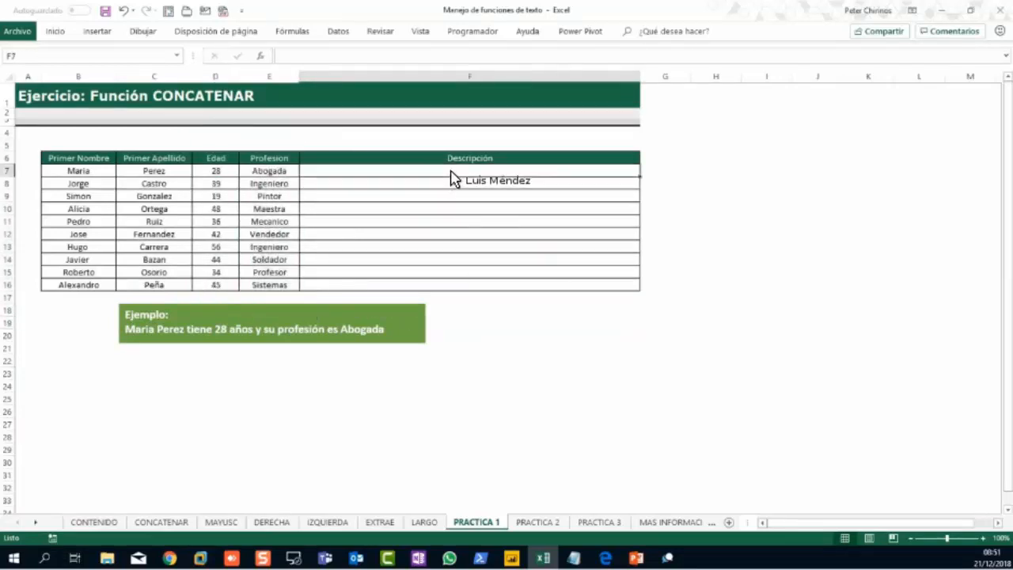
{"action": "left_click_drag", "start_coordinate": [422, 176], "coordinate": [440, 287]}
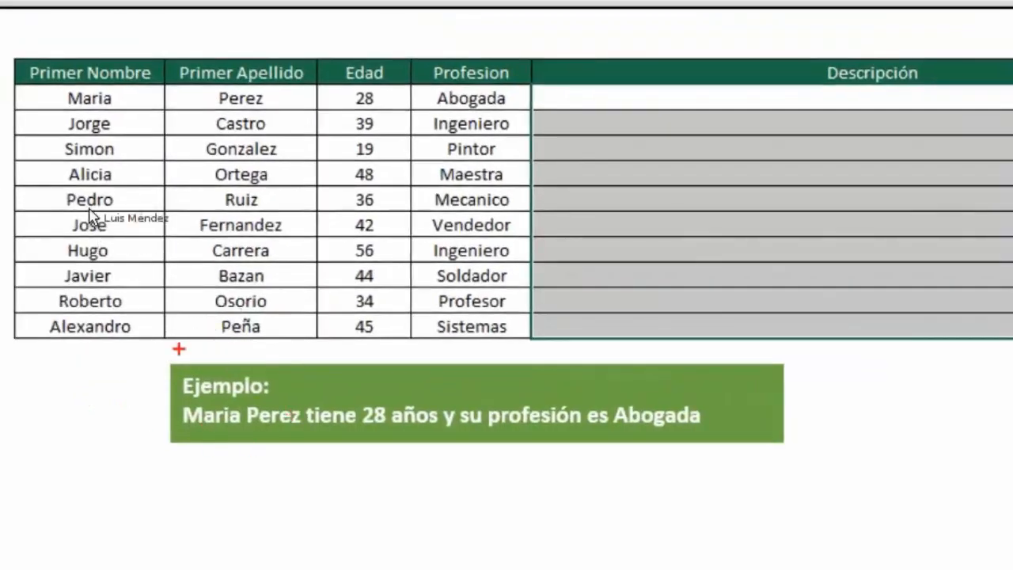
Step: Draw arrows linking the example sentence's name, surname, age and profession to the first data row, and underline its fixed text
{"action": "mouse_move", "coordinate": [98, 113]}
{"action": "left_mouse_down"}
{"action": "mouse_move", "coordinate": [169, 351]}
{"action": "mouse_move", "coordinate": [206, 417]}
{"action": "left_mouse_up"}
{"action": "left_click_drag", "start_coordinate": [212, 94], "coordinate": [283, 404]}
{"action": "left_click_drag", "start_coordinate": [323, 438], "coordinate": [350, 438]}
{"action": "left_click_drag", "start_coordinate": [371, 101], "coordinate": [368, 405]}
{"action": "left_click_drag", "start_coordinate": [537, 433], "coordinate": [620, 434]}
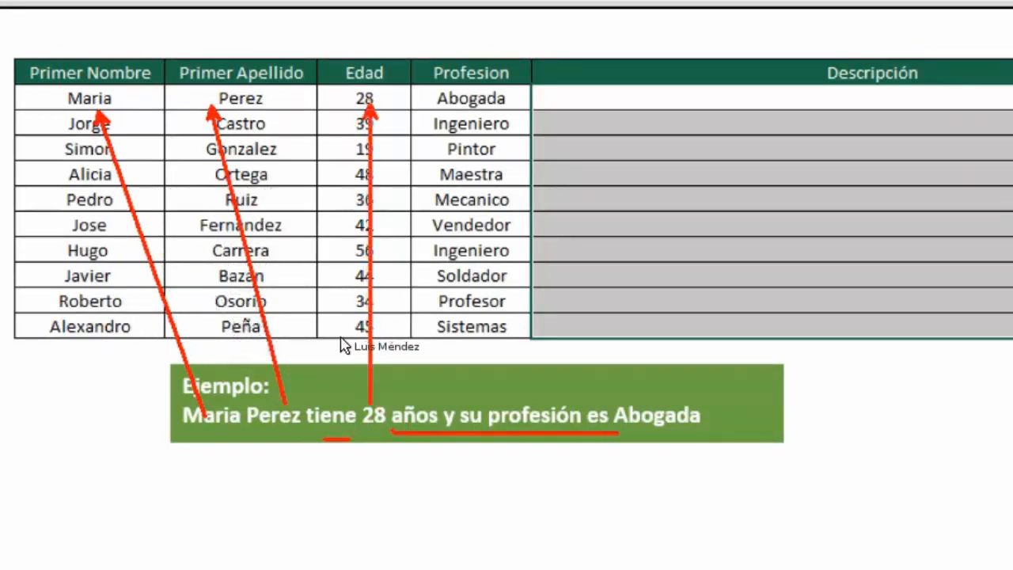
{"action": "left_click_drag", "start_coordinate": [520, 98], "coordinate": [658, 405]}
Step: Box the example sentence and the first Descripción cell, mark the fill direction down the column, and exit the annotations
{"action": "mouse_move", "coordinate": [117, 398]}
{"action": "left_mouse_down"}
{"action": "mouse_move", "coordinate": [778, 459]}
{"action": "mouse_move", "coordinate": [793, 439]}
{"action": "left_mouse_up"}
{"action": "mouse_move", "coordinate": [562, 87]}
{"action": "left_mouse_down"}
{"action": "mouse_move", "coordinate": [808, 121]}
{"action": "mouse_move", "coordinate": [935, 117]}
{"action": "left_mouse_up"}
{"action": "left_click_drag", "start_coordinate": [937, 341], "coordinate": [939, 120]}
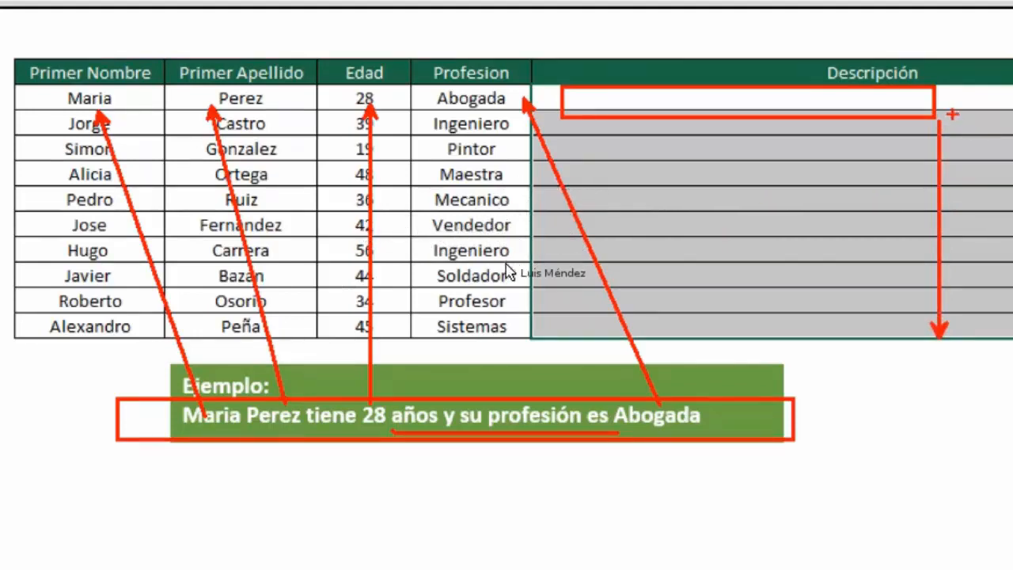
{"action": "mouse_move", "coordinate": [731, 92]}
{"action": "left_mouse_down"}
{"action": "mouse_move", "coordinate": [791, 109]}
{"action": "mouse_move", "coordinate": [791, 266]}
{"action": "mouse_move", "coordinate": [807, 333]}
{"action": "left_mouse_up"}
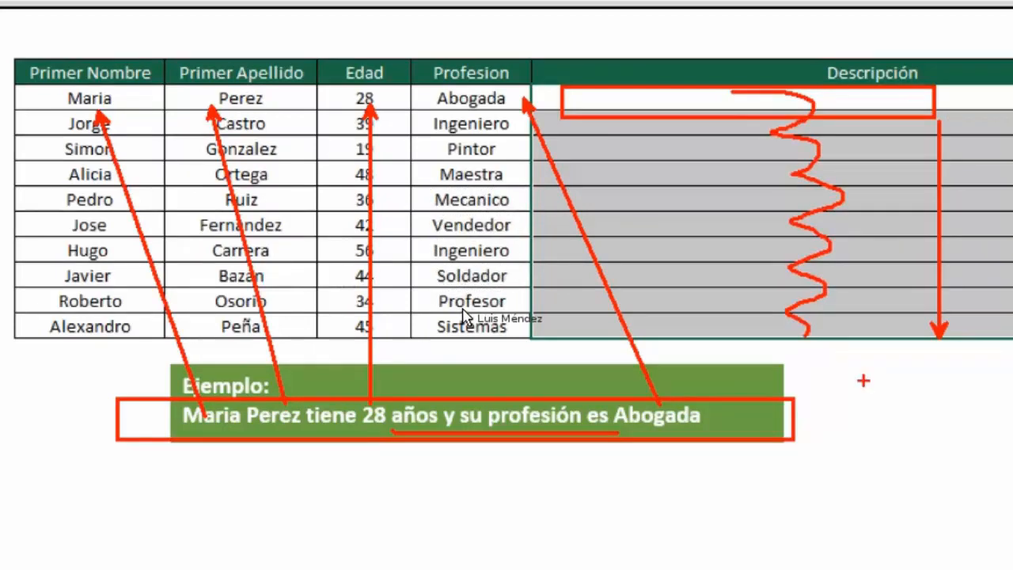
{"action": "key", "text": "Escape"}
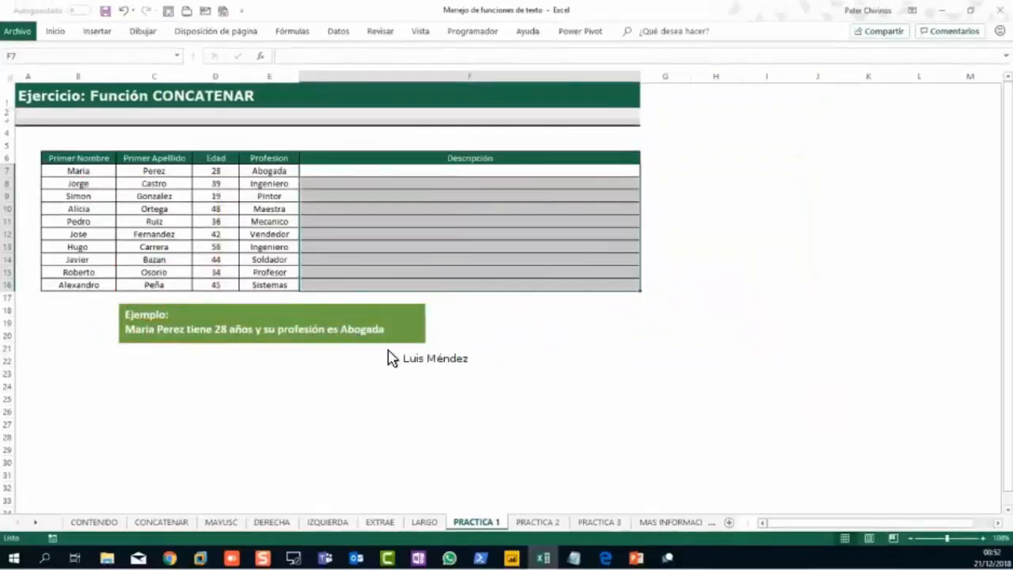
Step: Open the PRACTICA 2 sheet and inspect the formulas in the Palabra Izquierda and Palabra Derecha cells C7:D9
{"action": "left_click", "coordinate": [537, 522]}
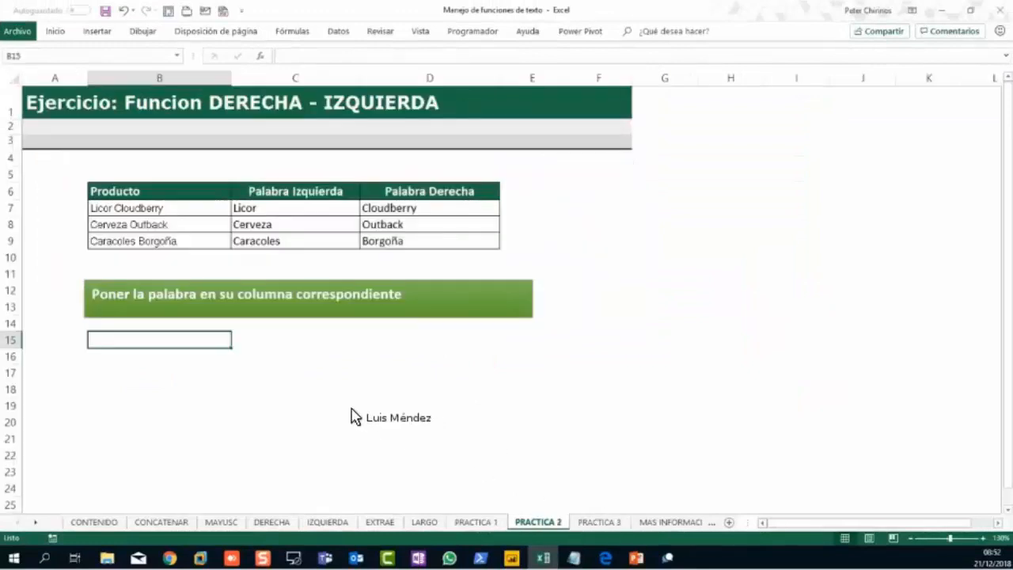
{"action": "left_click", "coordinate": [304, 211]}
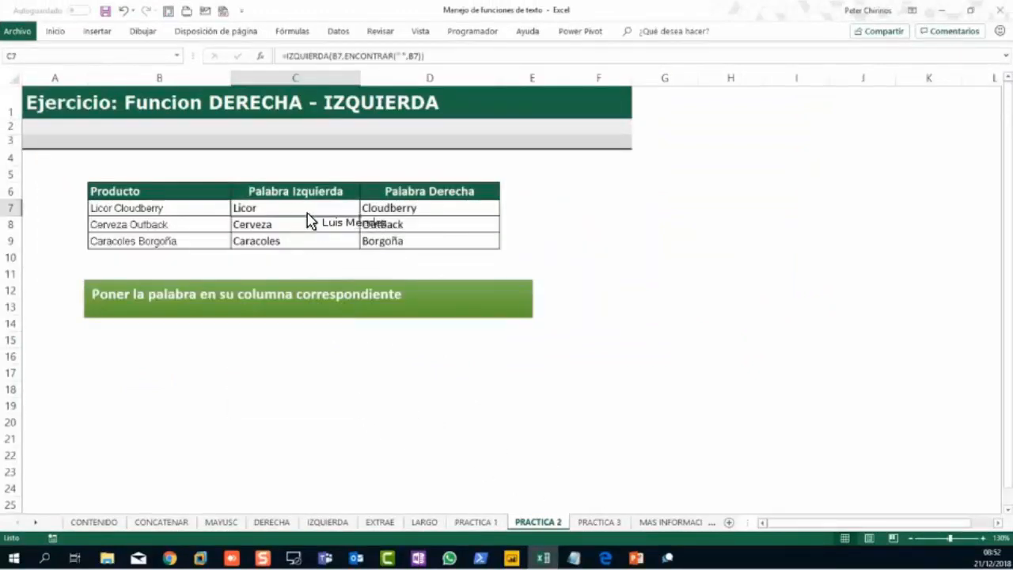
{"action": "left_click", "coordinate": [378, 212]}
{"action": "left_click", "coordinate": [300, 210]}
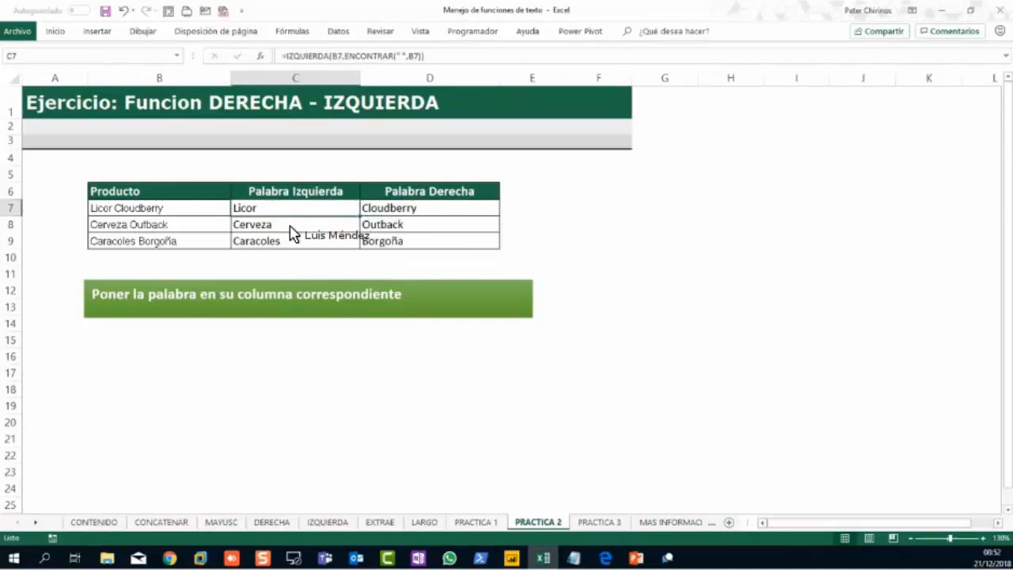
{"action": "left_click", "coordinate": [289, 227]}
{"action": "left_click", "coordinate": [290, 238]}
{"action": "left_click", "coordinate": [388, 245]}
{"action": "left_click", "coordinate": [395, 226]}
{"action": "left_click", "coordinate": [395, 211]}
{"action": "left_click", "coordinate": [314, 214]}
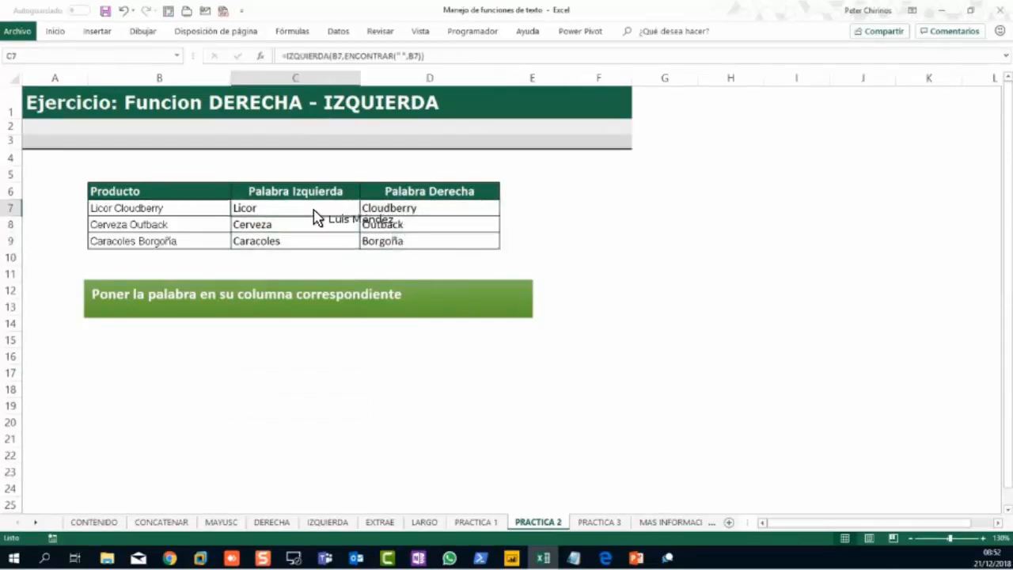
{"action": "left_click", "coordinate": [380, 214]}
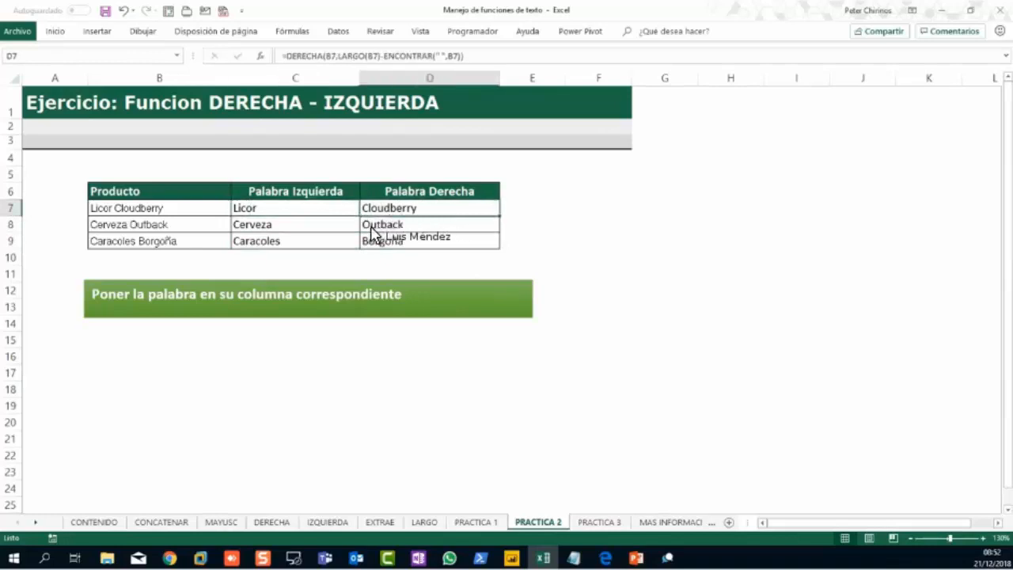
{"action": "left_click", "coordinate": [371, 228]}
{"action": "left_click", "coordinate": [330, 230]}
{"action": "left_click", "coordinate": [318, 235]}
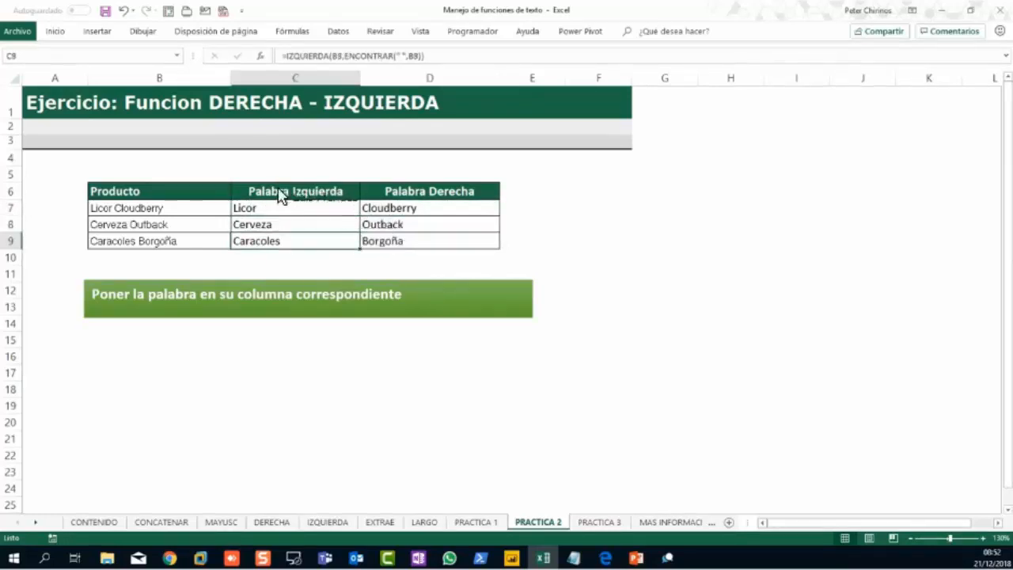
Step: Examine the Palabra Izquierda column and highlight the complete IZQUIERDA and ENCONTRAR formula in C9, leaving it as is
{"action": "left_click", "coordinate": [293, 80]}
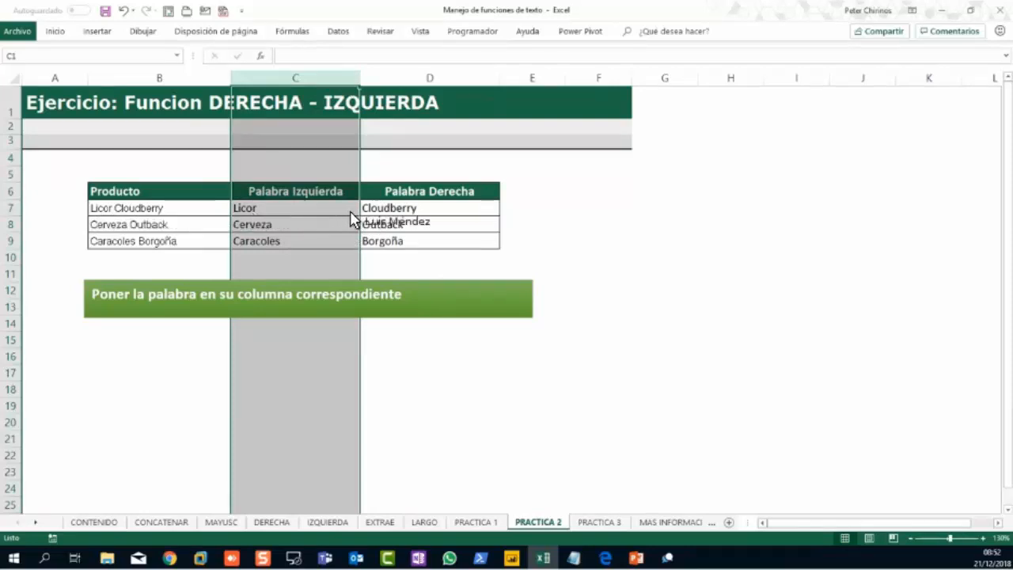
{"action": "left_click", "coordinate": [275, 212]}
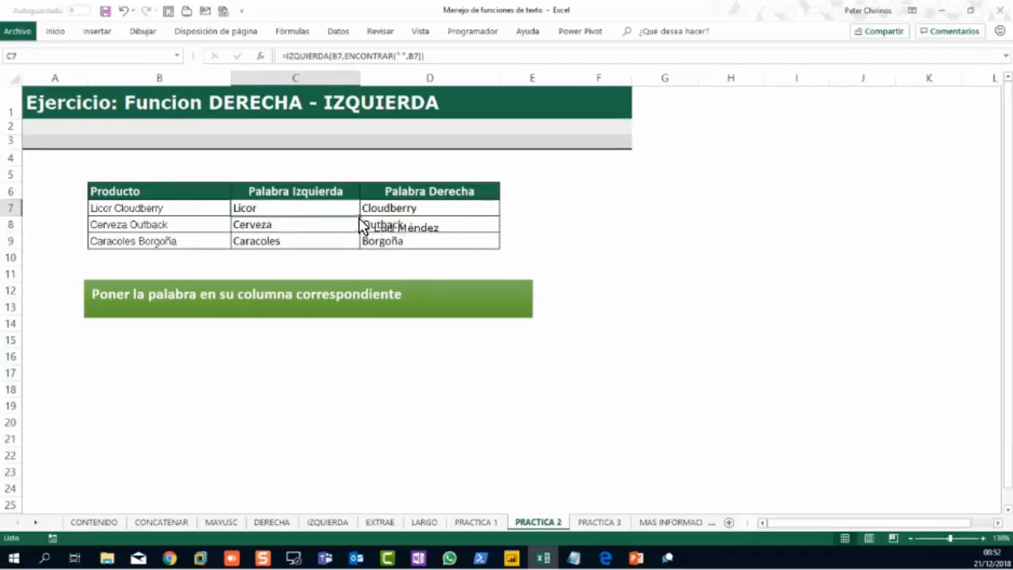
{"action": "left_click", "coordinate": [301, 239], "text": "shift"}
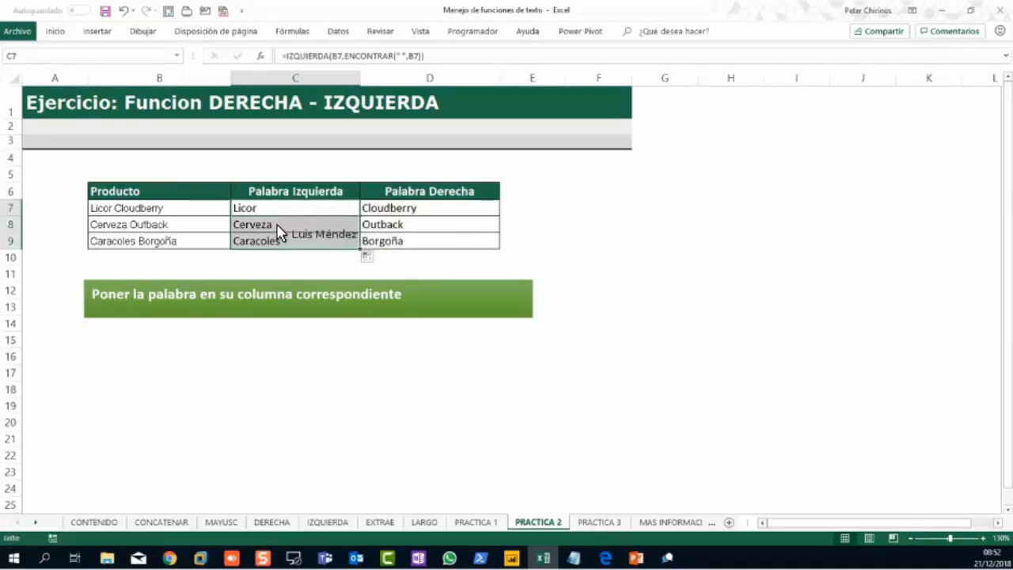
{"action": "left_click", "coordinate": [277, 227]}
{"action": "left_click", "coordinate": [277, 242]}
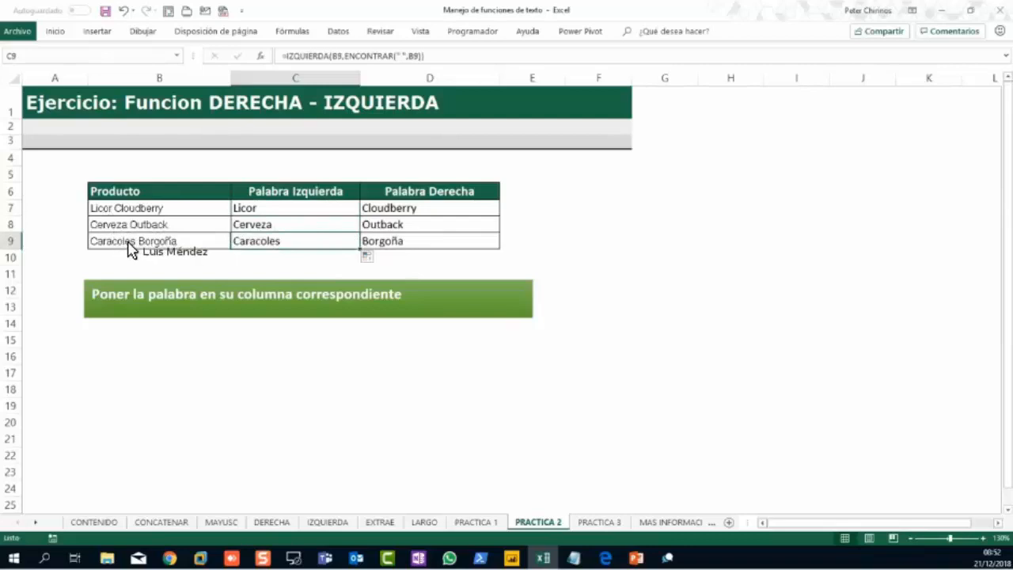
{"action": "left_click_drag", "start_coordinate": [425, 57], "coordinate": [282, 57]}
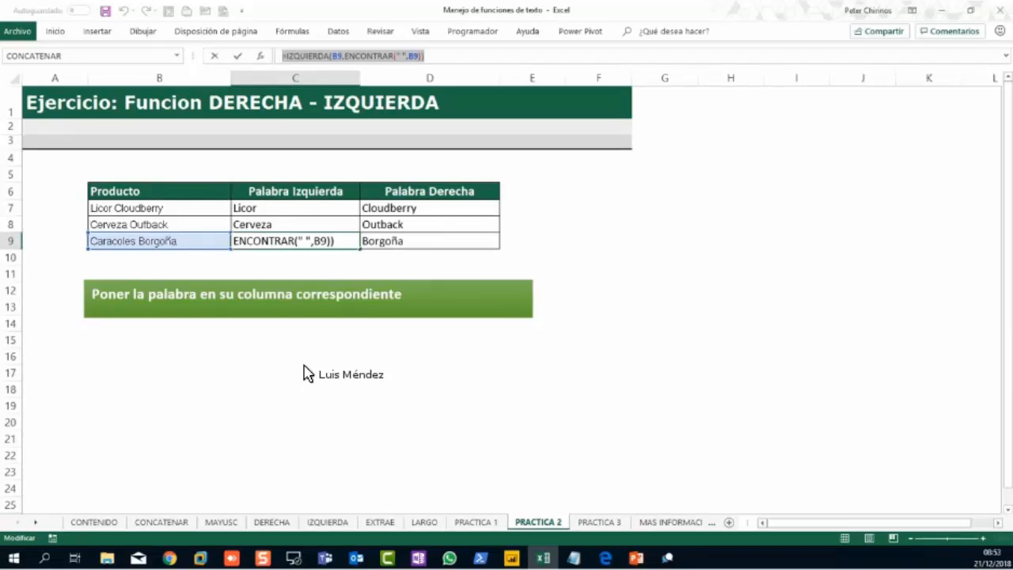
{"action": "key", "text": "Return"}
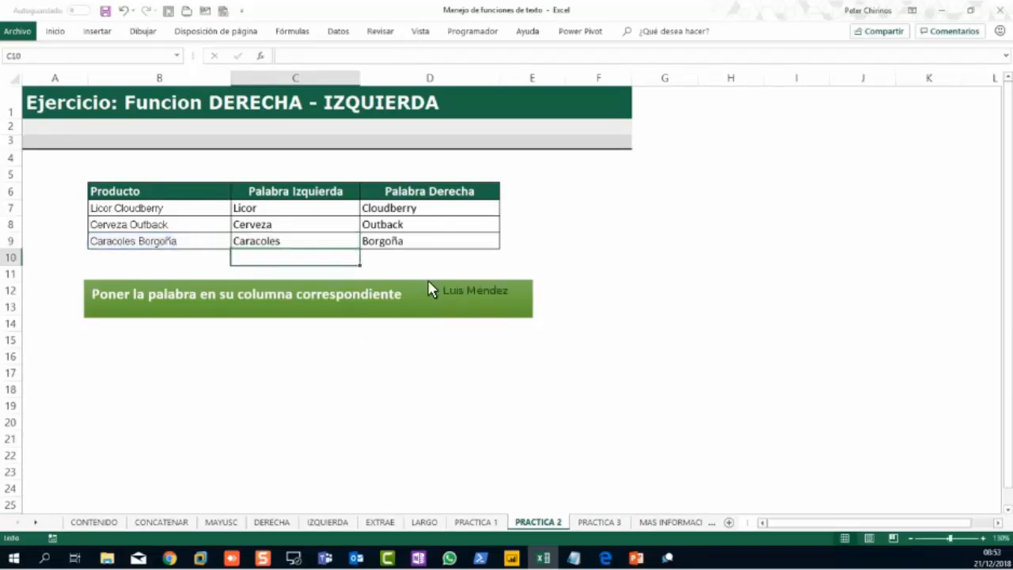
Step: Highlight the LARGO part inside the DERECHA formulas of D7 and D8, leaving both formulas as they are
{"action": "left_click", "coordinate": [442, 215]}
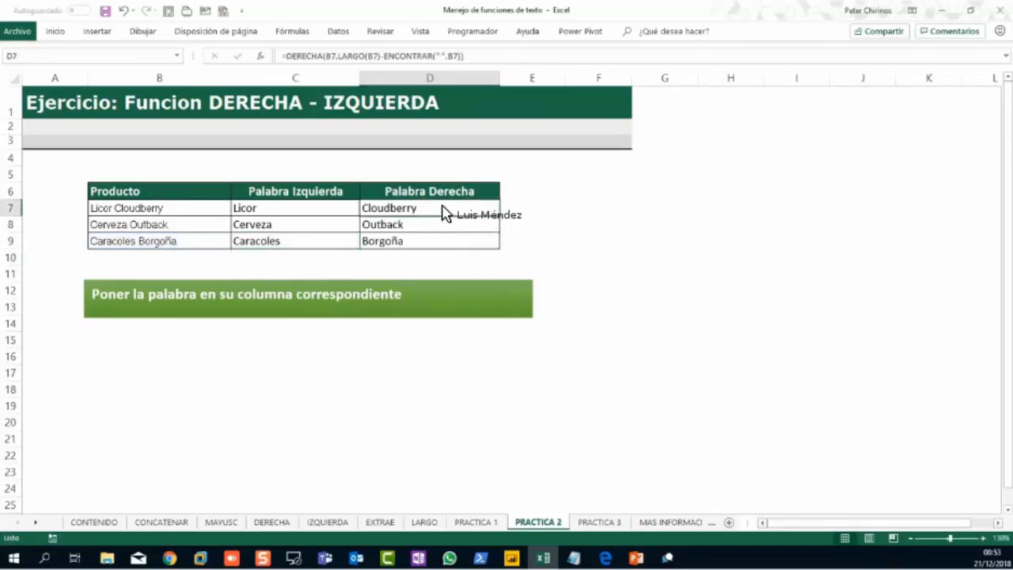
{"action": "left_click_drag", "start_coordinate": [379, 57], "coordinate": [338, 57]}
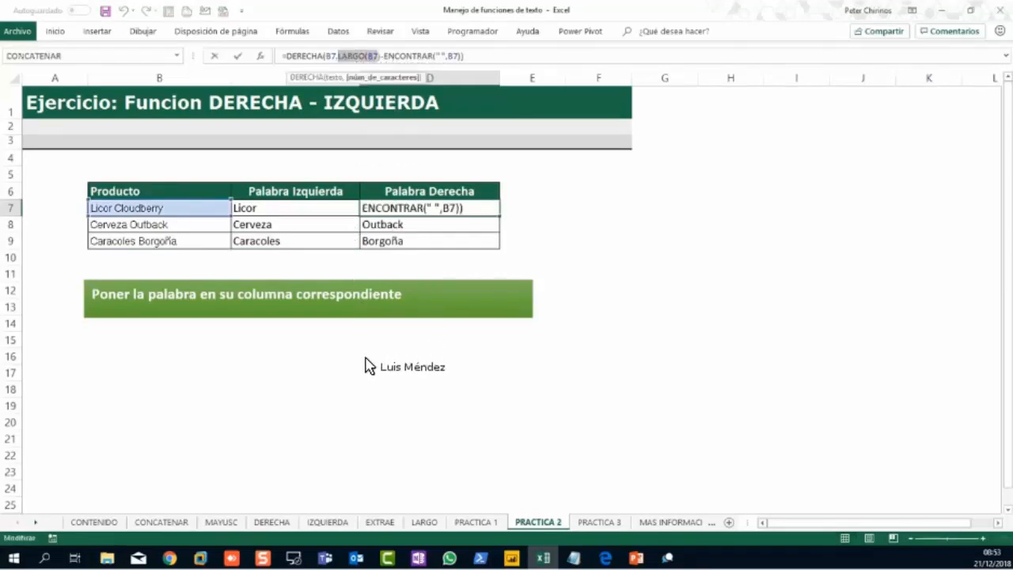
{"action": "key", "text": "Return"}
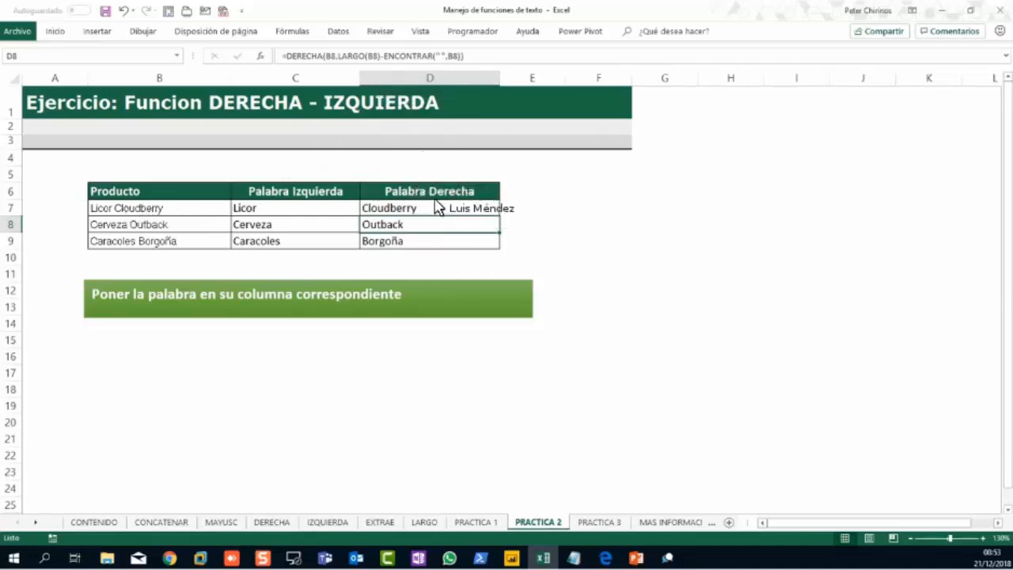
{"action": "left_click_drag", "start_coordinate": [381, 62], "coordinate": [338, 62]}
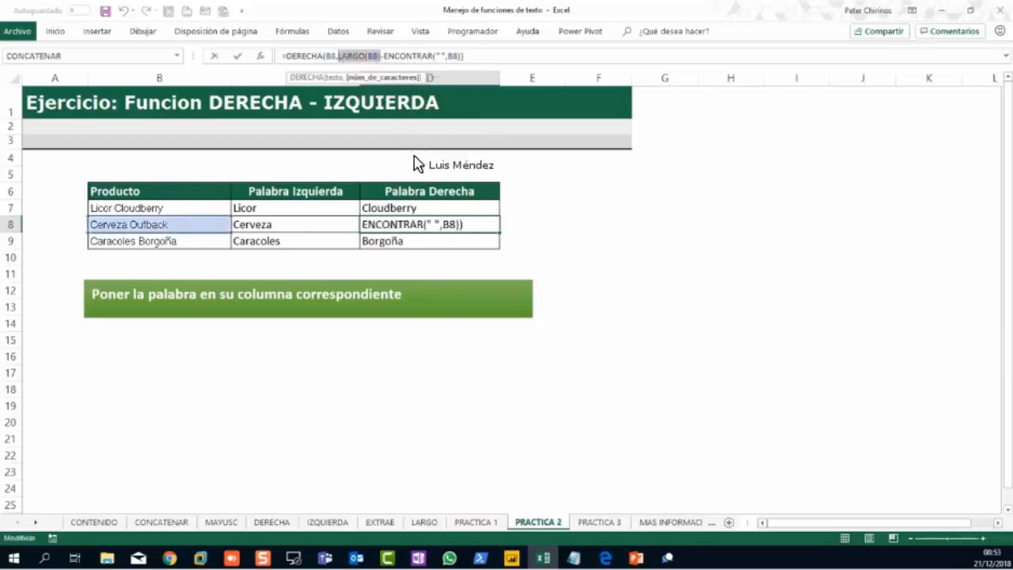
{"action": "key", "text": "Return"}
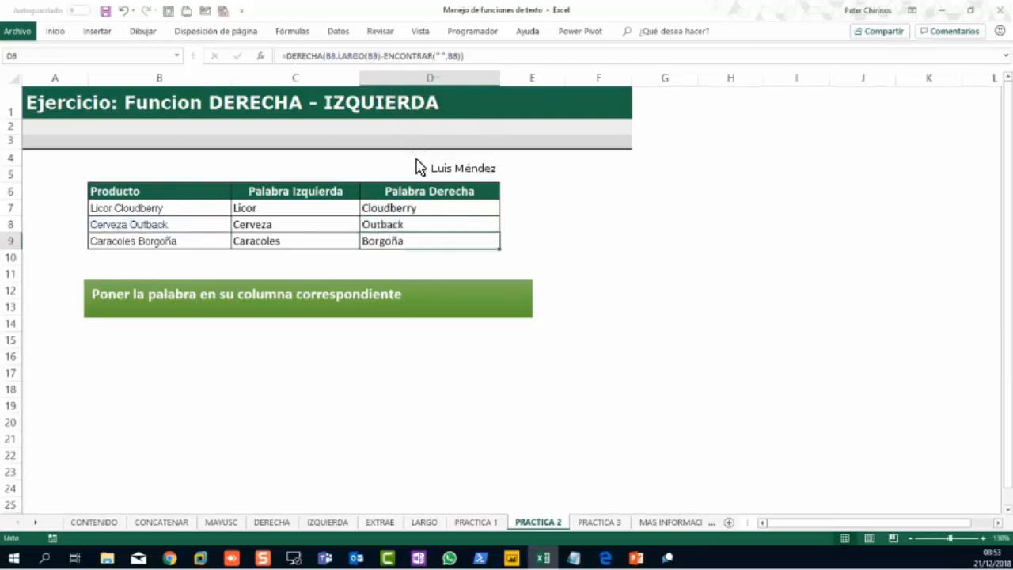
Step: Compare the IZQUIERDA and DERECHA formulas across C7:D9, finishing on cell D8
{"action": "left_click", "coordinate": [428, 224]}
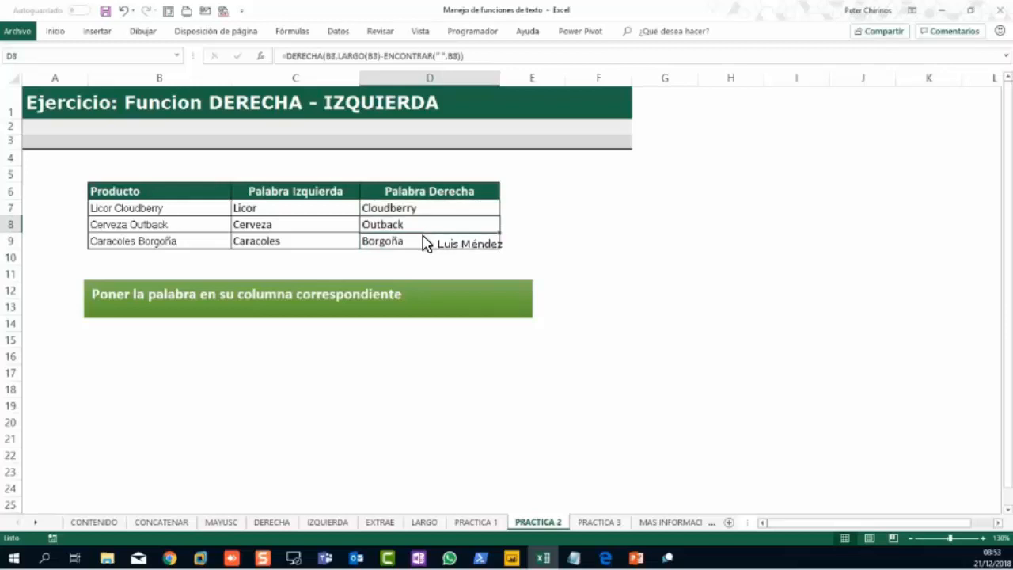
{"action": "left_click", "coordinate": [345, 222]}
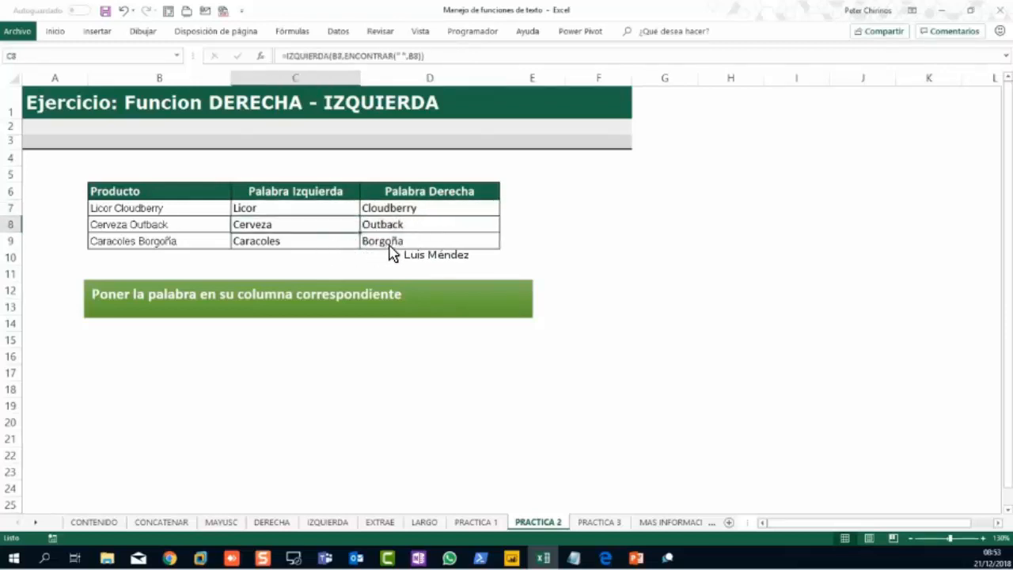
{"action": "left_click_drag", "start_coordinate": [352, 210], "coordinate": [419, 239]}
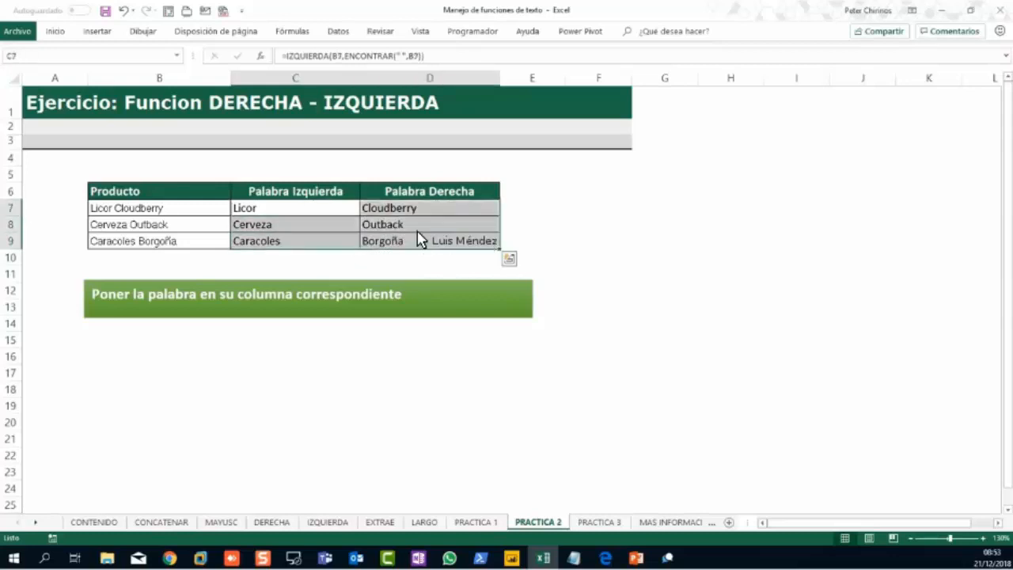
{"action": "left_click", "coordinate": [419, 227]}
{"action": "left_click", "coordinate": [420, 206]}
{"action": "left_click", "coordinate": [398, 221]}
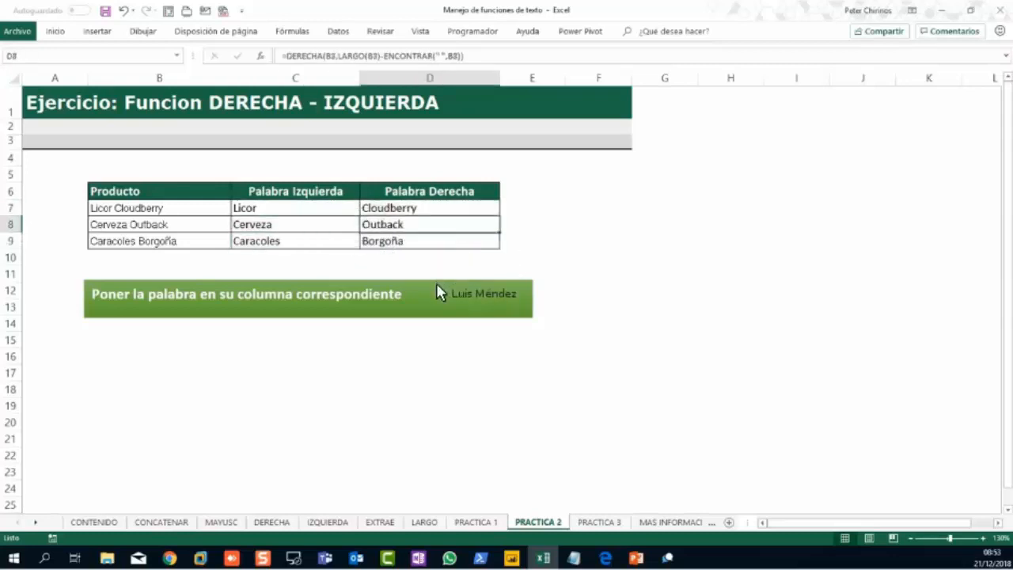
Step: Open the PRACTICA 3 sheet and highlight the source data A12:F27 and the empty TARJETA DE CREDITO cells, finishing on G13
{"action": "left_click", "coordinate": [599, 522]}
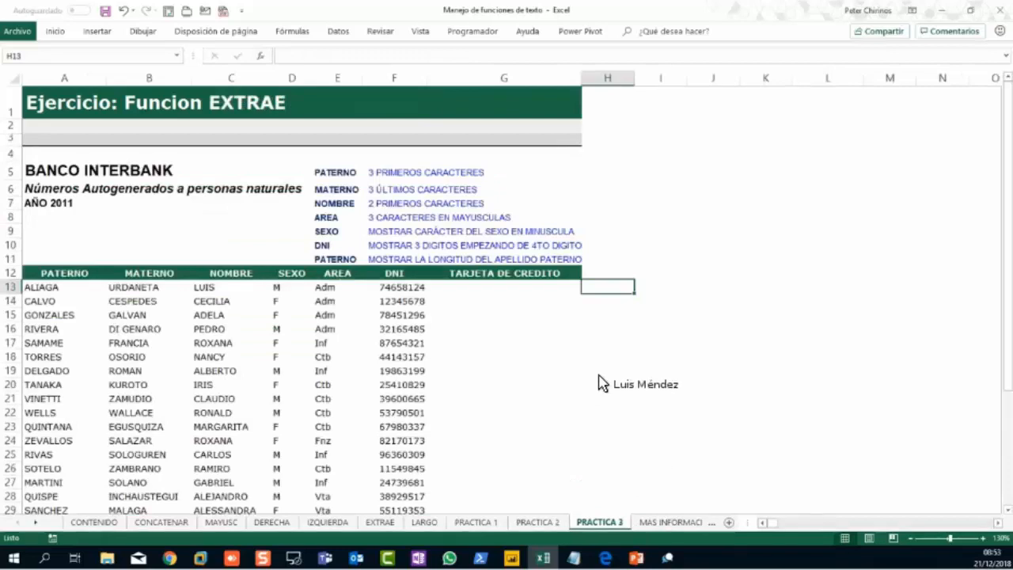
{"action": "left_click", "coordinate": [576, 396]}
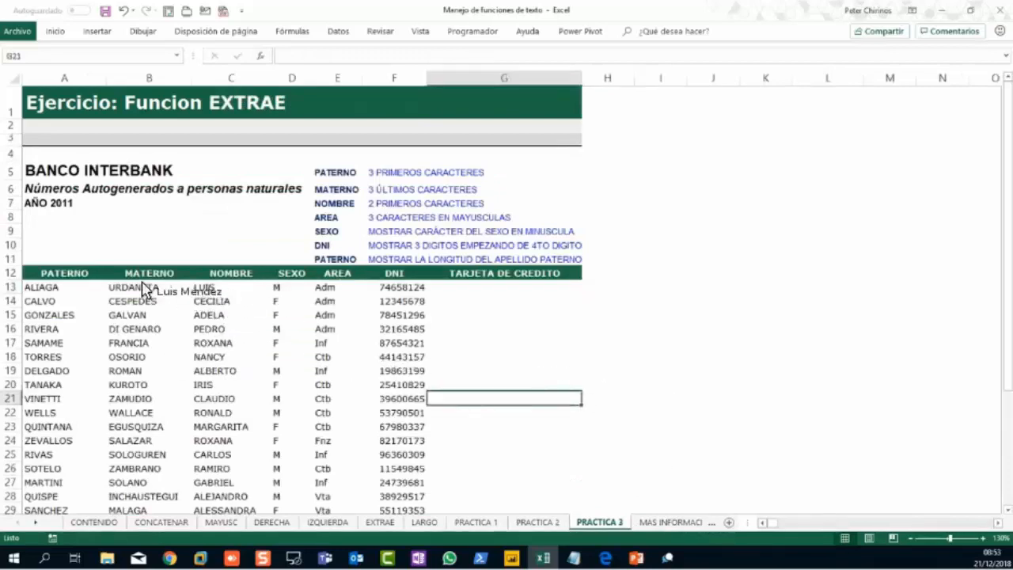
{"action": "left_click_drag", "start_coordinate": [95, 274], "coordinate": [402, 483]}
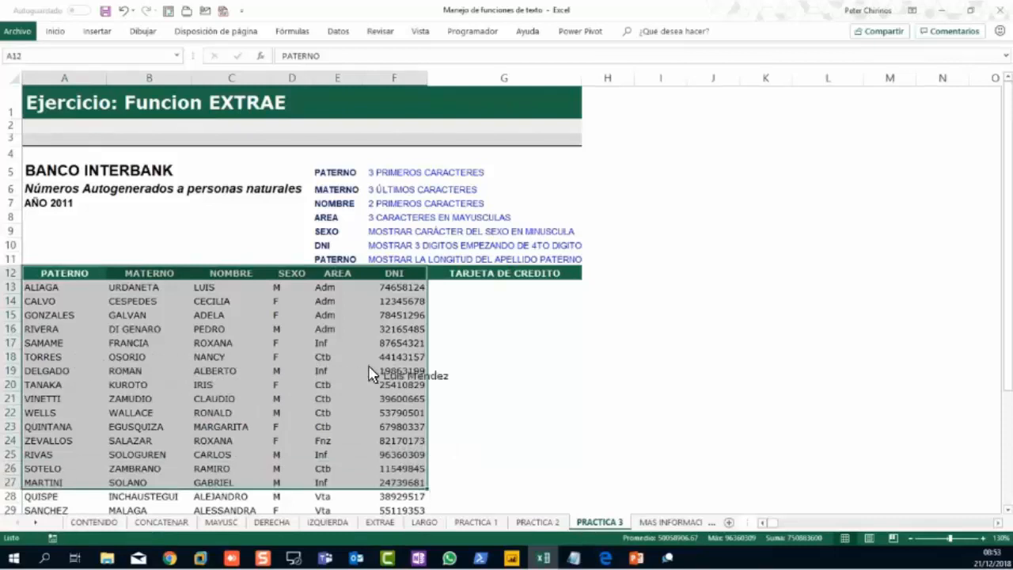
{"action": "left_click", "coordinate": [526, 279]}
{"action": "left_click_drag", "start_coordinate": [509, 291], "coordinate": [518, 481]}
{"action": "left_click", "coordinate": [457, 289]}
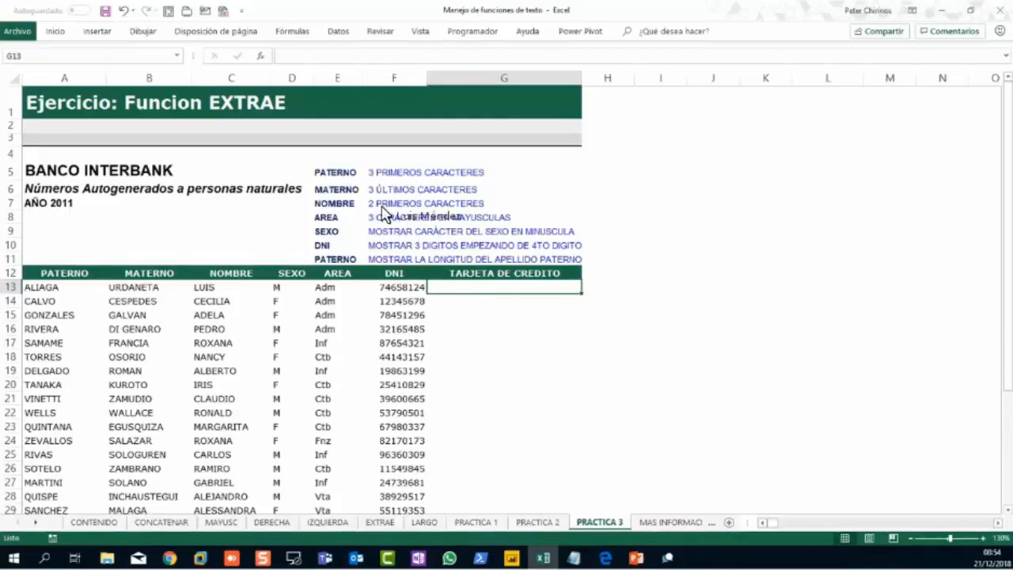
Step: Highlight the PATERNO and MATERNO columns together with their character rules in rows 5 and 6
{"action": "left_click_drag", "start_coordinate": [63, 276], "coordinate": [65, 450]}
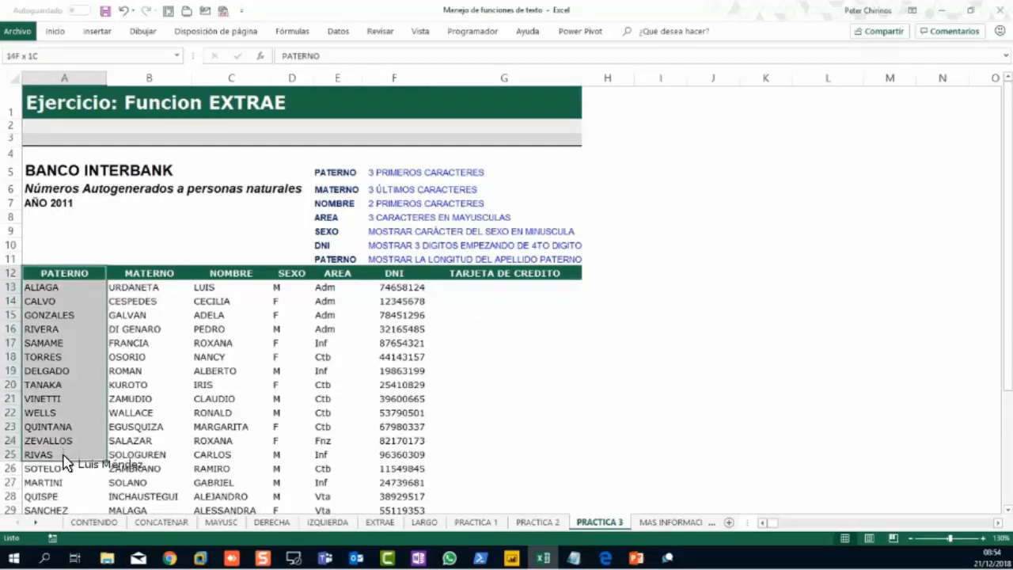
{"action": "left_click_drag", "start_coordinate": [341, 177], "coordinate": [787, 176]}
{"action": "left_click_drag", "start_coordinate": [148, 275], "coordinate": [150, 440]}
{"action": "left_click_drag", "start_coordinate": [327, 193], "coordinate": [629, 191]}
{"action": "left_click_drag", "start_coordinate": [340, 175], "coordinate": [651, 175]}
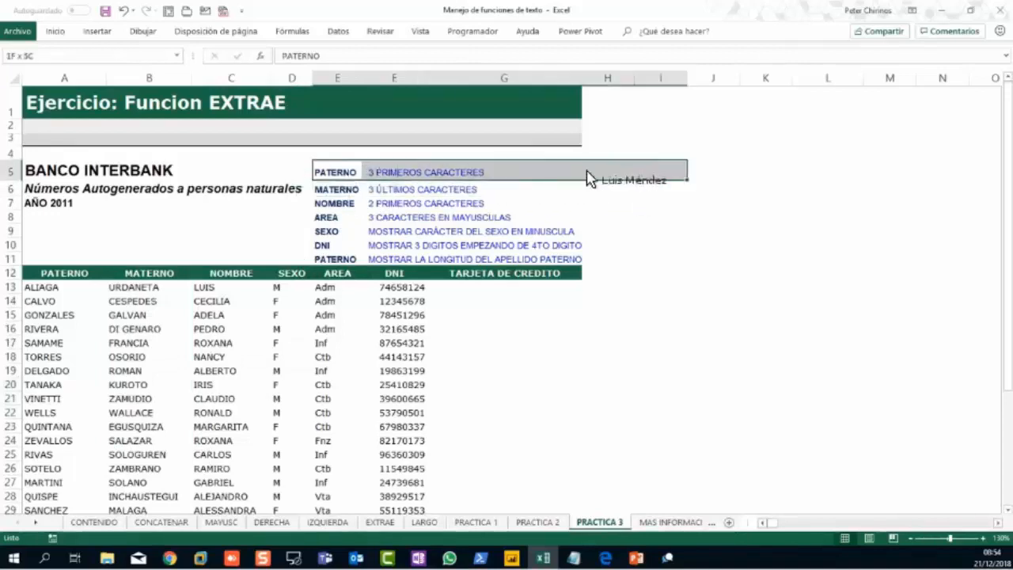
{"action": "left_click_drag", "start_coordinate": [336, 193], "coordinate": [645, 176]}
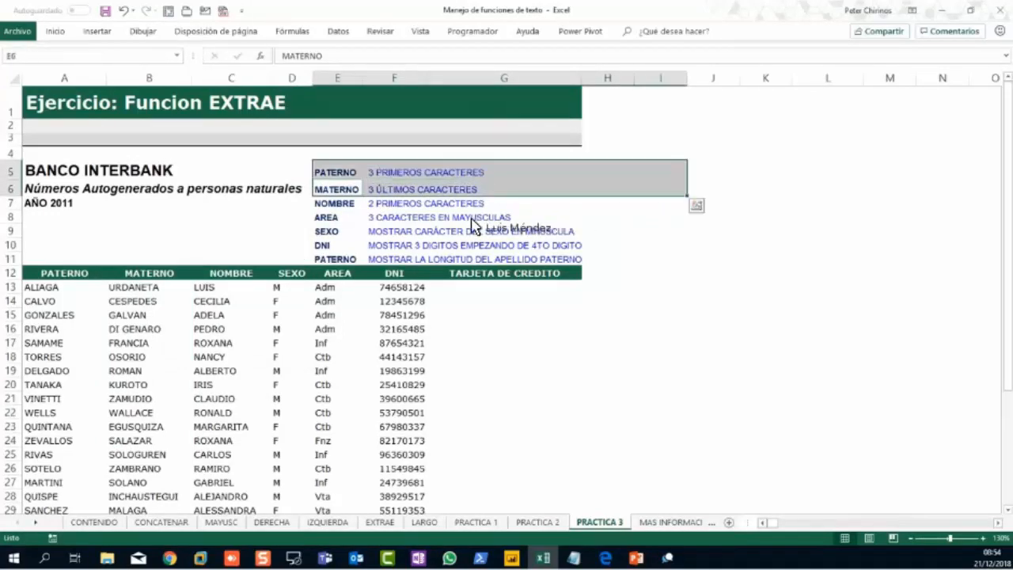
Step: Highlight the NOMBRE rule in row 7, the AREA values E13:E27 and the AREA rule in row 8
{"action": "left_click_drag", "start_coordinate": [338, 210], "coordinate": [690, 215]}
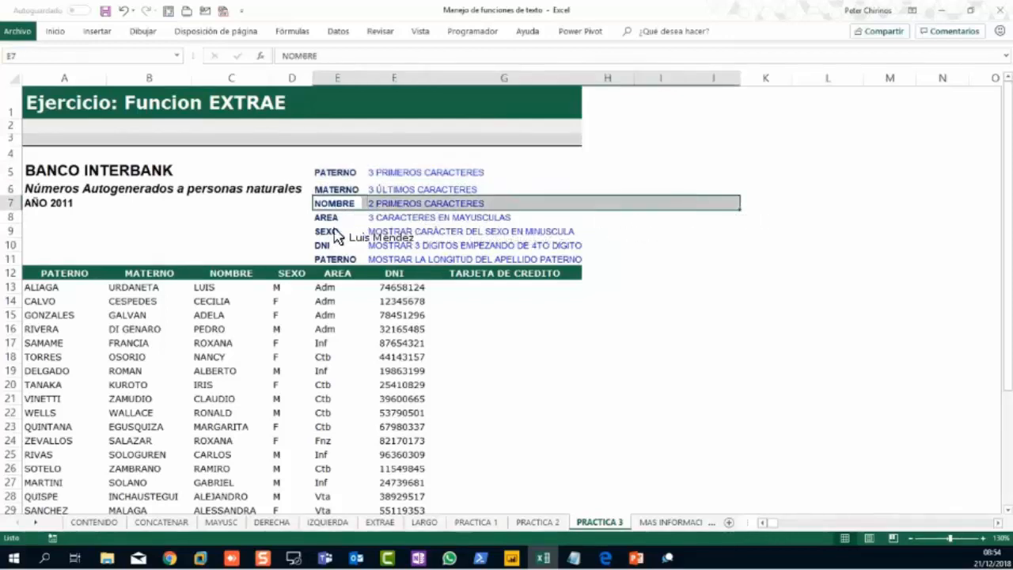
{"action": "left_click_drag", "start_coordinate": [337, 287], "coordinate": [343, 481]}
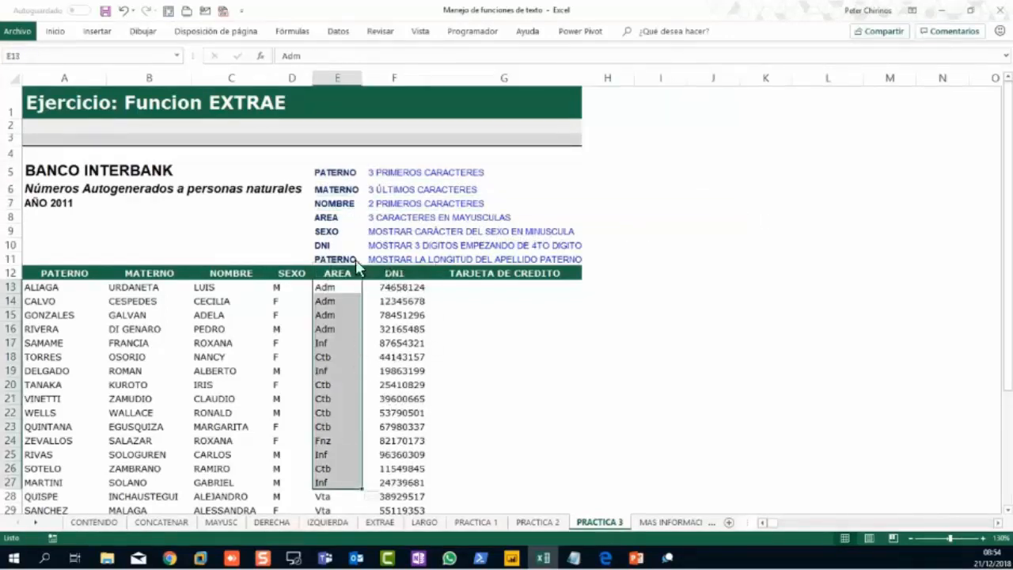
{"action": "left_click_drag", "start_coordinate": [338, 218], "coordinate": [649, 226]}
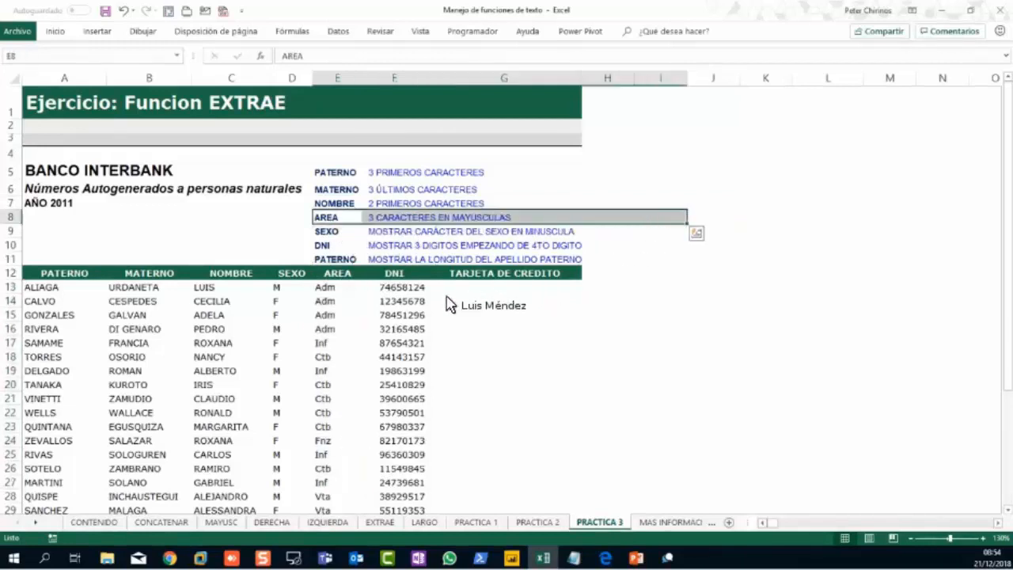
Step: Highlight the SEXO values D13:D28, the SEXO rule in row 9 and the empty TARJETA DE CREDITO cells G13:G27
{"action": "left_click_drag", "start_coordinate": [290, 287], "coordinate": [290, 496]}
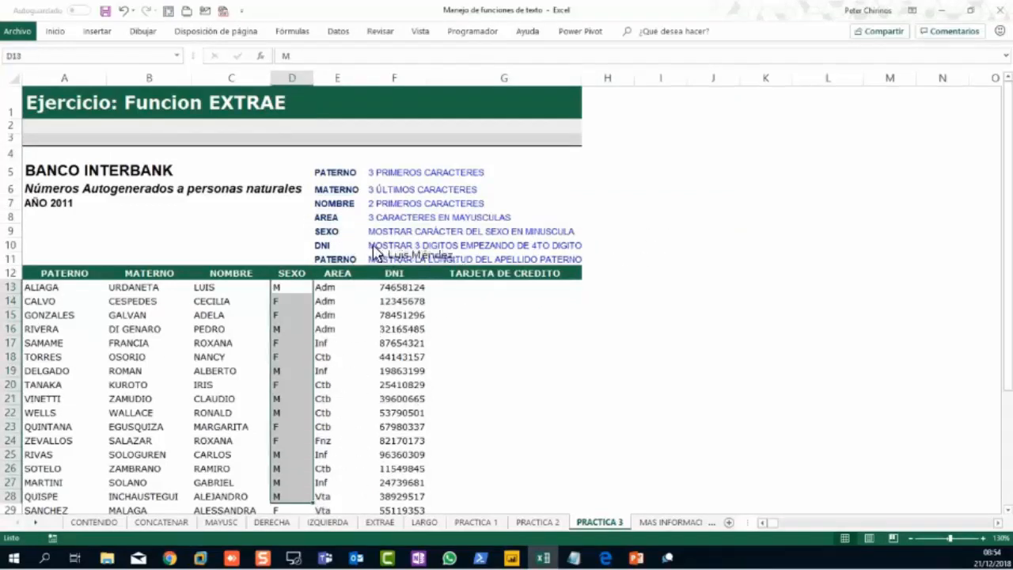
{"action": "left_click_drag", "start_coordinate": [332, 232], "coordinate": [570, 237]}
{"action": "left_click_drag", "start_coordinate": [509, 289], "coordinate": [492, 461]}
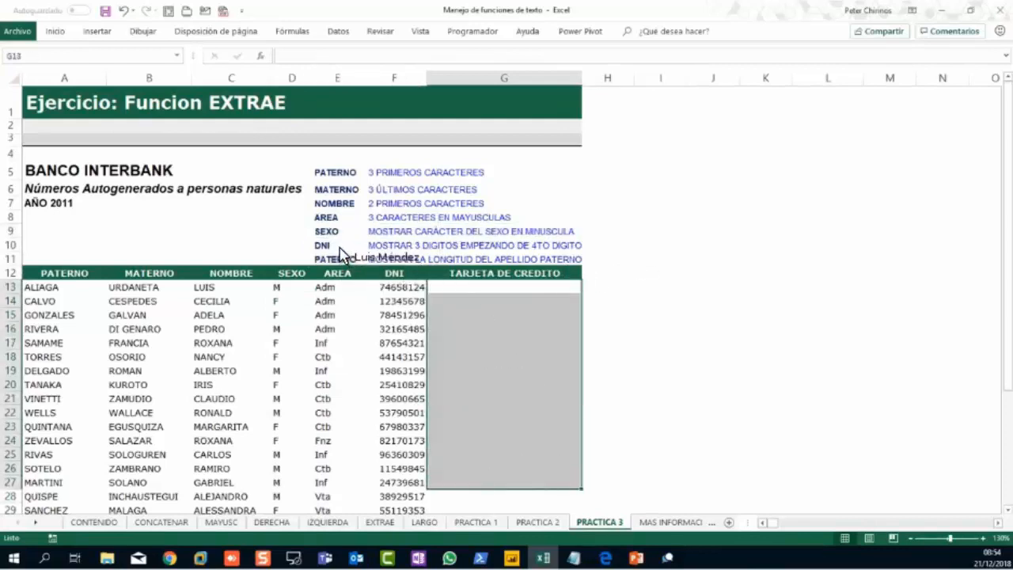
Step: Highlight the DNI rule in row 10, the PATERNO length rule in row 11 and the PATERNO values, finishing on G13
{"action": "left_click", "coordinate": [348, 247]}
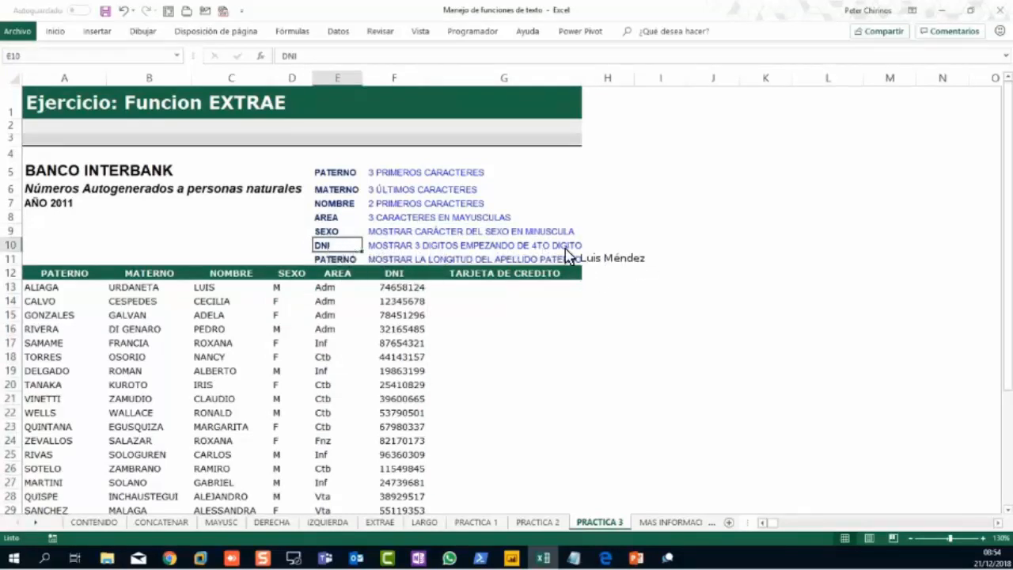
{"action": "left_click", "coordinate": [606, 246], "text": "shift"}
{"action": "left_click", "coordinate": [543, 326]}
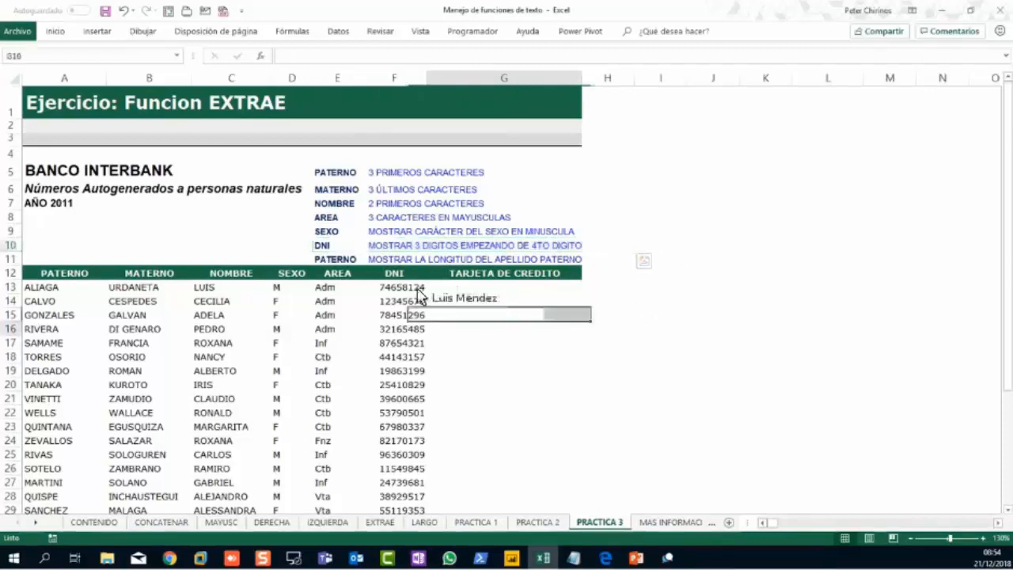
{"action": "left_click_drag", "start_coordinate": [334, 262], "coordinate": [650, 259]}
{"action": "left_click_drag", "start_coordinate": [79, 301], "coordinate": [87, 482]}
{"action": "left_click", "coordinate": [495, 287]}
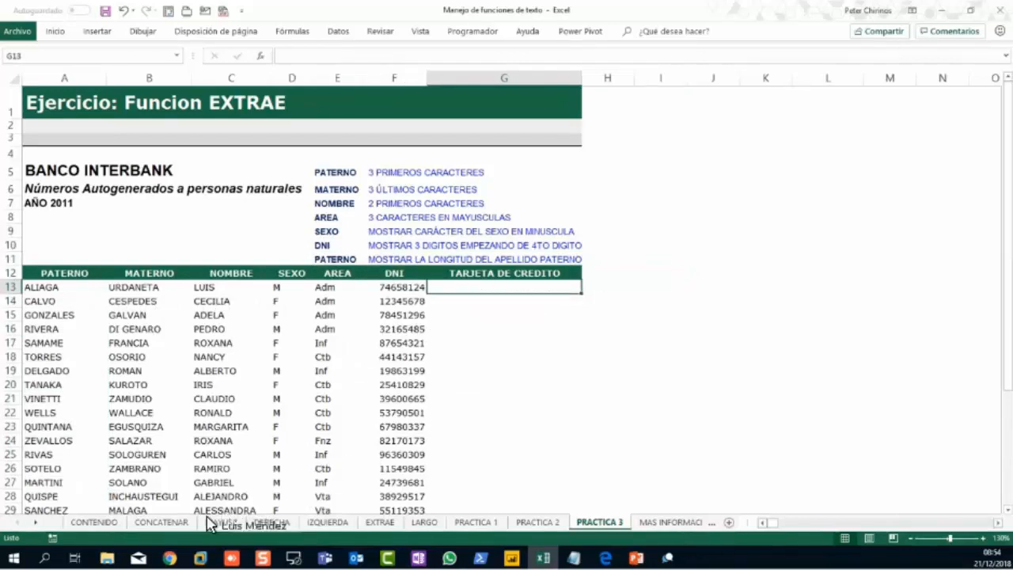
Step: Review the nested MINUSC, CONCATENAR and IZQUIERDA formula in F6 of the CONCATENAR sheet, and return to cell G15 of PRACTICA 3
{"action": "left_click", "coordinate": [161, 522]}
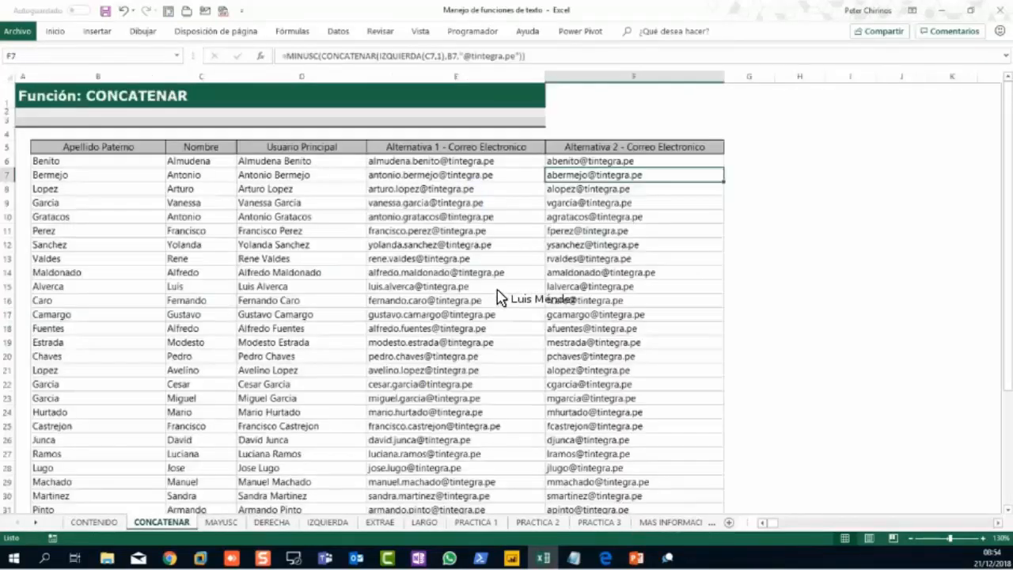
{"action": "left_click", "coordinate": [627, 162]}
{"action": "left_click_drag", "start_coordinate": [525, 58], "coordinate": [272, 57]}
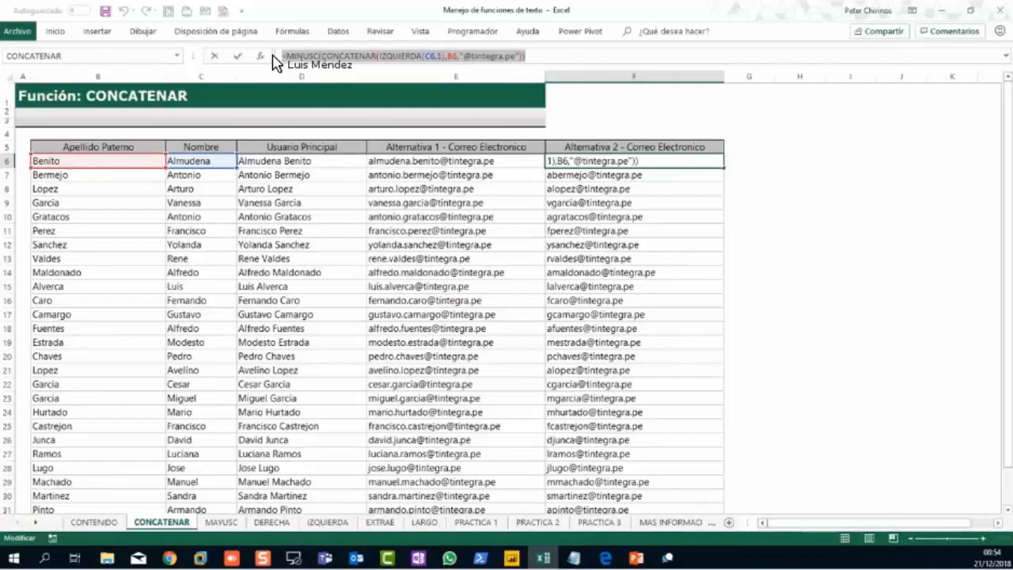
{"action": "key", "text": "Return"}
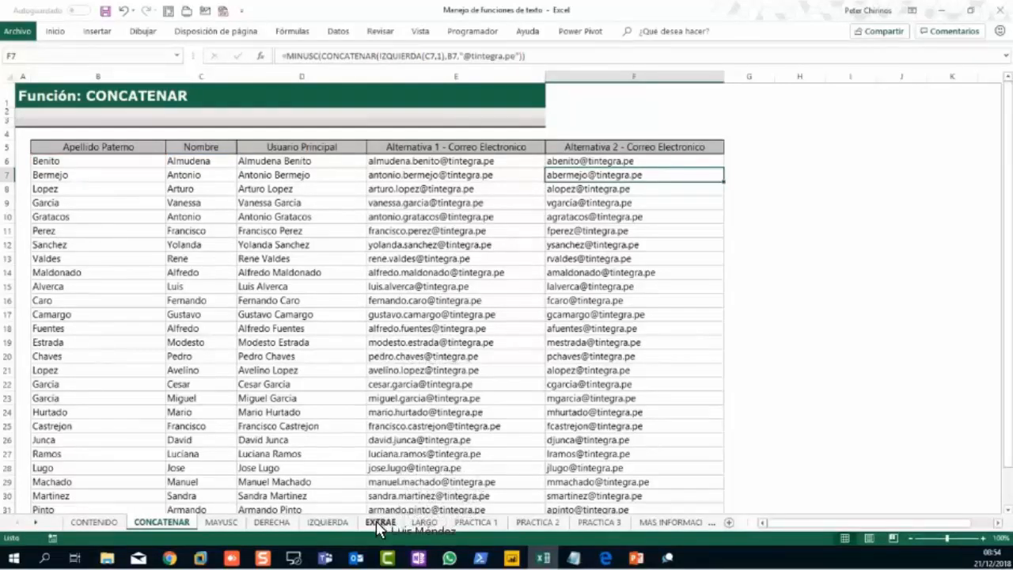
{"action": "left_click", "coordinate": [599, 522]}
{"action": "left_click", "coordinate": [525, 318]}
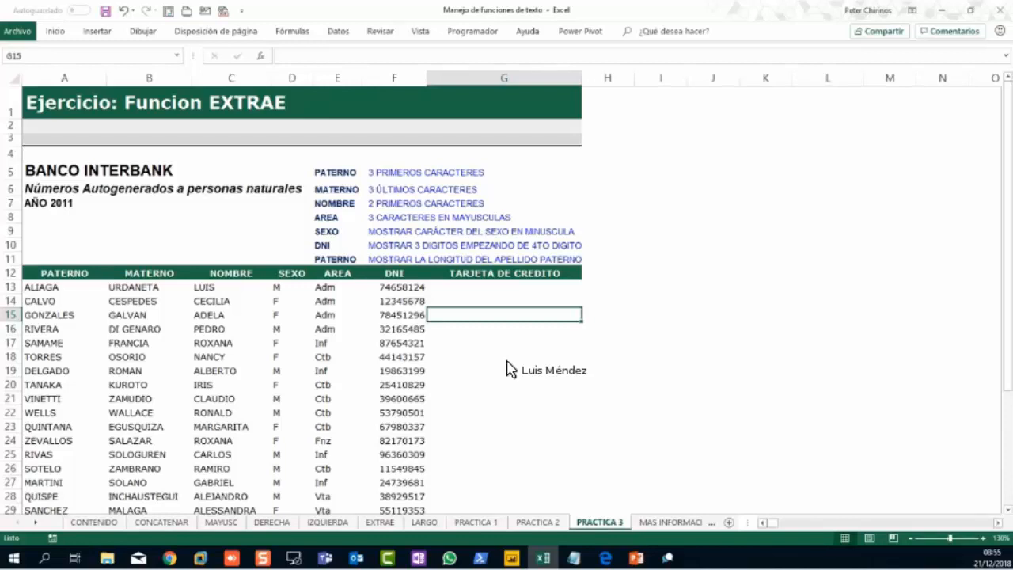
Step: Review the Usuario Principal column on the CONCATENAR sheet by checking several of its cells, finishing on D6
{"action": "left_click", "coordinate": [162, 523]}
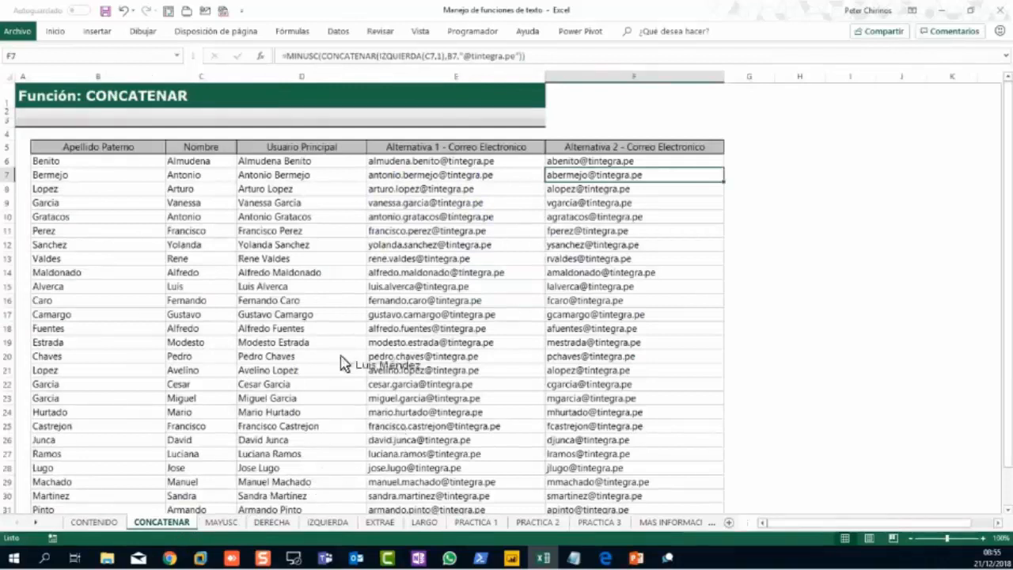
{"action": "left_click", "coordinate": [308, 77]}
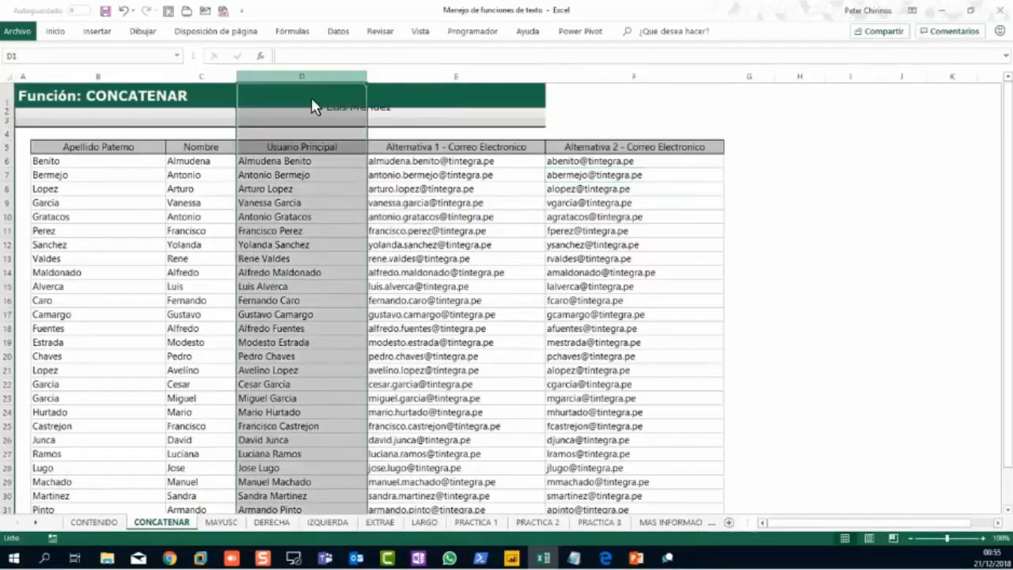
{"action": "left_click", "coordinate": [296, 176]}
{"action": "left_click", "coordinate": [287, 231]}
{"action": "left_click", "coordinate": [283, 285]}
{"action": "left_click", "coordinate": [285, 217]}
{"action": "left_click", "coordinate": [317, 163]}
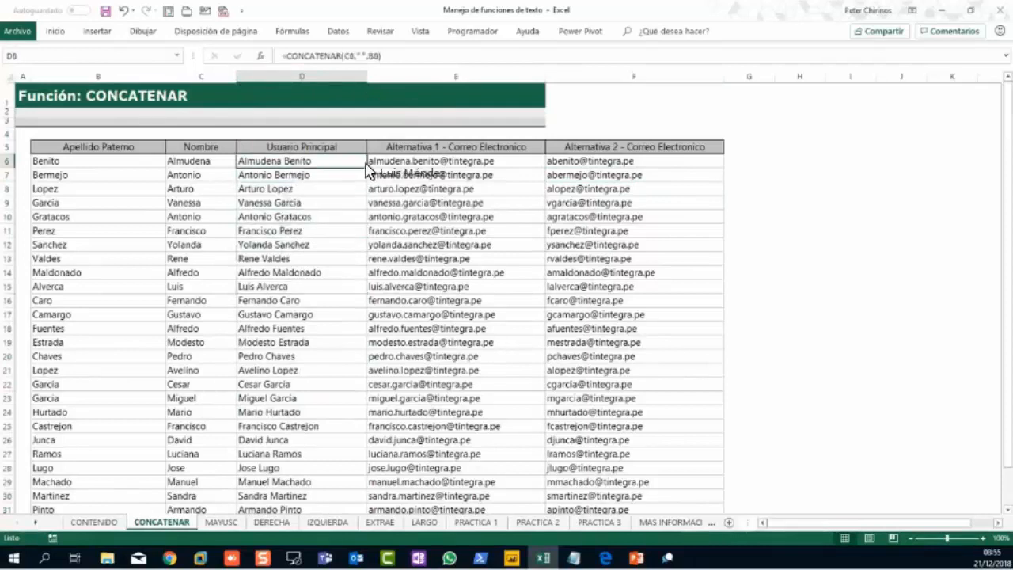
Step: Review the Alternativa 1 - Correo Electronico formulas in several cells, finishing with the whole column E selected
{"action": "left_click", "coordinate": [447, 78]}
{"action": "left_click", "coordinate": [436, 242]}
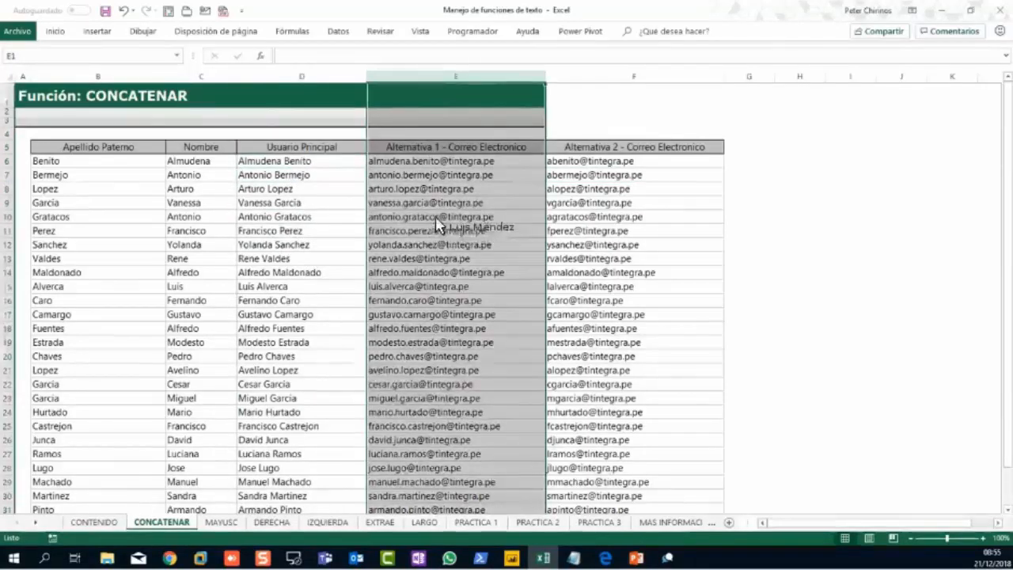
{"action": "left_click", "coordinate": [438, 207]}
{"action": "left_click", "coordinate": [437, 287]}
{"action": "left_click", "coordinate": [437, 314]}
{"action": "left_click", "coordinate": [439, 78]}
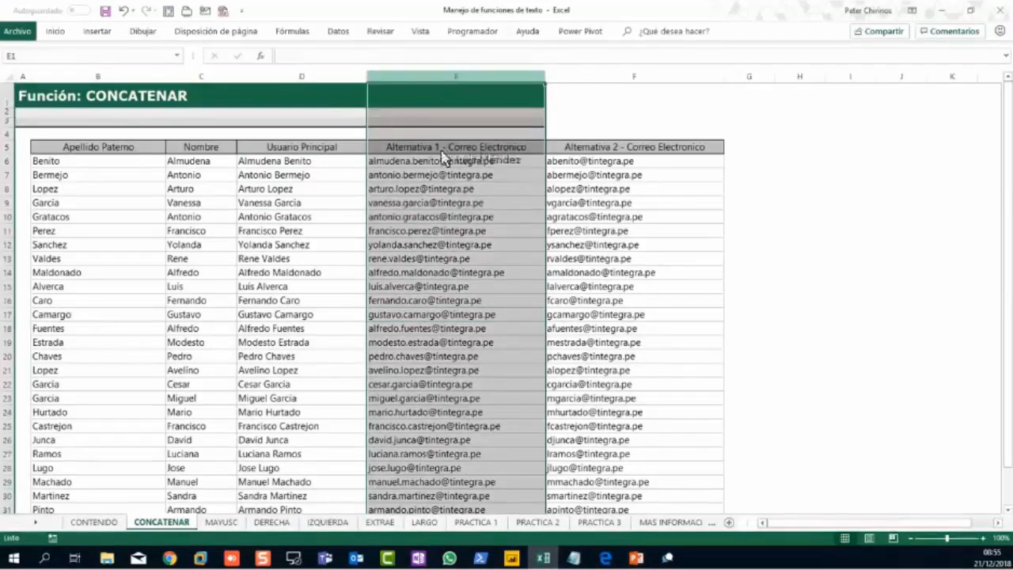
Step: Review the Alternativa 2 - Correo Electronico column and its formula in F9, and highlight columns E and F together
{"action": "left_click", "coordinate": [609, 77]}
{"action": "left_click", "coordinate": [611, 204]}
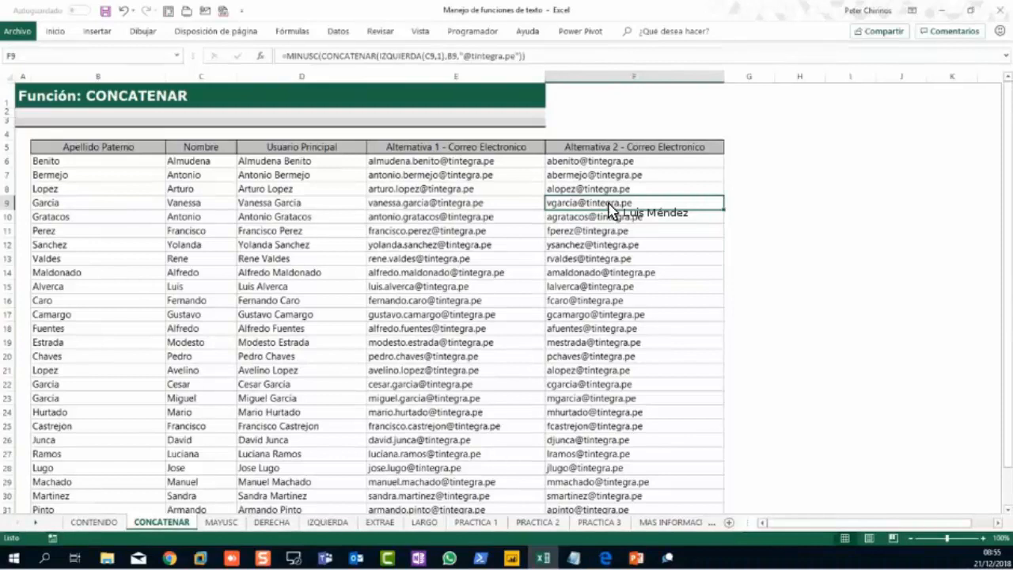
{"action": "left_click_drag", "start_coordinate": [514, 78], "coordinate": [622, 83]}
Step: Review the MAYUSC sheet by highlighting its syntax, the uppercase example in B10, the MINUSC row 14 and the NOMPROPIO example in B16
{"action": "left_click", "coordinate": [222, 523]}
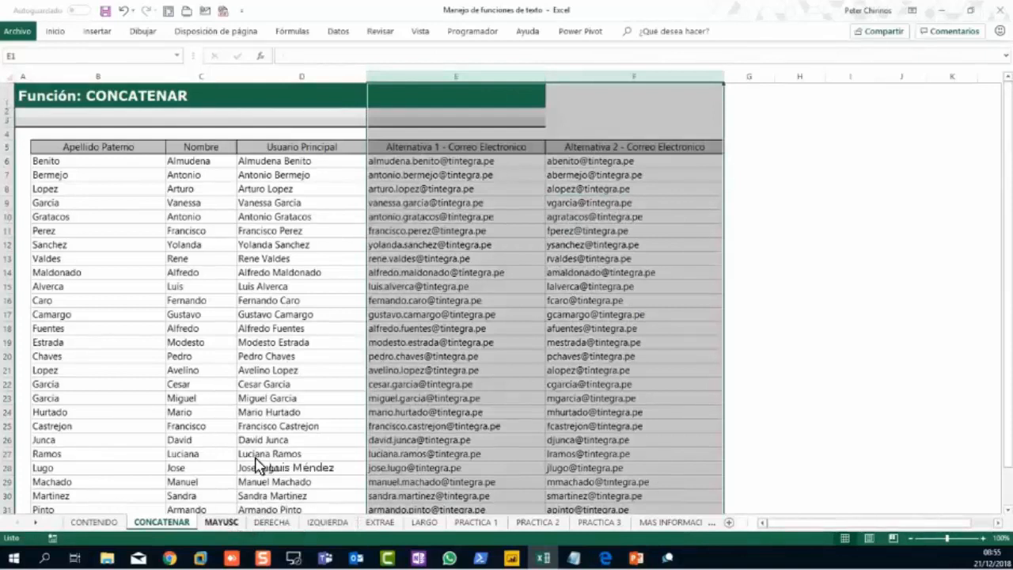
{"action": "left_click_drag", "start_coordinate": [271, 200], "coordinate": [368, 205]}
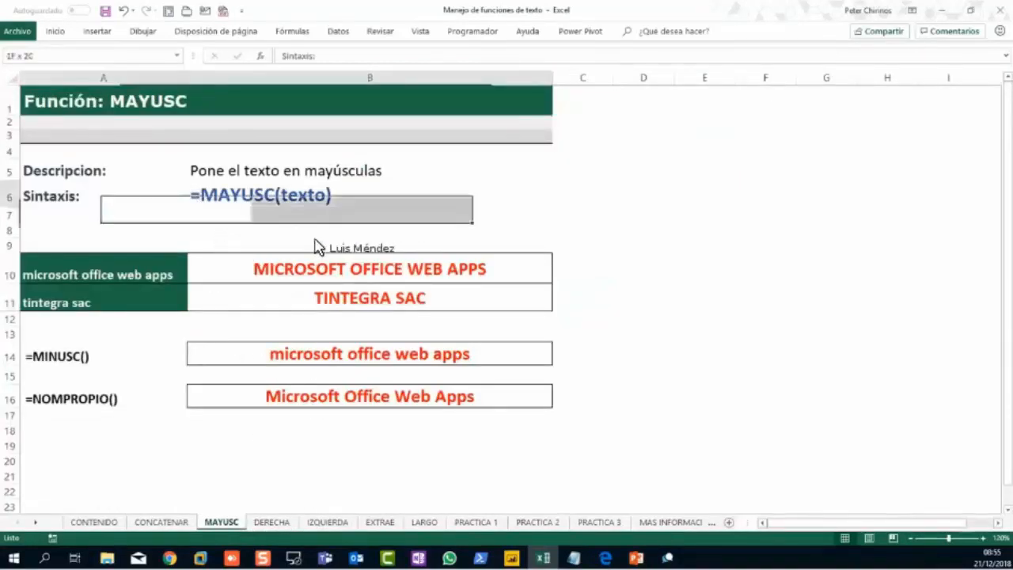
{"action": "left_click_drag", "start_coordinate": [230, 273], "coordinate": [623, 273]}
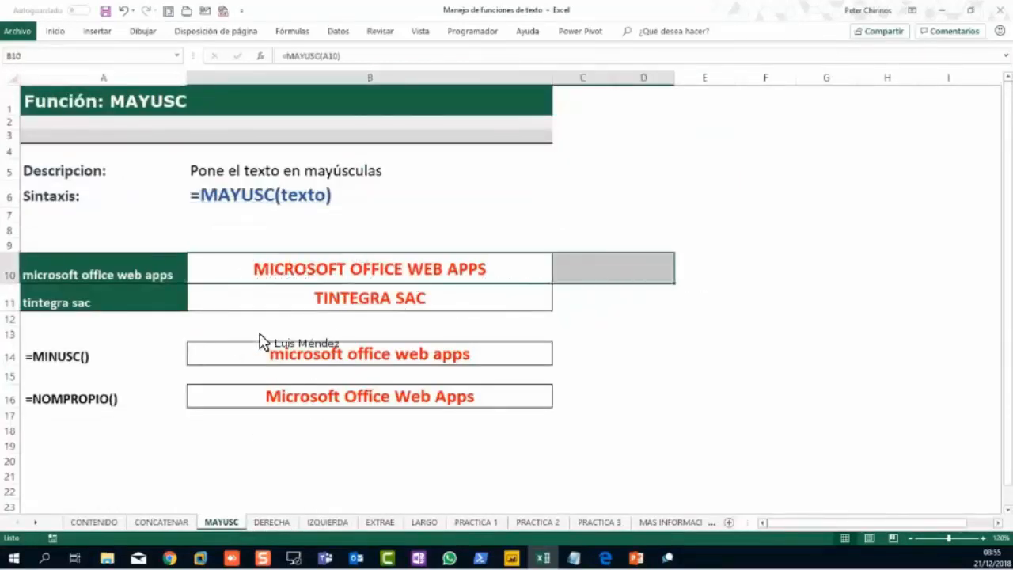
{"action": "left_click", "coordinate": [173, 360]}
{"action": "left_click_drag", "start_coordinate": [515, 364], "coordinate": [669, 362]}
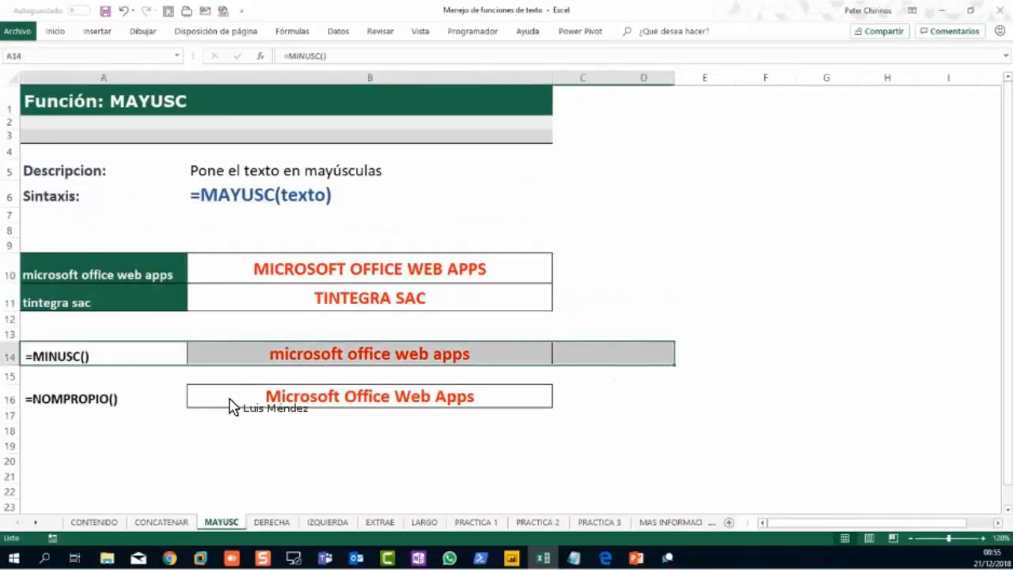
{"action": "left_click_drag", "start_coordinate": [357, 402], "coordinate": [581, 402]}
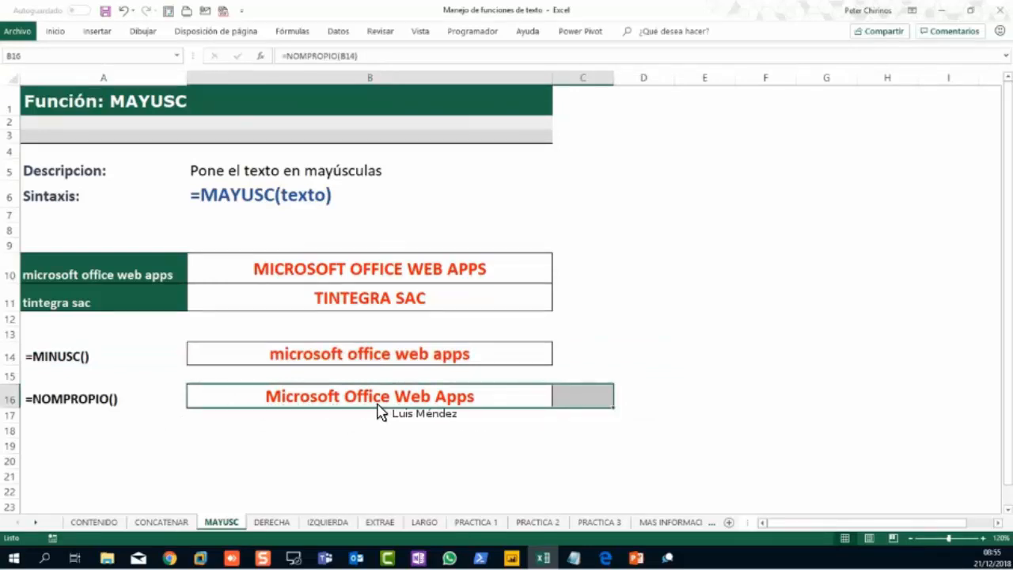
Step: Review the DERECHA and IZQUIERDA sheets with their HONDA DEL PERU examples, finishing on cell E11 of IZQUIERDA
{"action": "left_click", "coordinate": [291, 520]}
{"action": "left_click", "coordinate": [516, 340]}
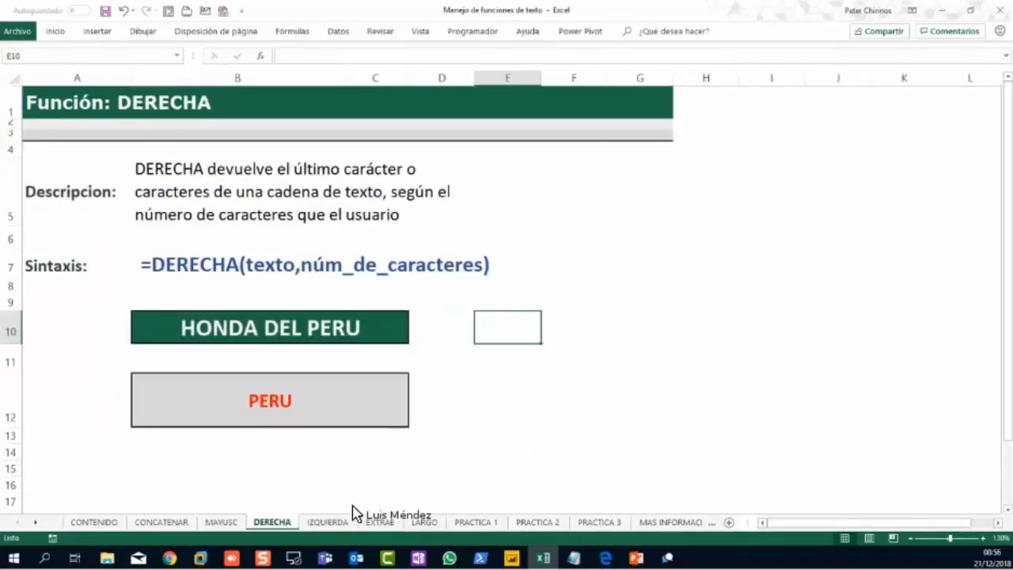
{"action": "left_click", "coordinate": [332, 521]}
{"action": "left_click", "coordinate": [565, 384]}
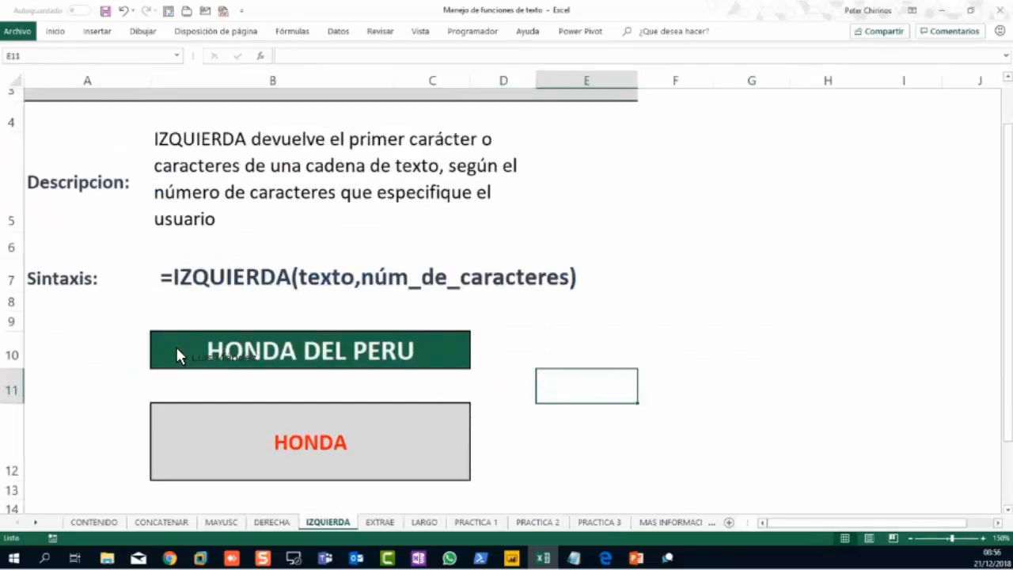
Step: Review the EXTRAE code table and the LARGO character-count examples, finishing on cell B17 of the LARGO sheet
{"action": "left_click", "coordinate": [380, 522]}
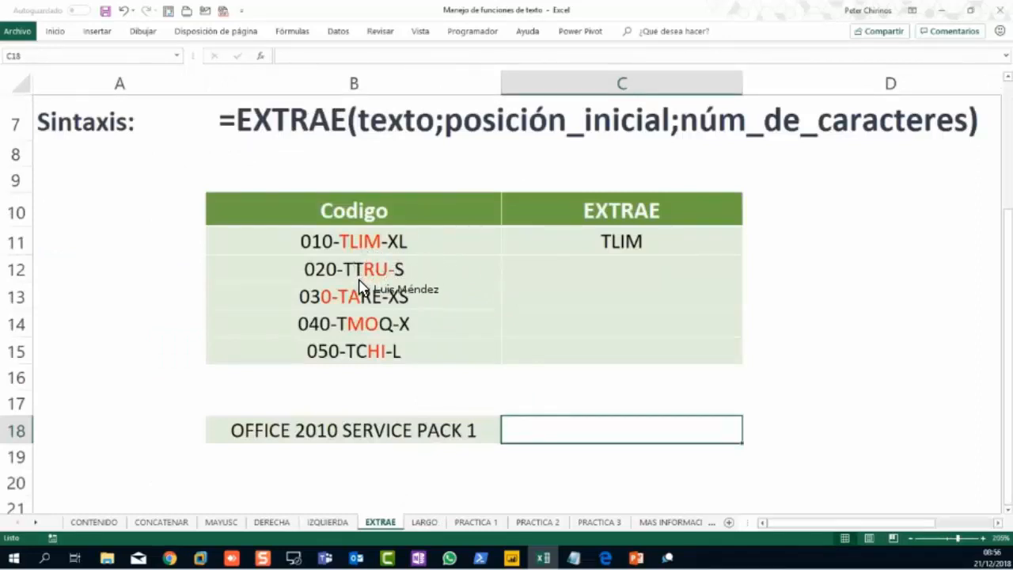
{"action": "left_click", "coordinate": [423, 522]}
{"action": "left_click", "coordinate": [313, 415]}
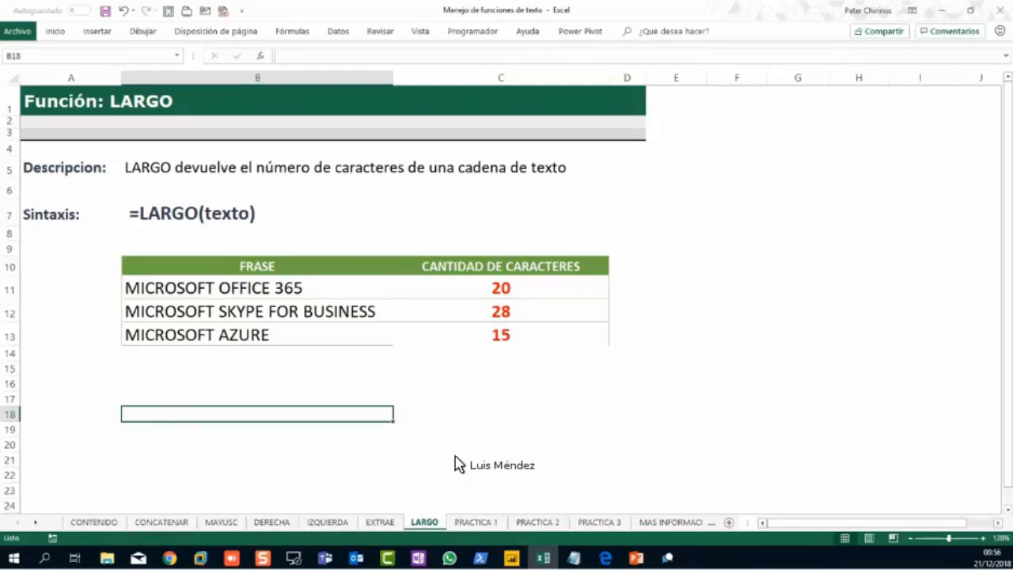
{"action": "left_click", "coordinate": [232, 401]}
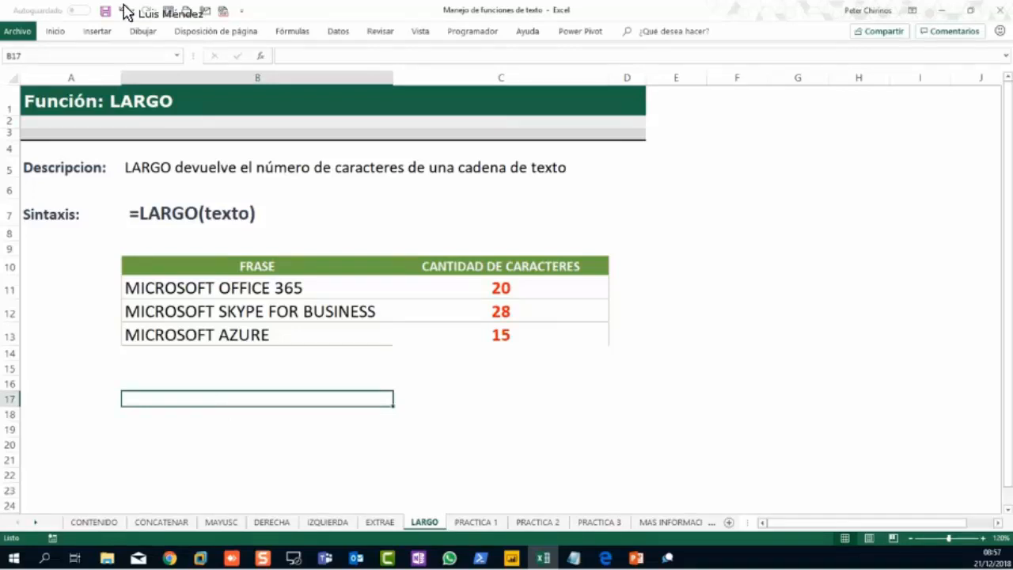
Step: Open the CONTENIDO sheet and highlight the instructor's contact details in rows 10 and 11, finishing on cell D17
{"action": "left_click", "coordinate": [109, 522]}
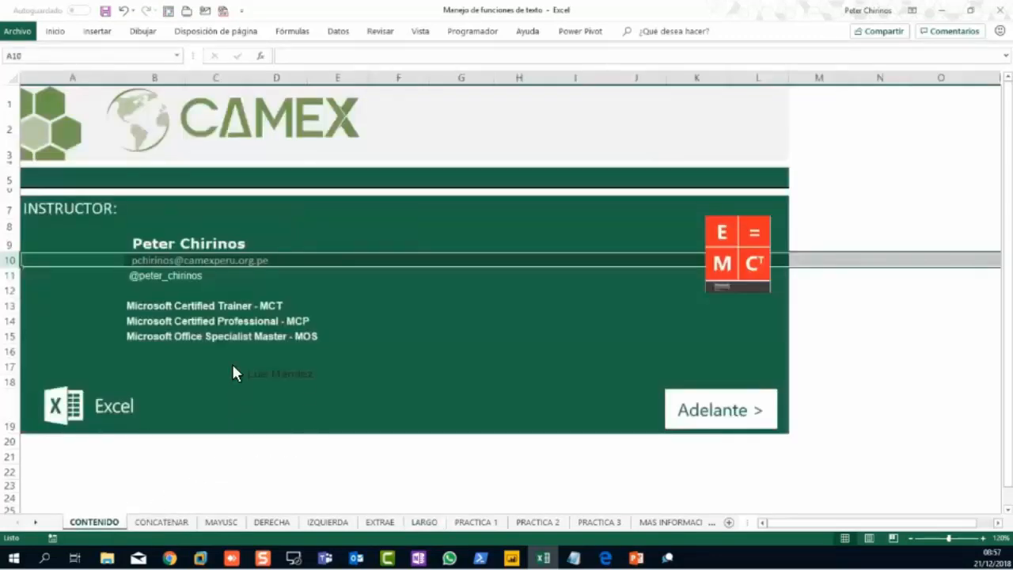
{"action": "left_click", "coordinate": [11, 260]}
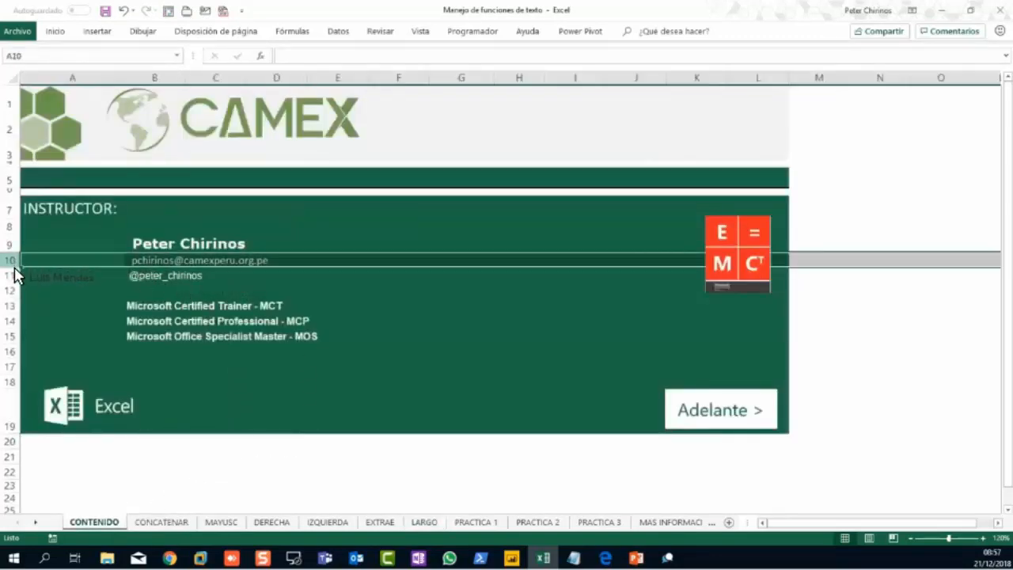
{"action": "left_click", "coordinate": [10, 275]}
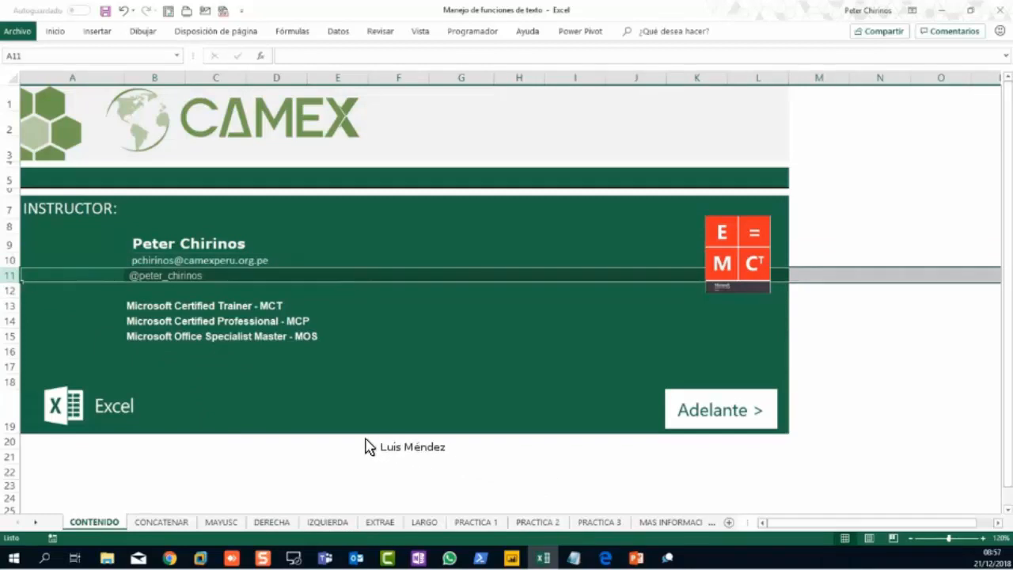
{"action": "left_click", "coordinate": [285, 411]}
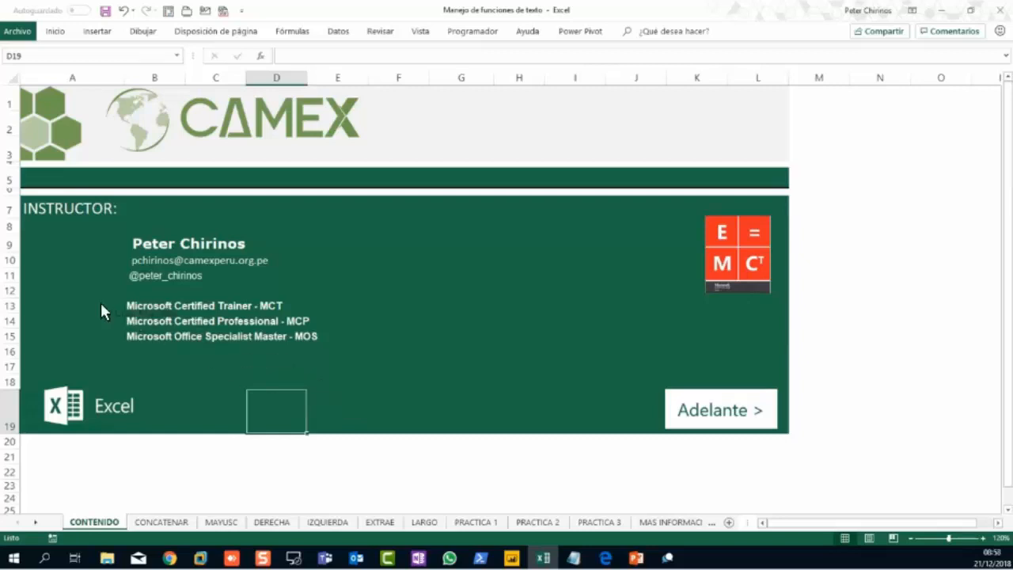
{"action": "left_click", "coordinate": [15, 277]}
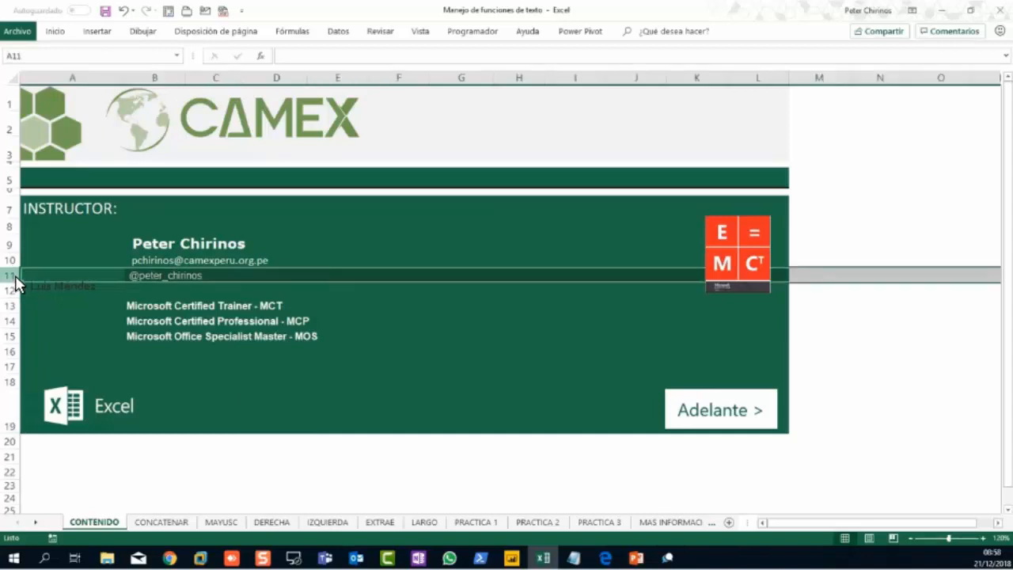
{"action": "left_click", "coordinate": [270, 369]}
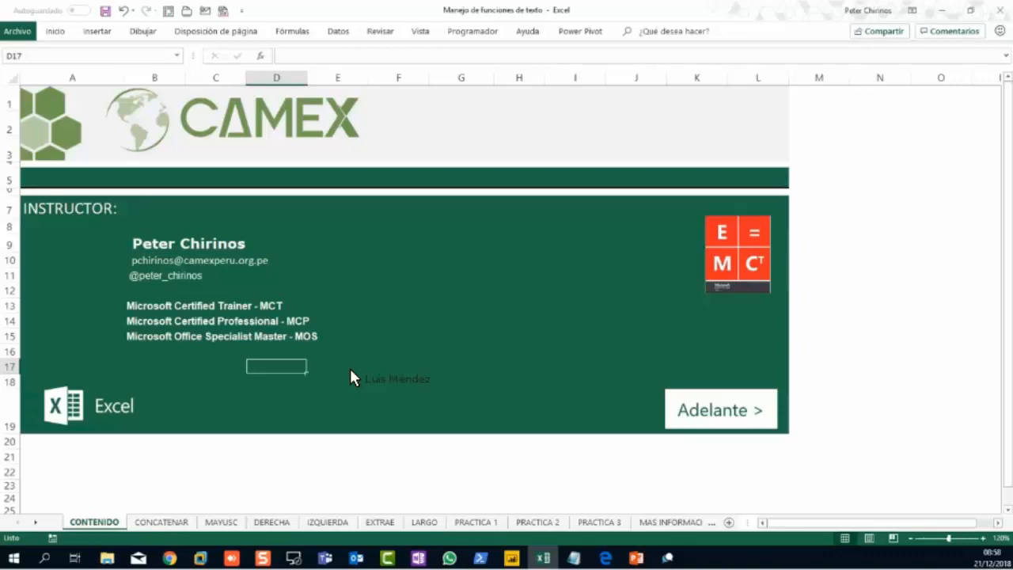
Step: Return to the CONCATENAR sheet and check the e-mail formulas in F15 and E14, finishing on the empty cell G13
{"action": "left_click", "coordinate": [190, 522]}
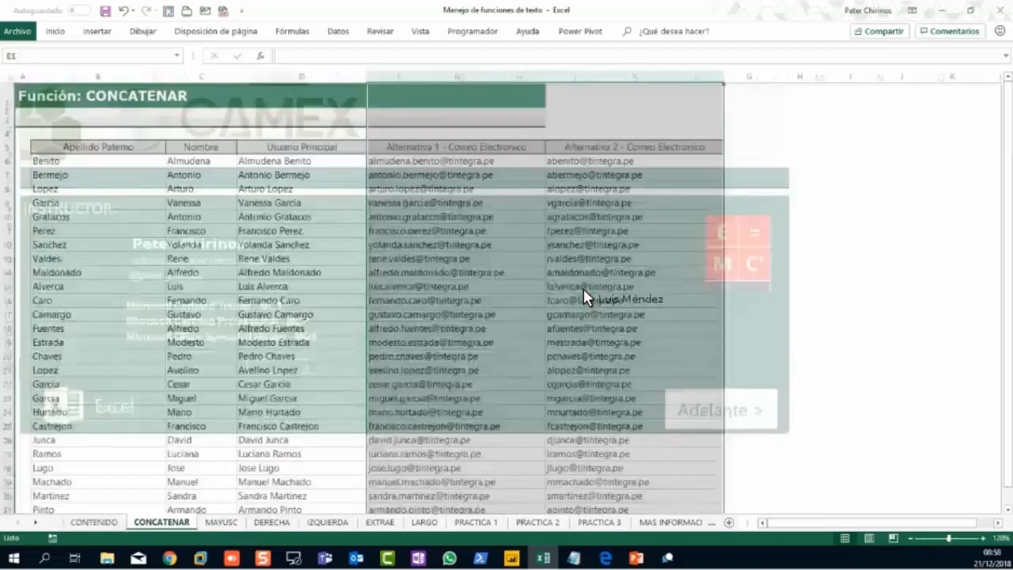
{"action": "left_click", "coordinate": [584, 288]}
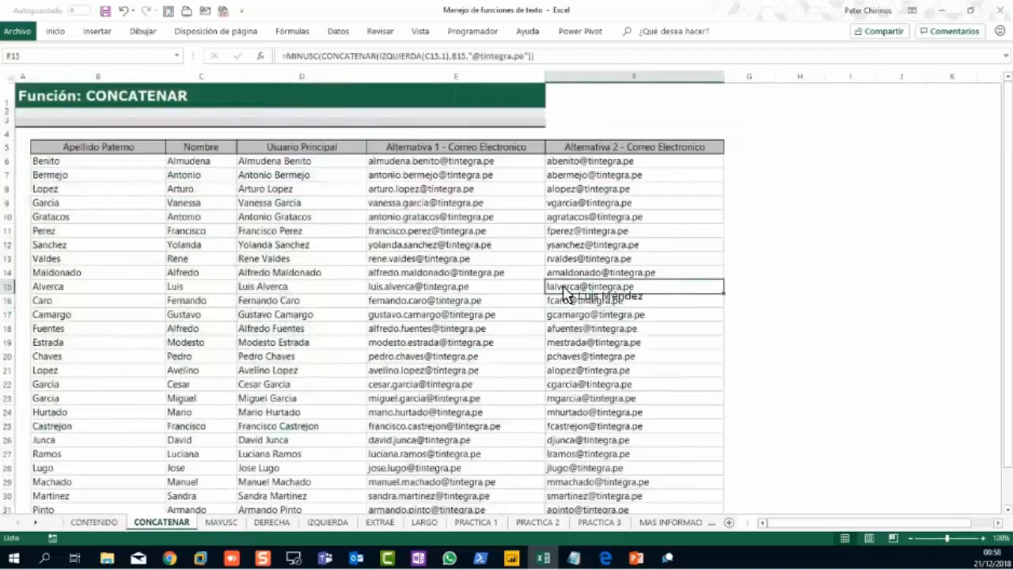
{"action": "left_click", "coordinate": [510, 277]}
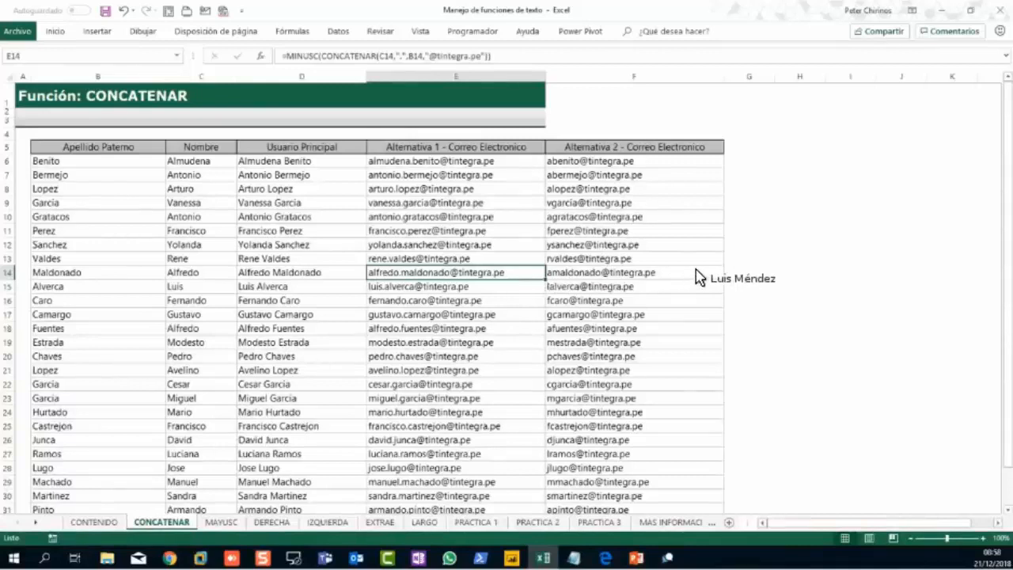
{"action": "left_click", "coordinate": [735, 264]}
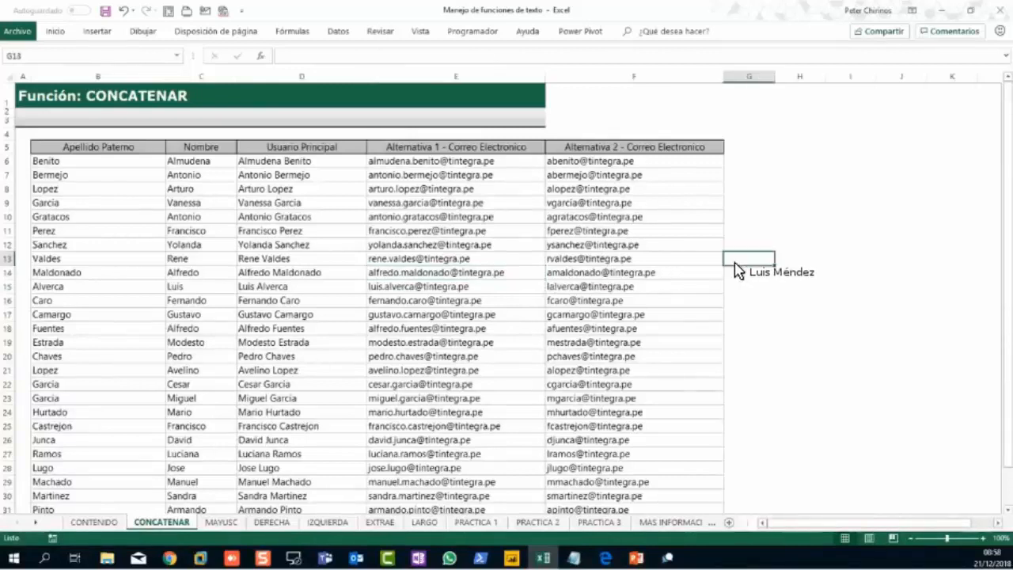